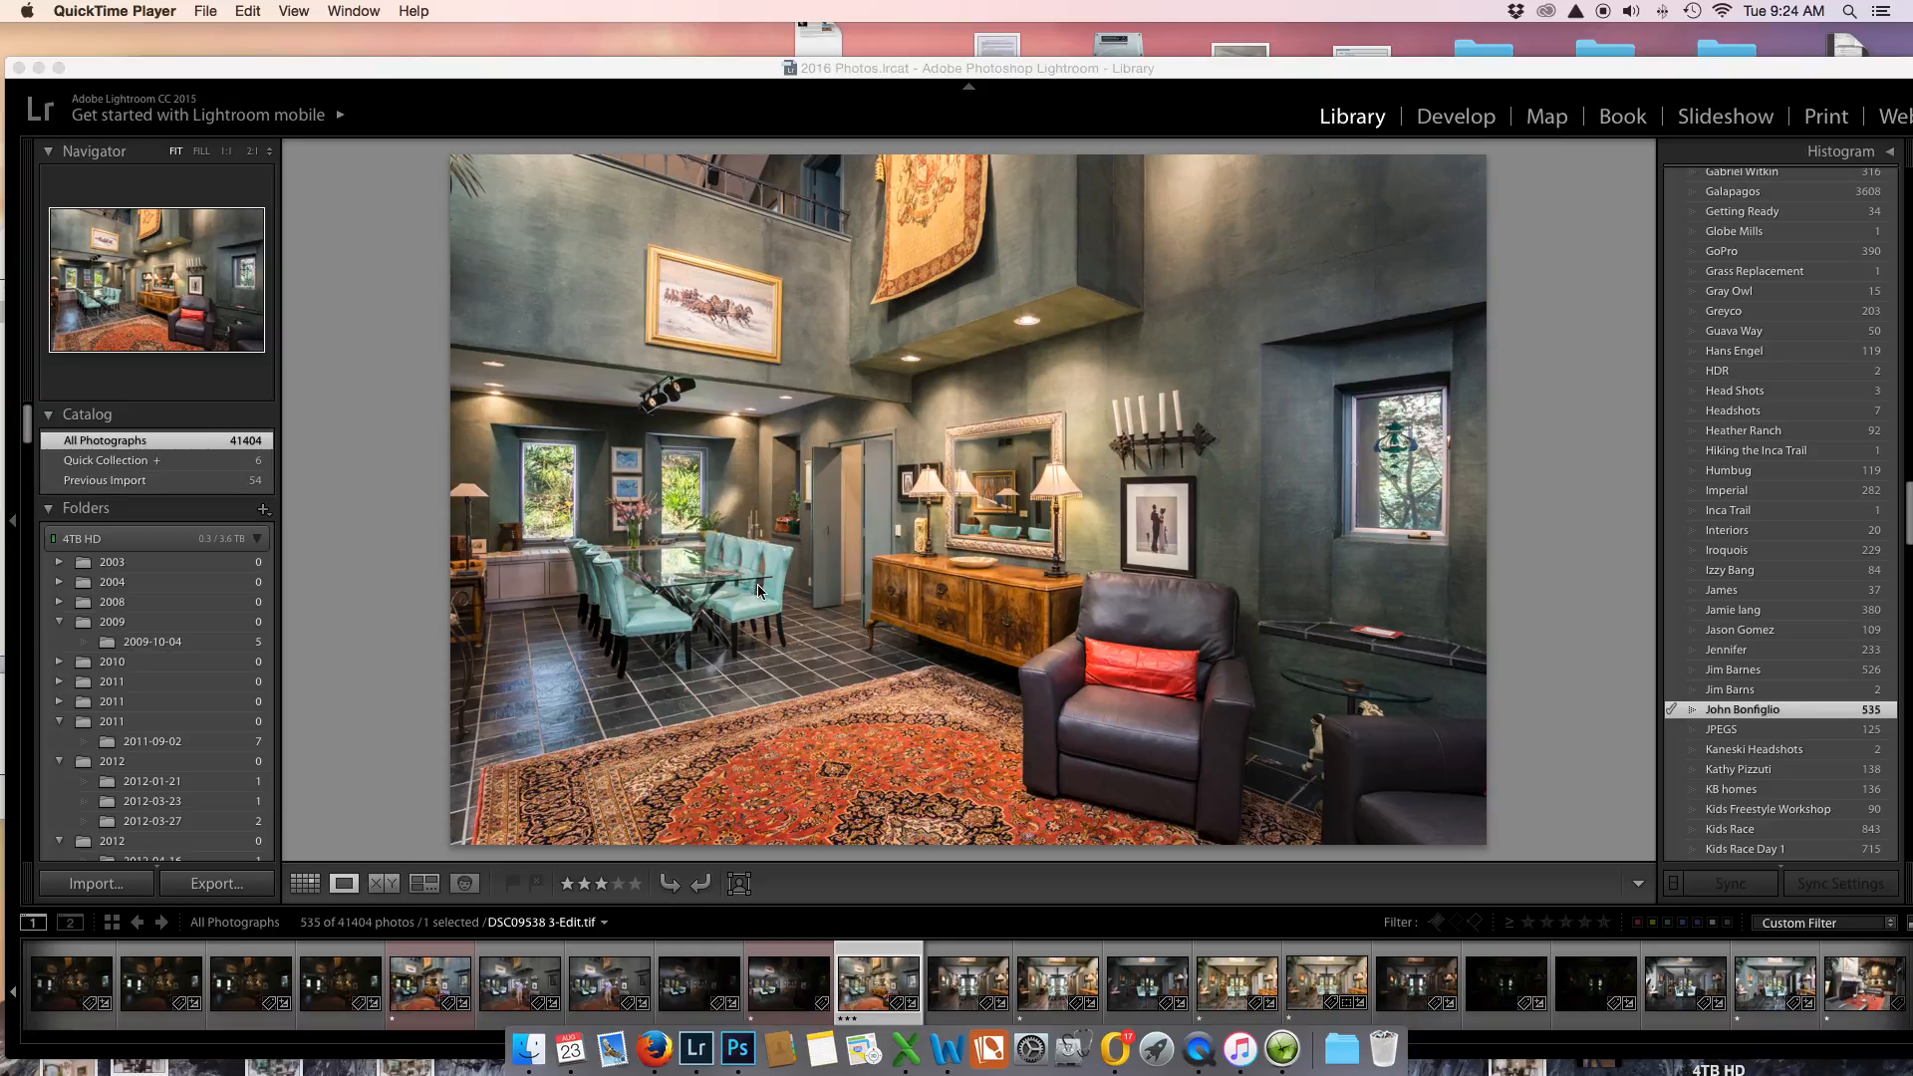
Select the bright living-room exposure DSC09538 3.dng and open it in the Develop module.
scroll(571, 987, up, 3)
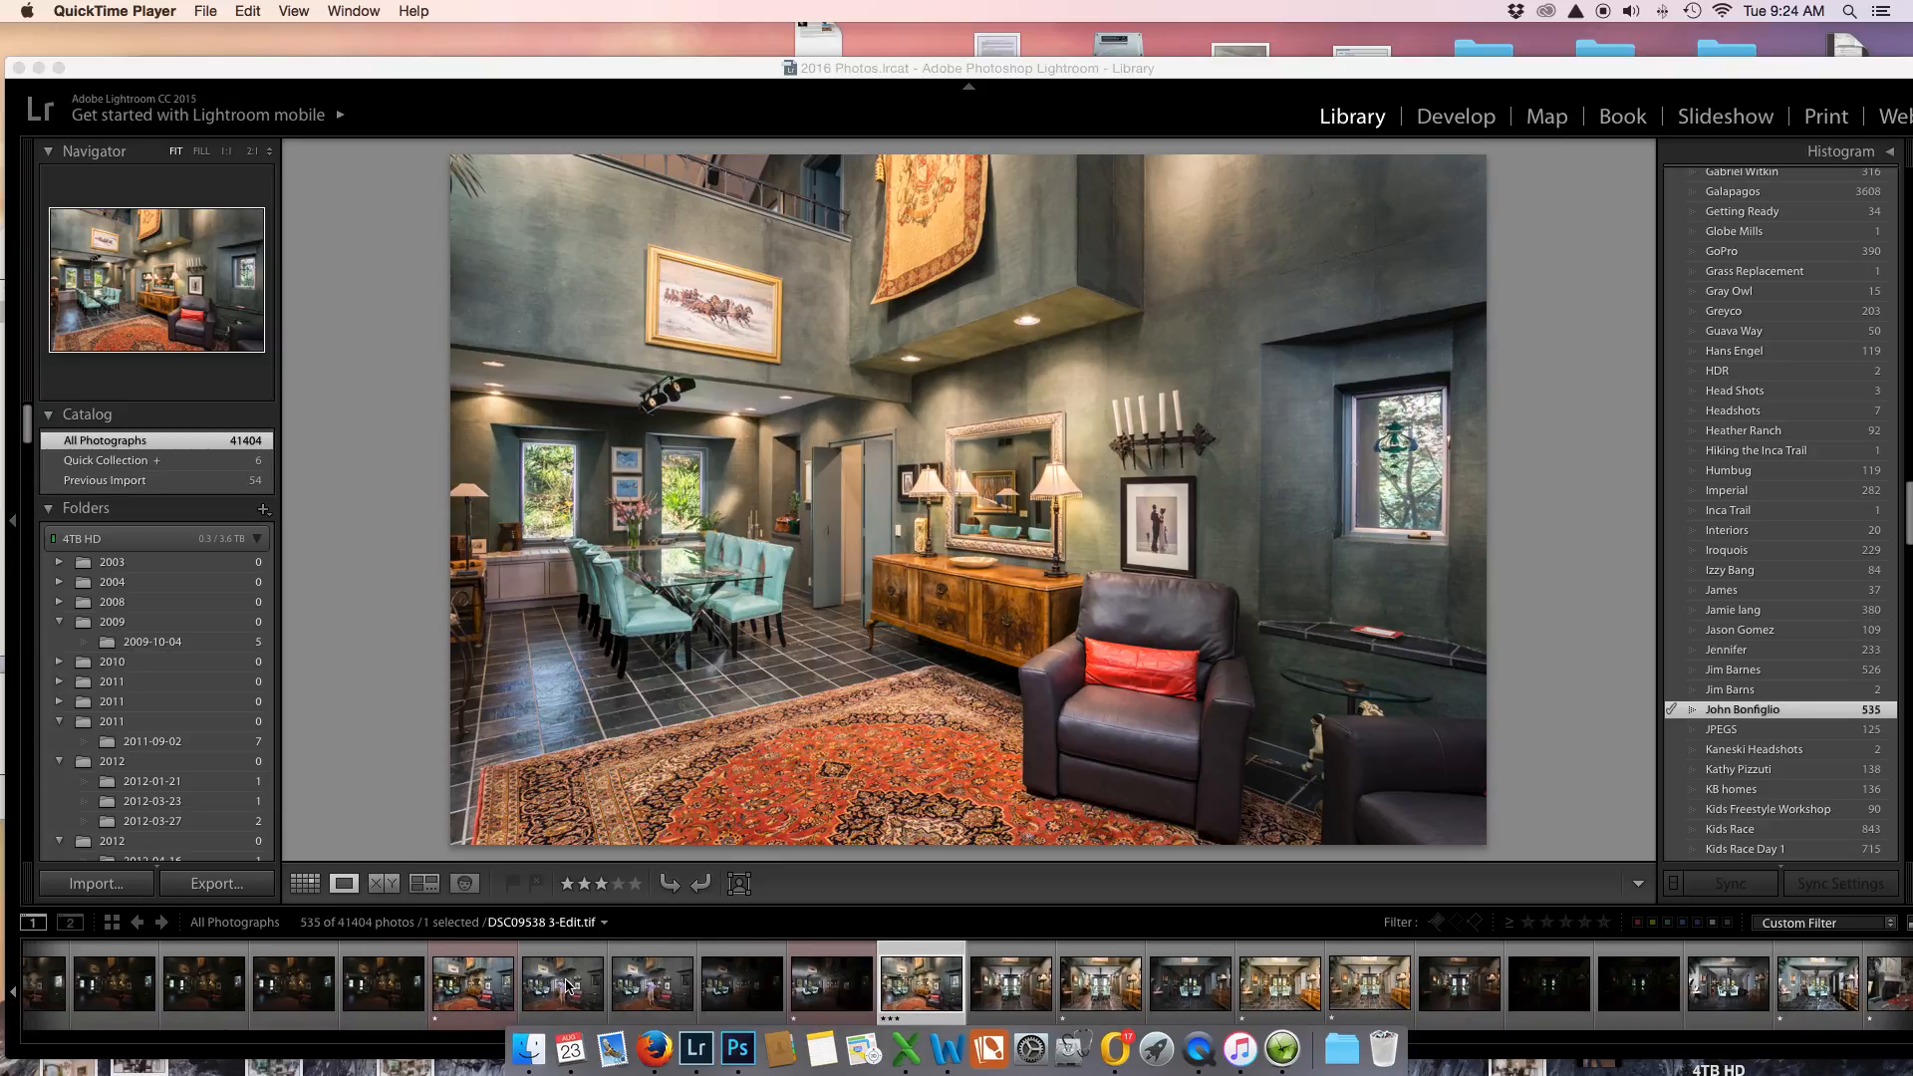
scroll(566, 986, up, 7)
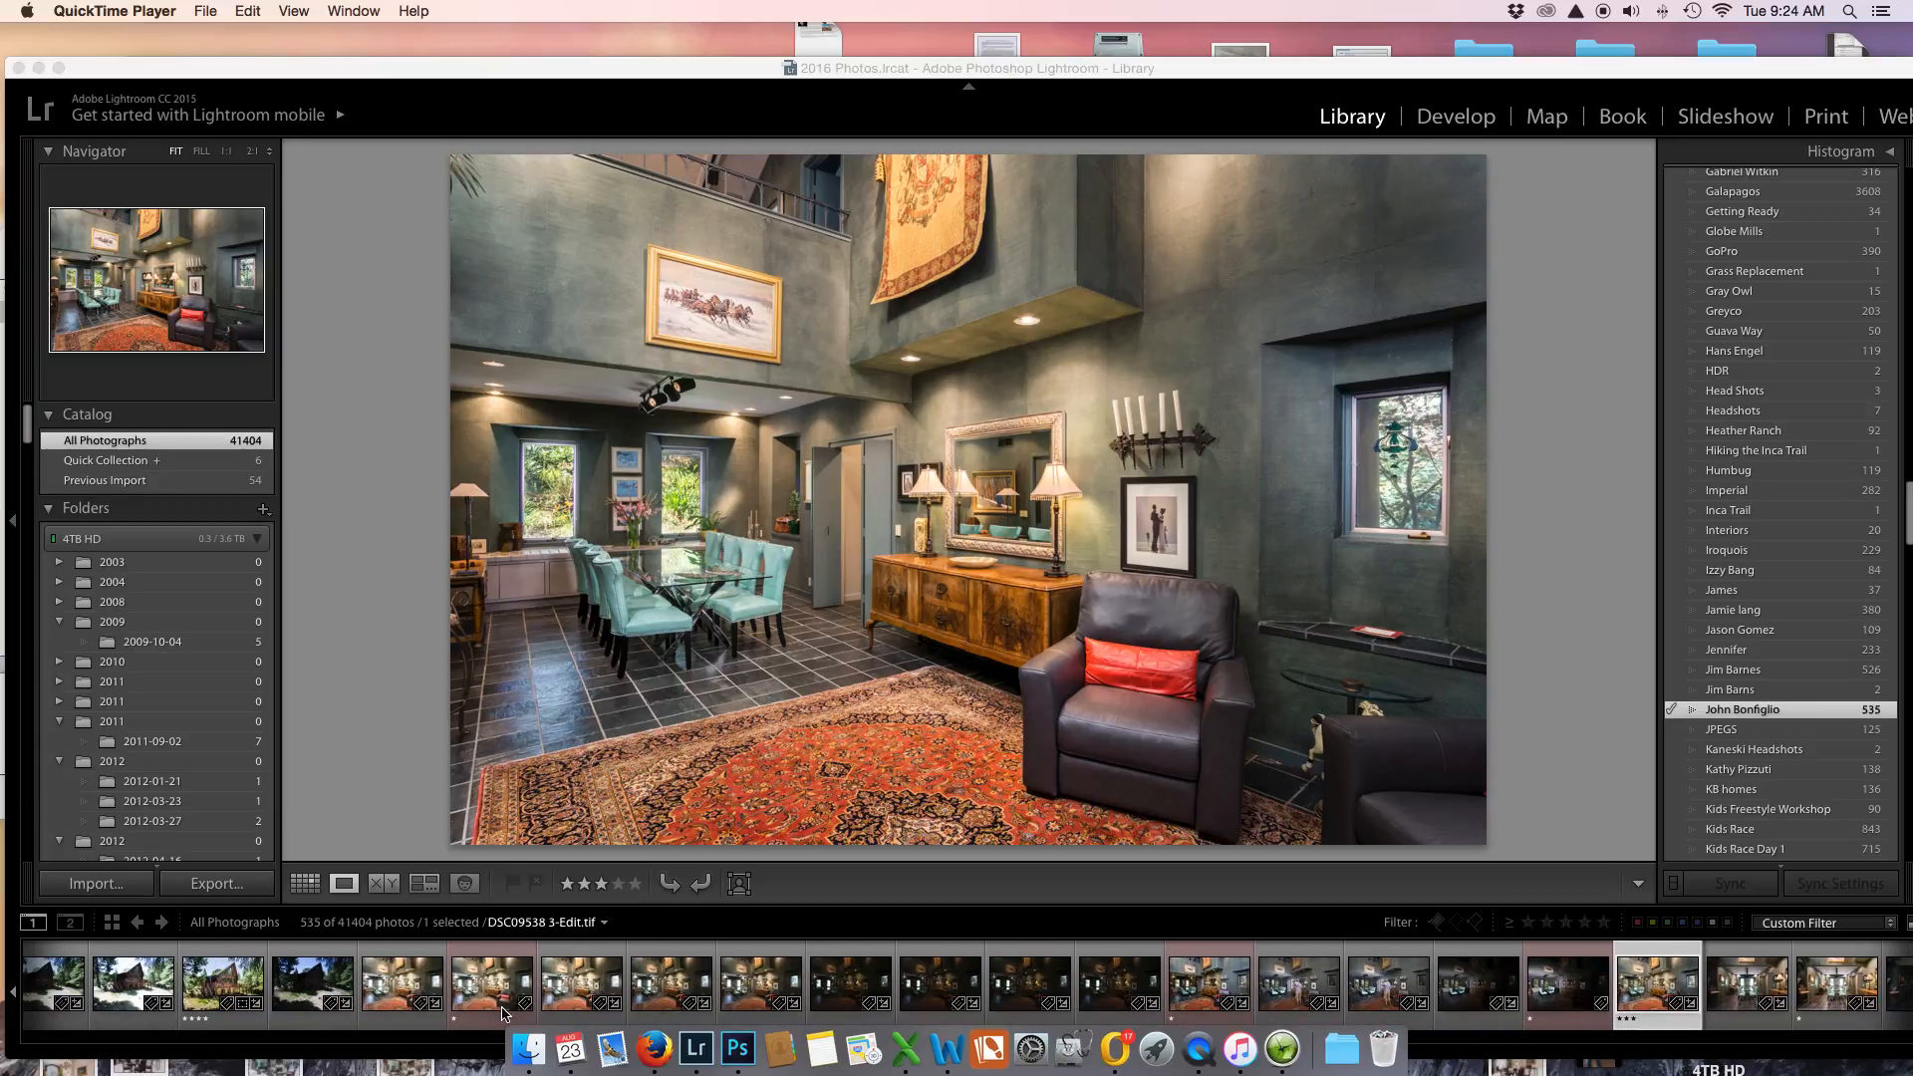
click(483, 986)
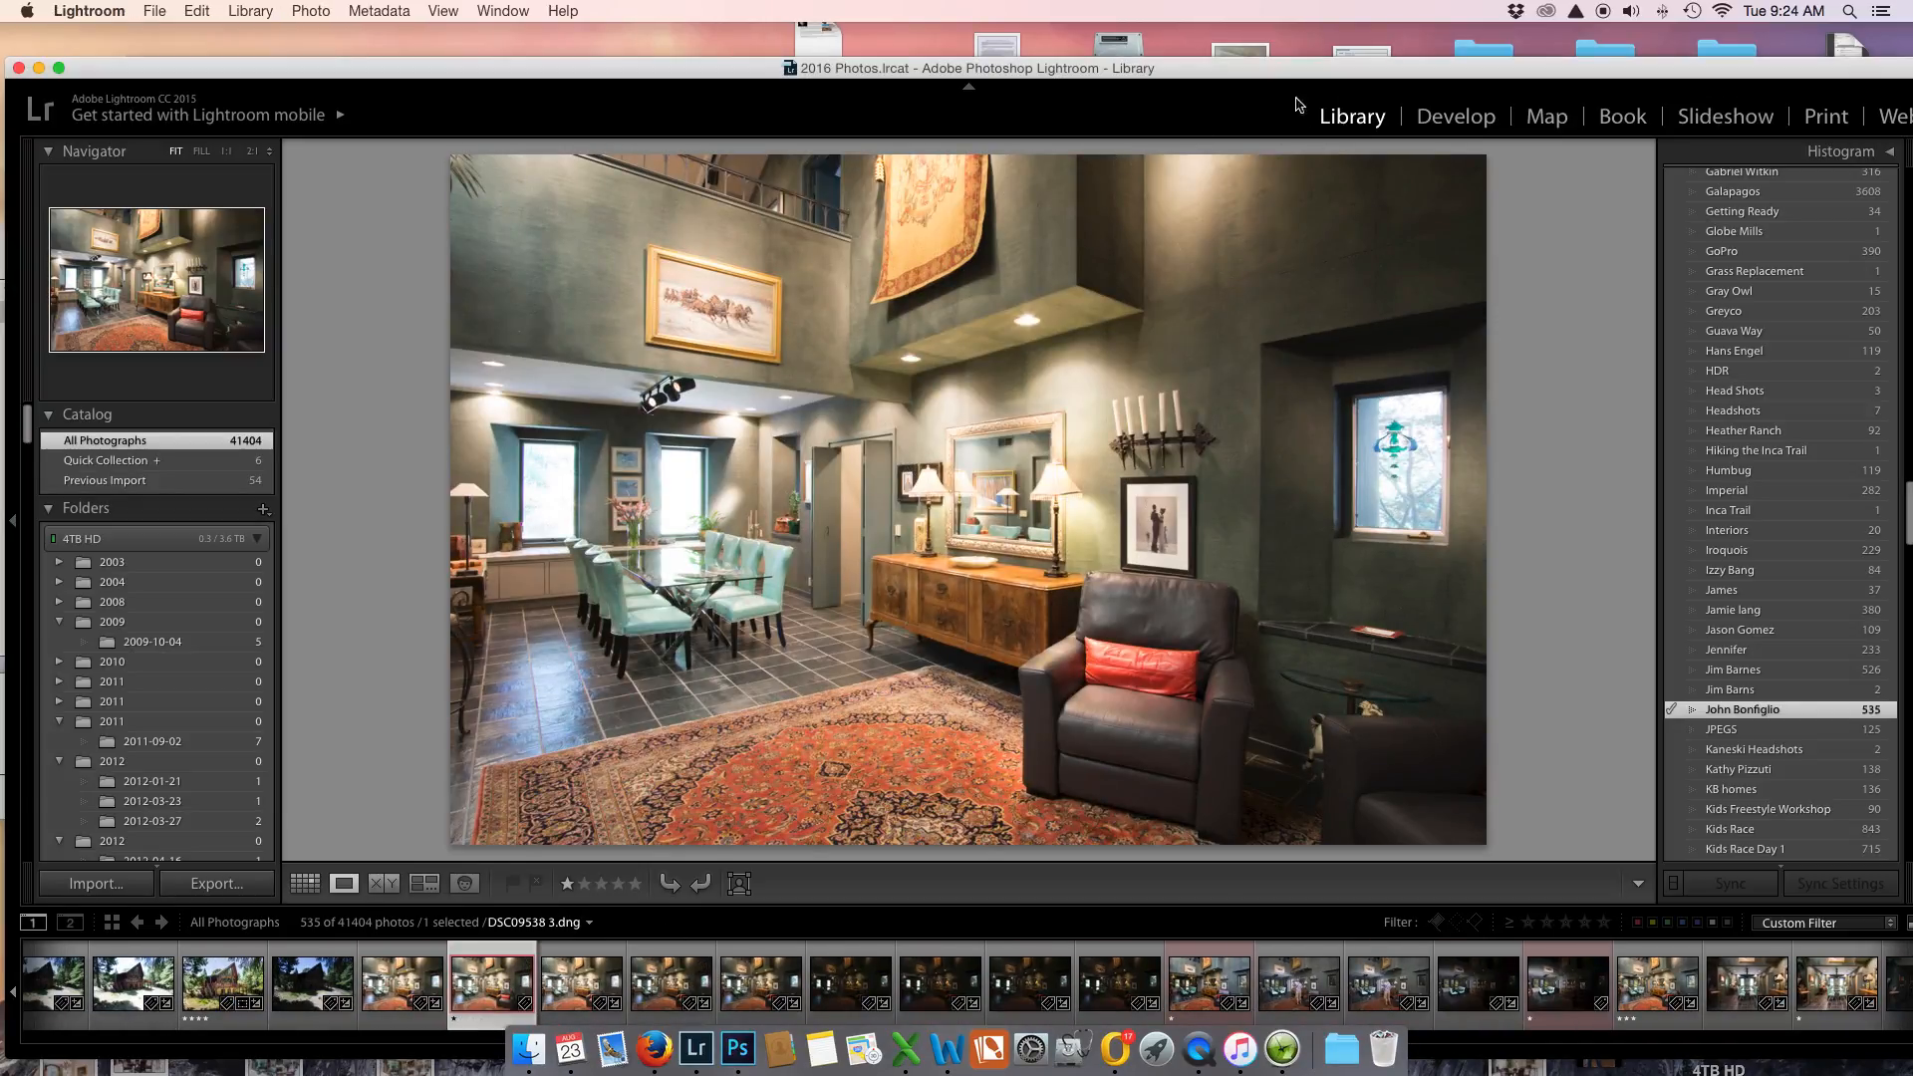
click(1455, 116)
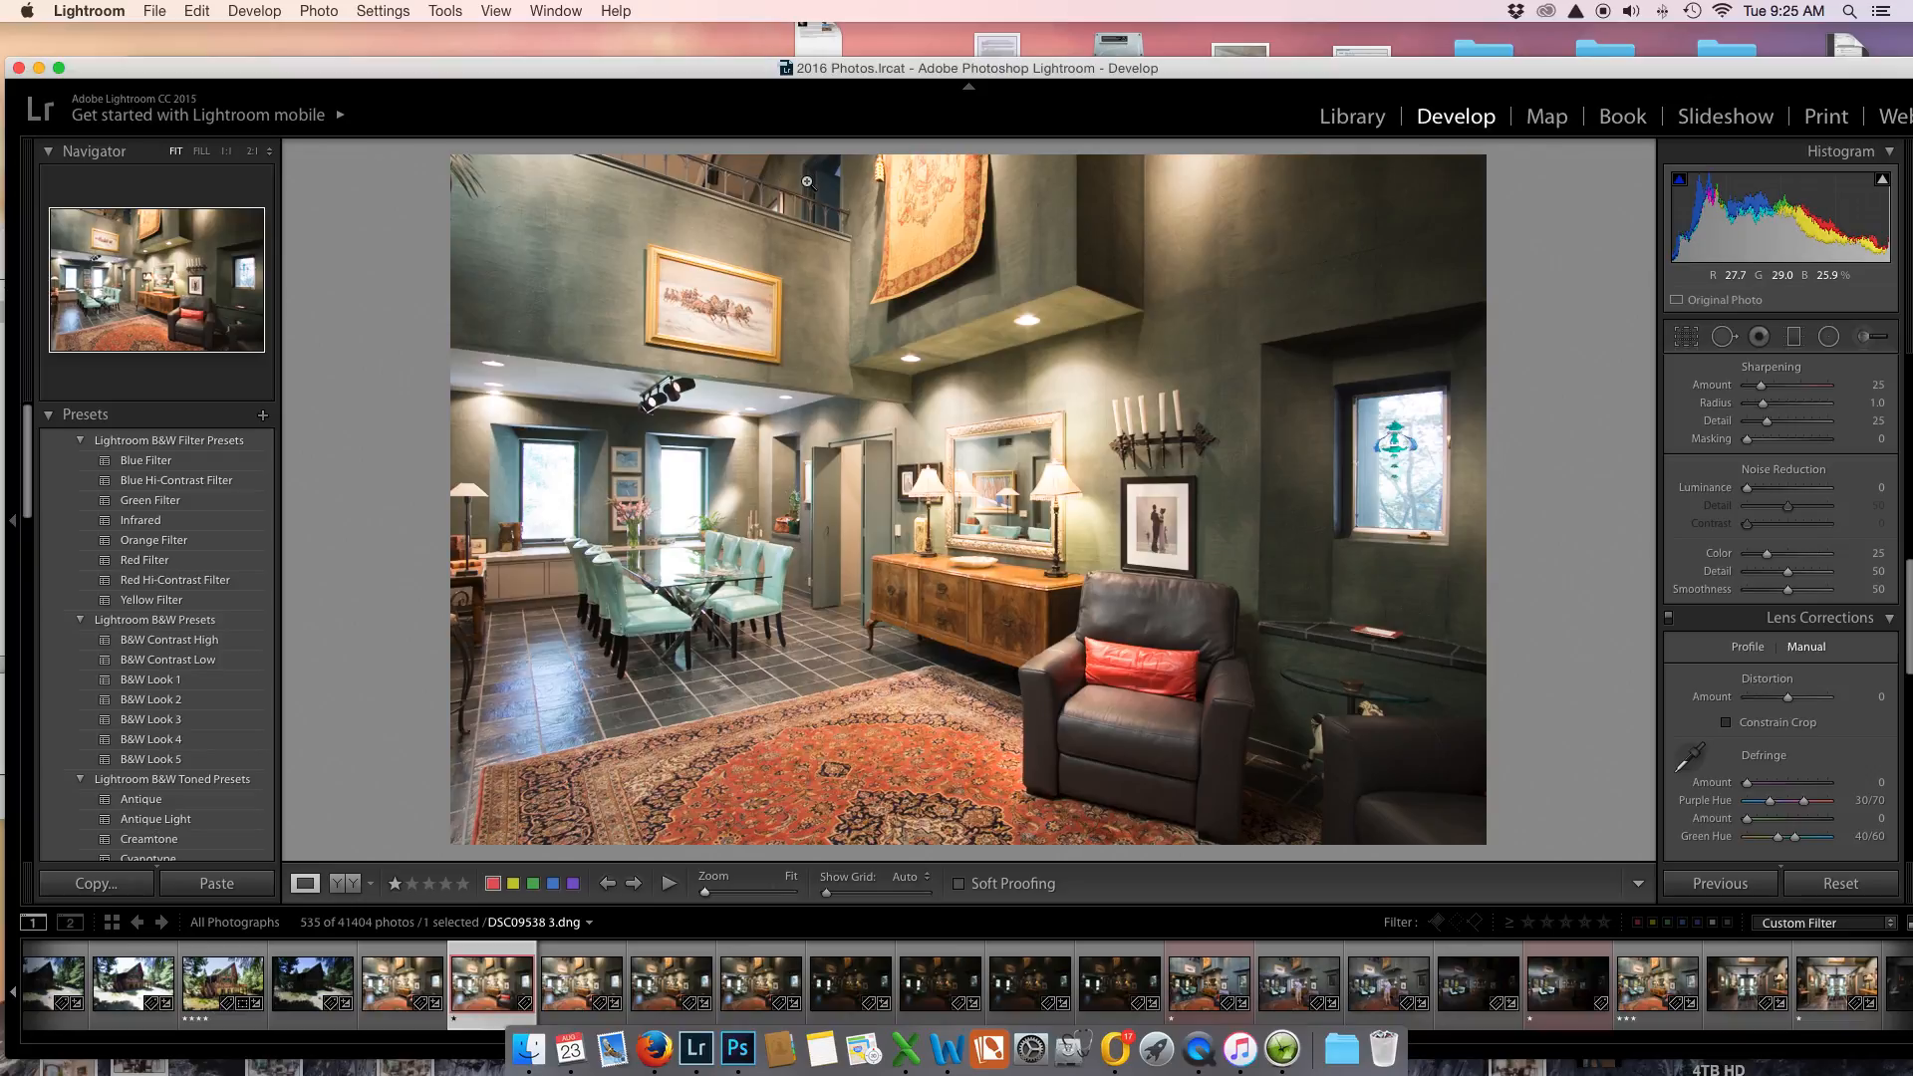
Compare the neighbouring exposures of the living room, including DSC09538.dng, DSC09539 2.dng and DSC09539.dng, and return to DSC09538 3.dng.
click(392, 981)
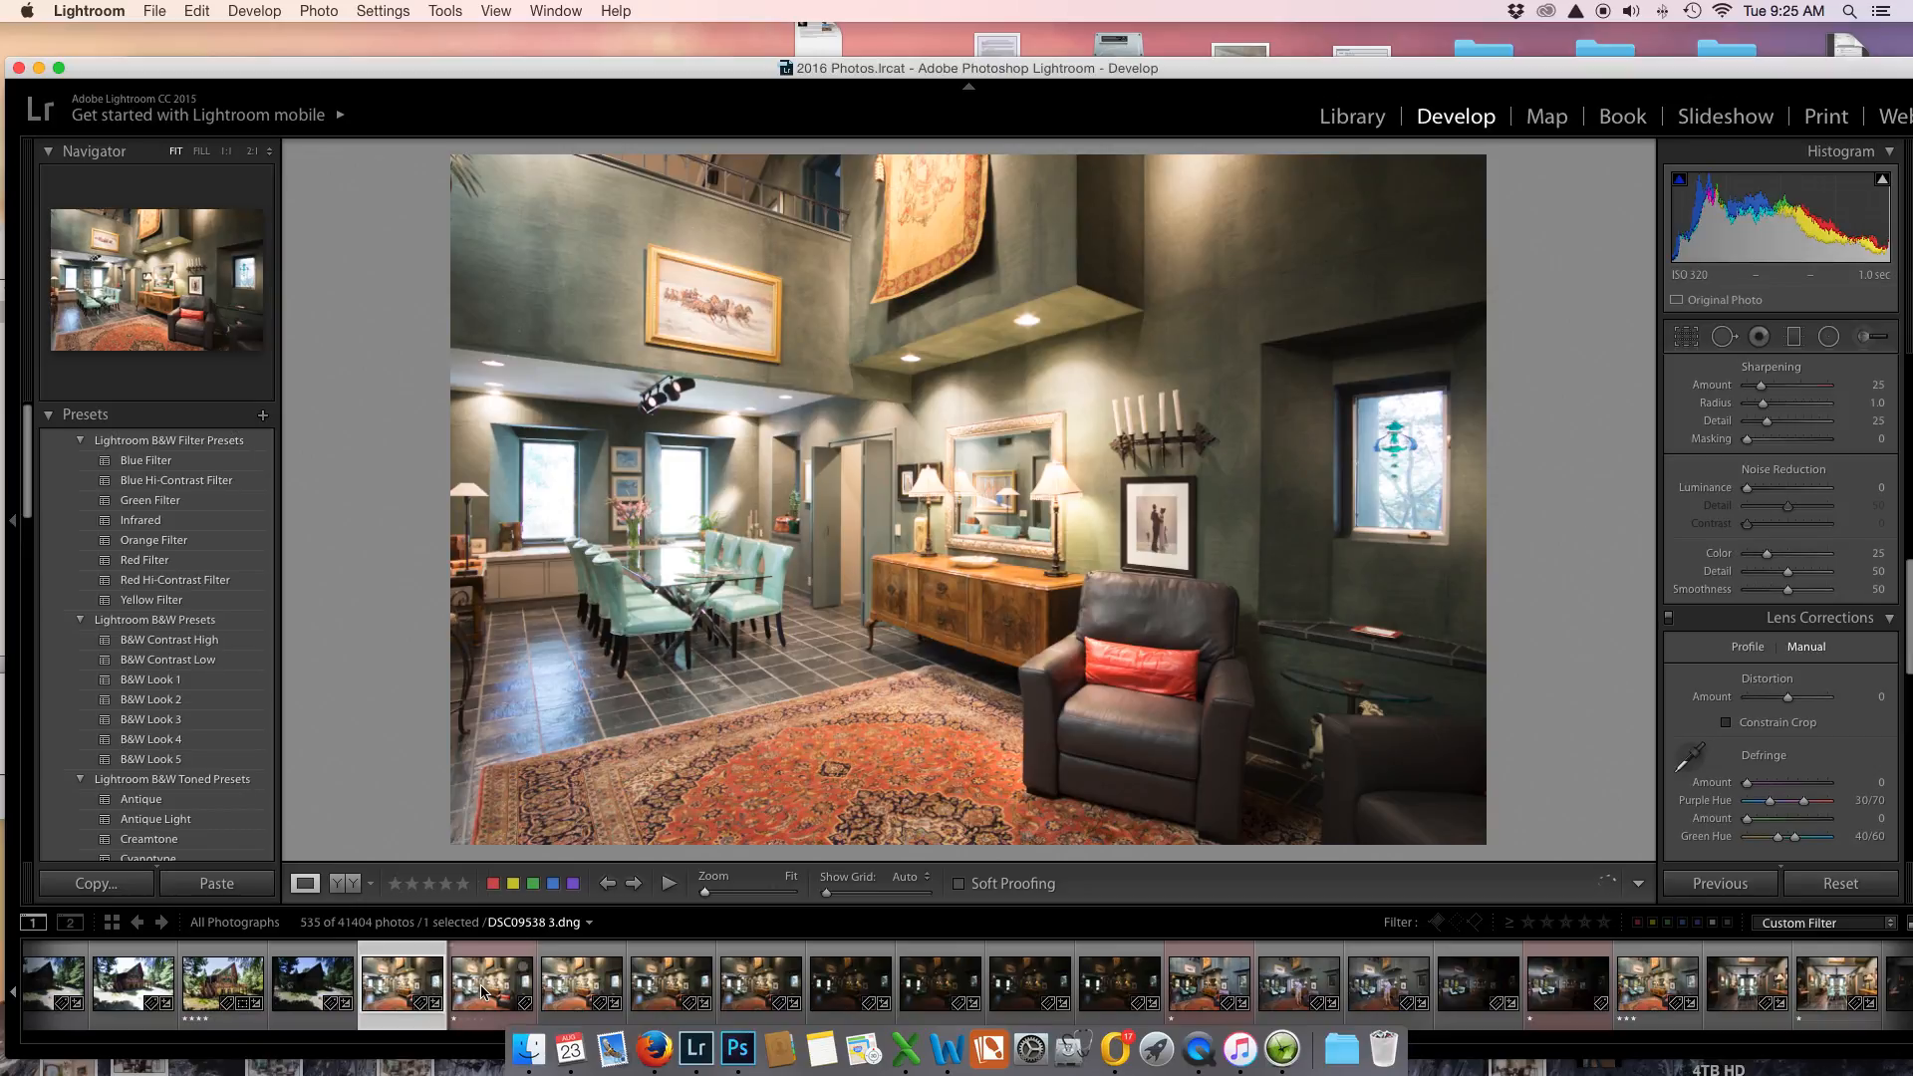
click(556, 989)
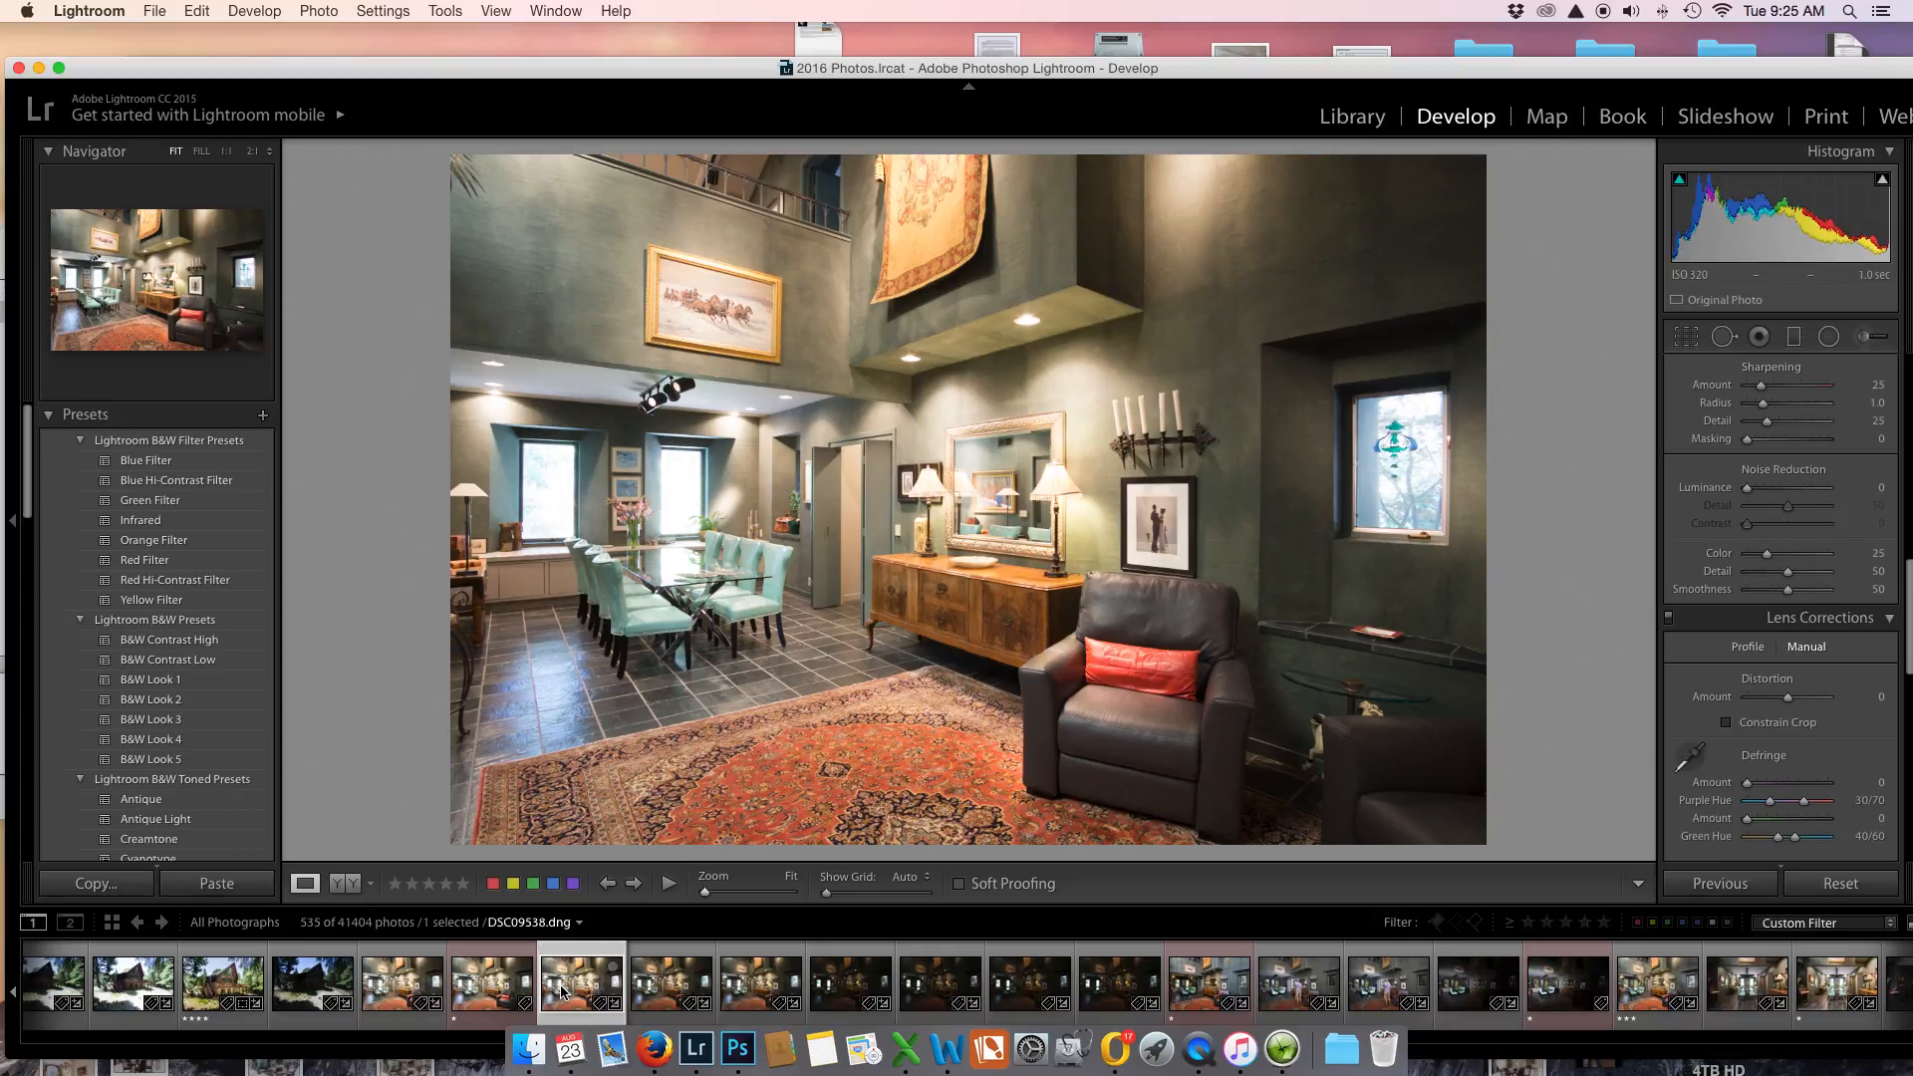
click(687, 991)
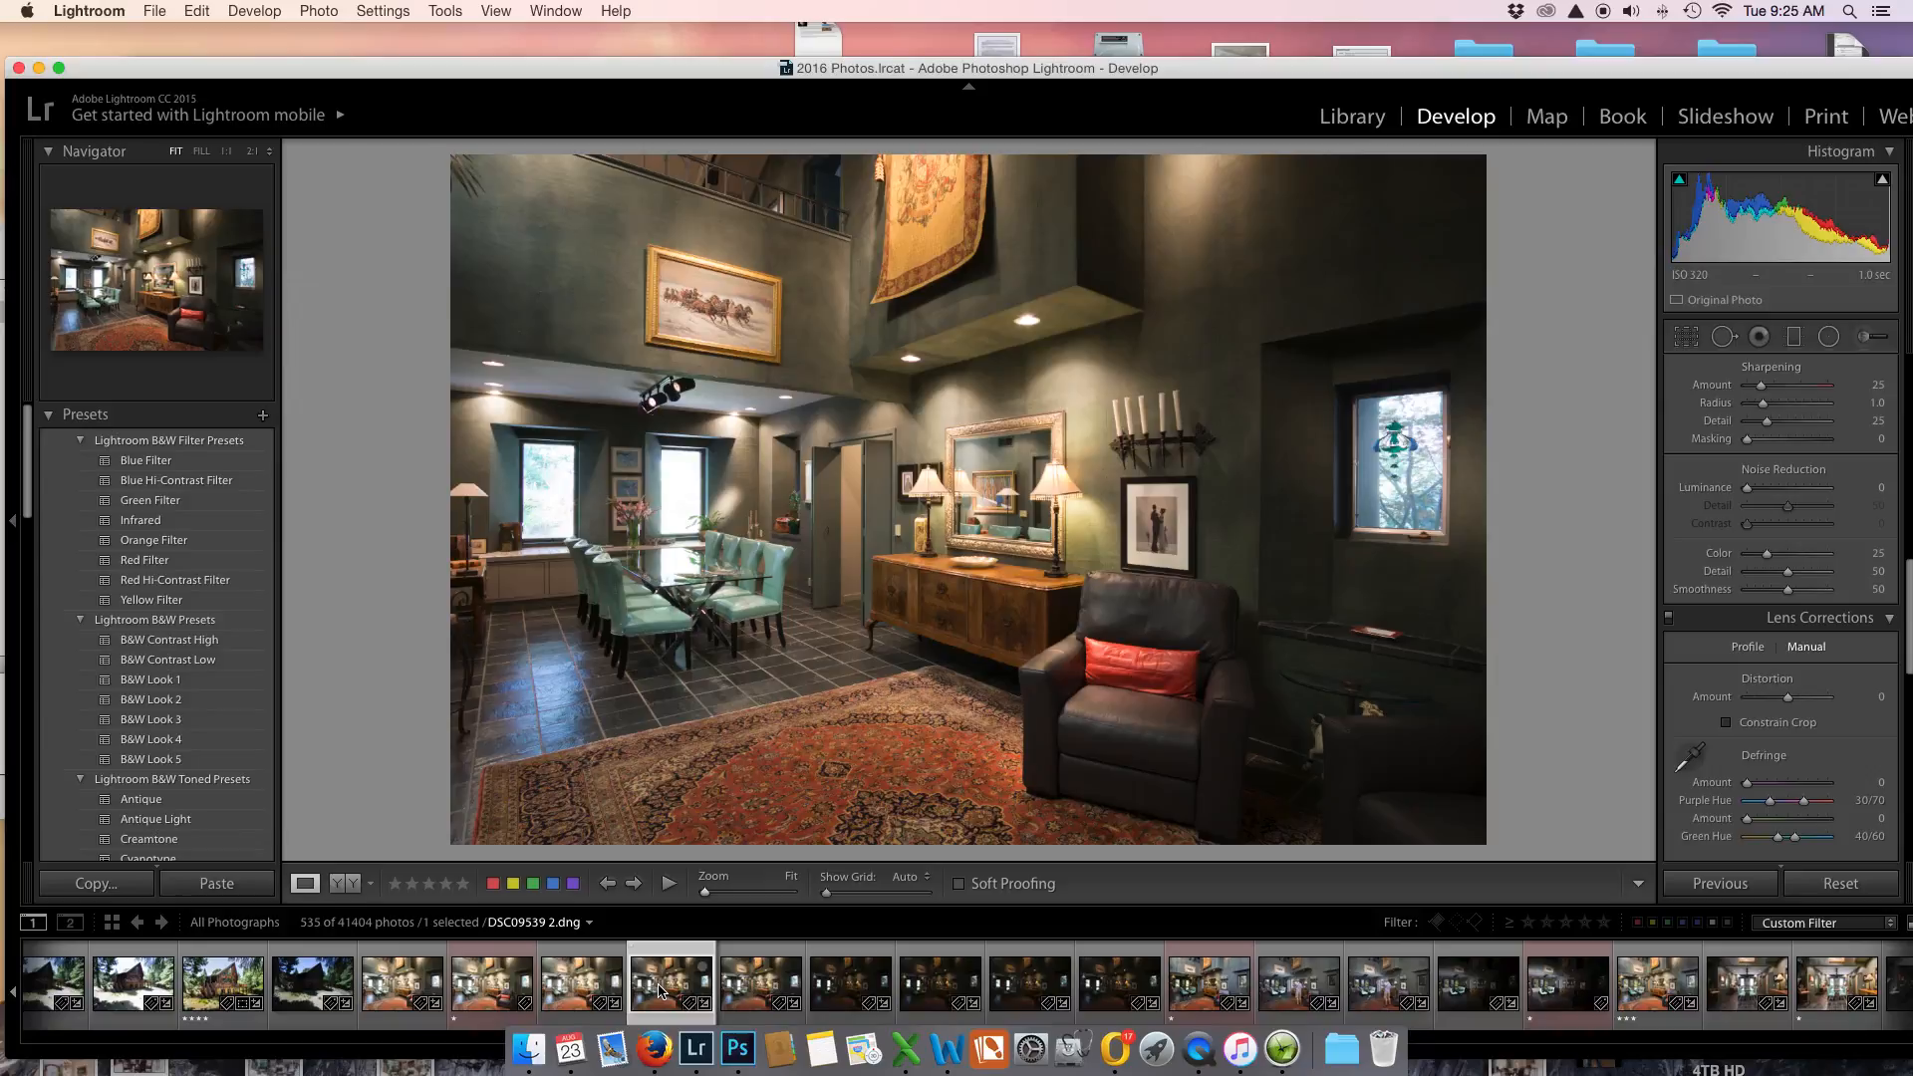
click(750, 986)
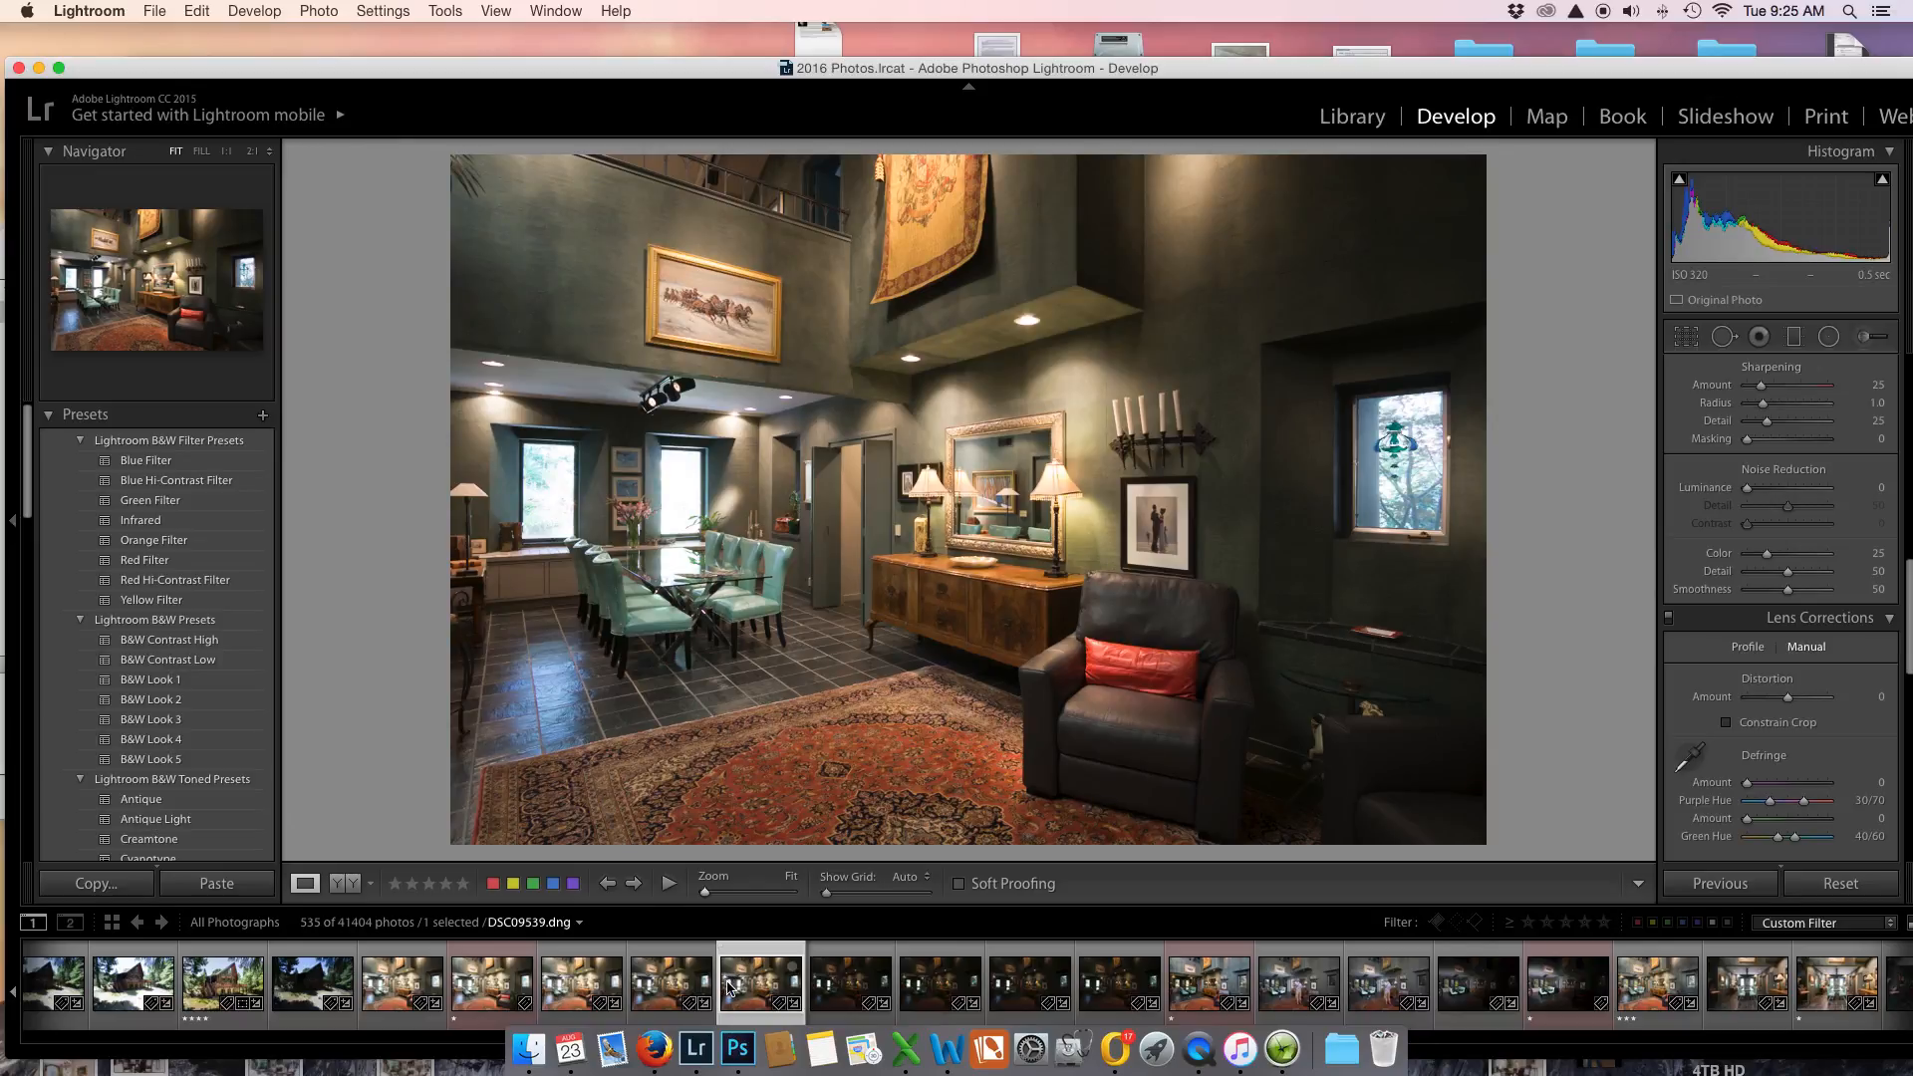
click(486, 986)
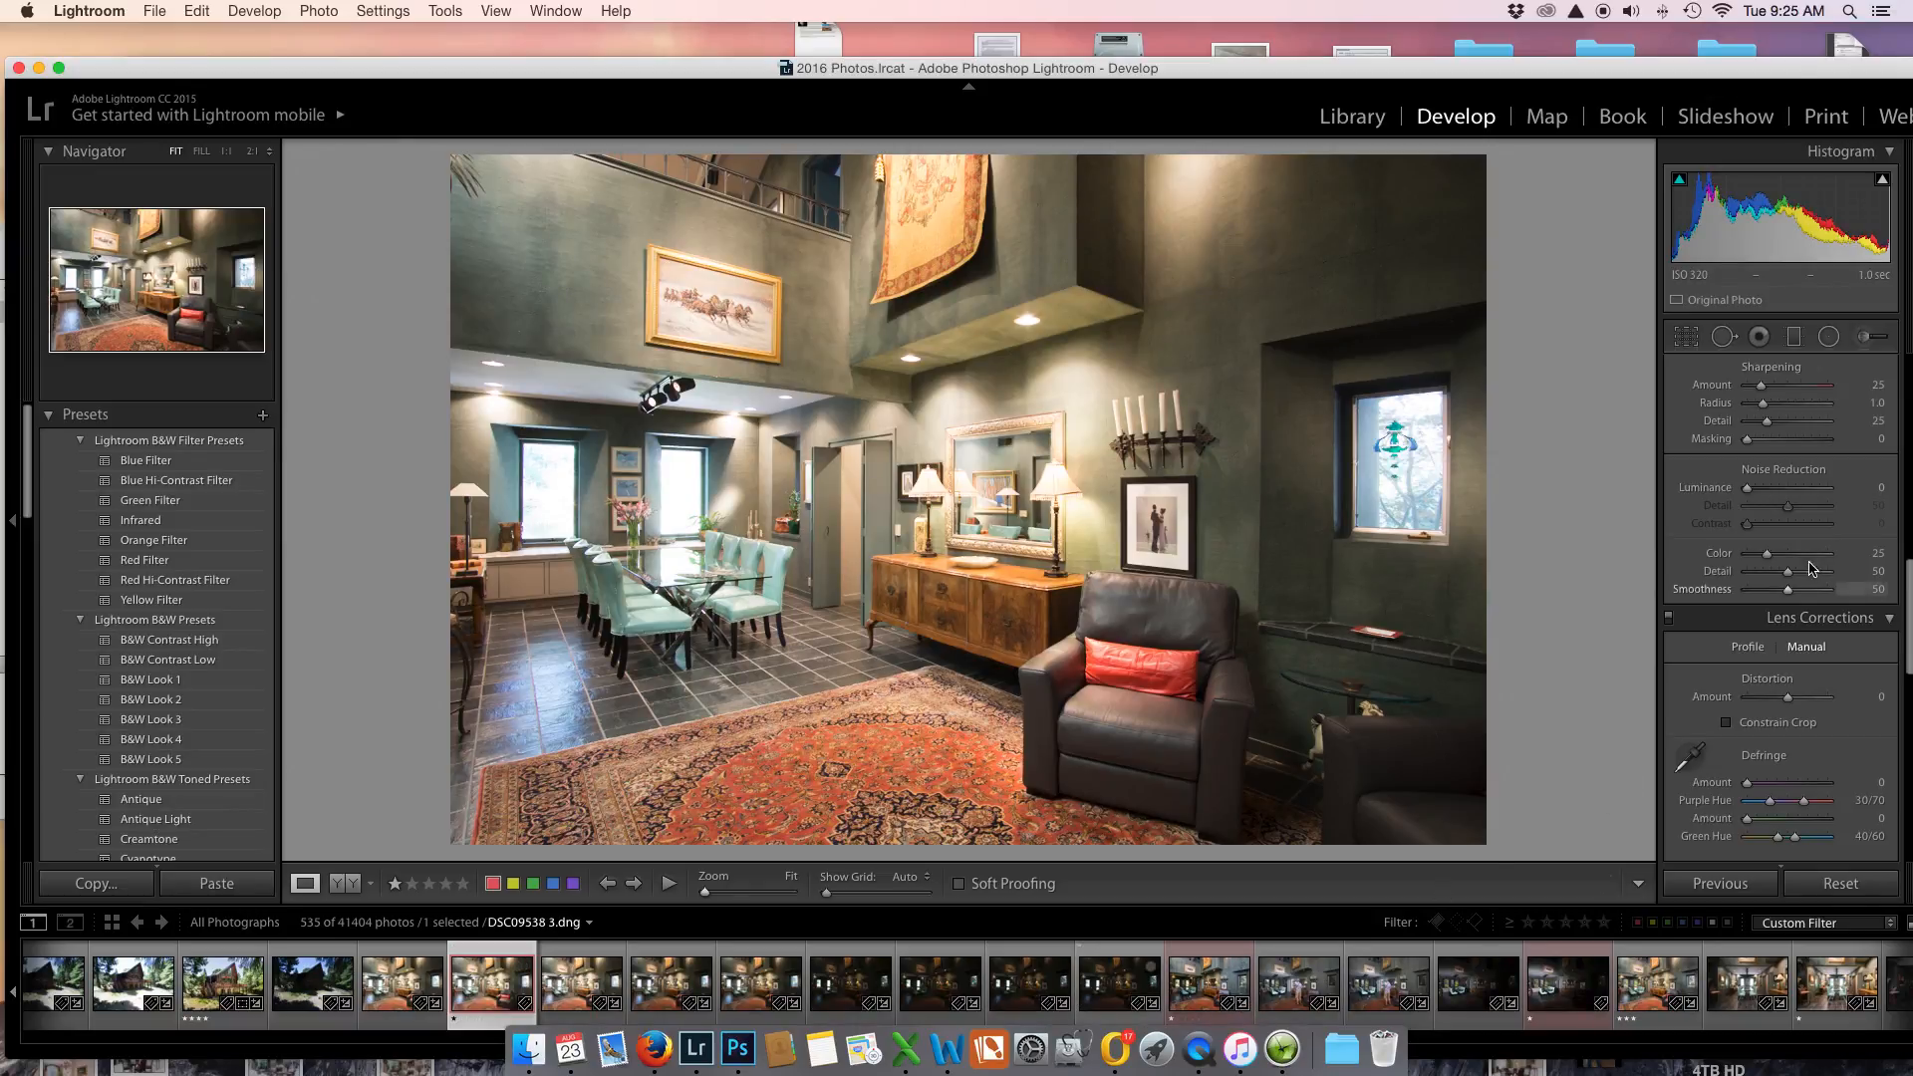
Set Highlights to -100 on DSC09538 3.dng to recover the bright windows.
scroll(1793, 588, up, 10)
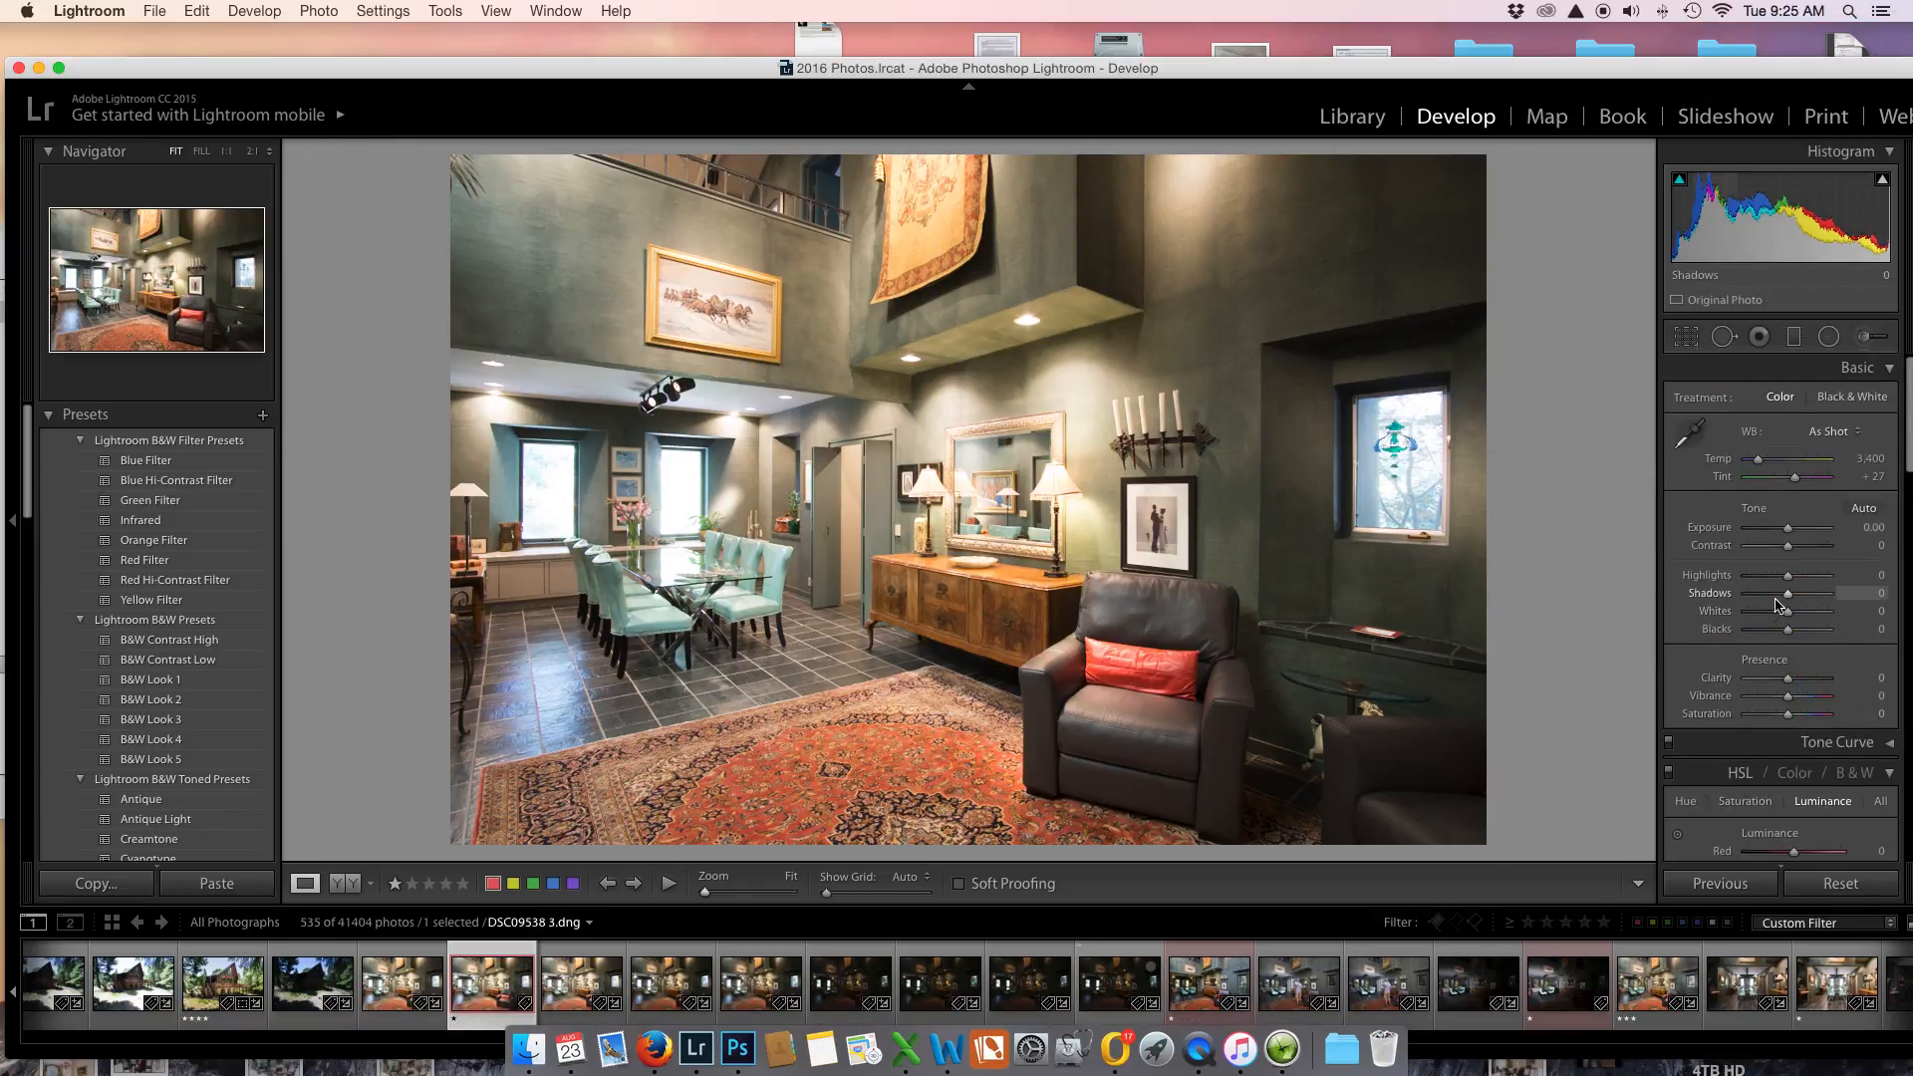
drag(1787, 576, 1691, 583)
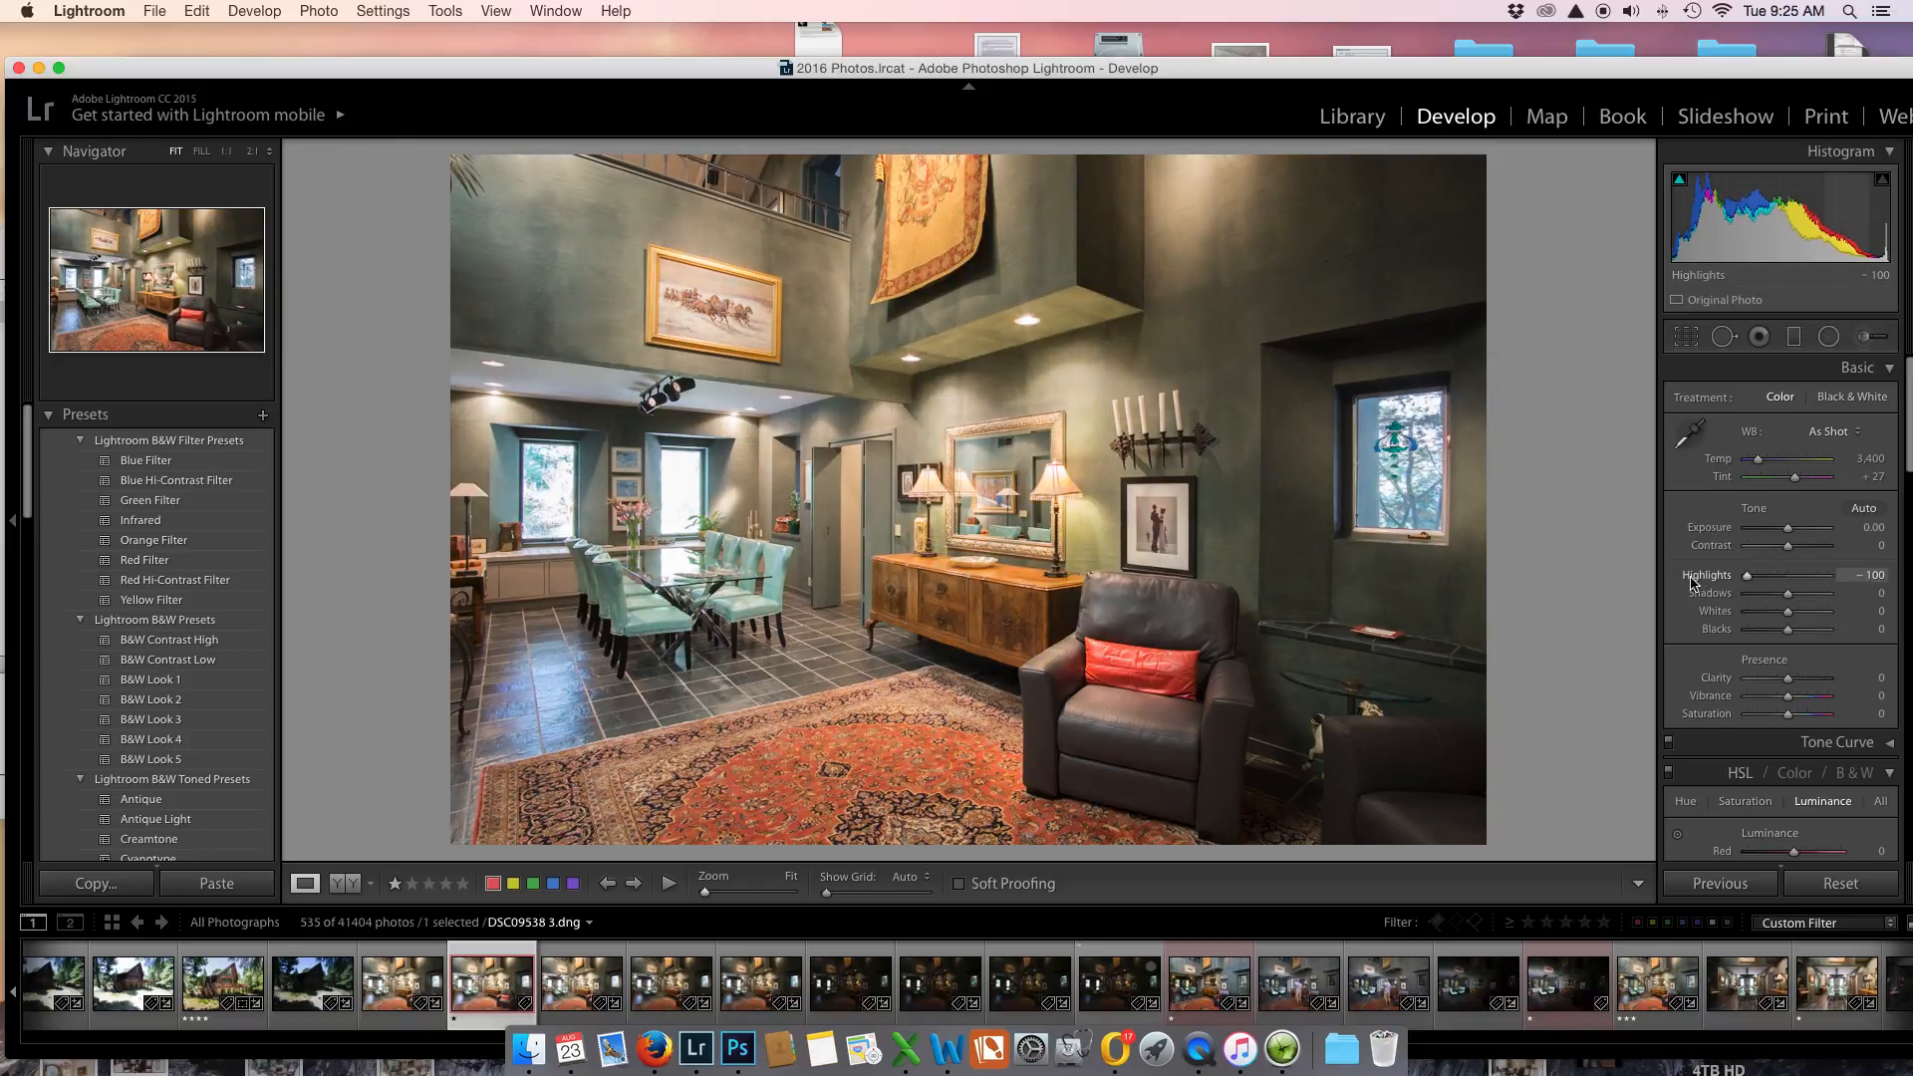
click(1790, 579)
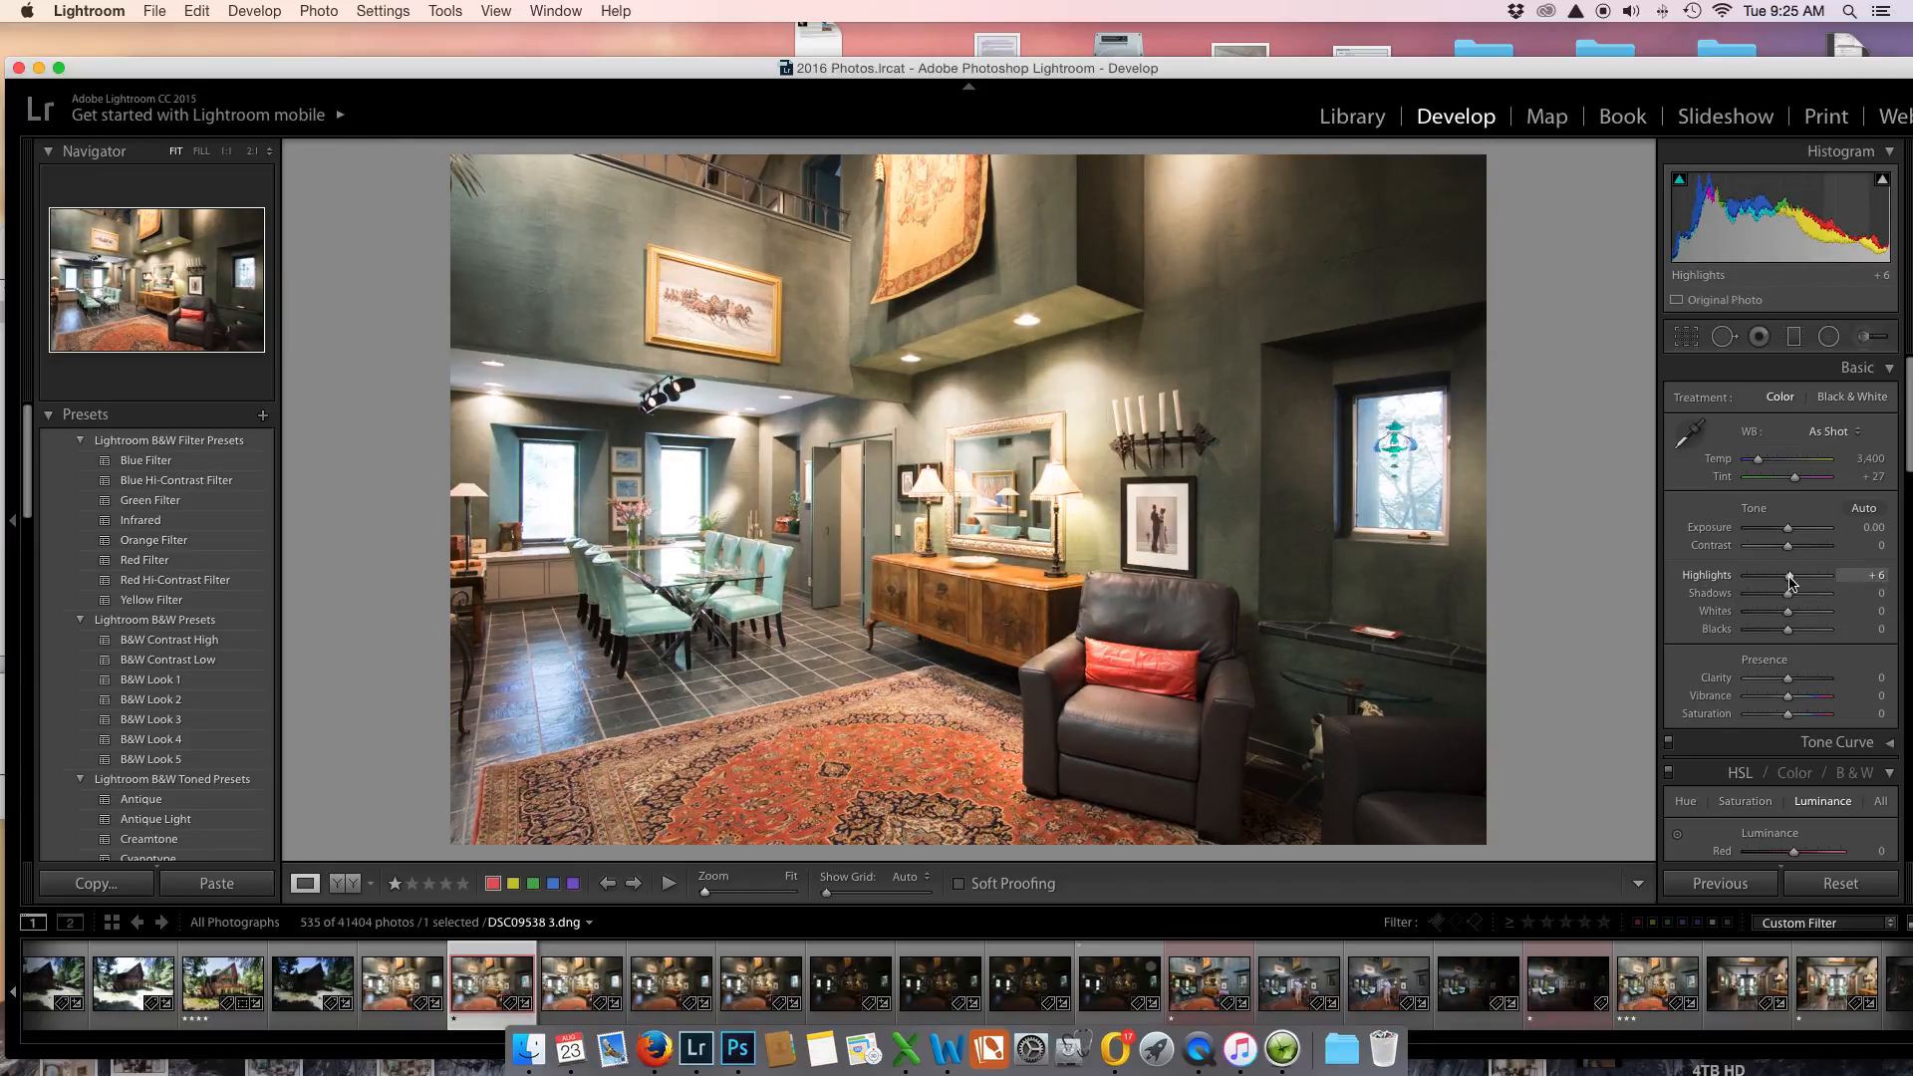
click(1746, 578)
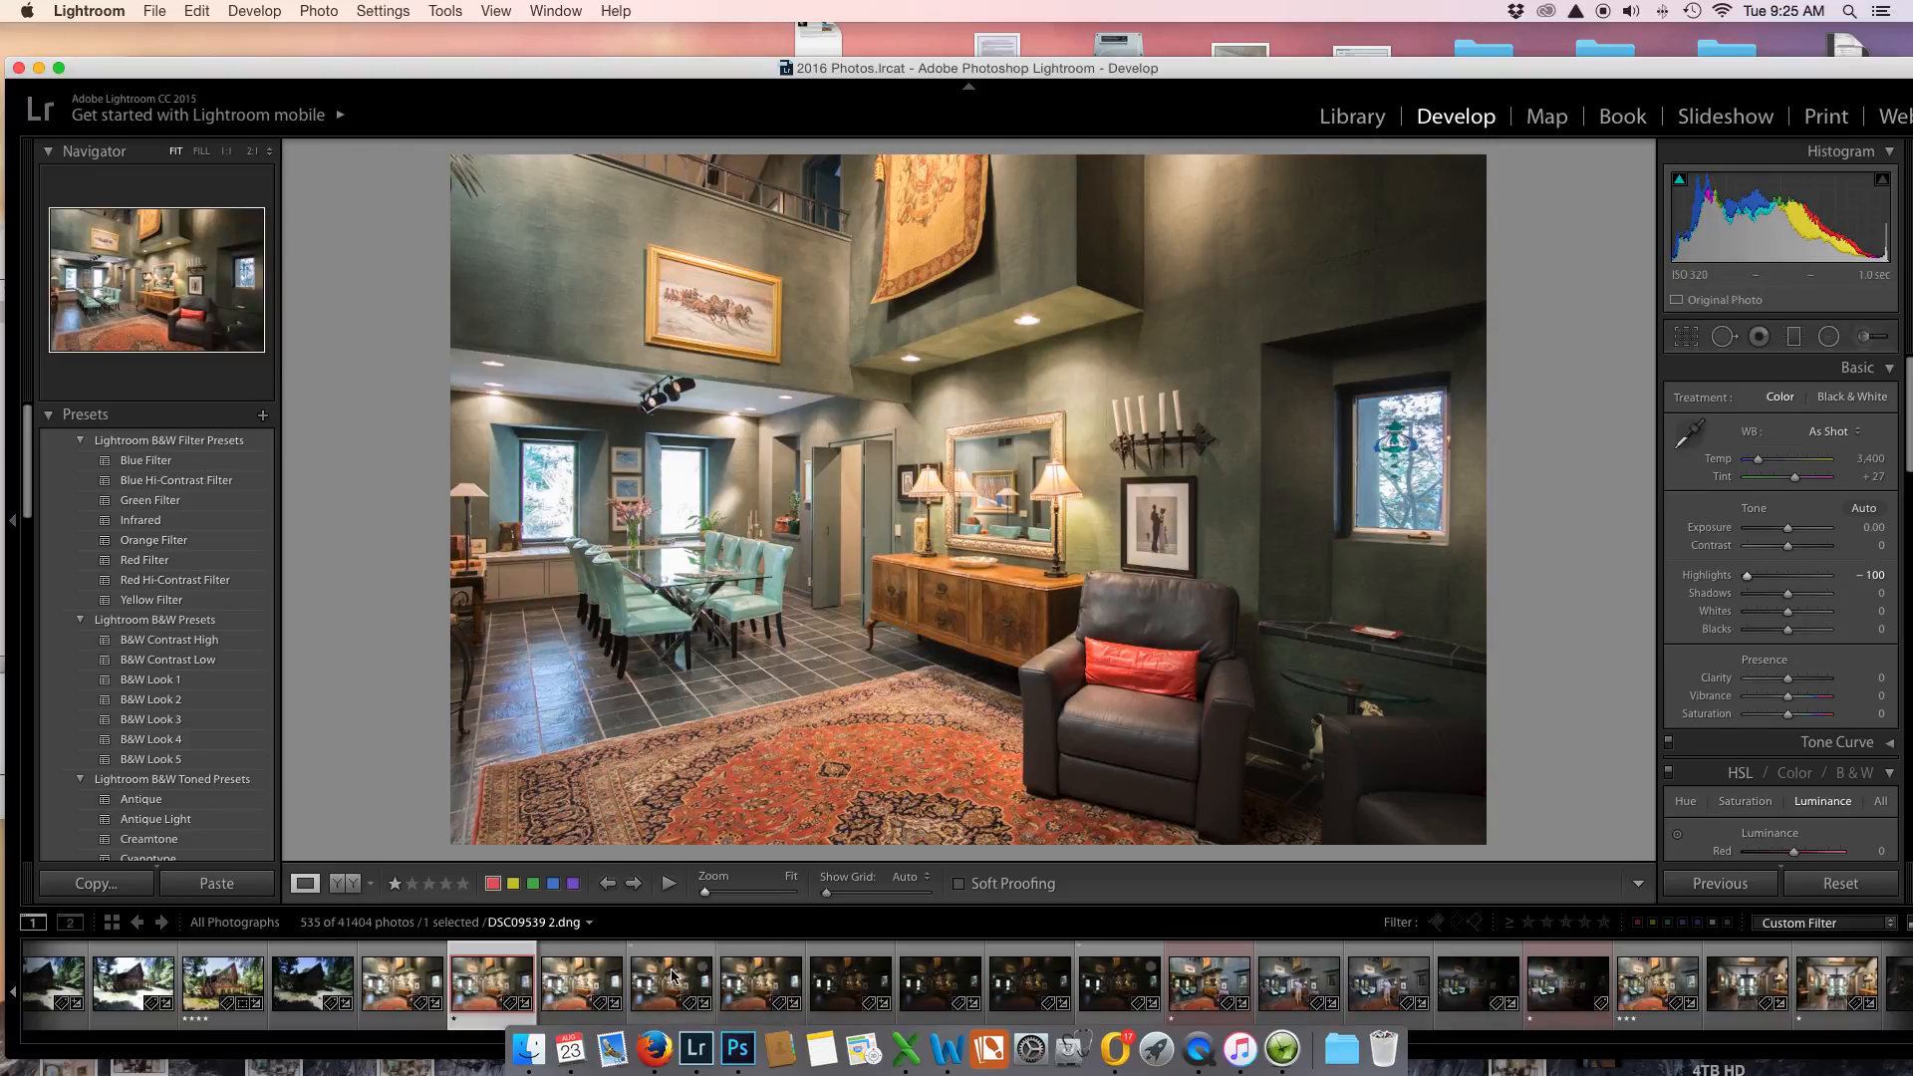
Select the living-room photo DSC09542.dng and reset all its develop adjustments.
click(1195, 984)
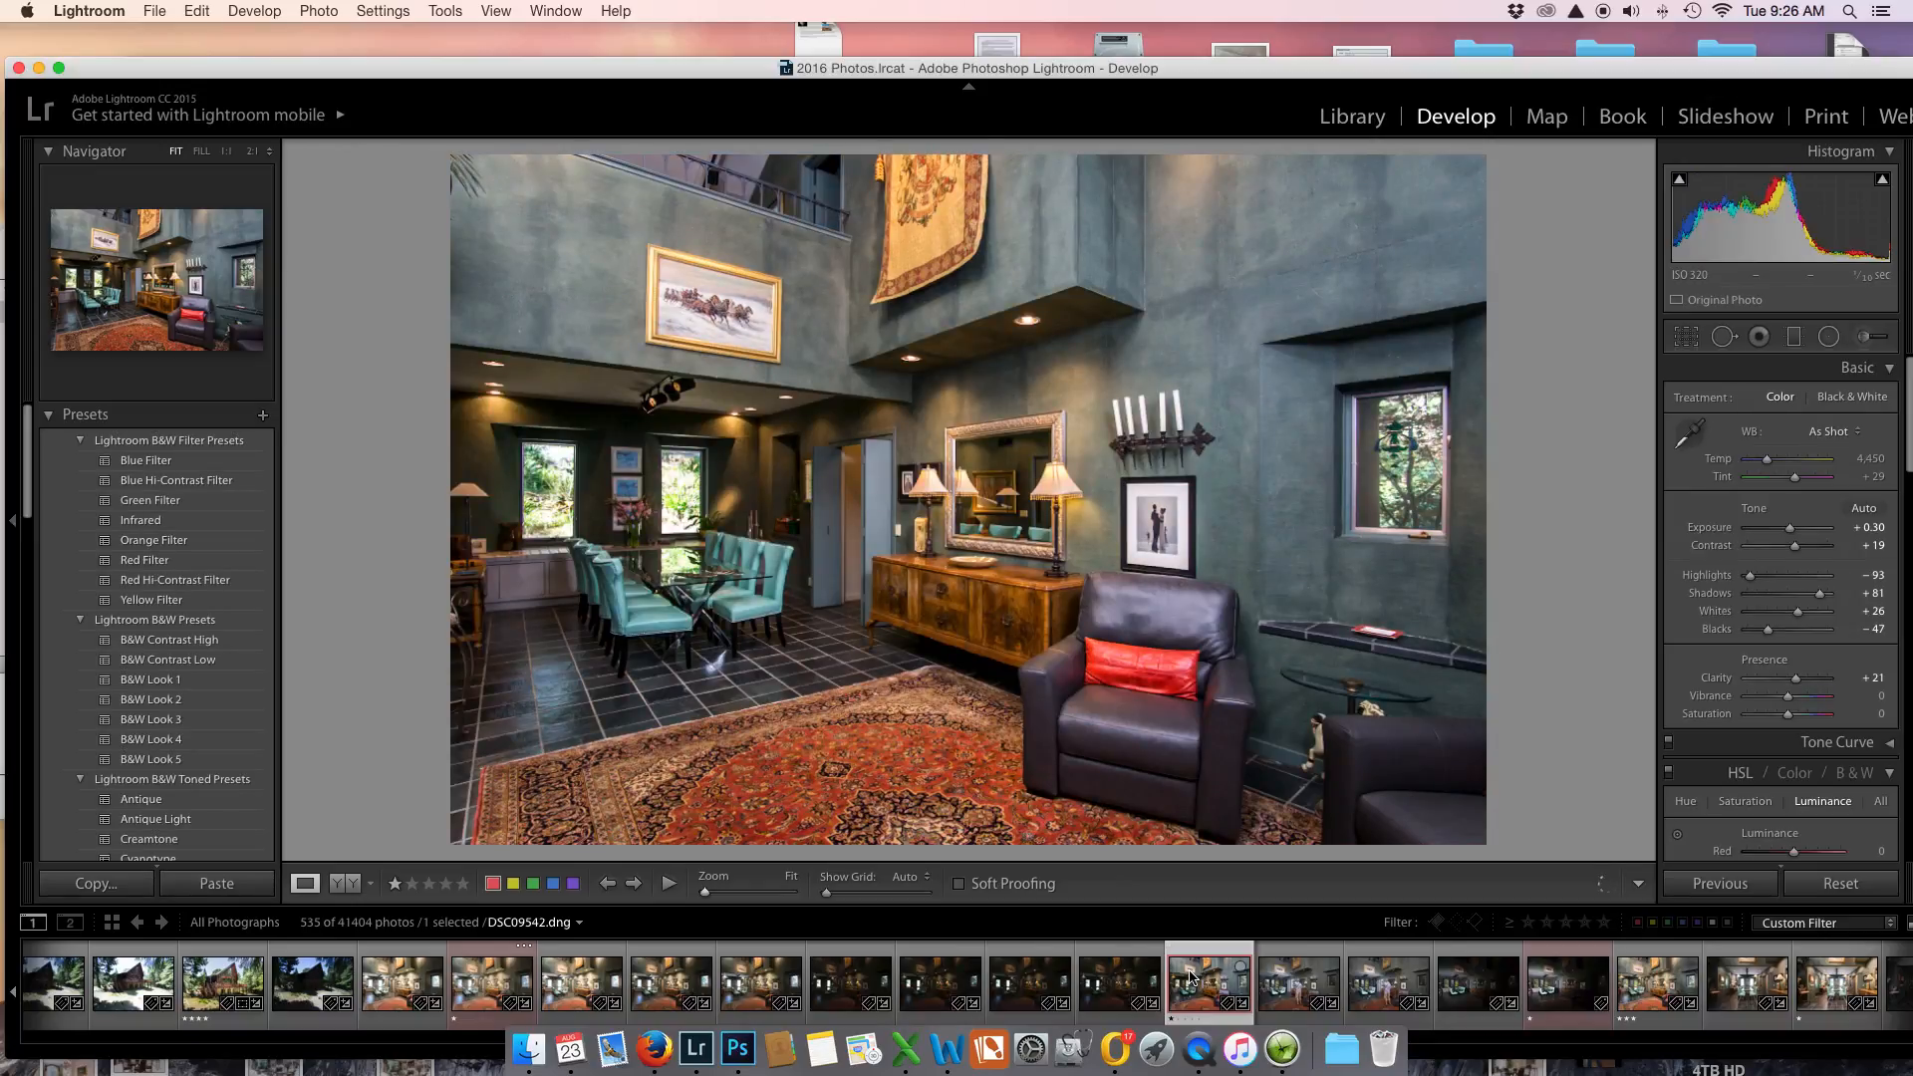
click(1838, 884)
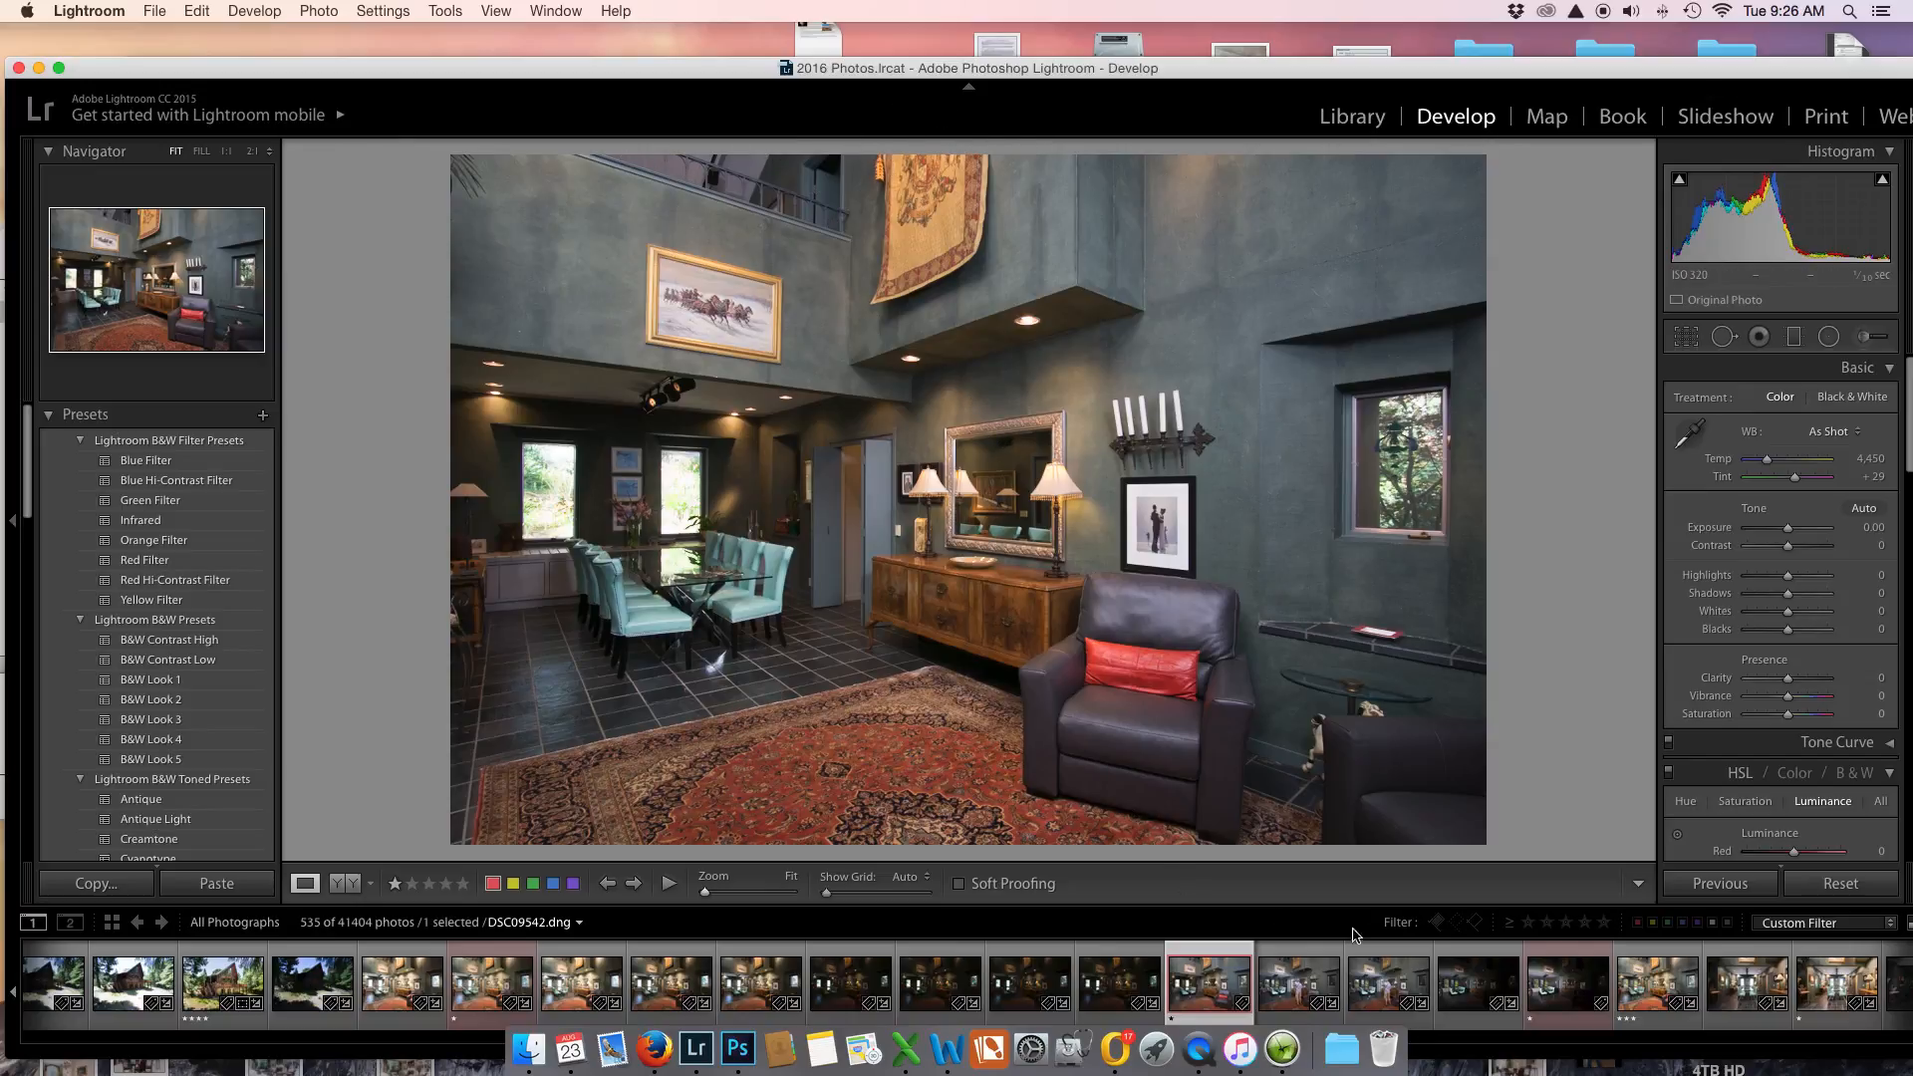
Browse the other interiors of the shoot, view the fireplace shots DSC09556.dng and DSC09556-Edit.tif, and return to DSC09542.dng.
scroll(1511, 997, down, 5)
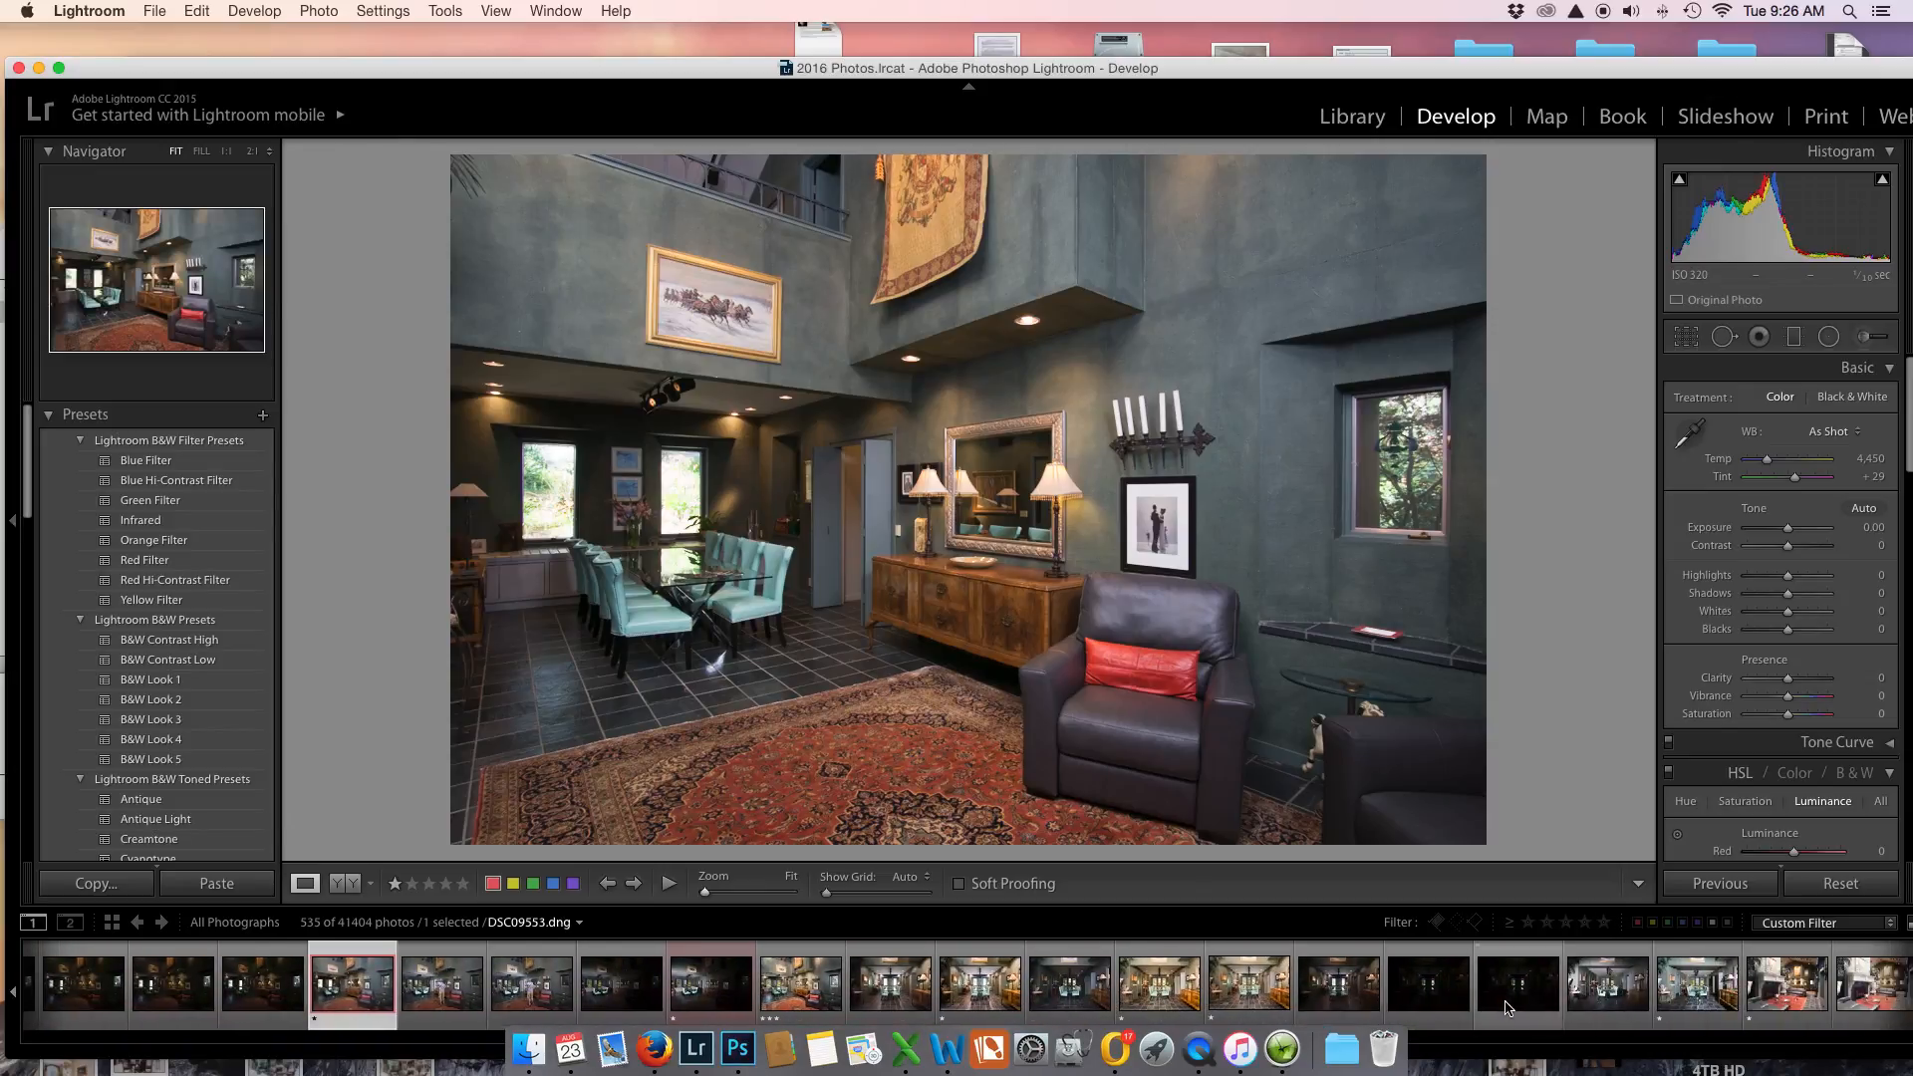
scroll(1504, 1006, down, 1)
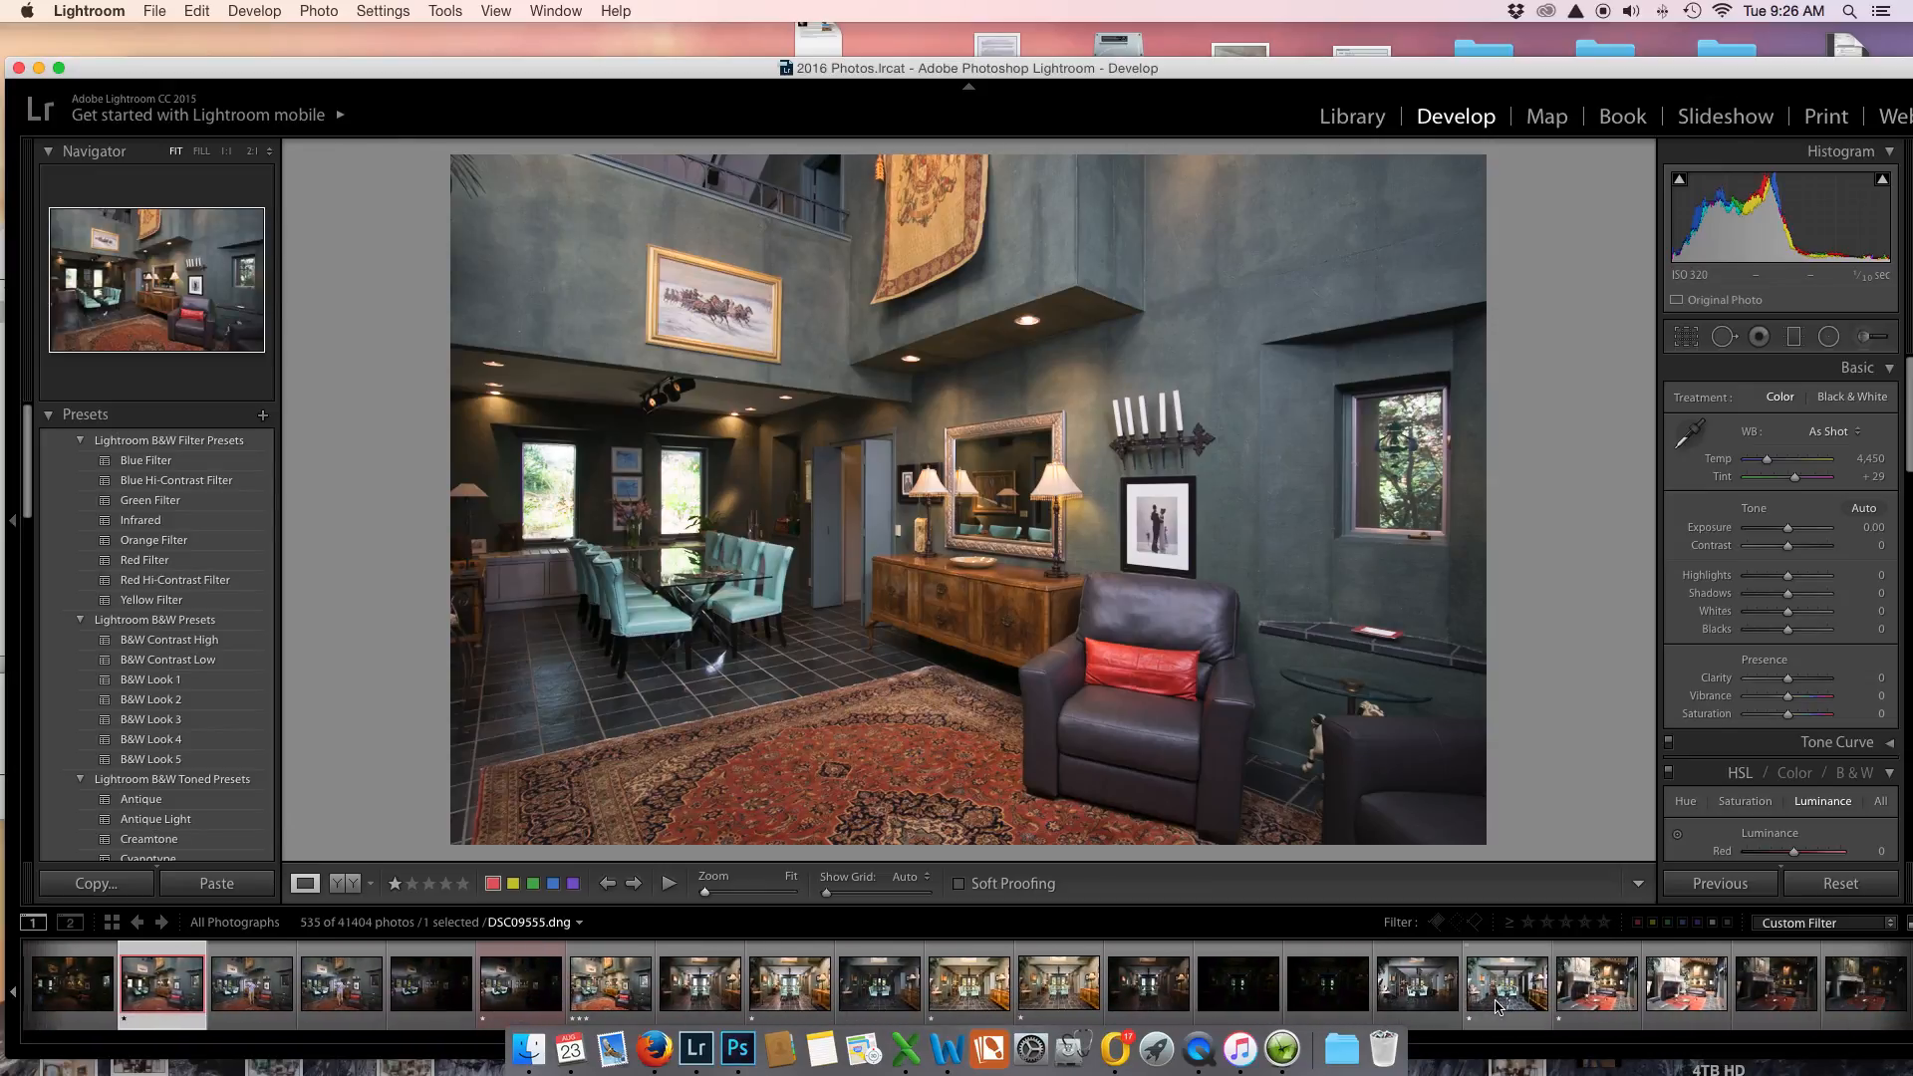
click(1581, 981)
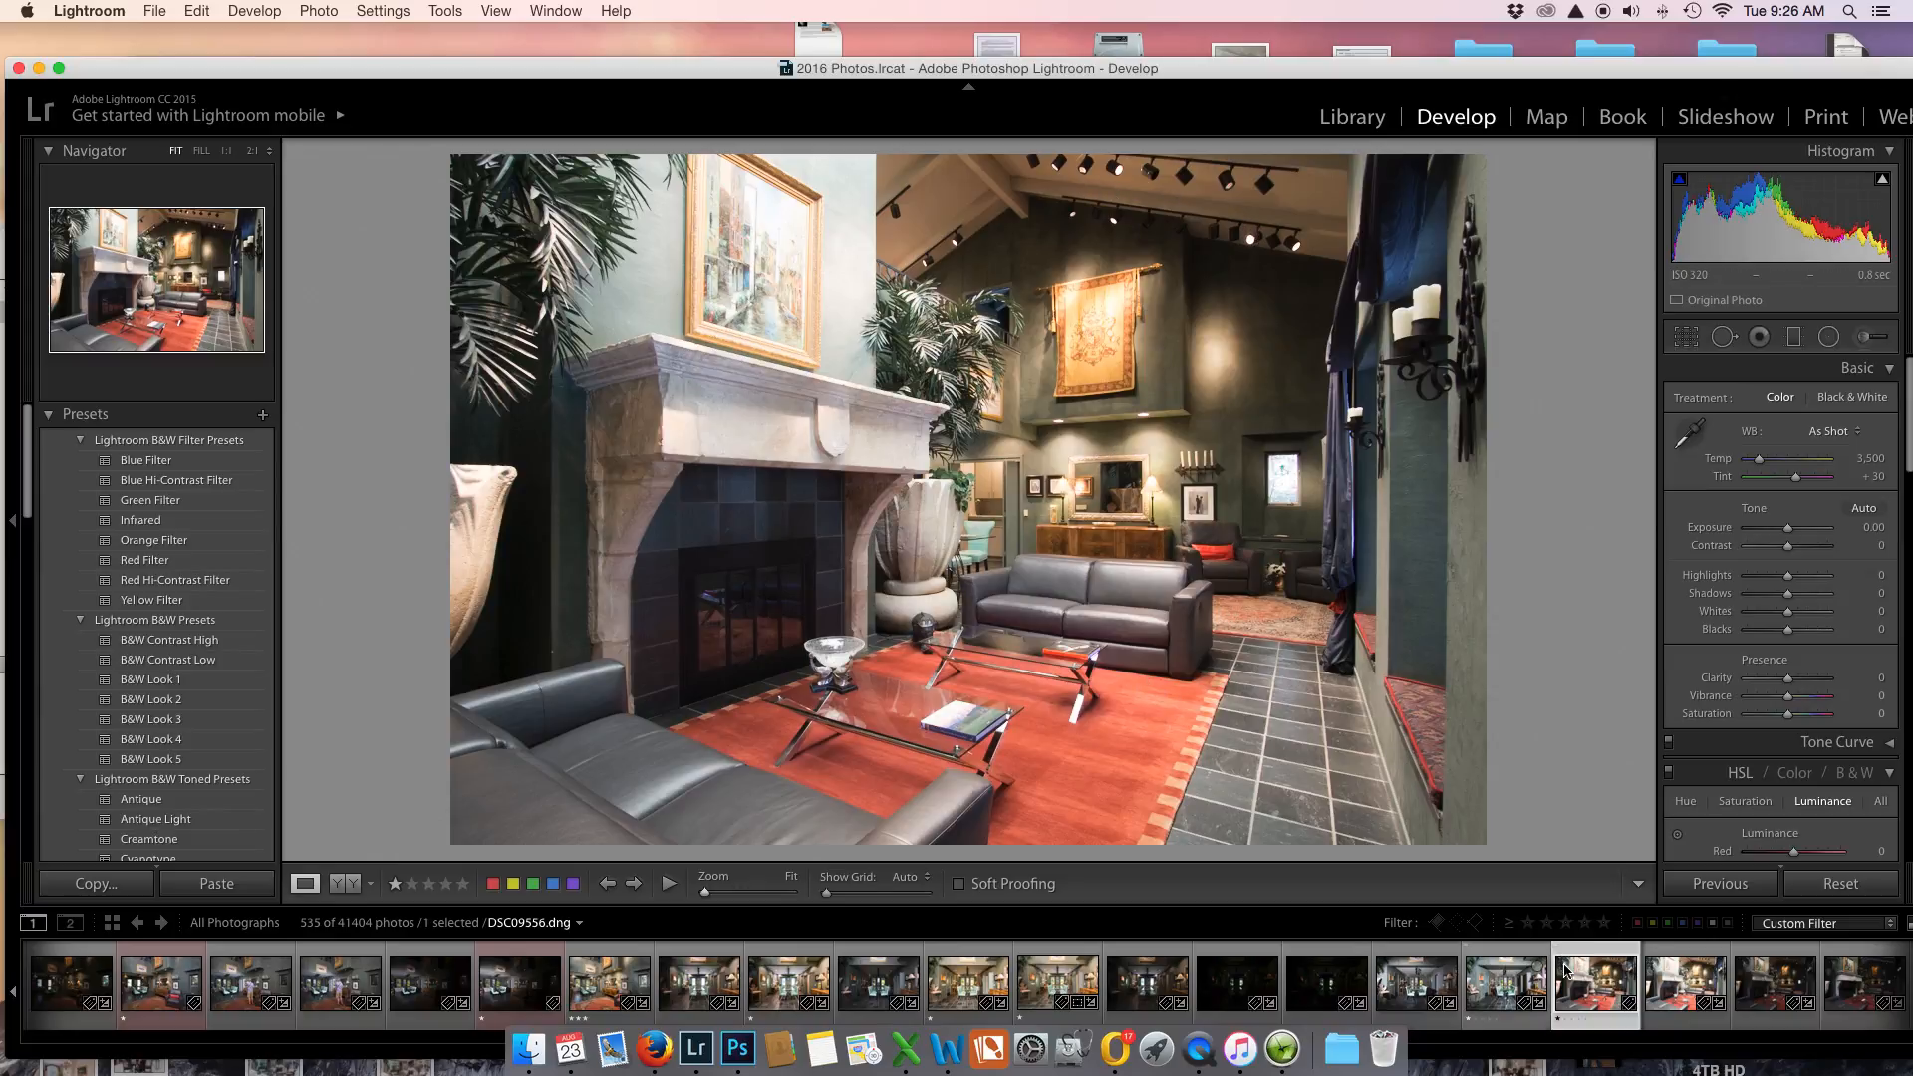
scroll(1567, 974, down, 5)
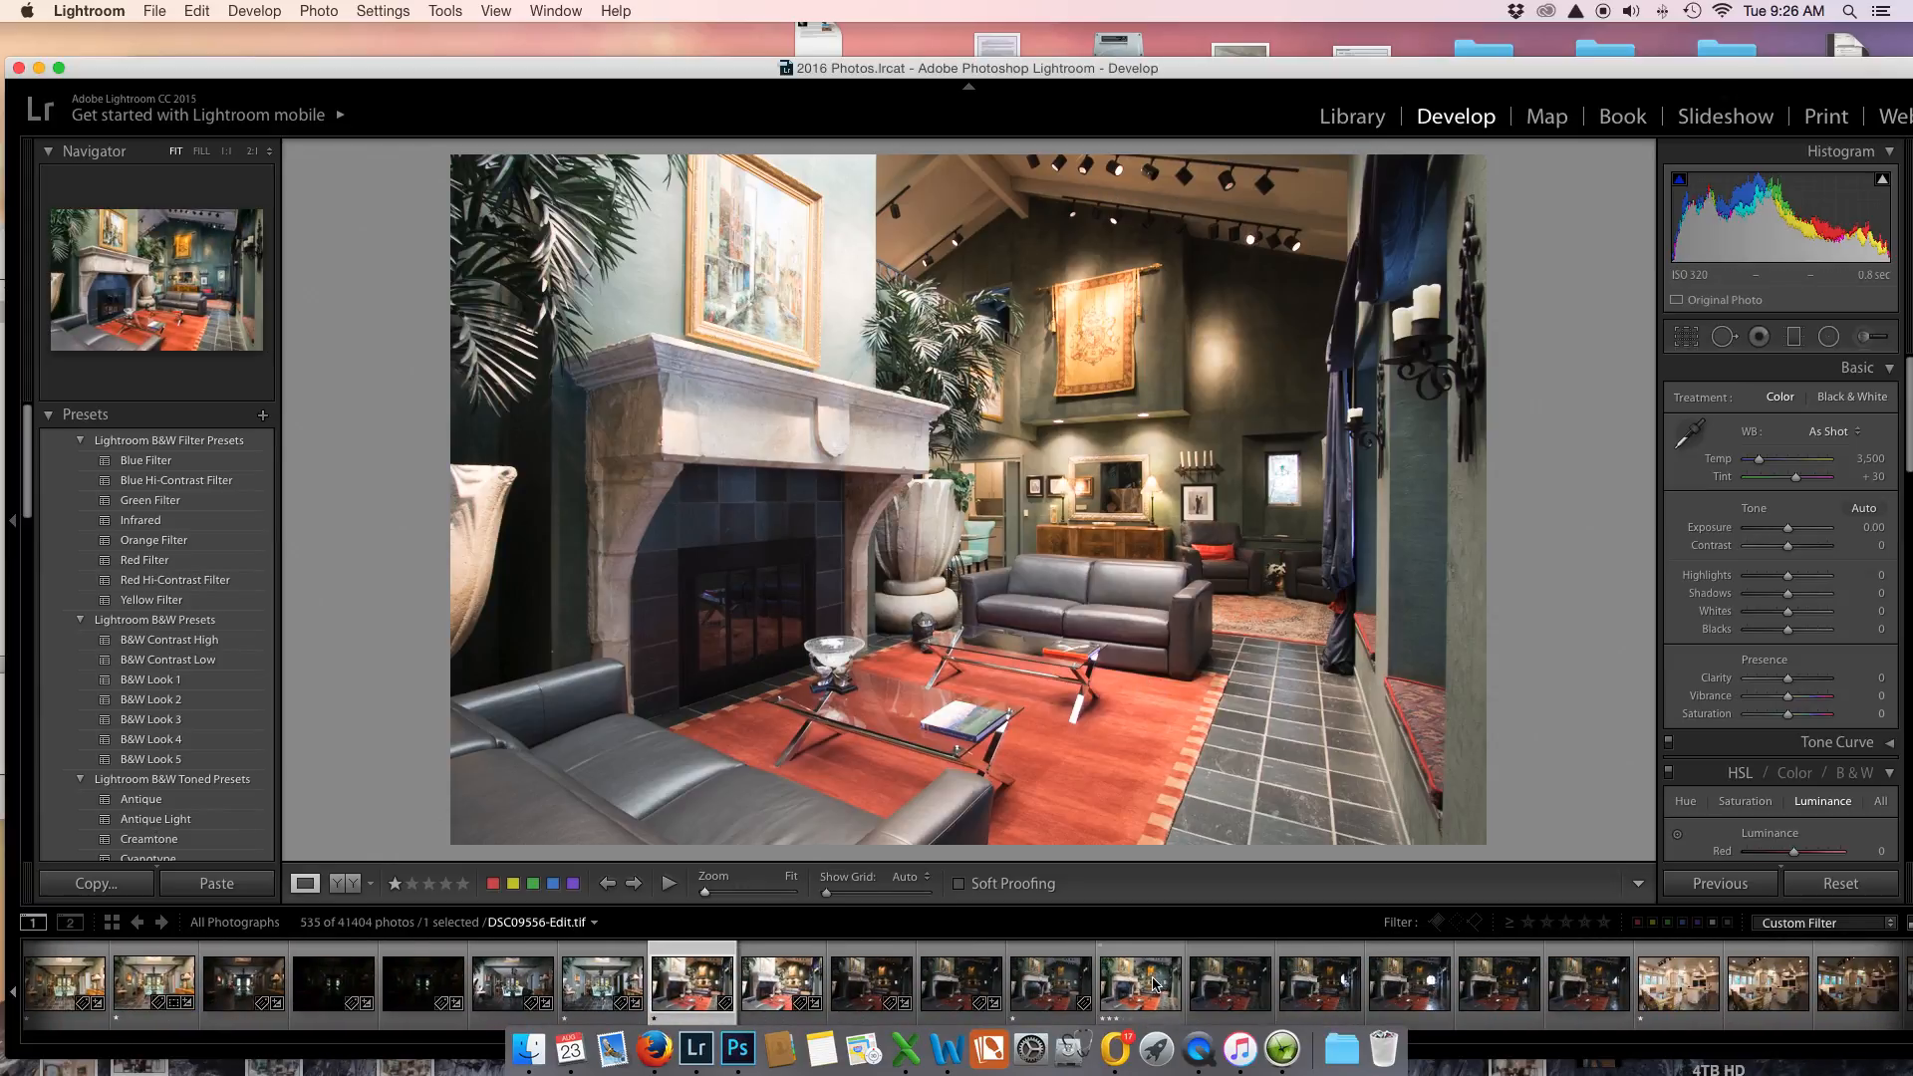
click(1151, 987)
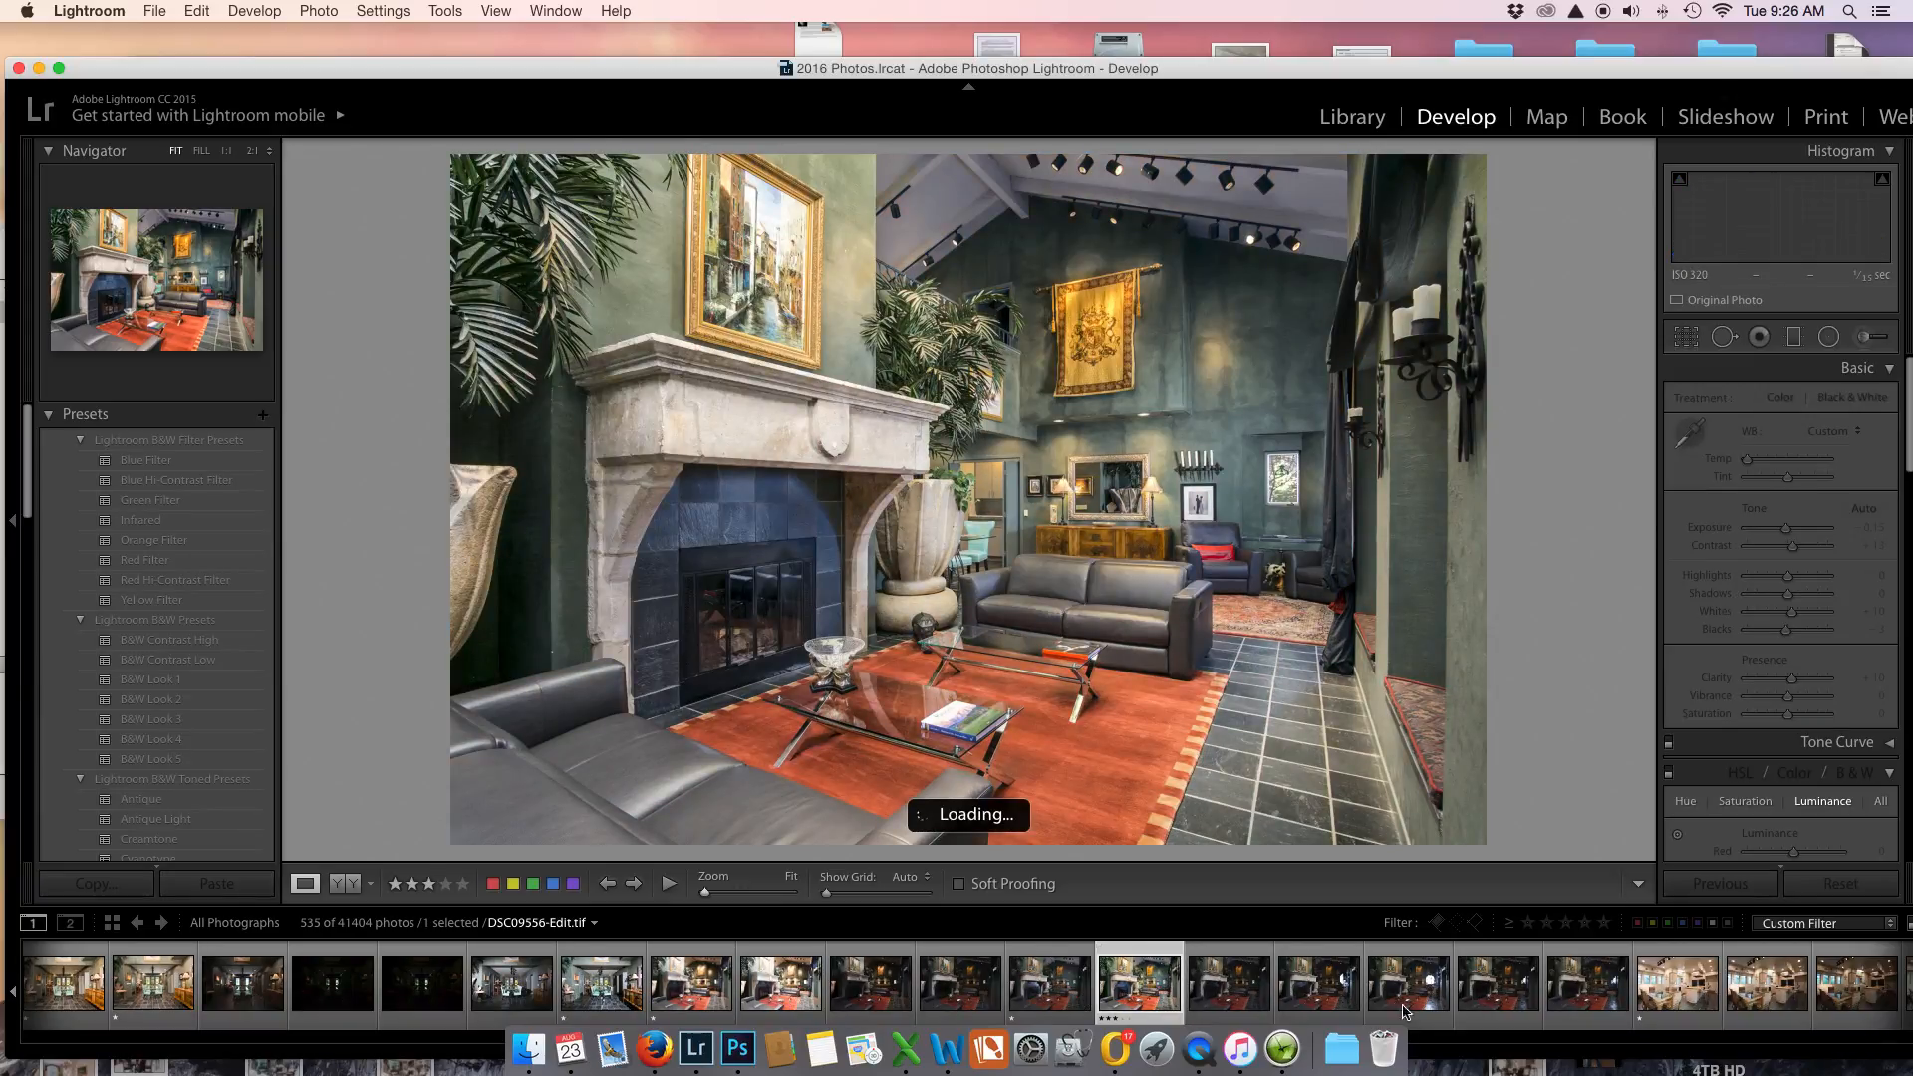
scroll(1588, 991, down, 8)
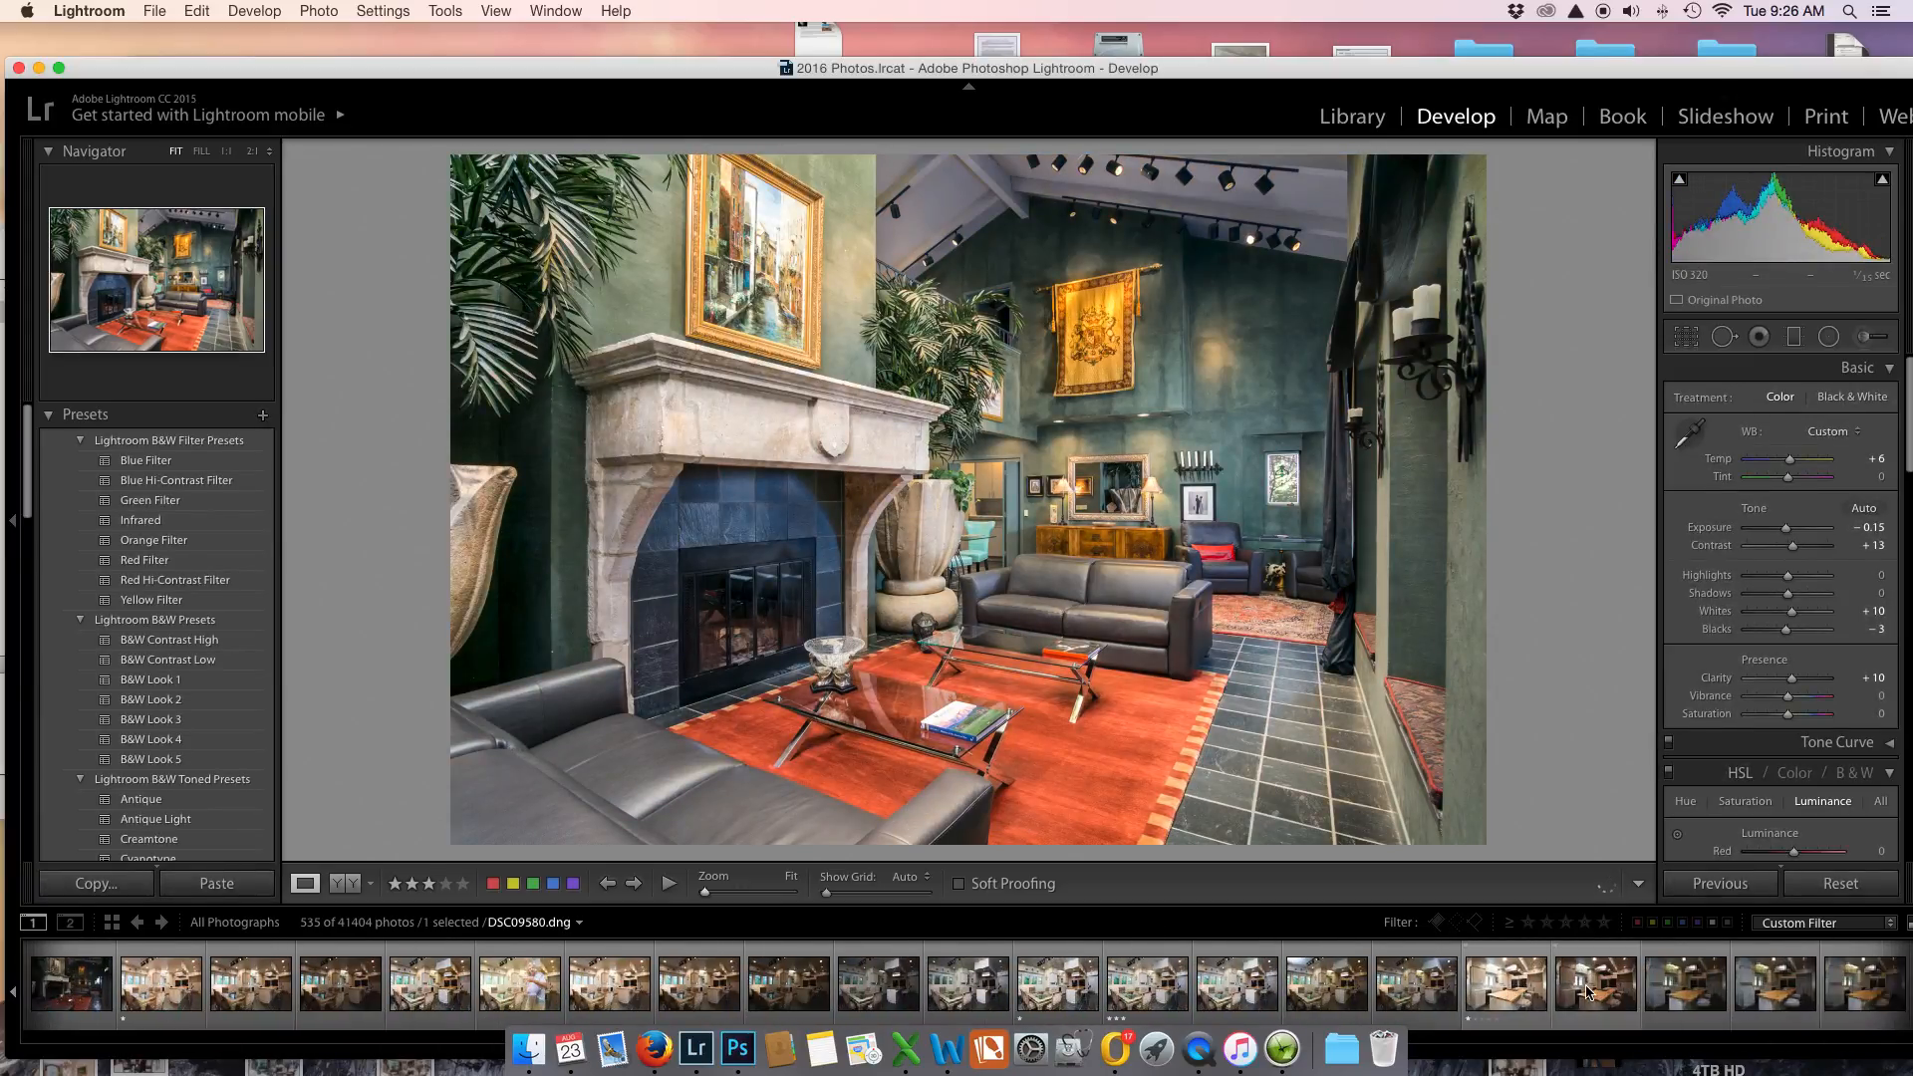
scroll(1588, 989, down, 3)
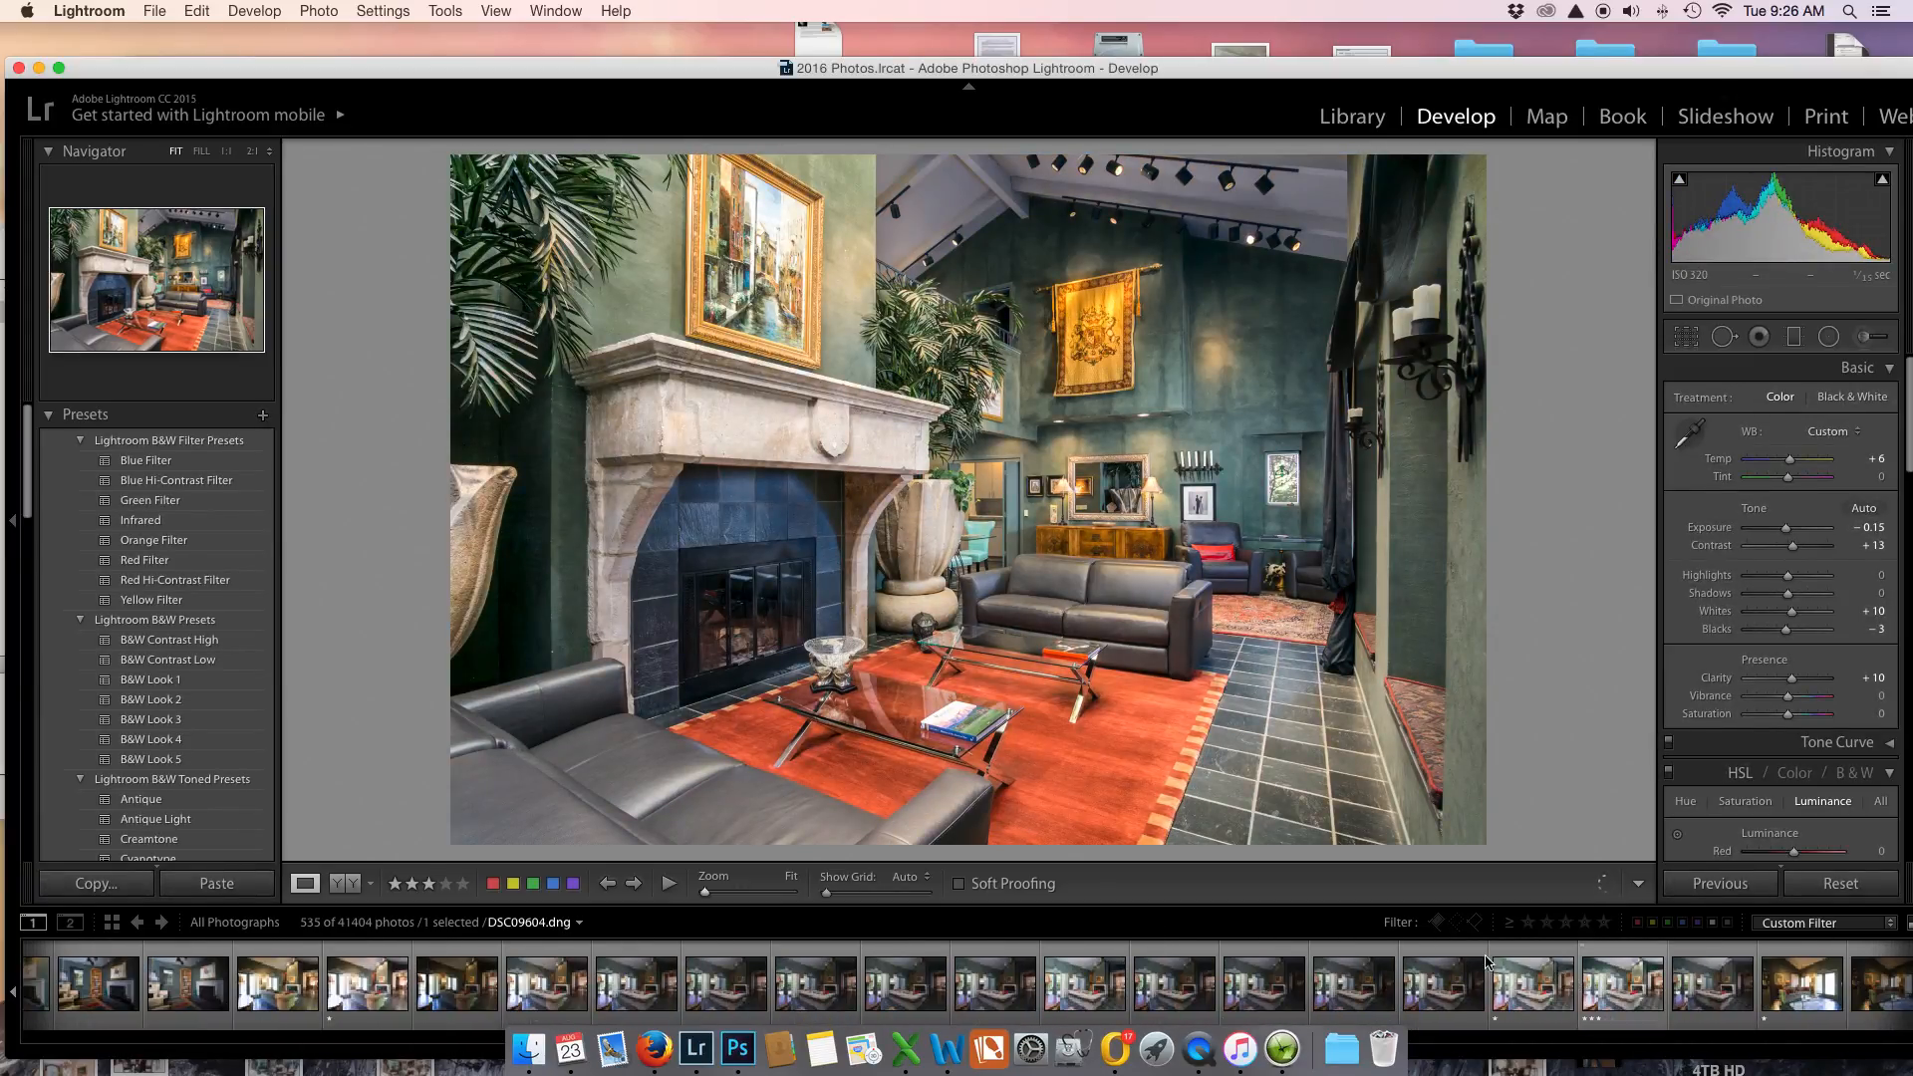
scroll(1457, 984, down, 3)
scroll(1456, 985, down, 10)
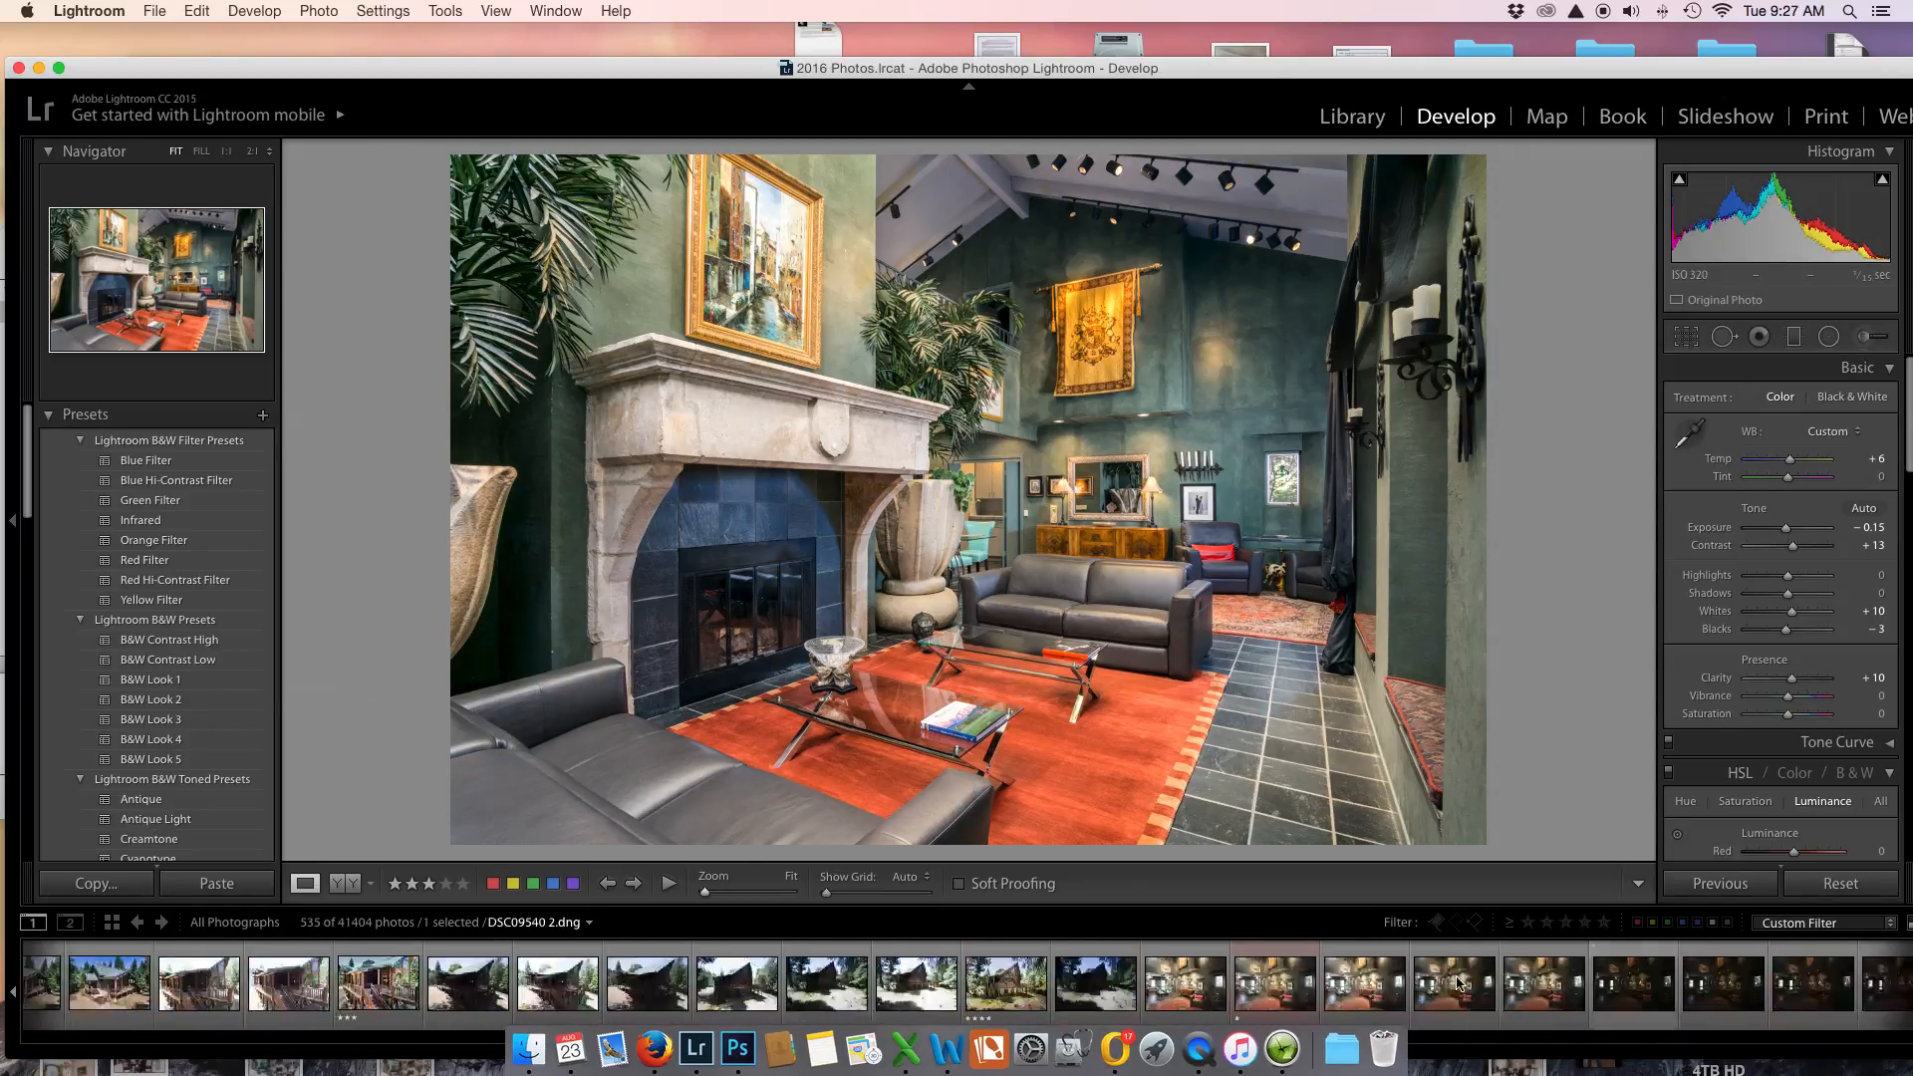
scroll(1456, 984, down, 8)
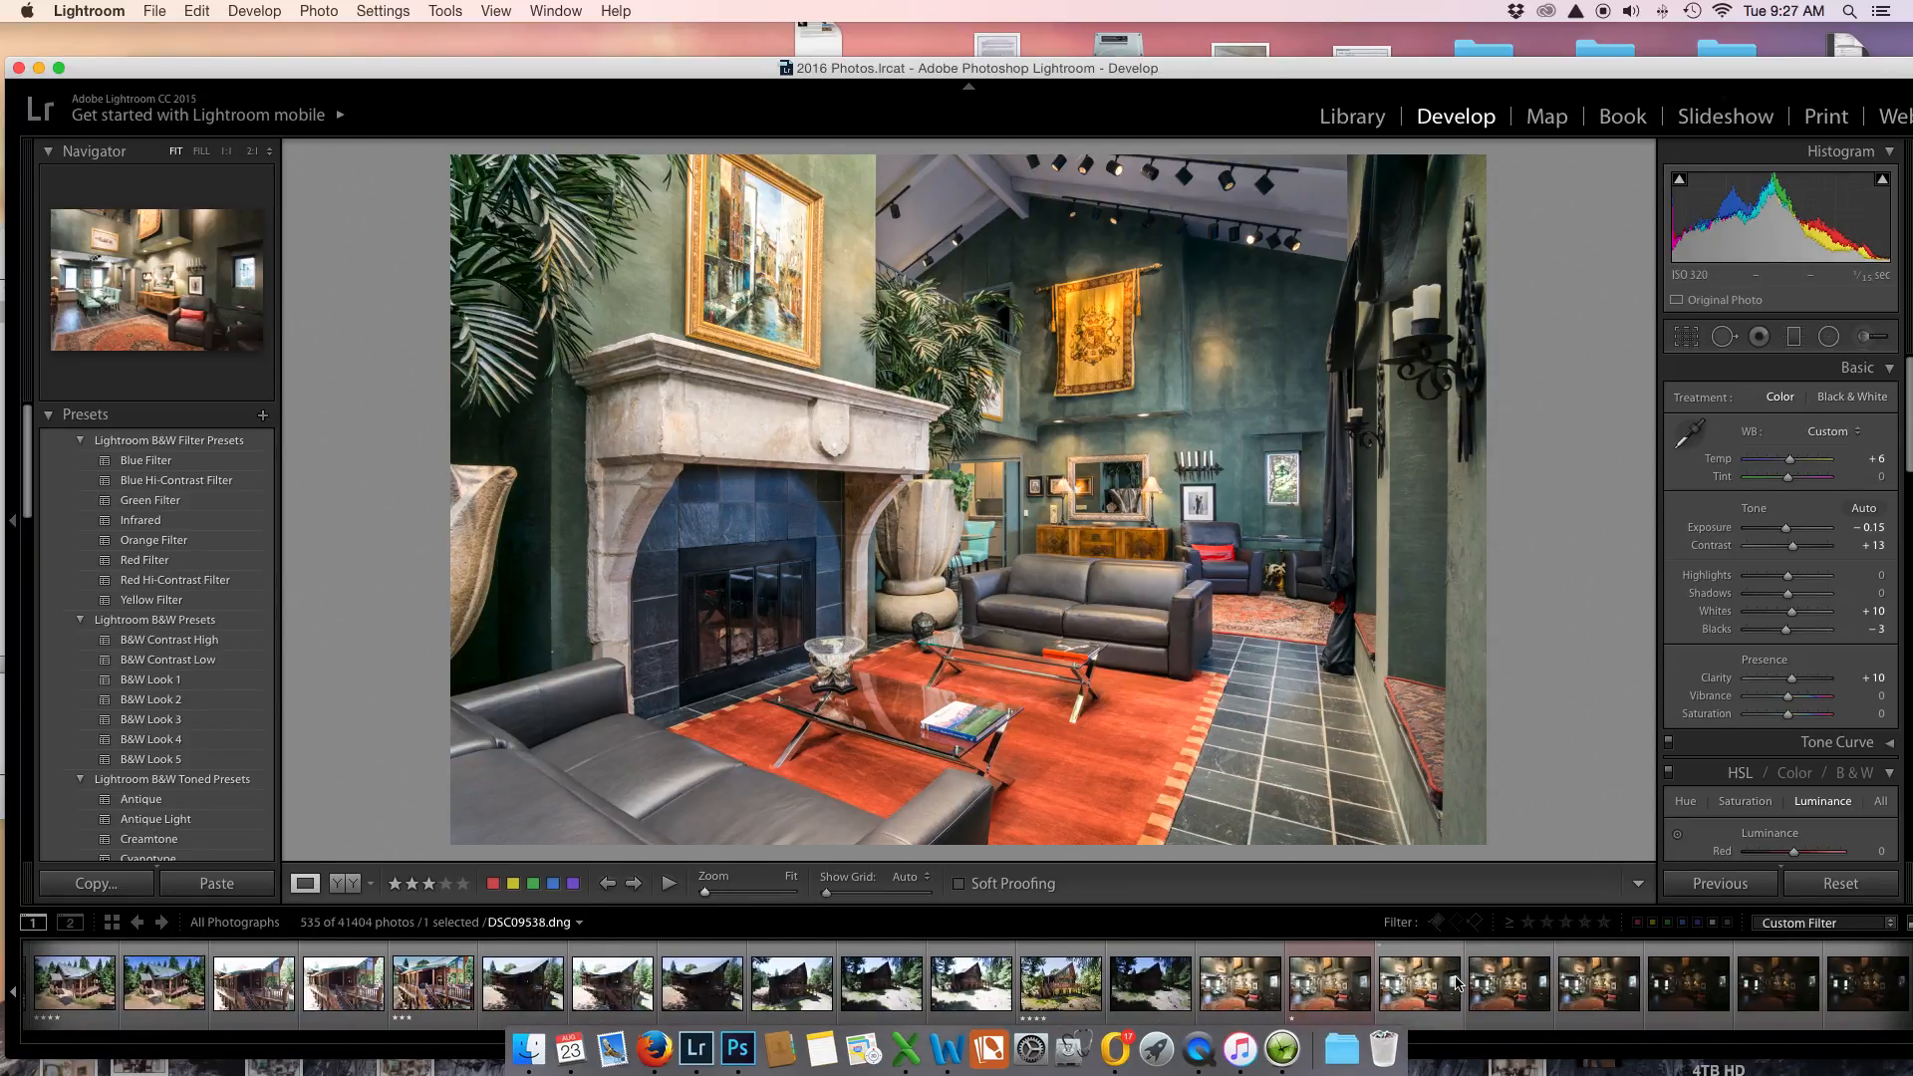
scroll(1471, 977, down, 1)
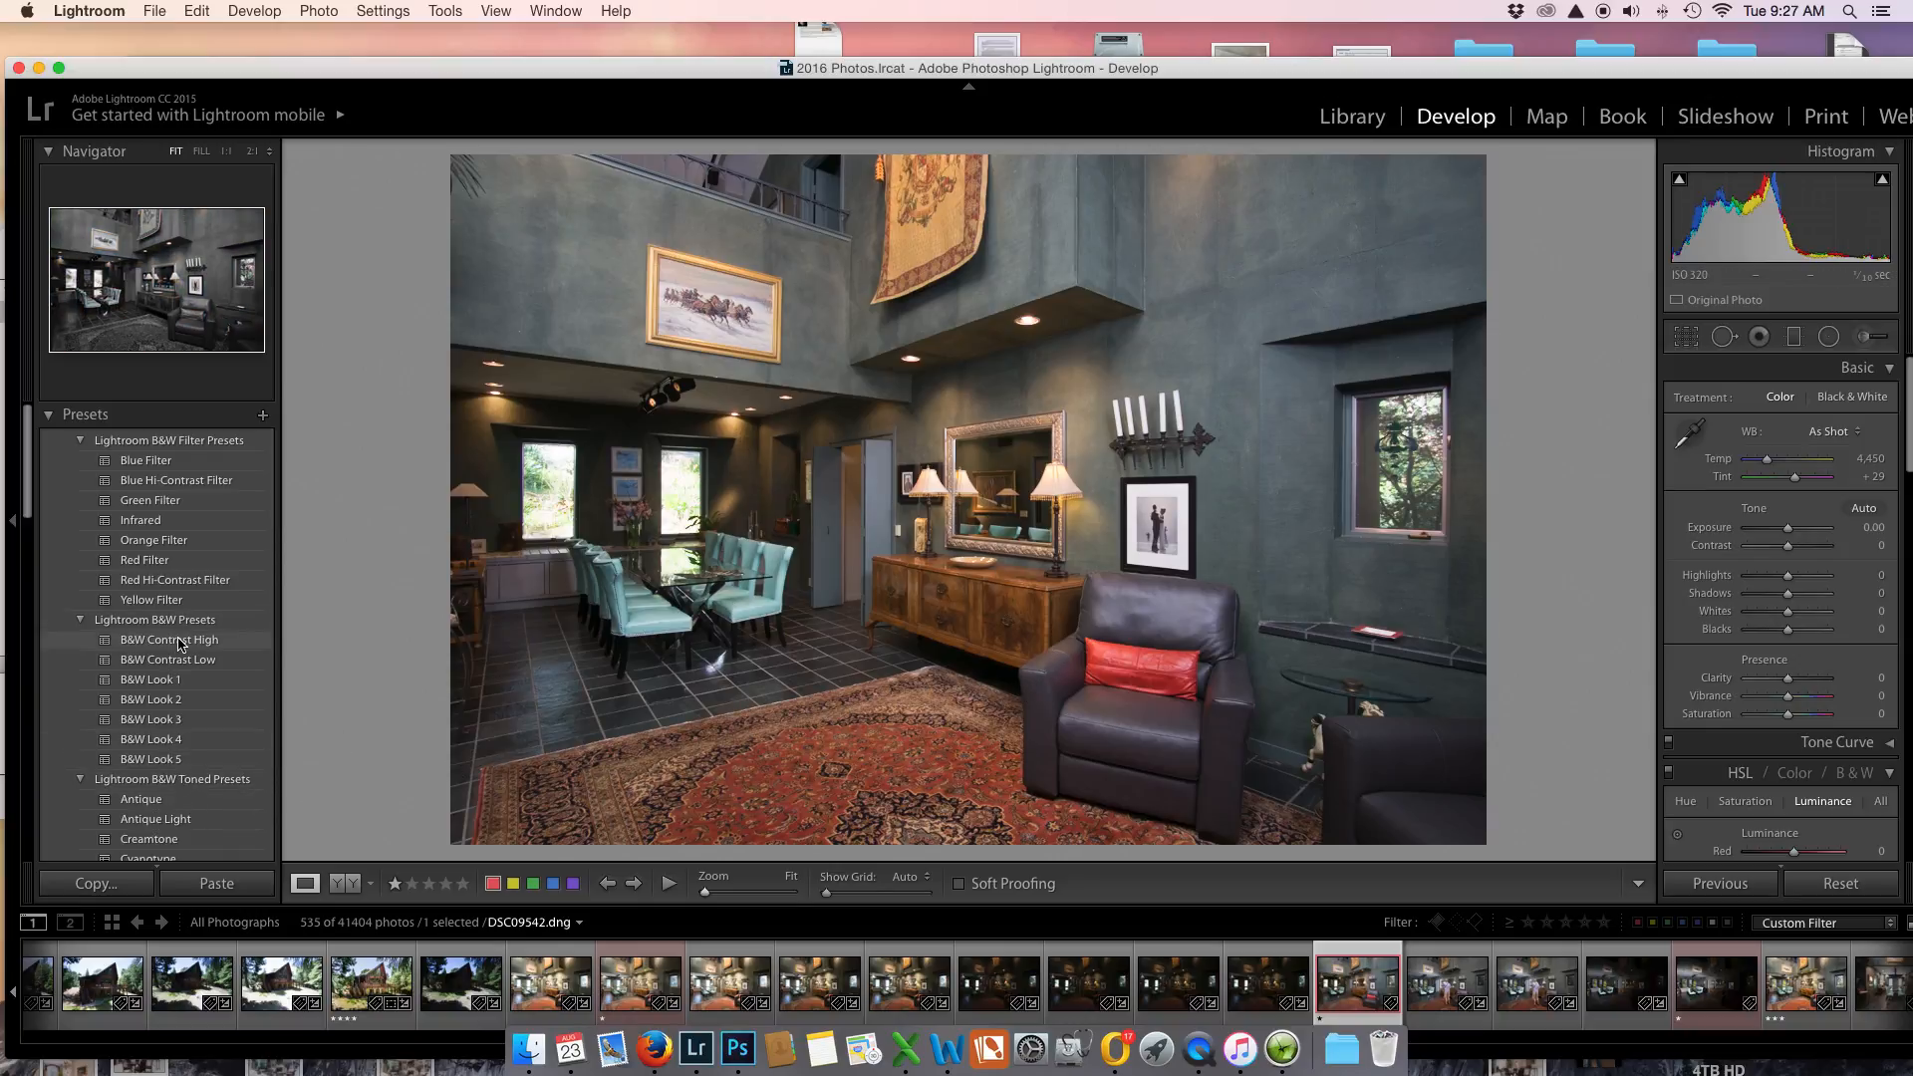
Try the Real Estate Full Bump preset on DSC09542.dng and reset the photo's adjustments.
scroll(174, 645, down, 8)
scroll(174, 645, down, 10)
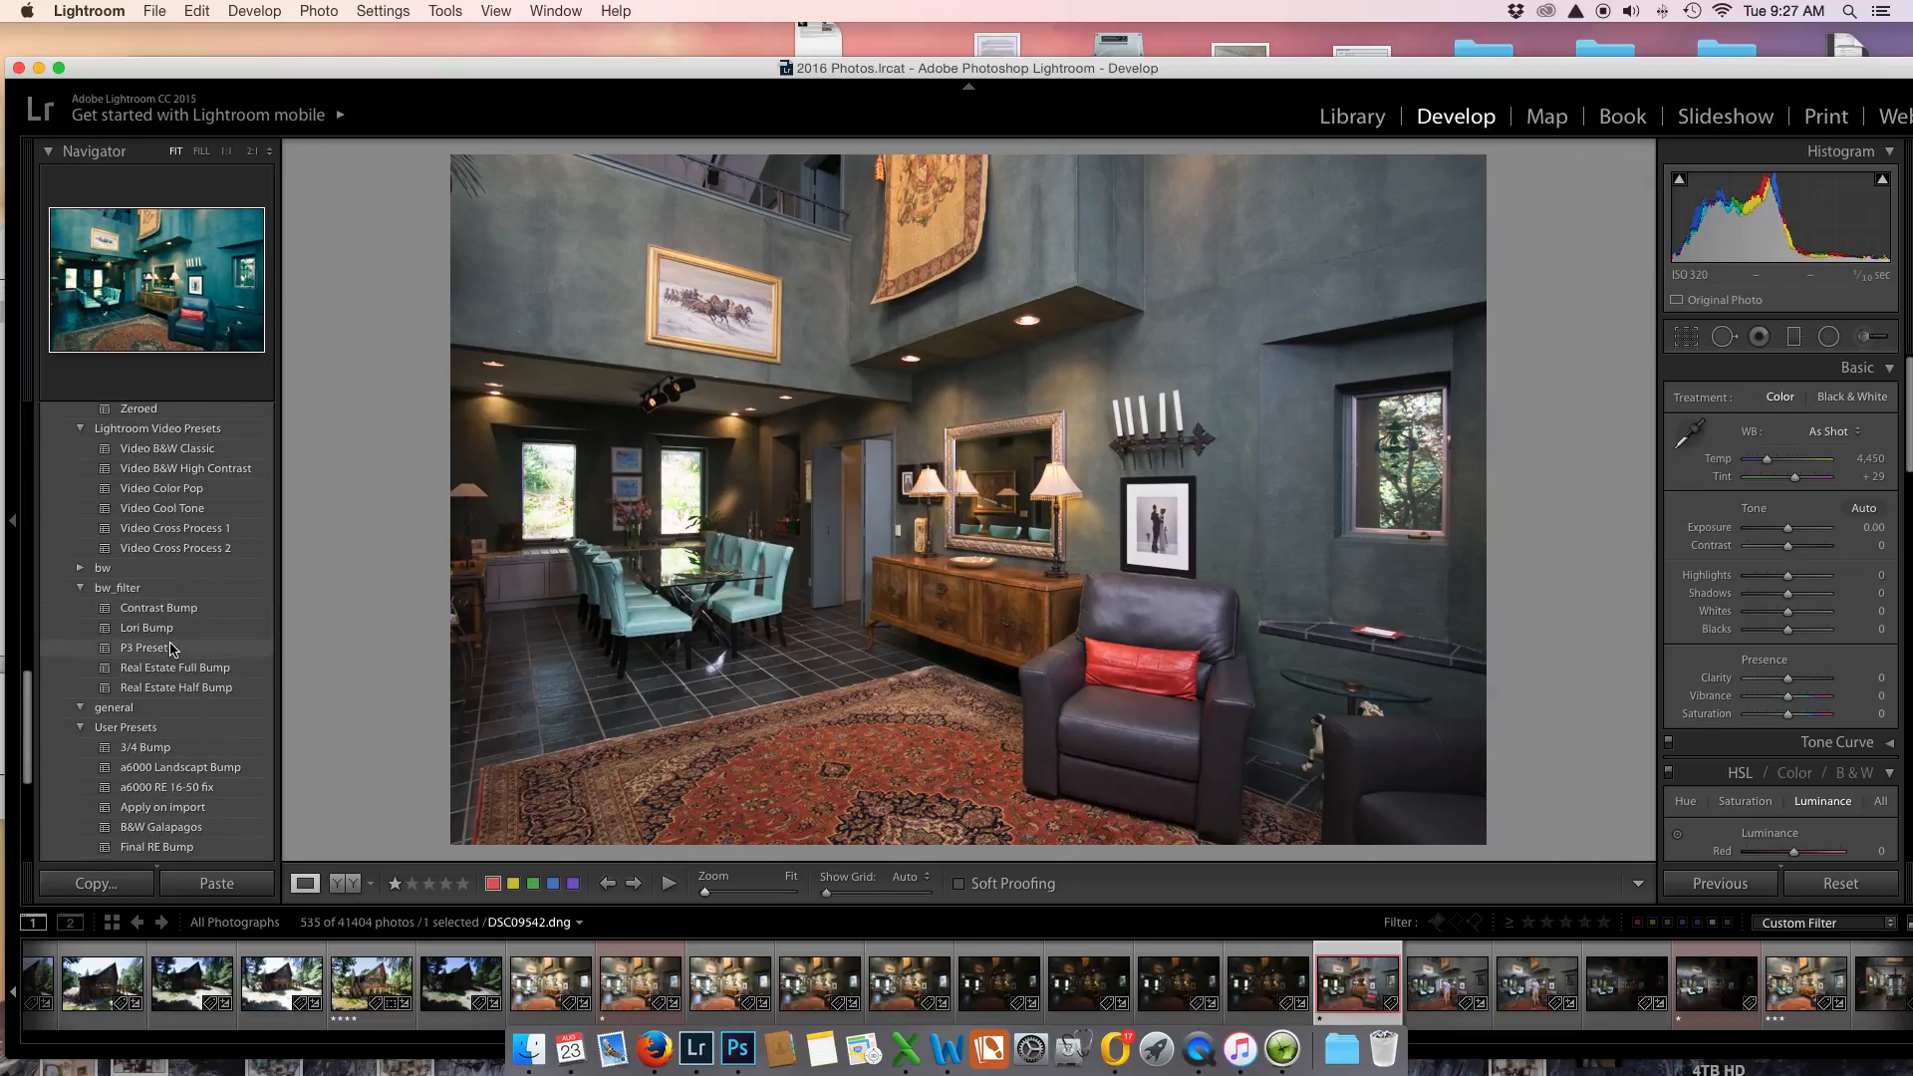
scroll(172, 649, down, 5)
scroll(172, 642, up, 6)
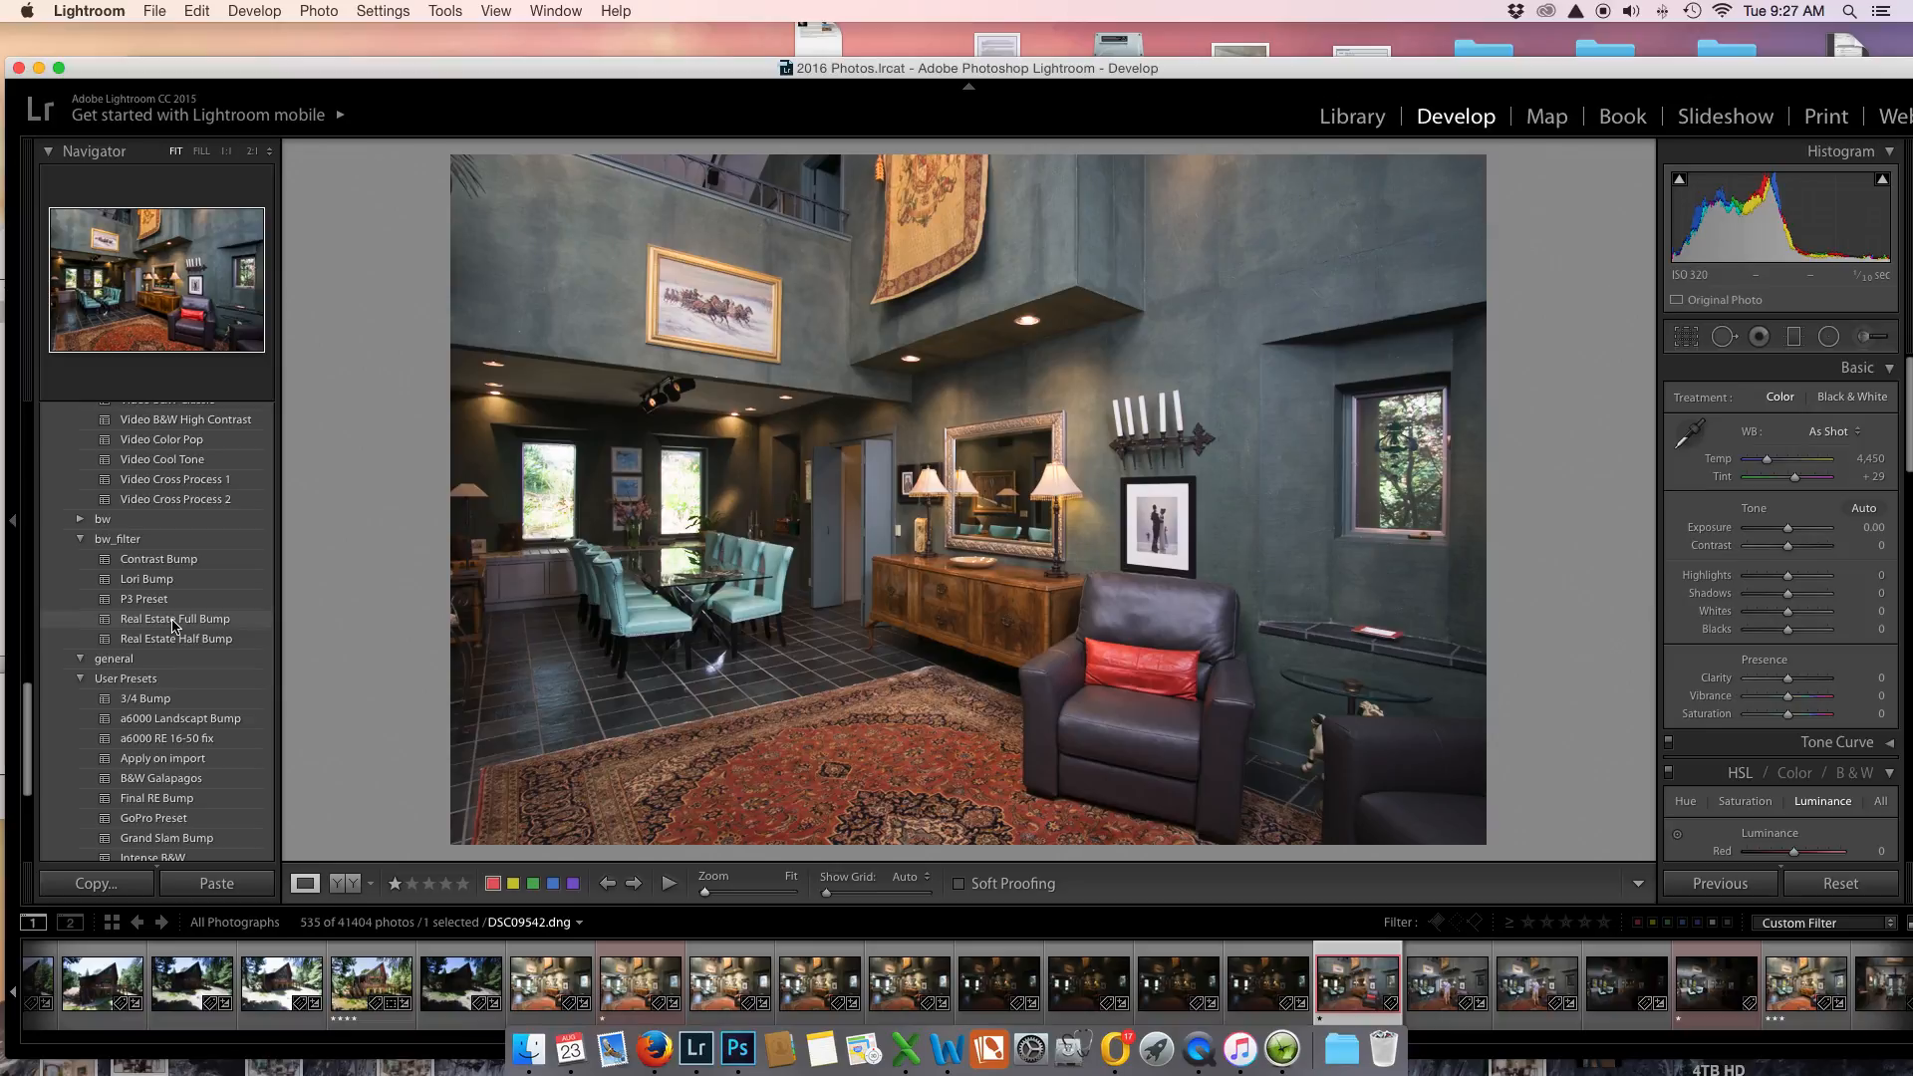
click(173, 620)
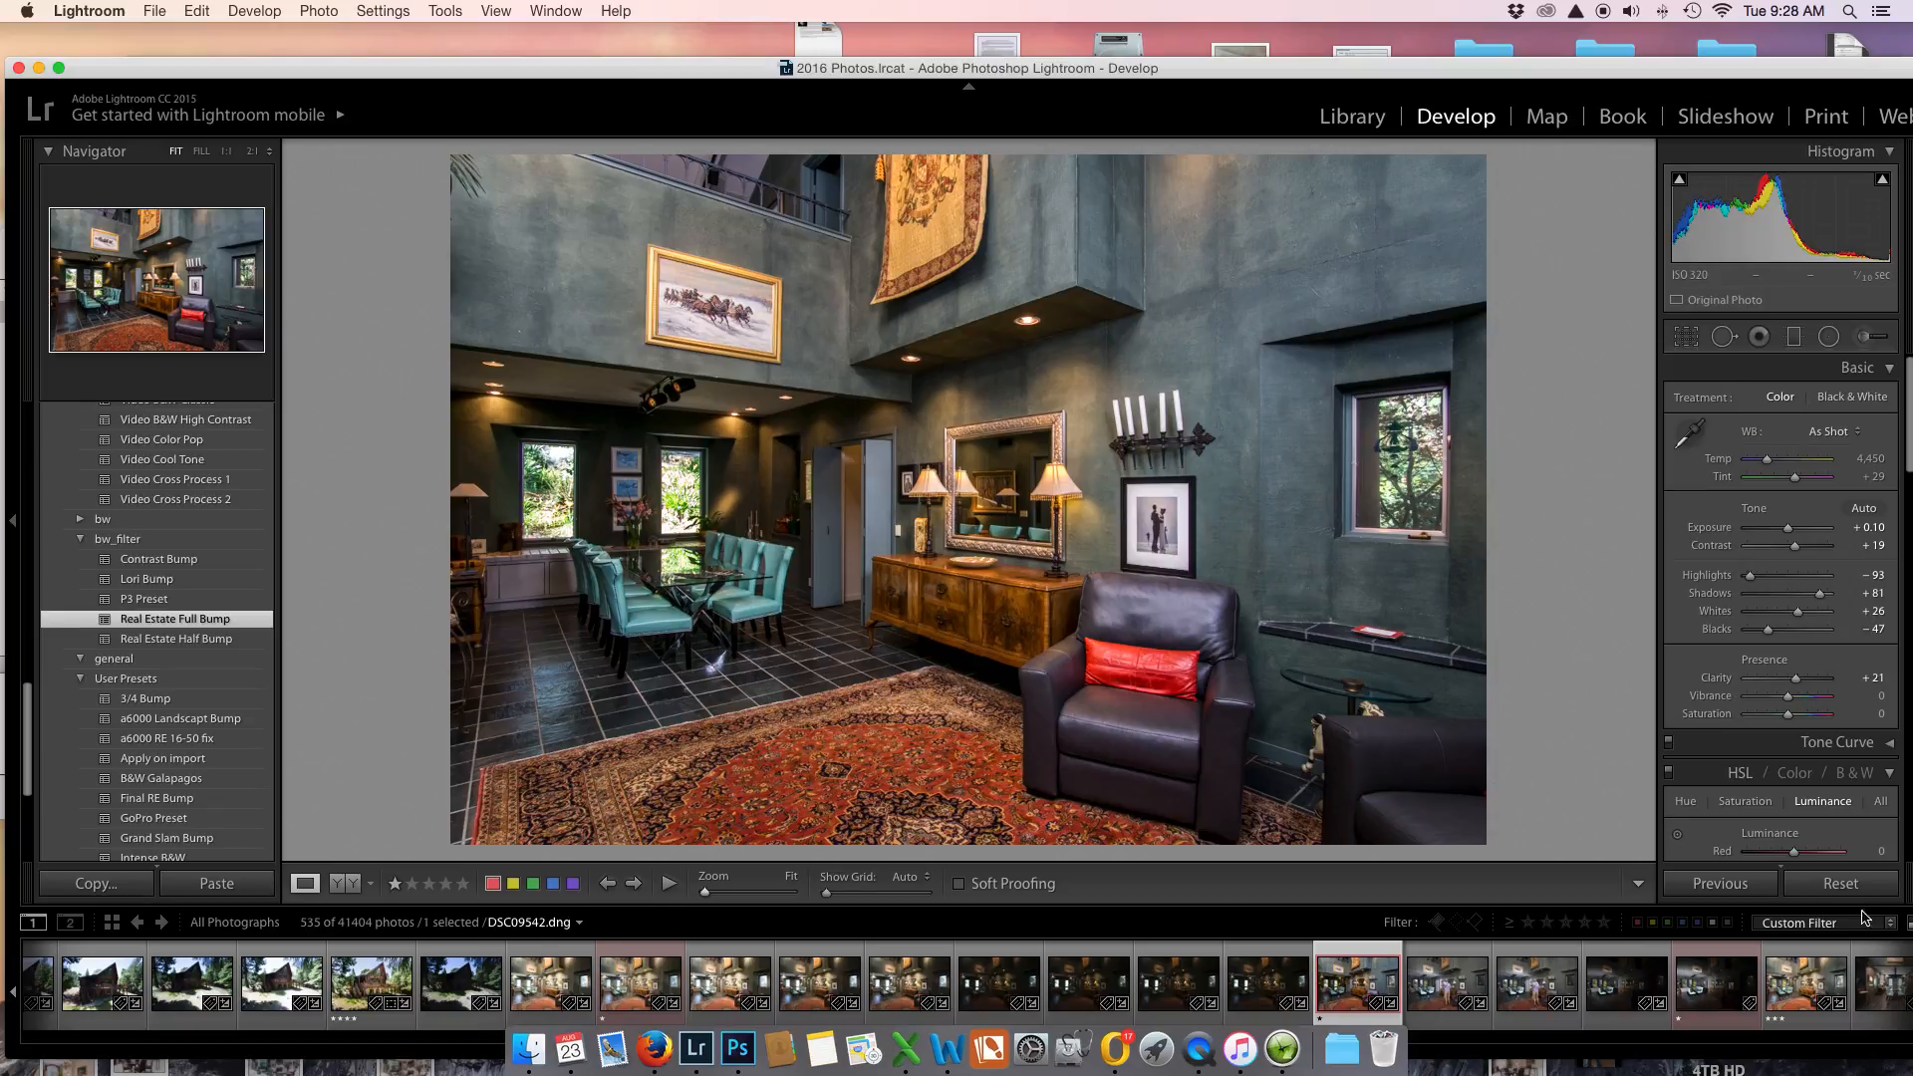
click(1840, 883)
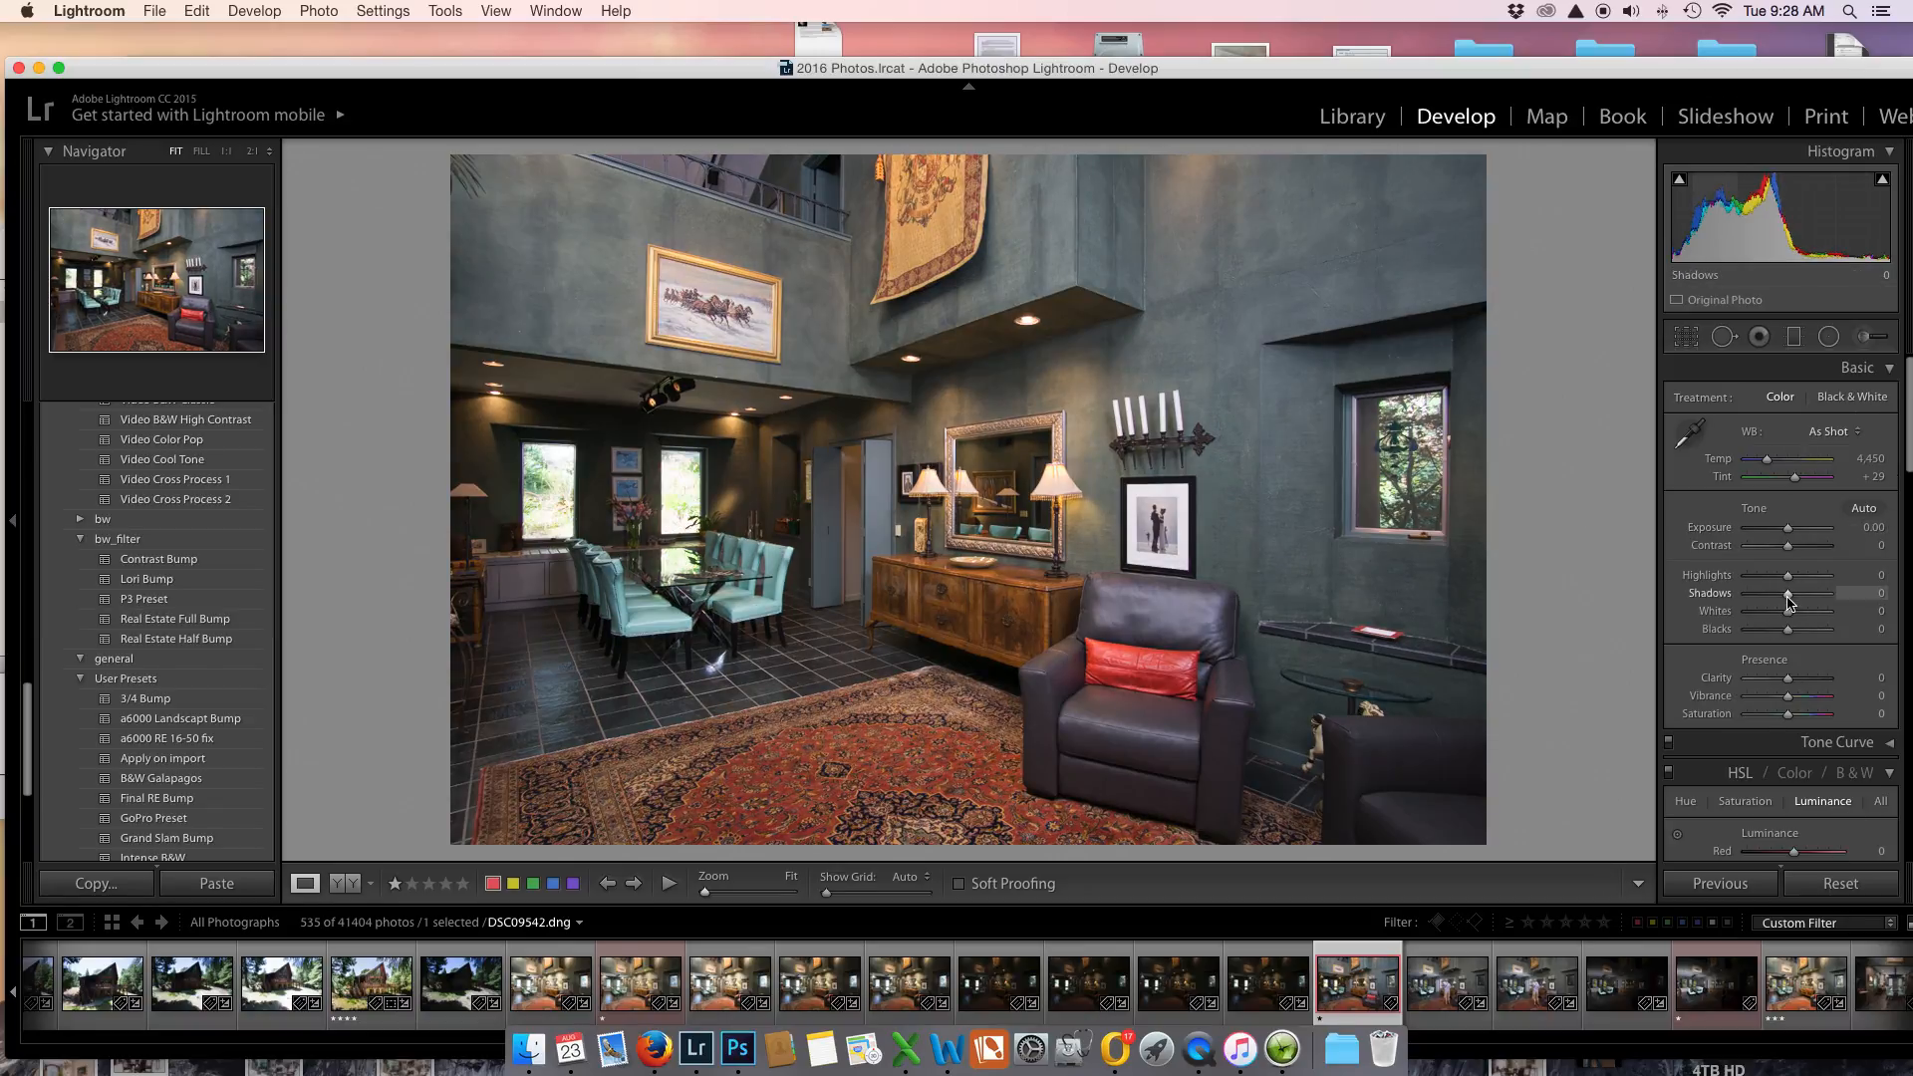
Adjust the photo manually: Highlights -80, Shadows +84, Blacks -27, Clarity +15, Contrast +18 and Whites +25.
drag(1790, 598, 1756, 580)
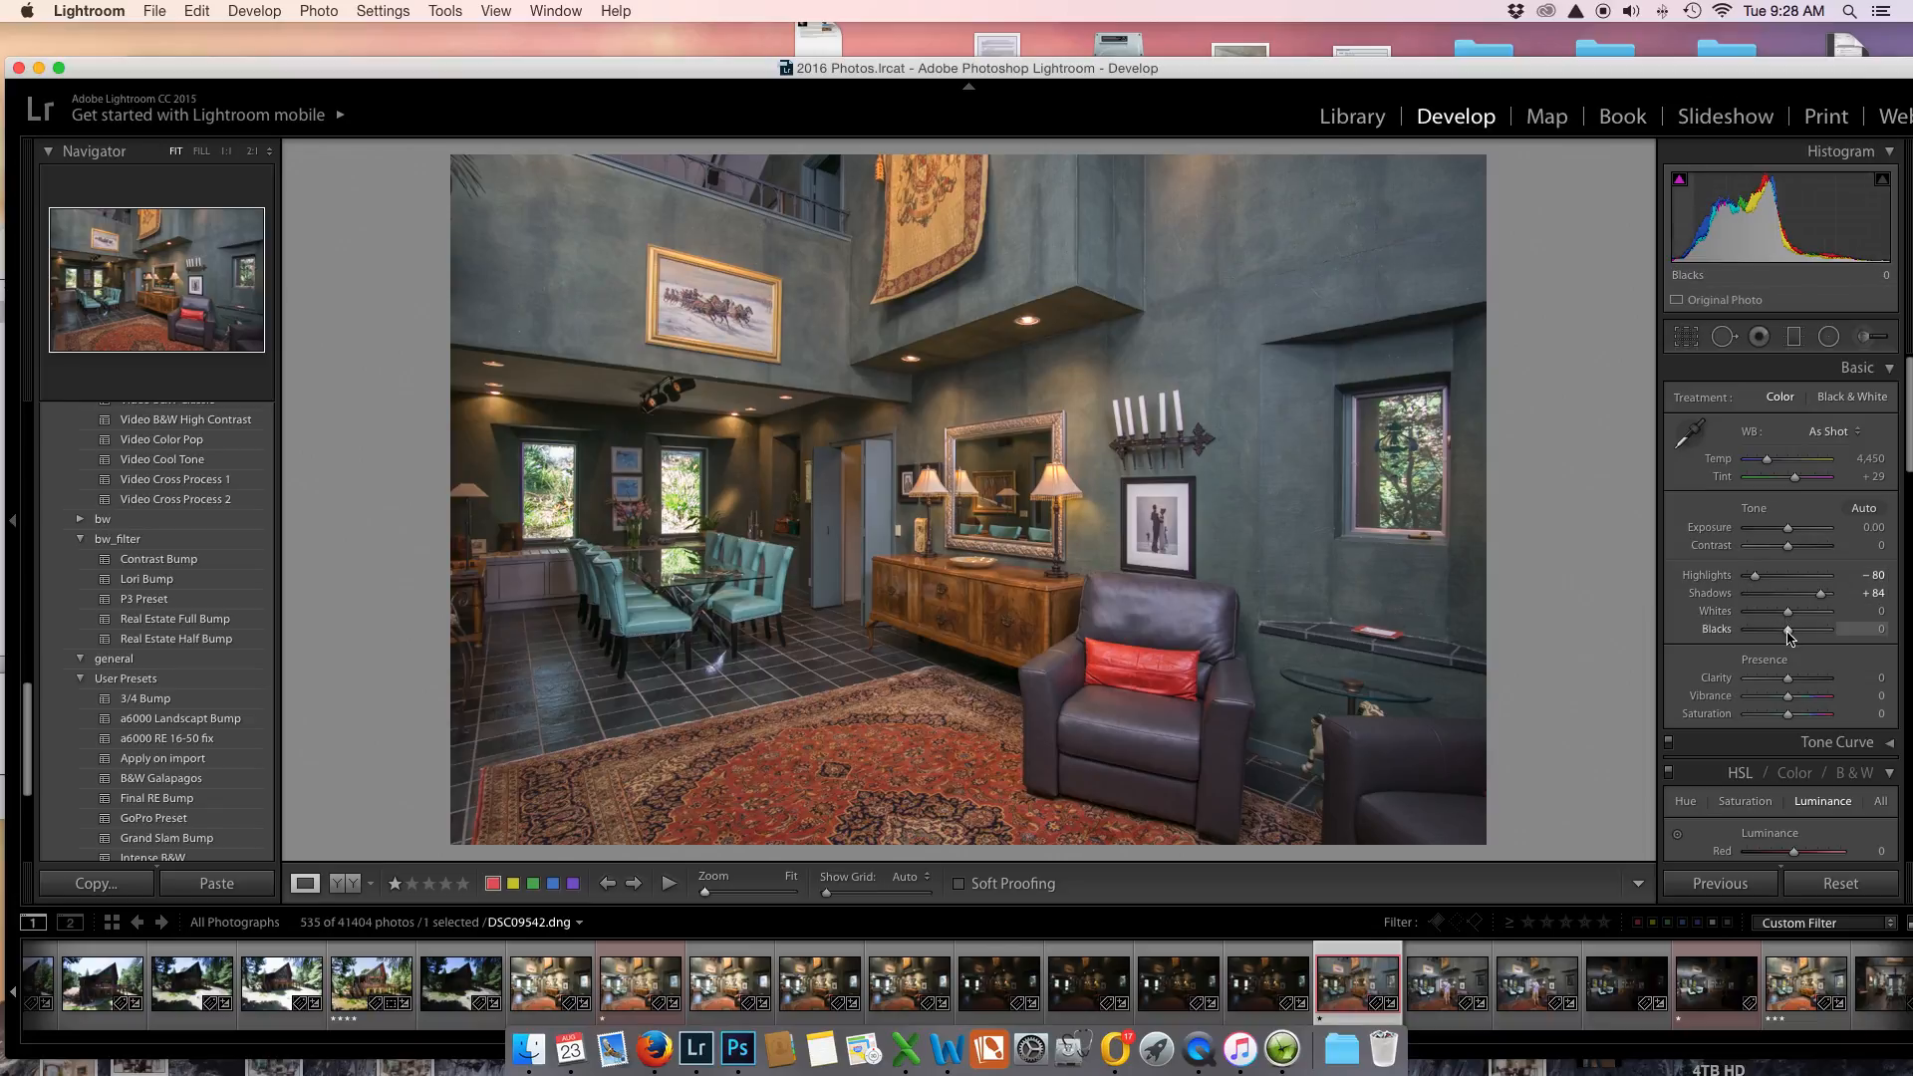
drag(1787, 633, 1778, 632)
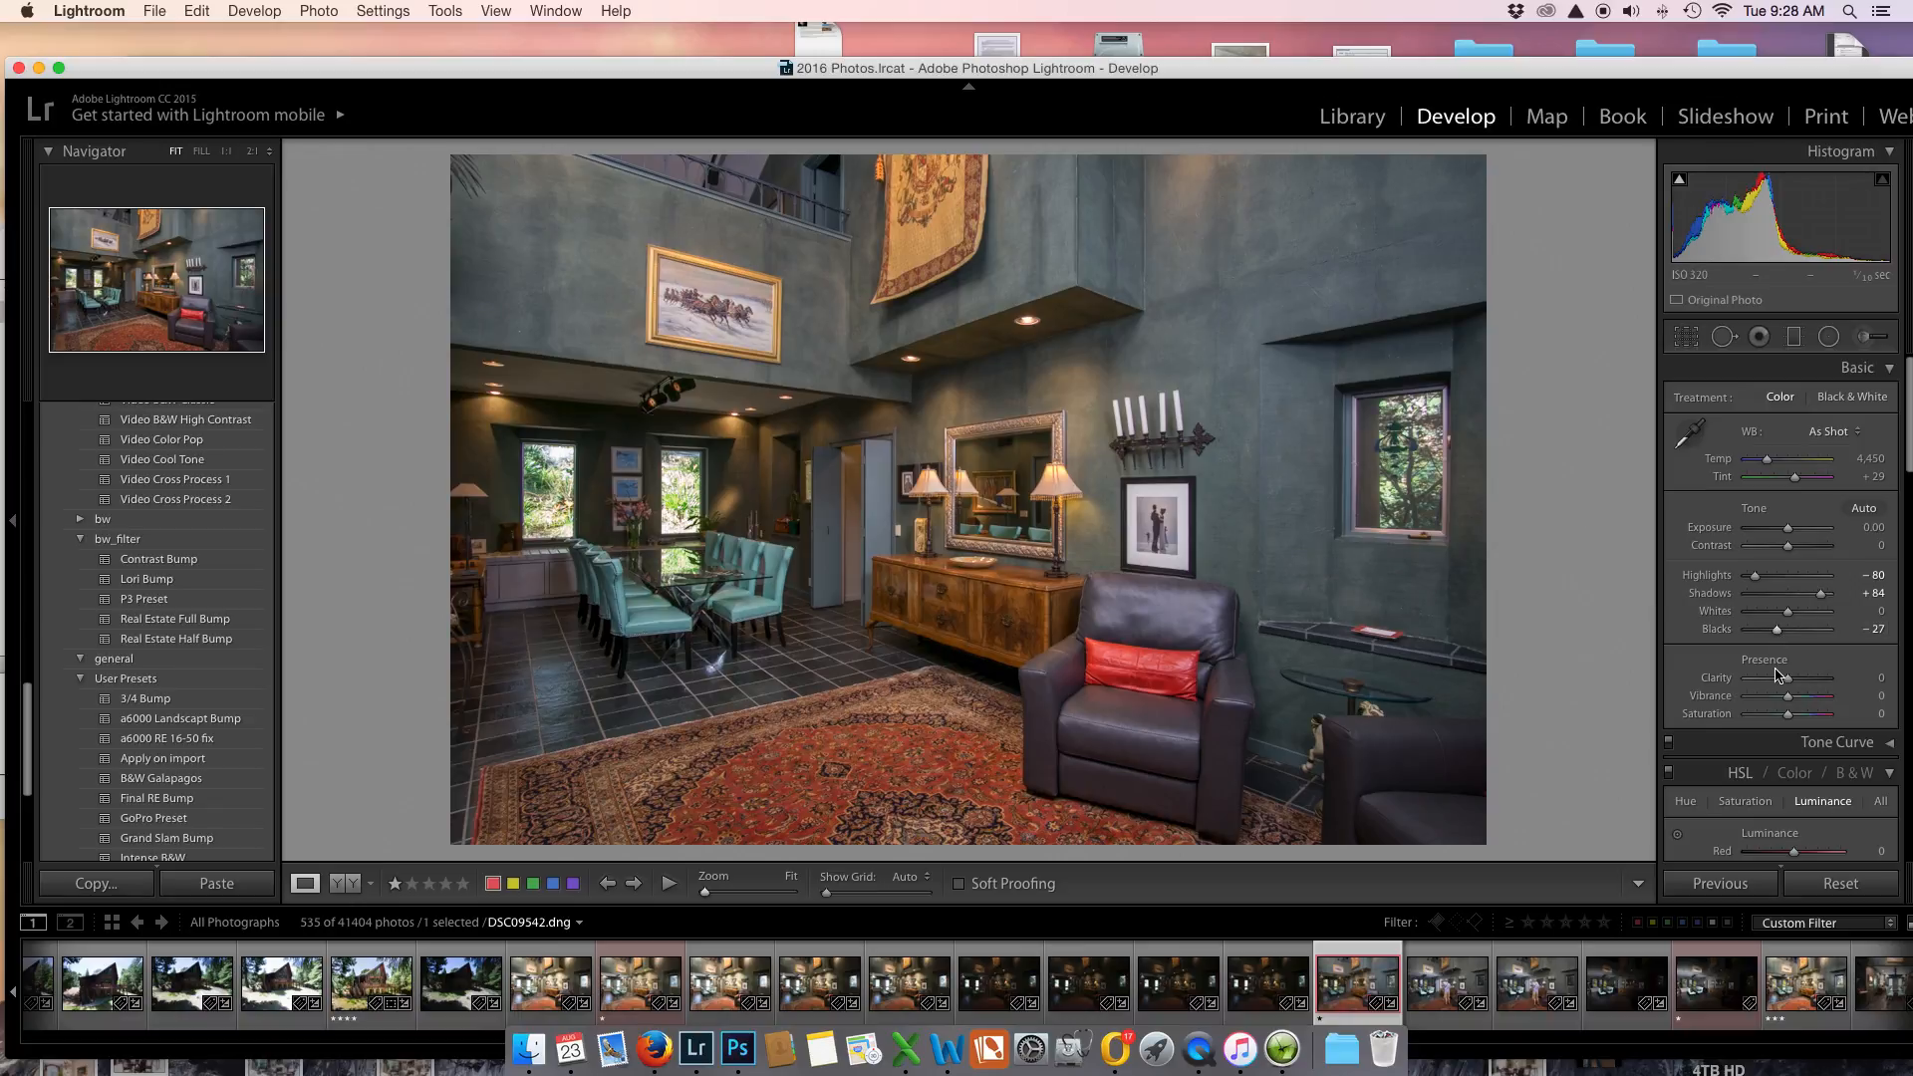
drag(1787, 679, 1792, 679)
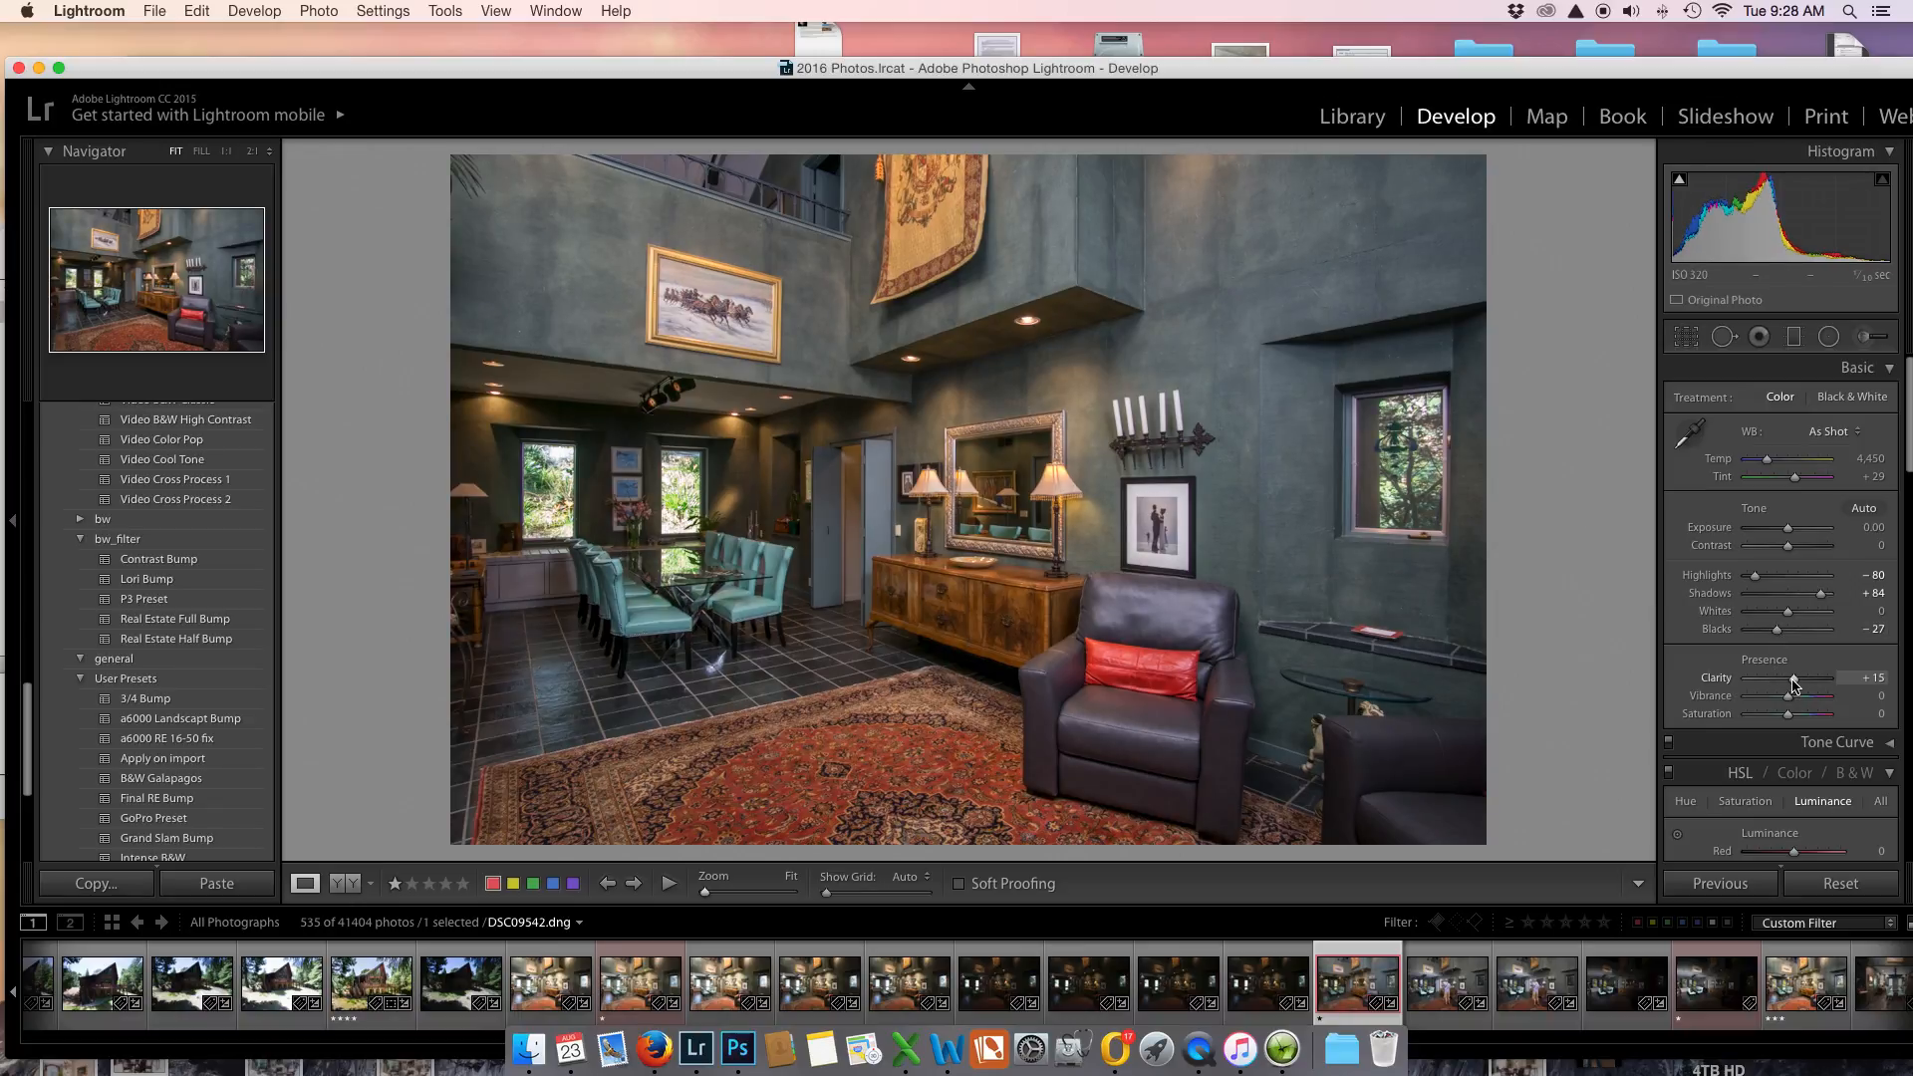
drag(1789, 548, 1795, 553)
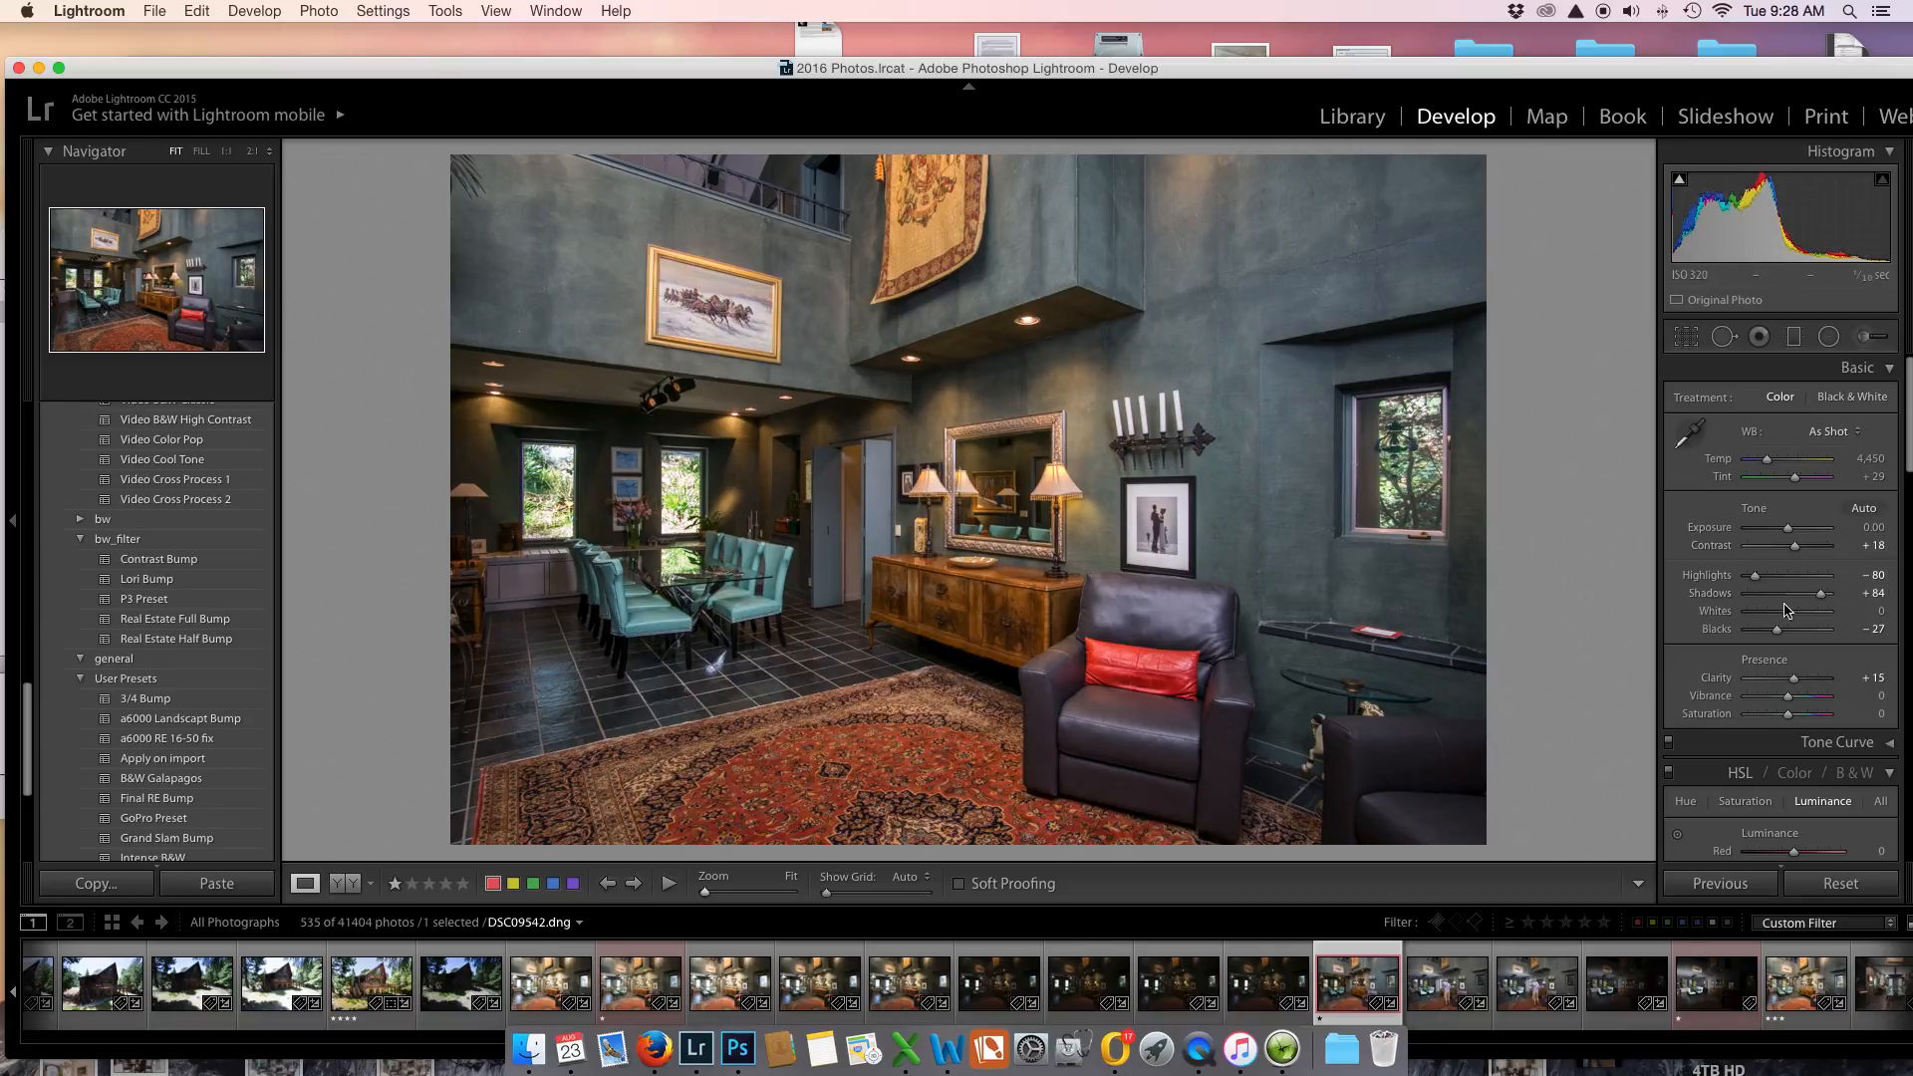
drag(1788, 618, 1799, 619)
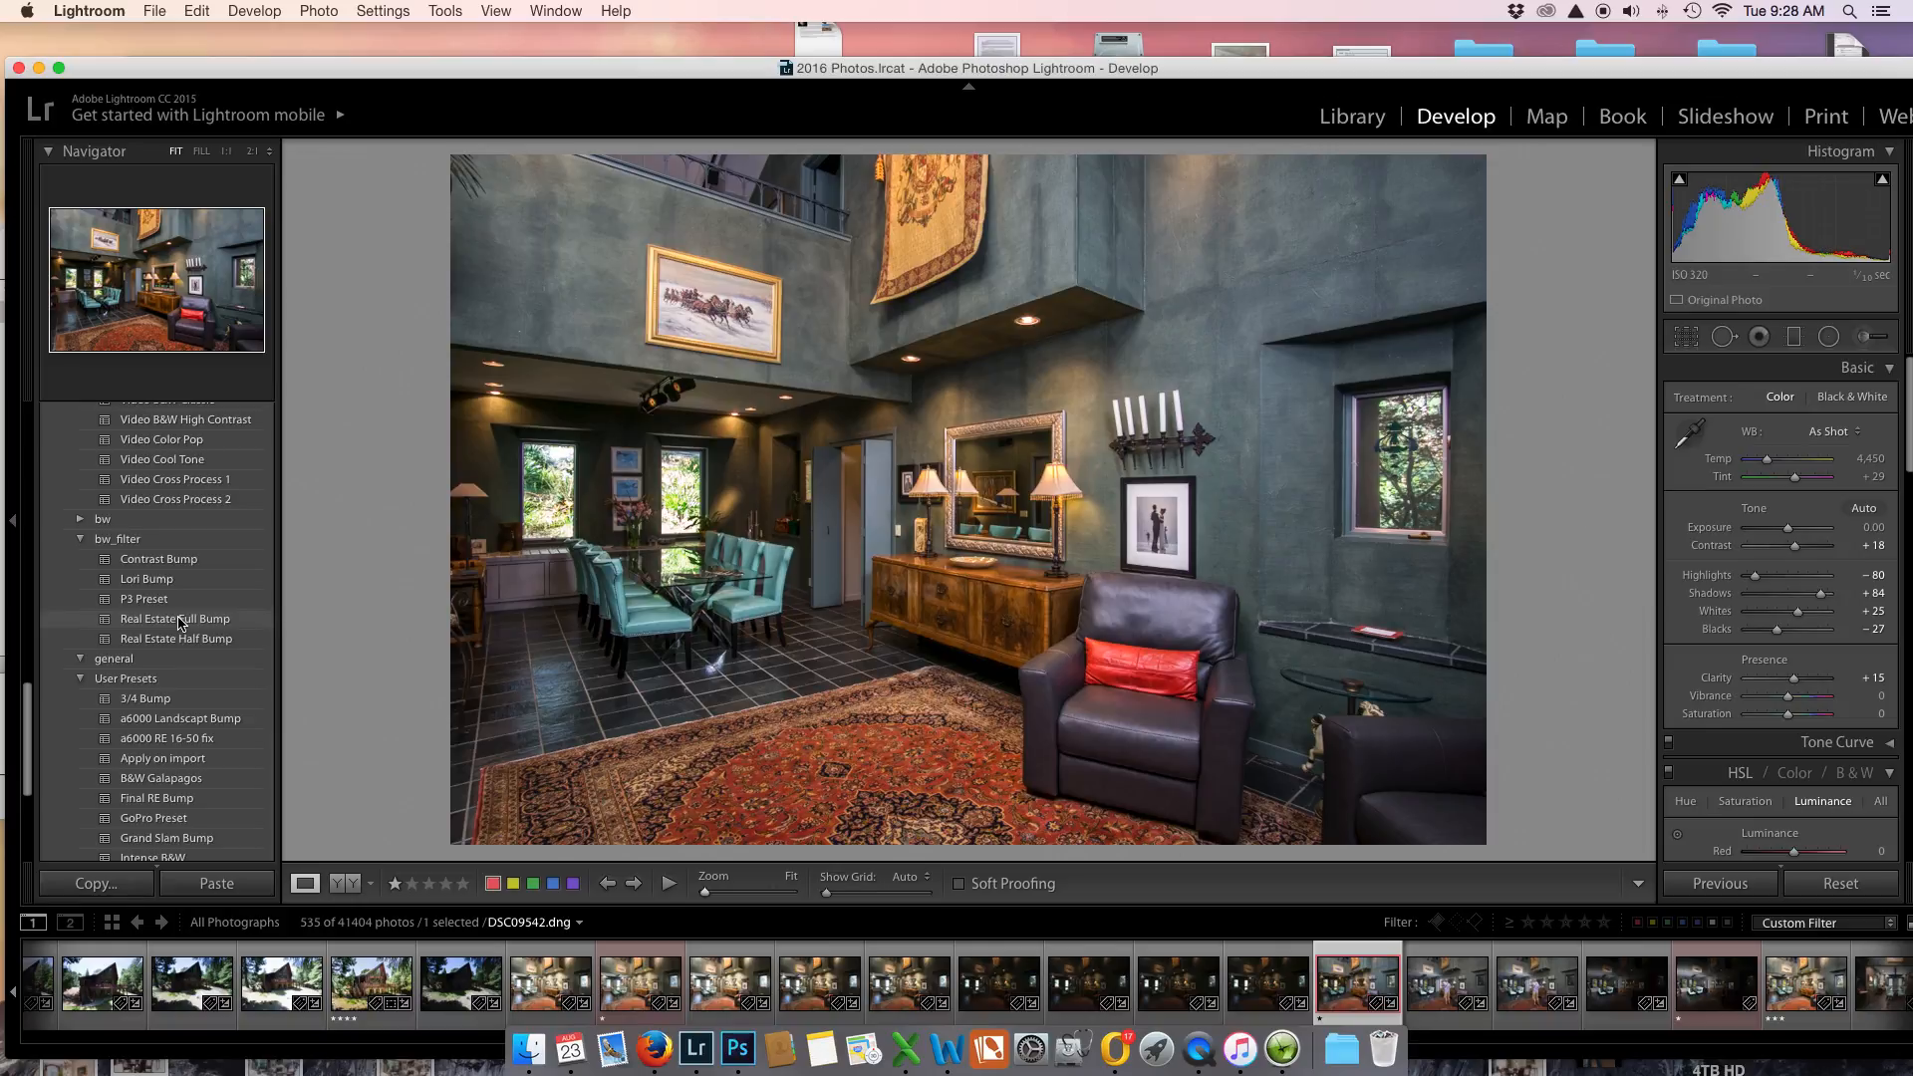
Apply the Real Estate Full Bump preset to DSC09542.dng.
click(182, 620)
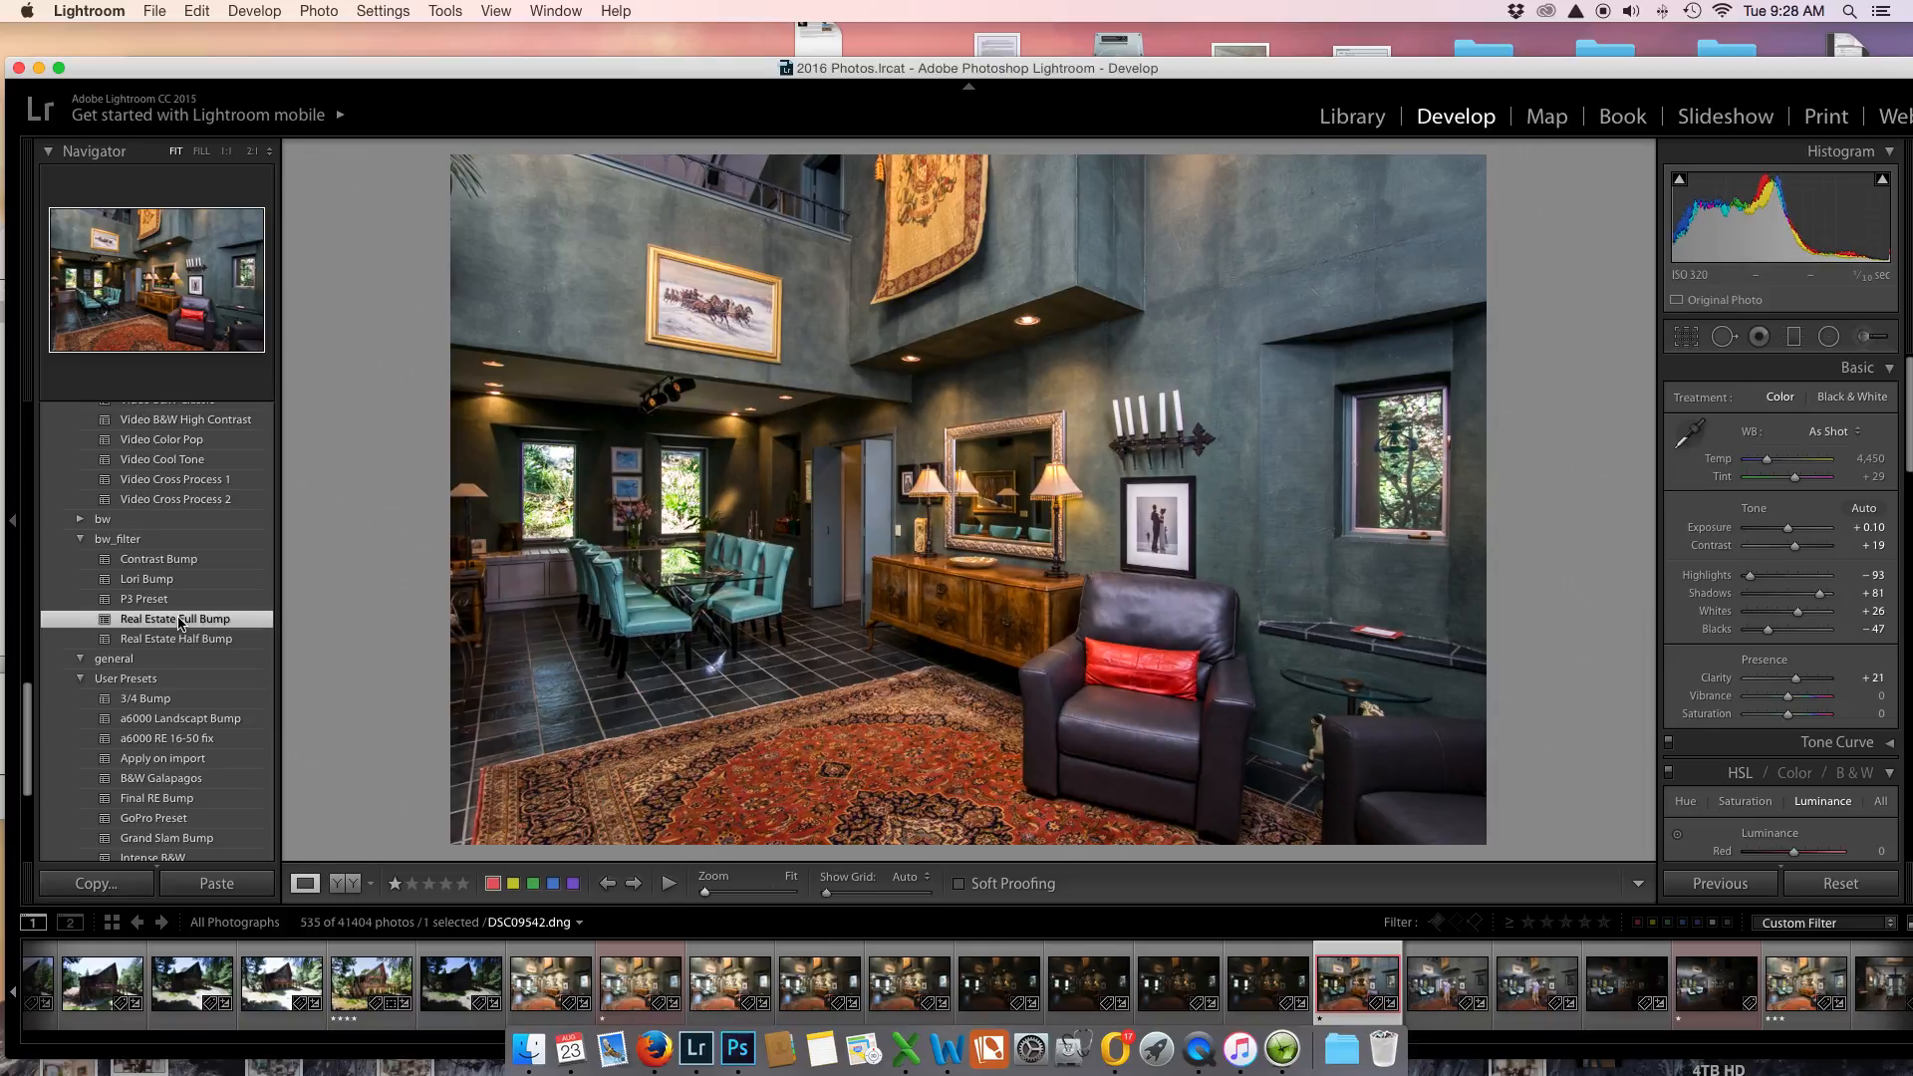
Undo the Real Estate Full Bump preset on DSC09542.dng to compare the tones, and apply it again.
key(super+z)
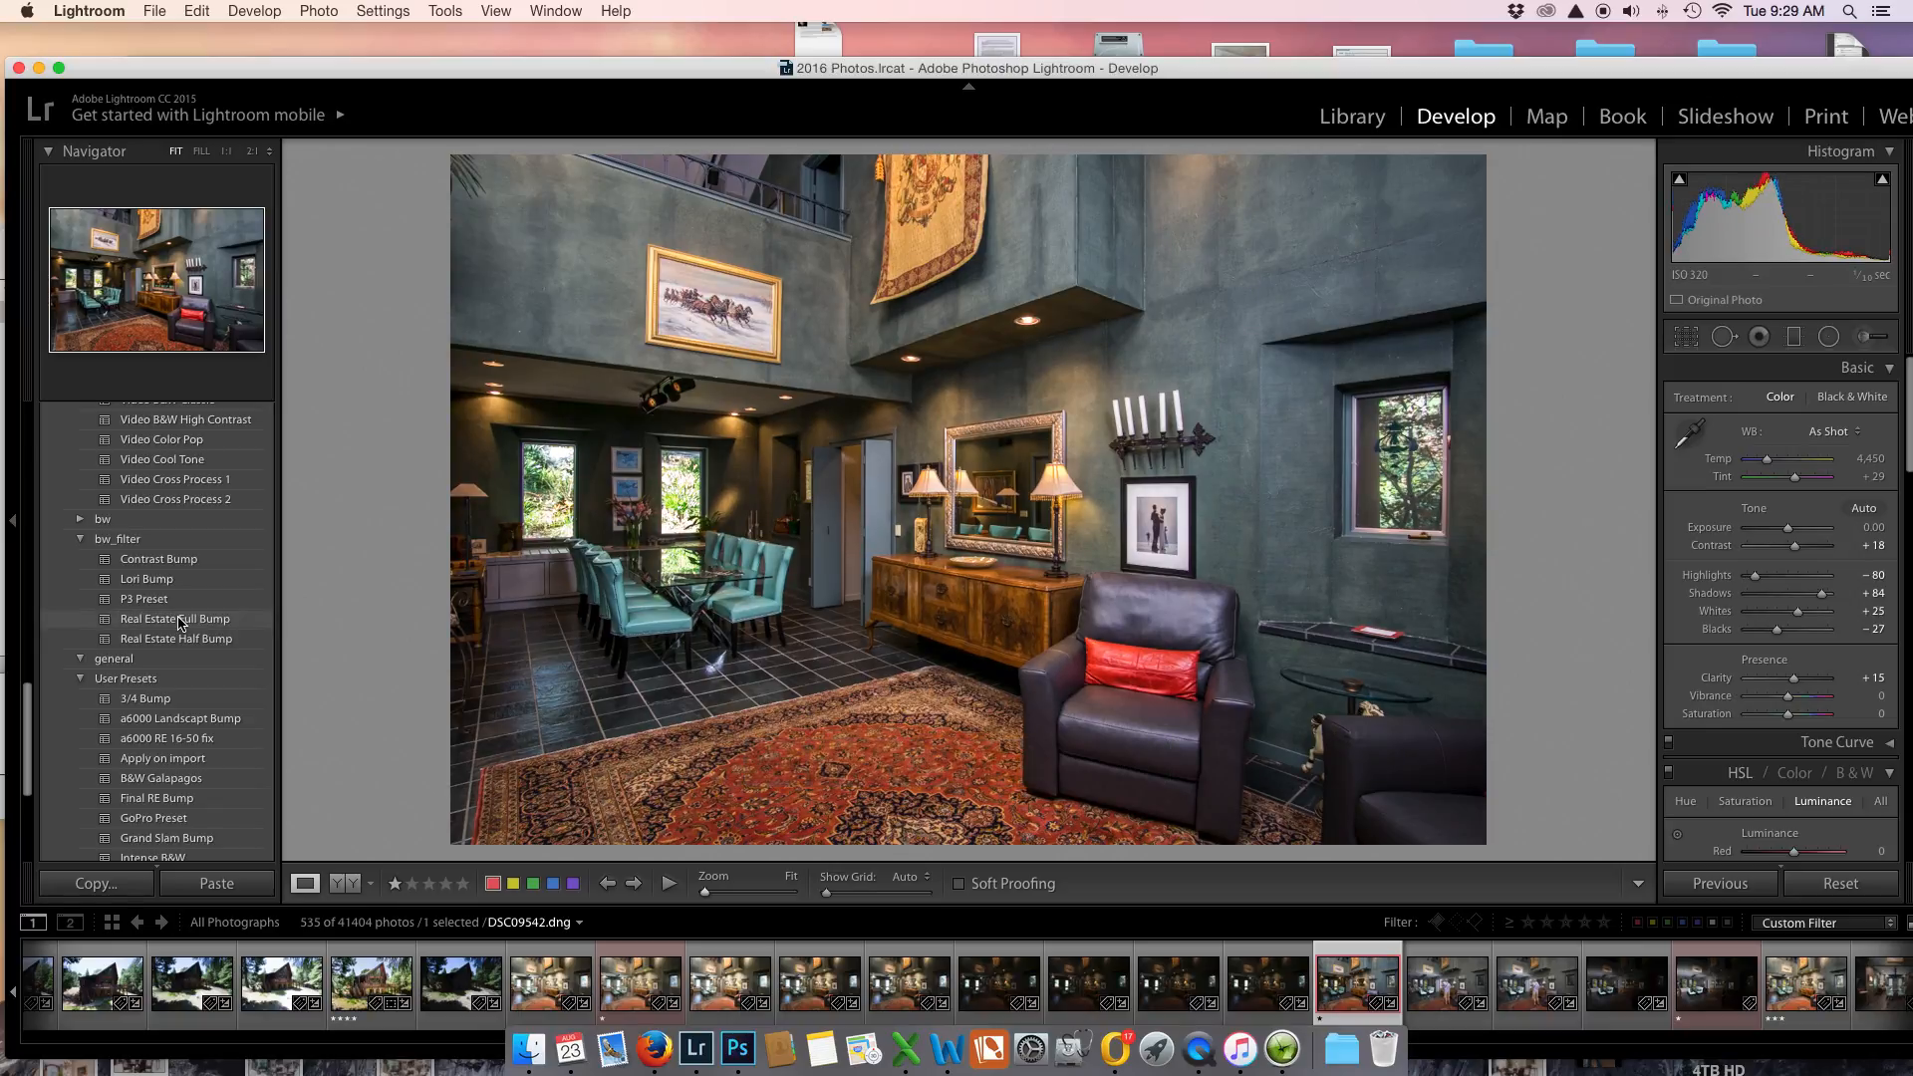
click(181, 621)
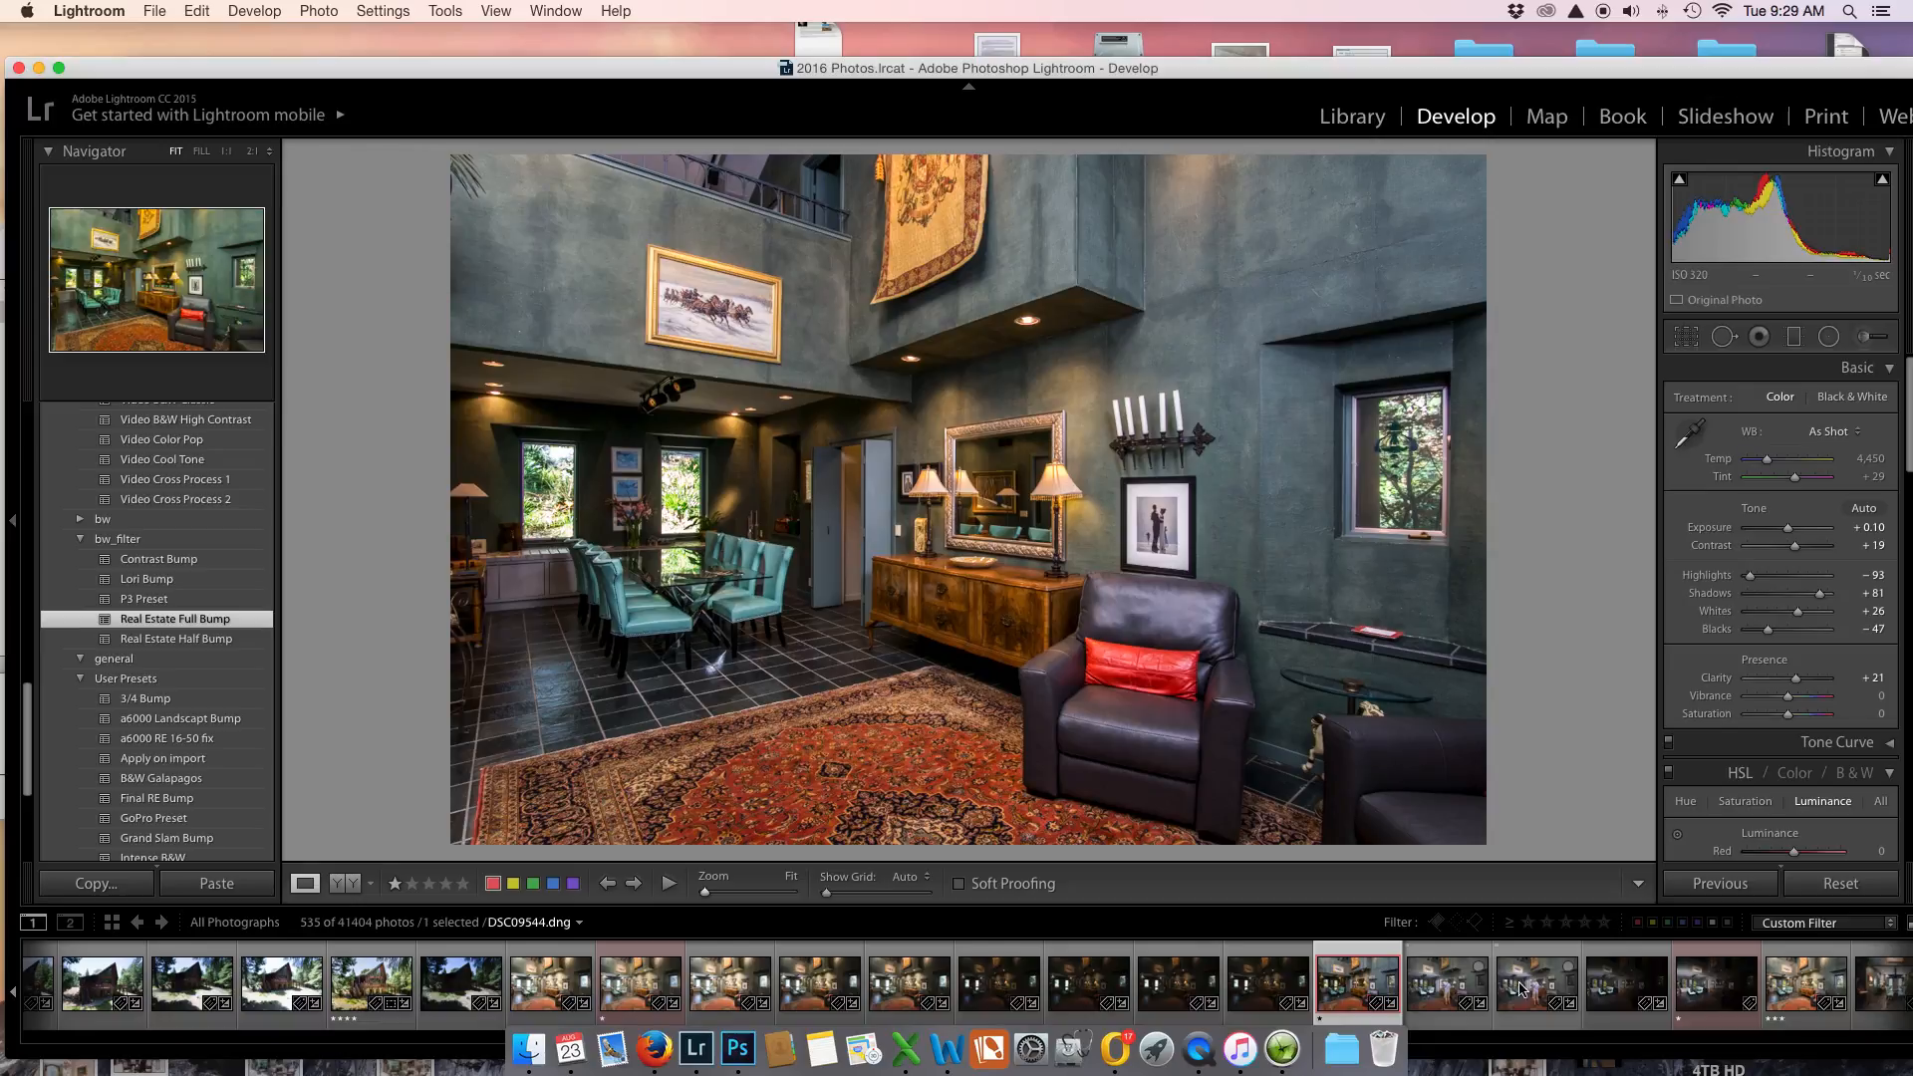
Set the Shadows of the dark exposure DSC09546.dng to +29 and return to DSC09542.dng.
click(1707, 995)
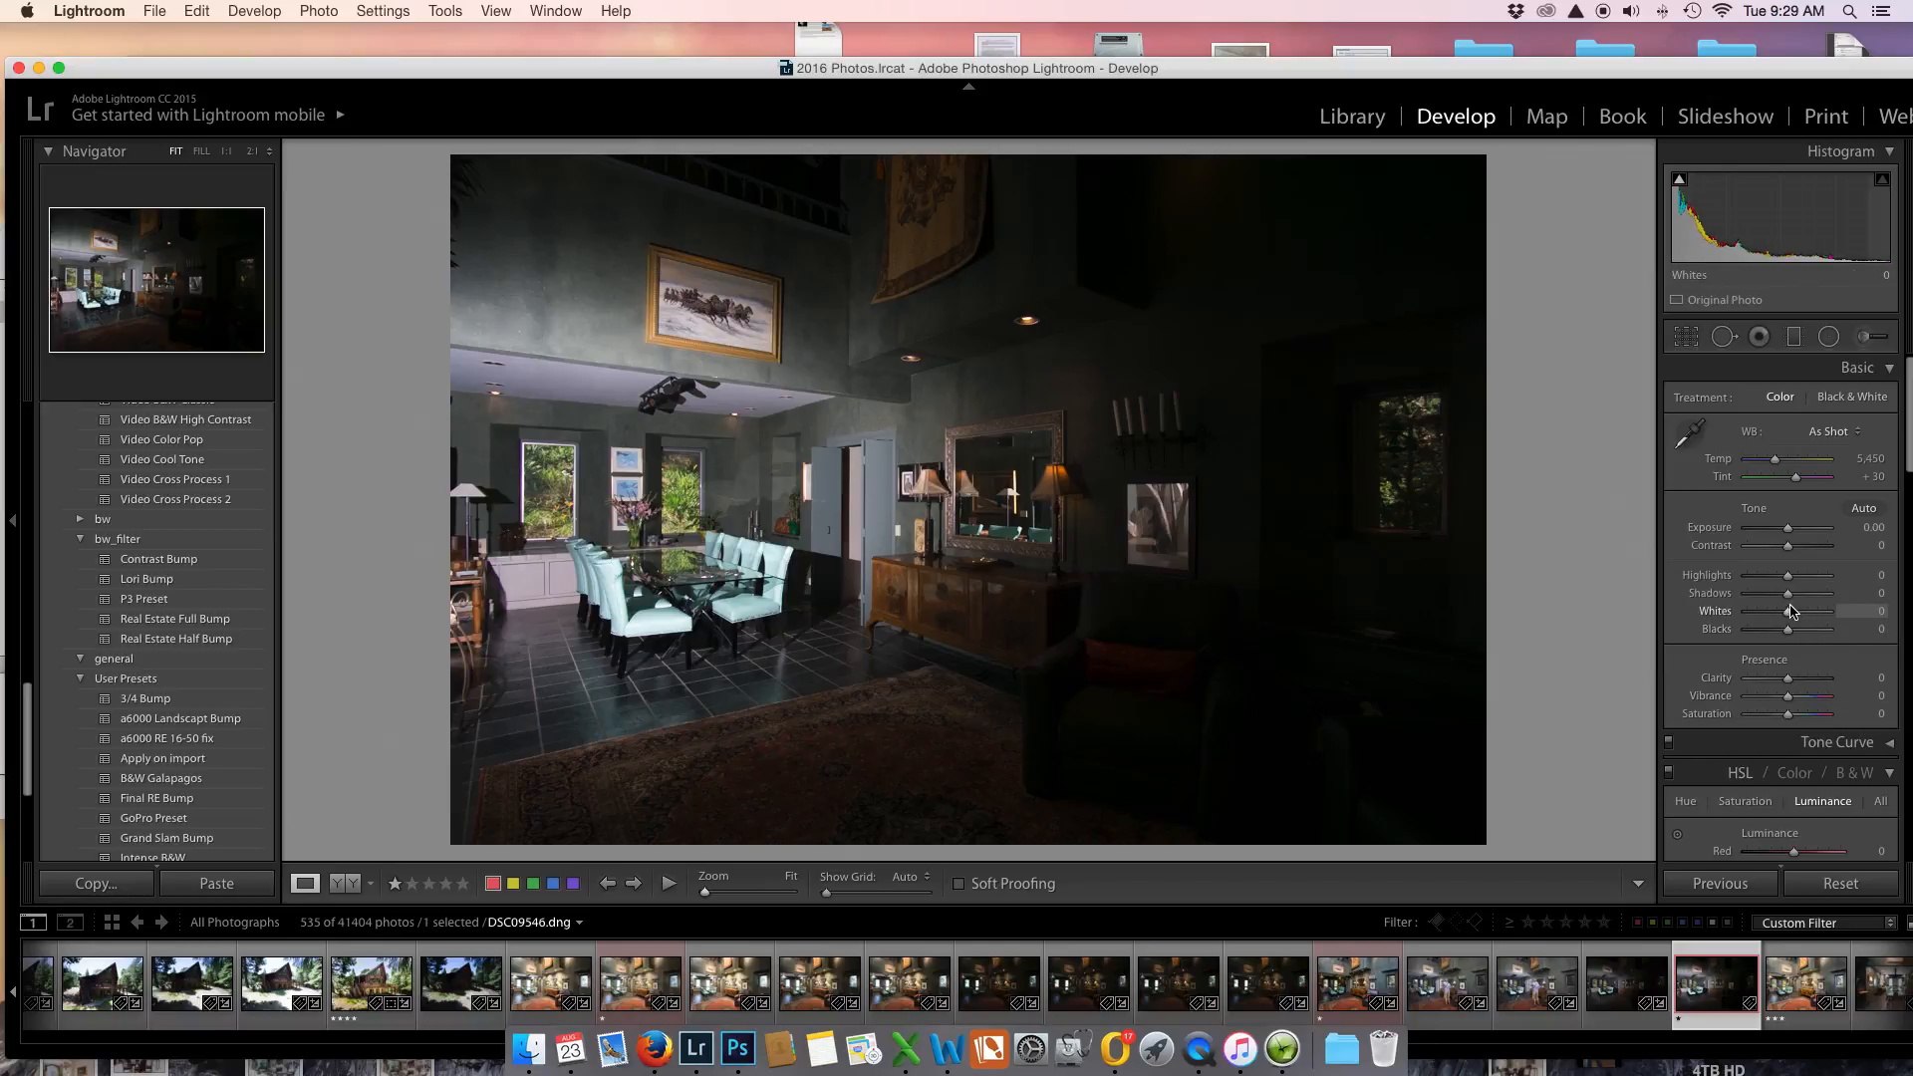
mouse_move(1789, 602)
mouse_down()
mouse_move(1823, 606)
mouse_move(1758, 605)
mouse_move(1799, 610)
mouse_up()
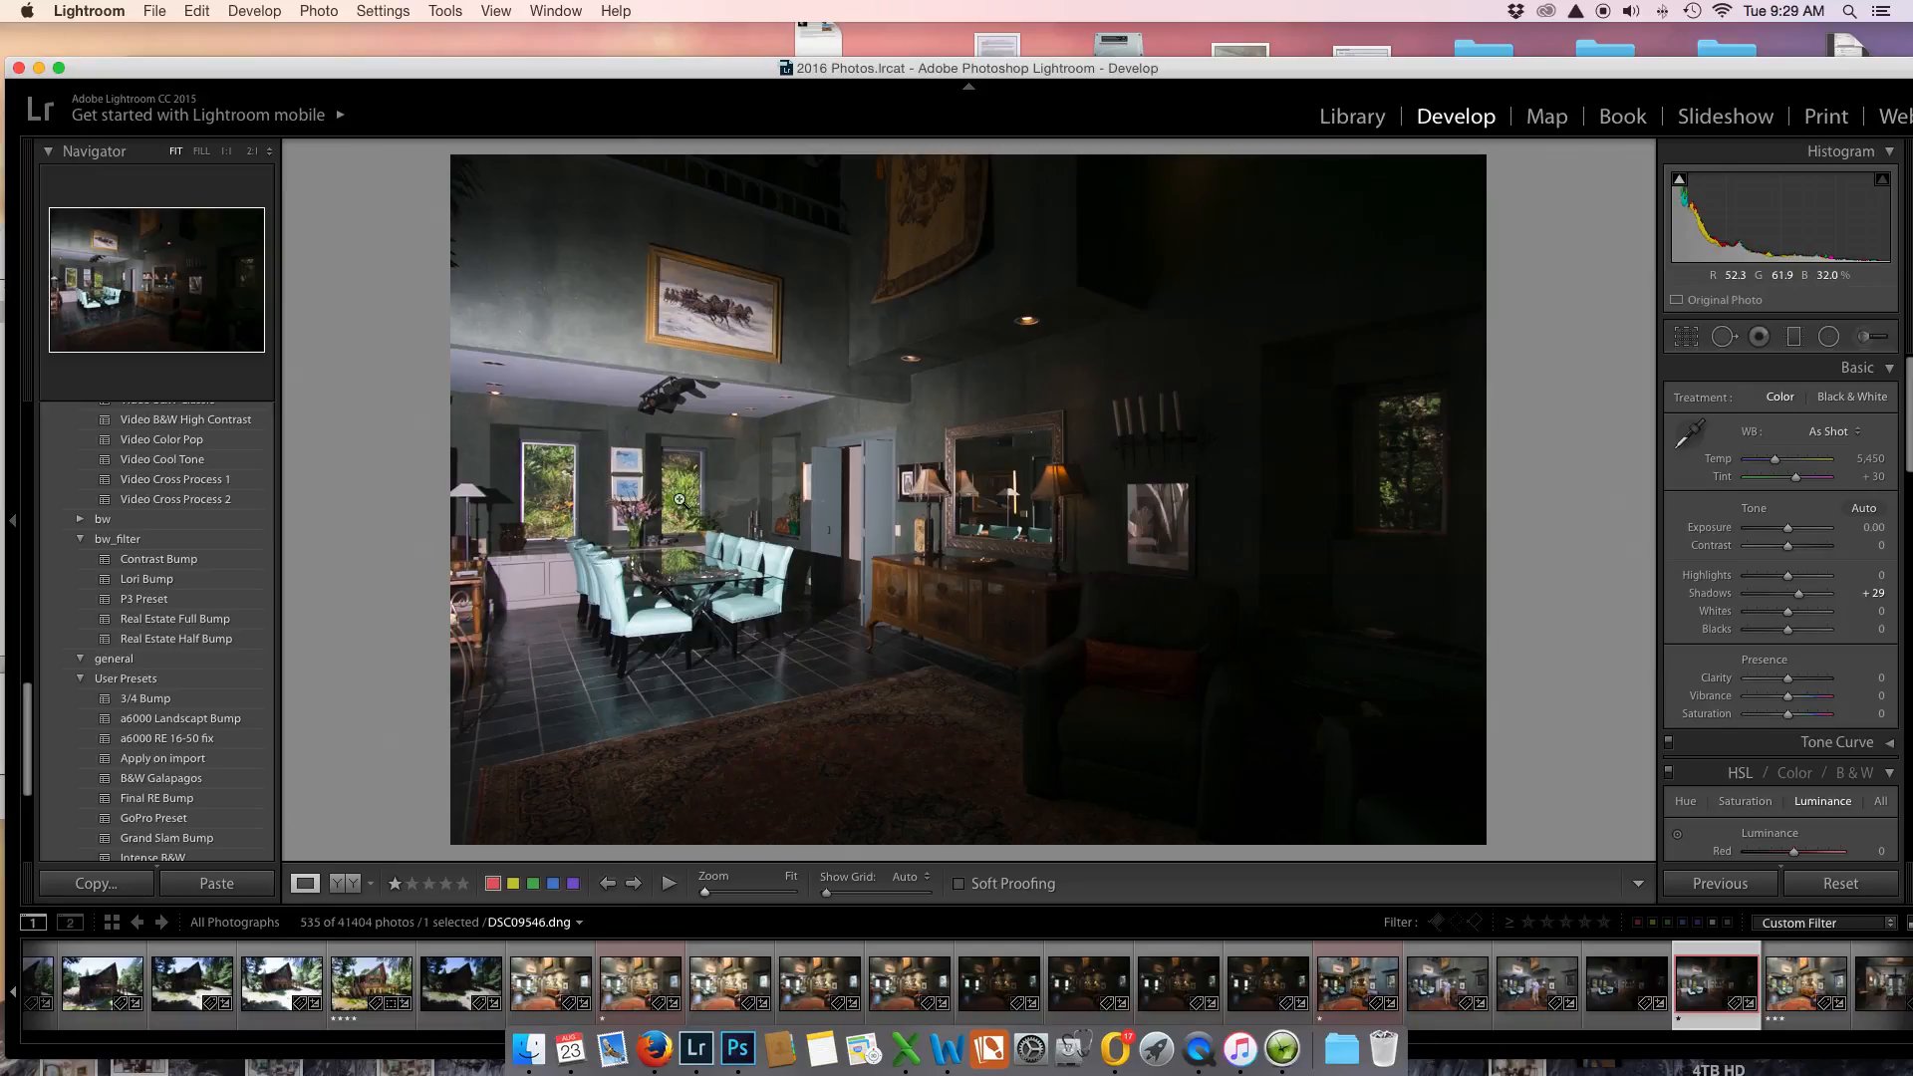
click(1355, 986)
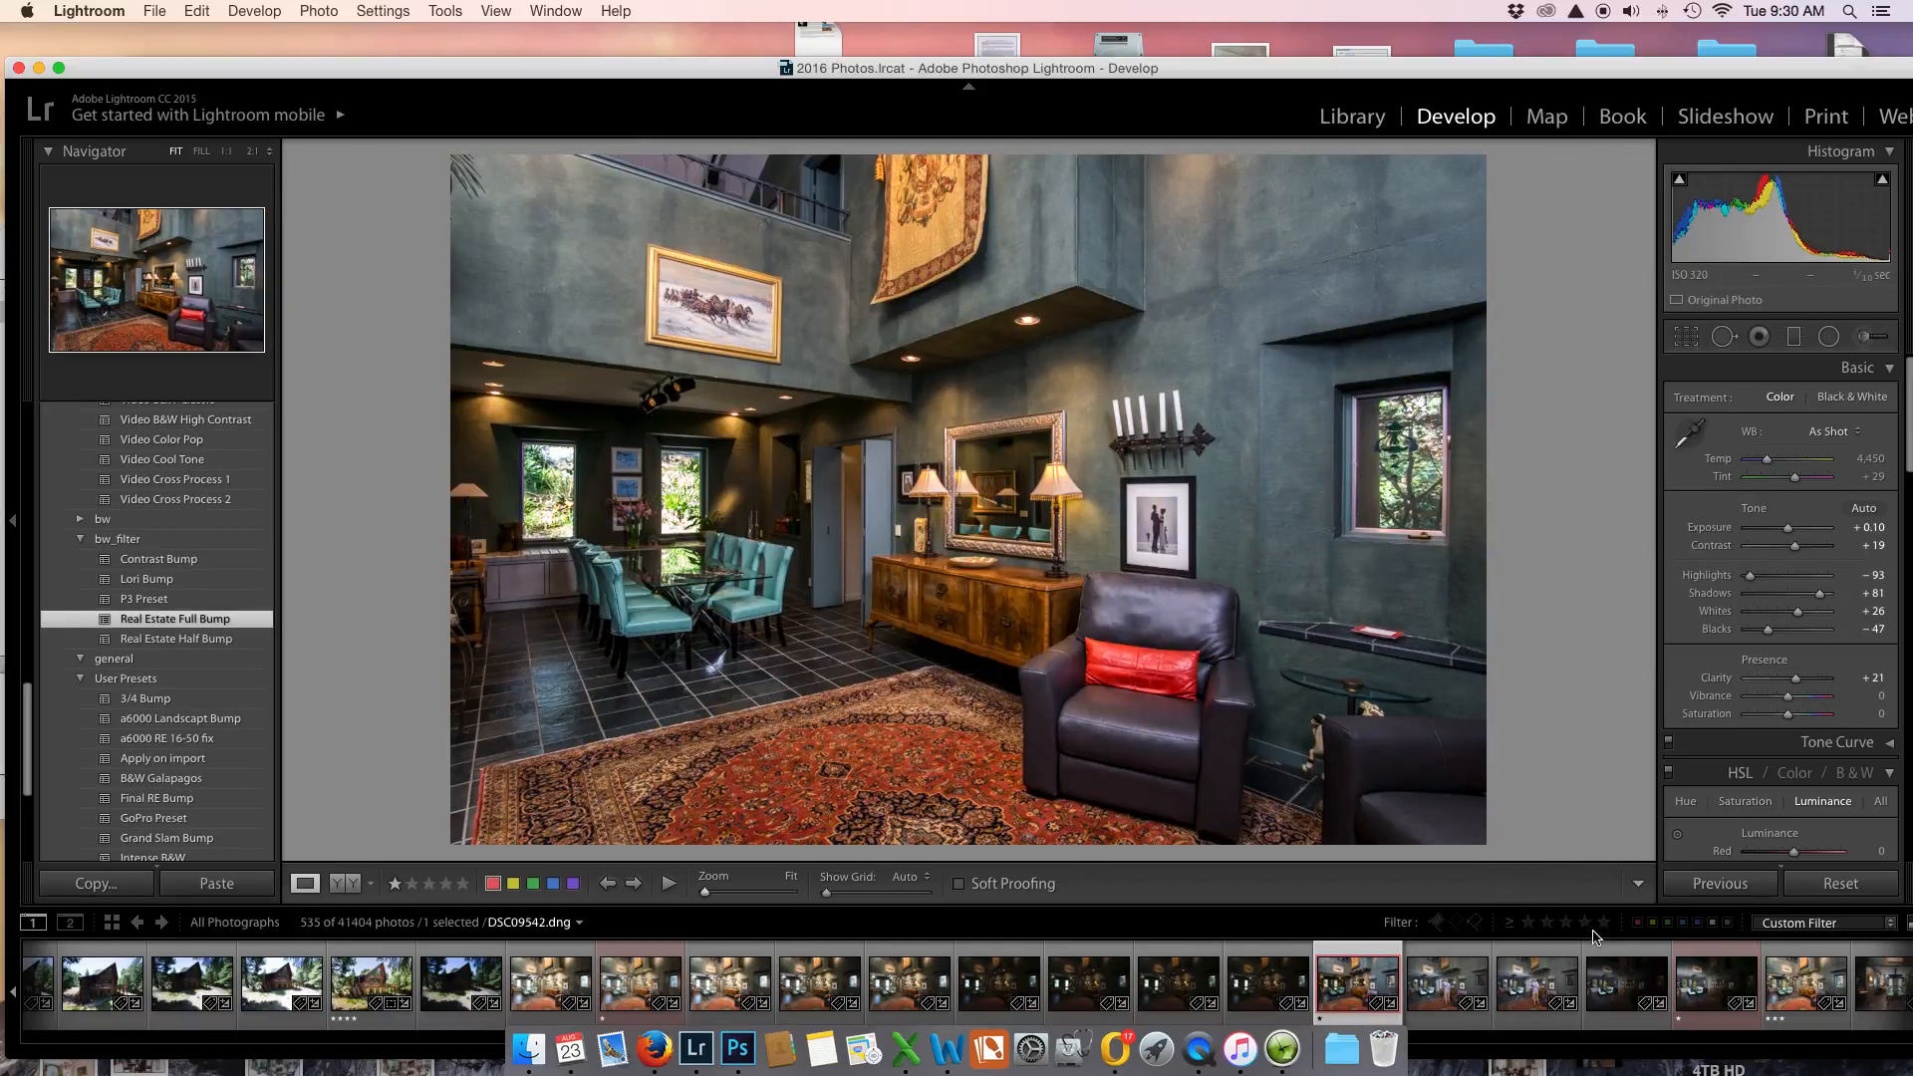
Open the exposures DSC09546.dng, DSC09542.dng and DSC09538 3.dng together as layers of one document in Photoshop.
click(1684, 995)
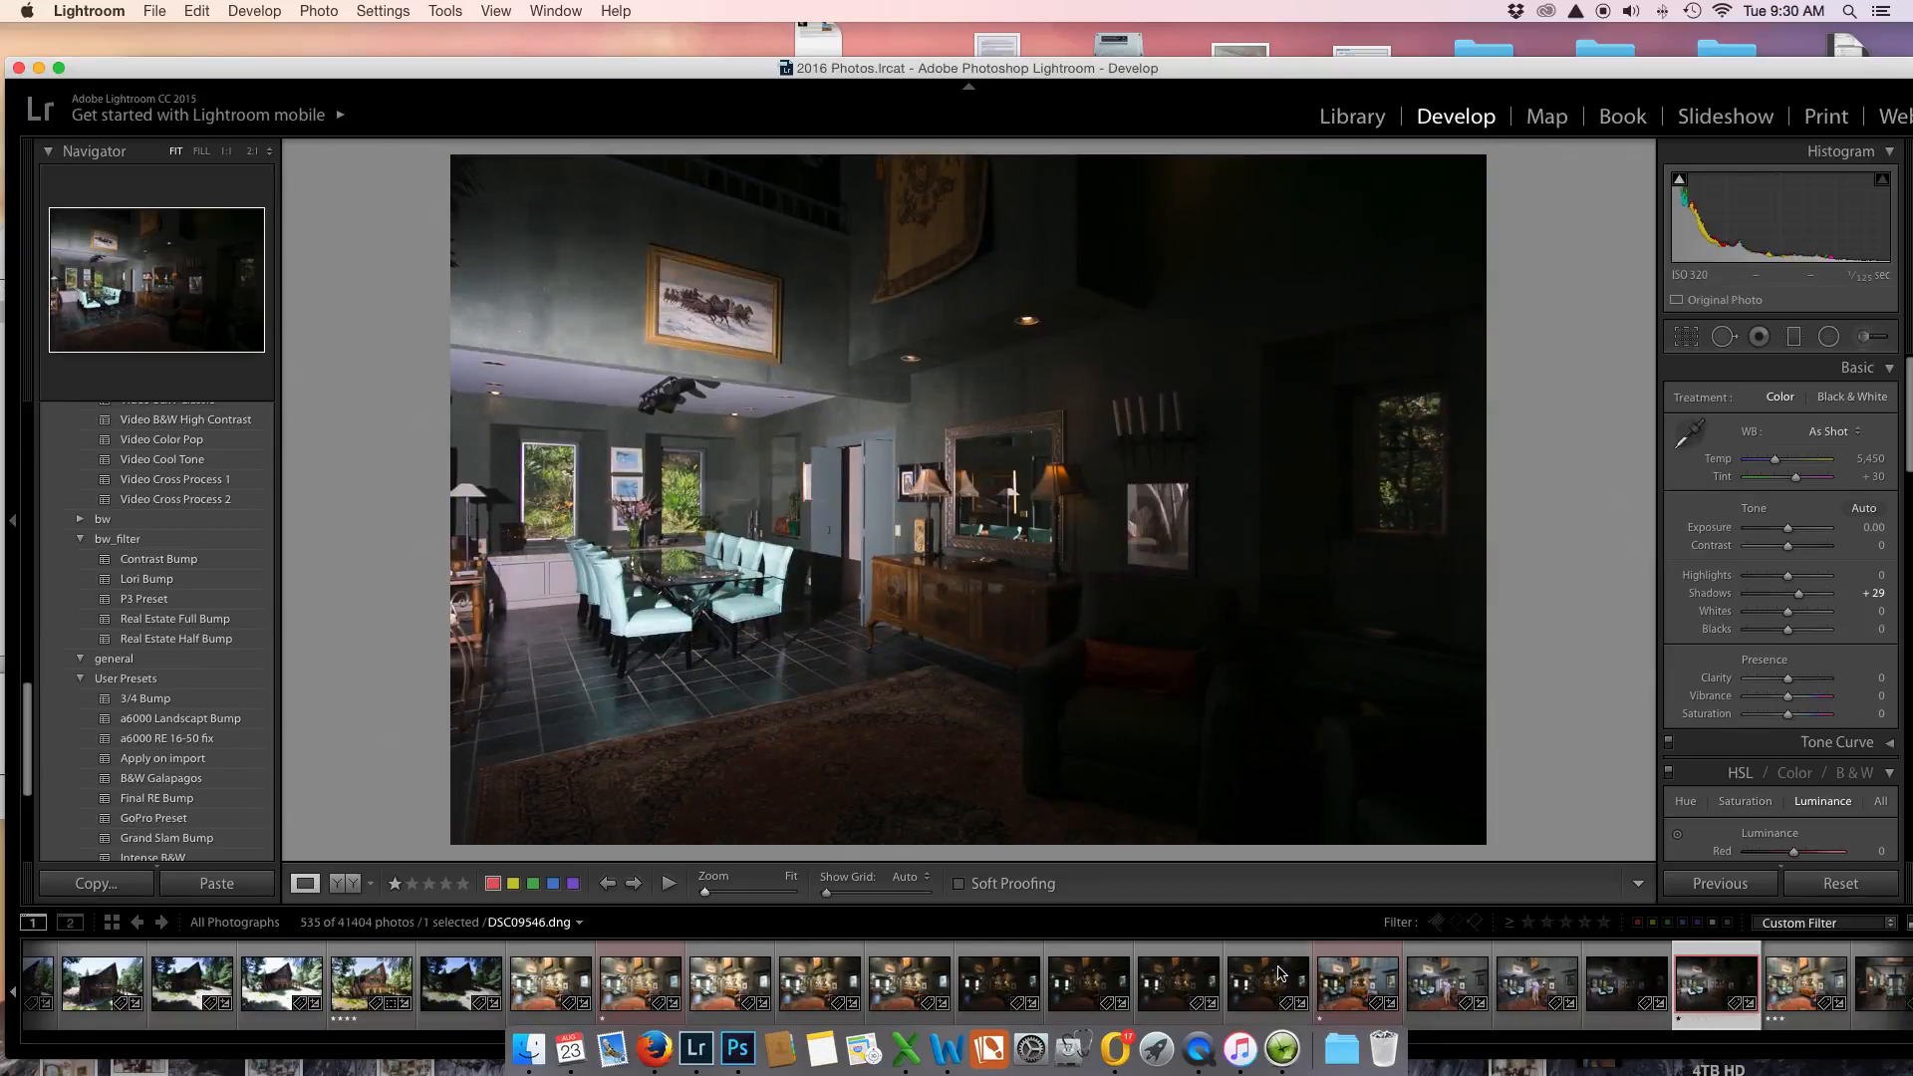
super+click(1347, 991)
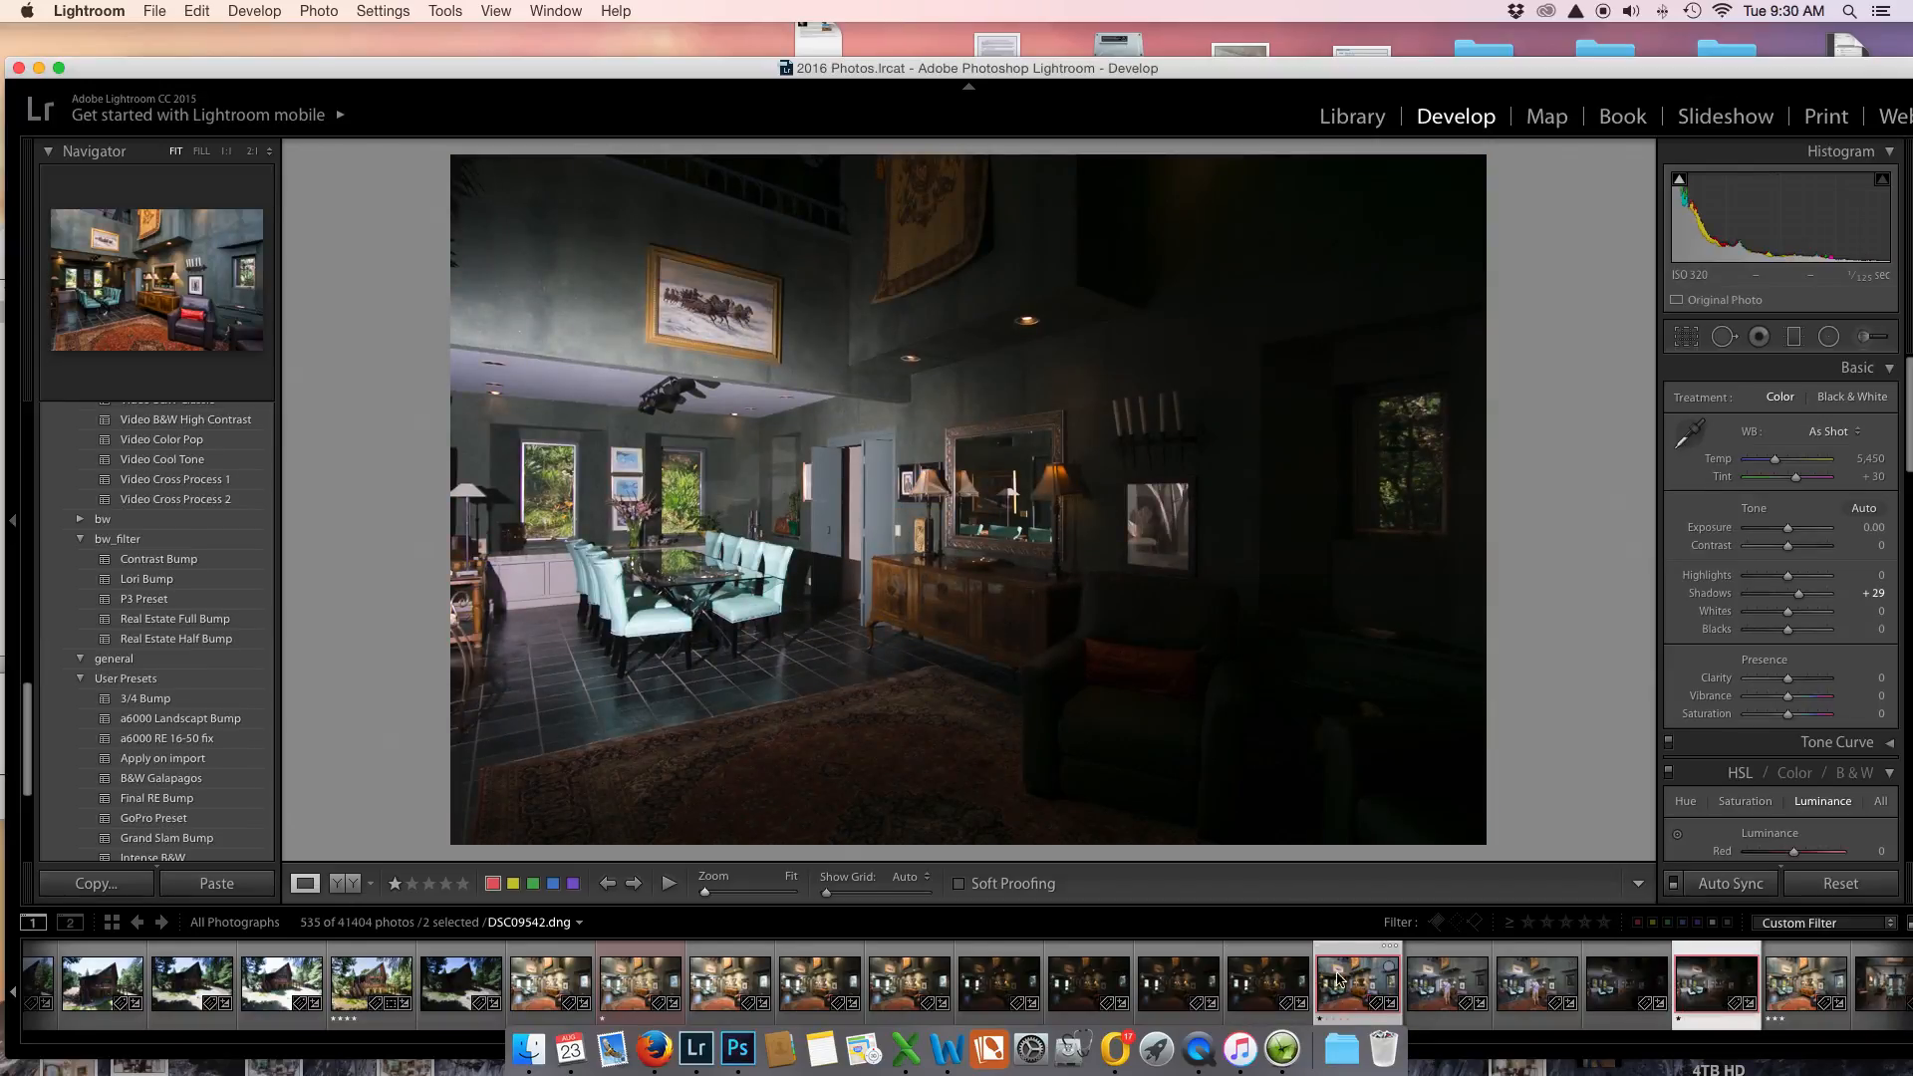
super+click(626, 996)
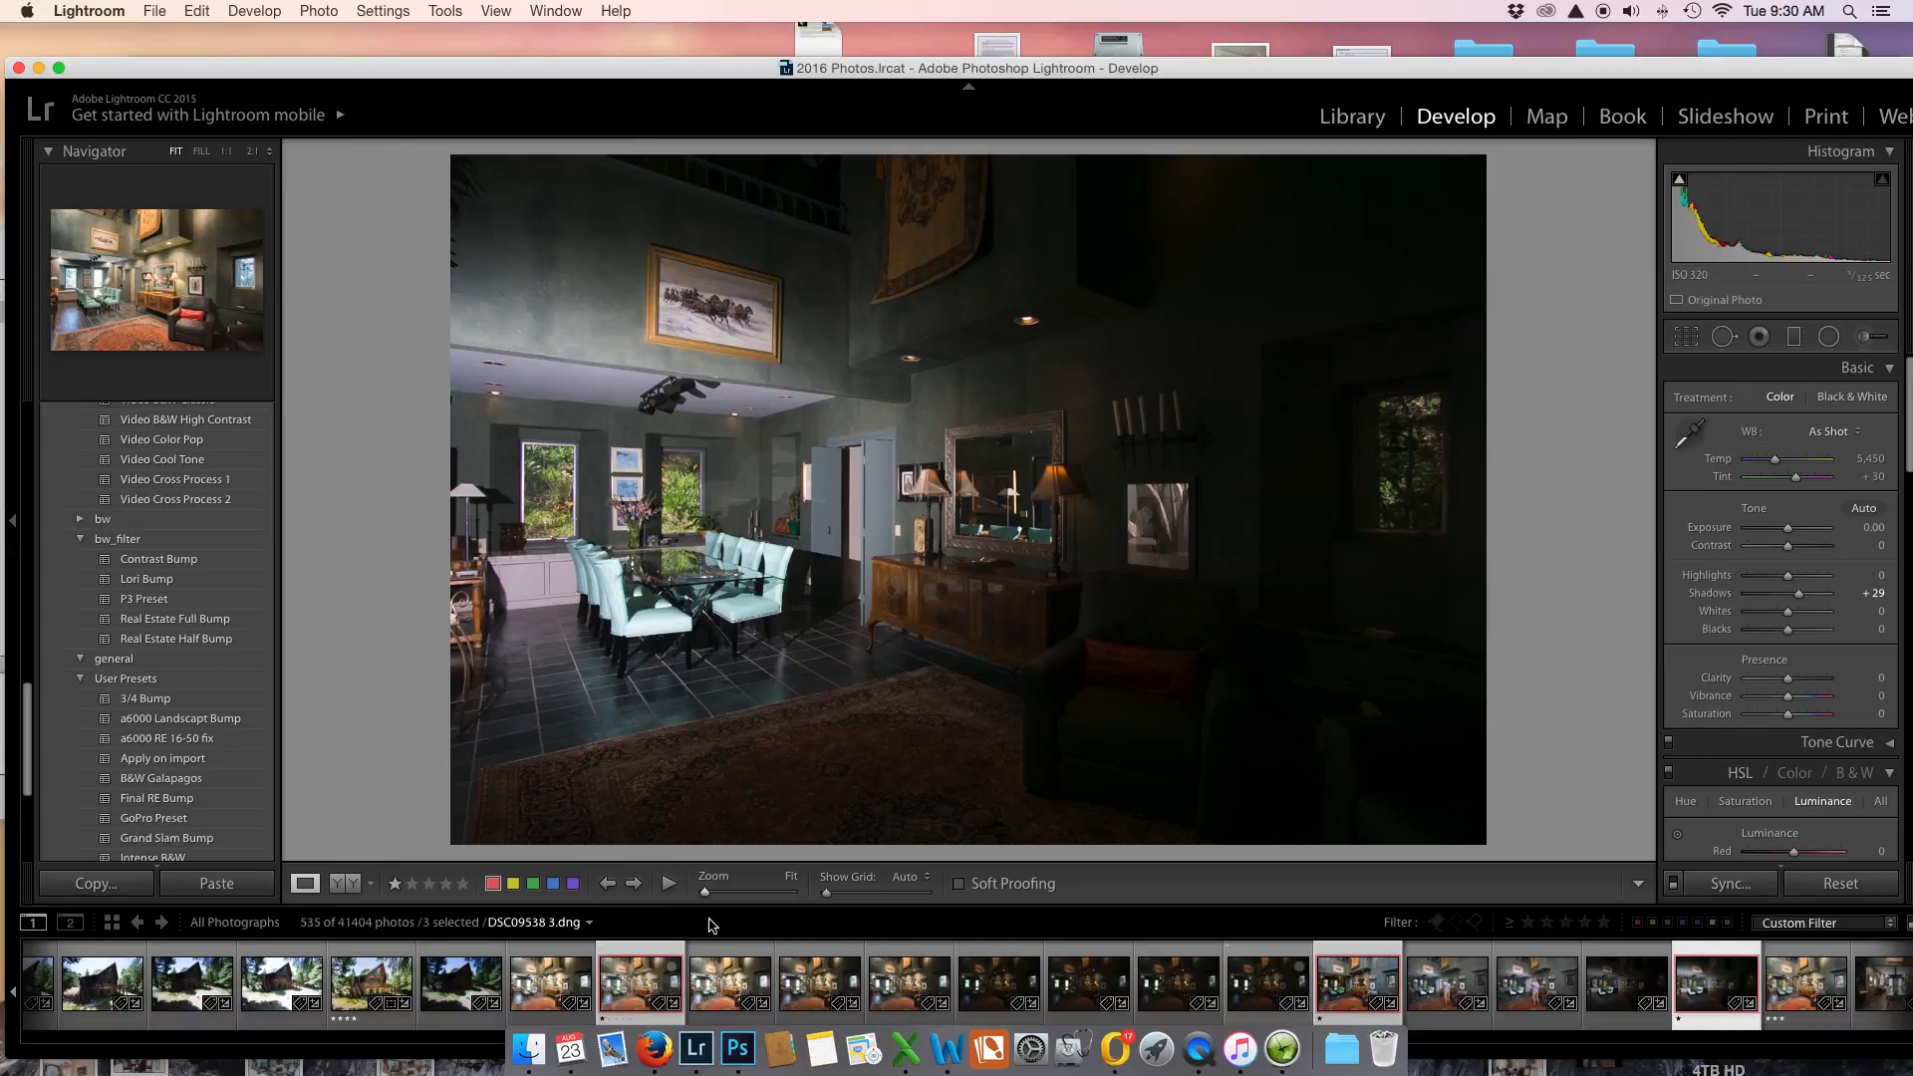
right_click(974, 532)
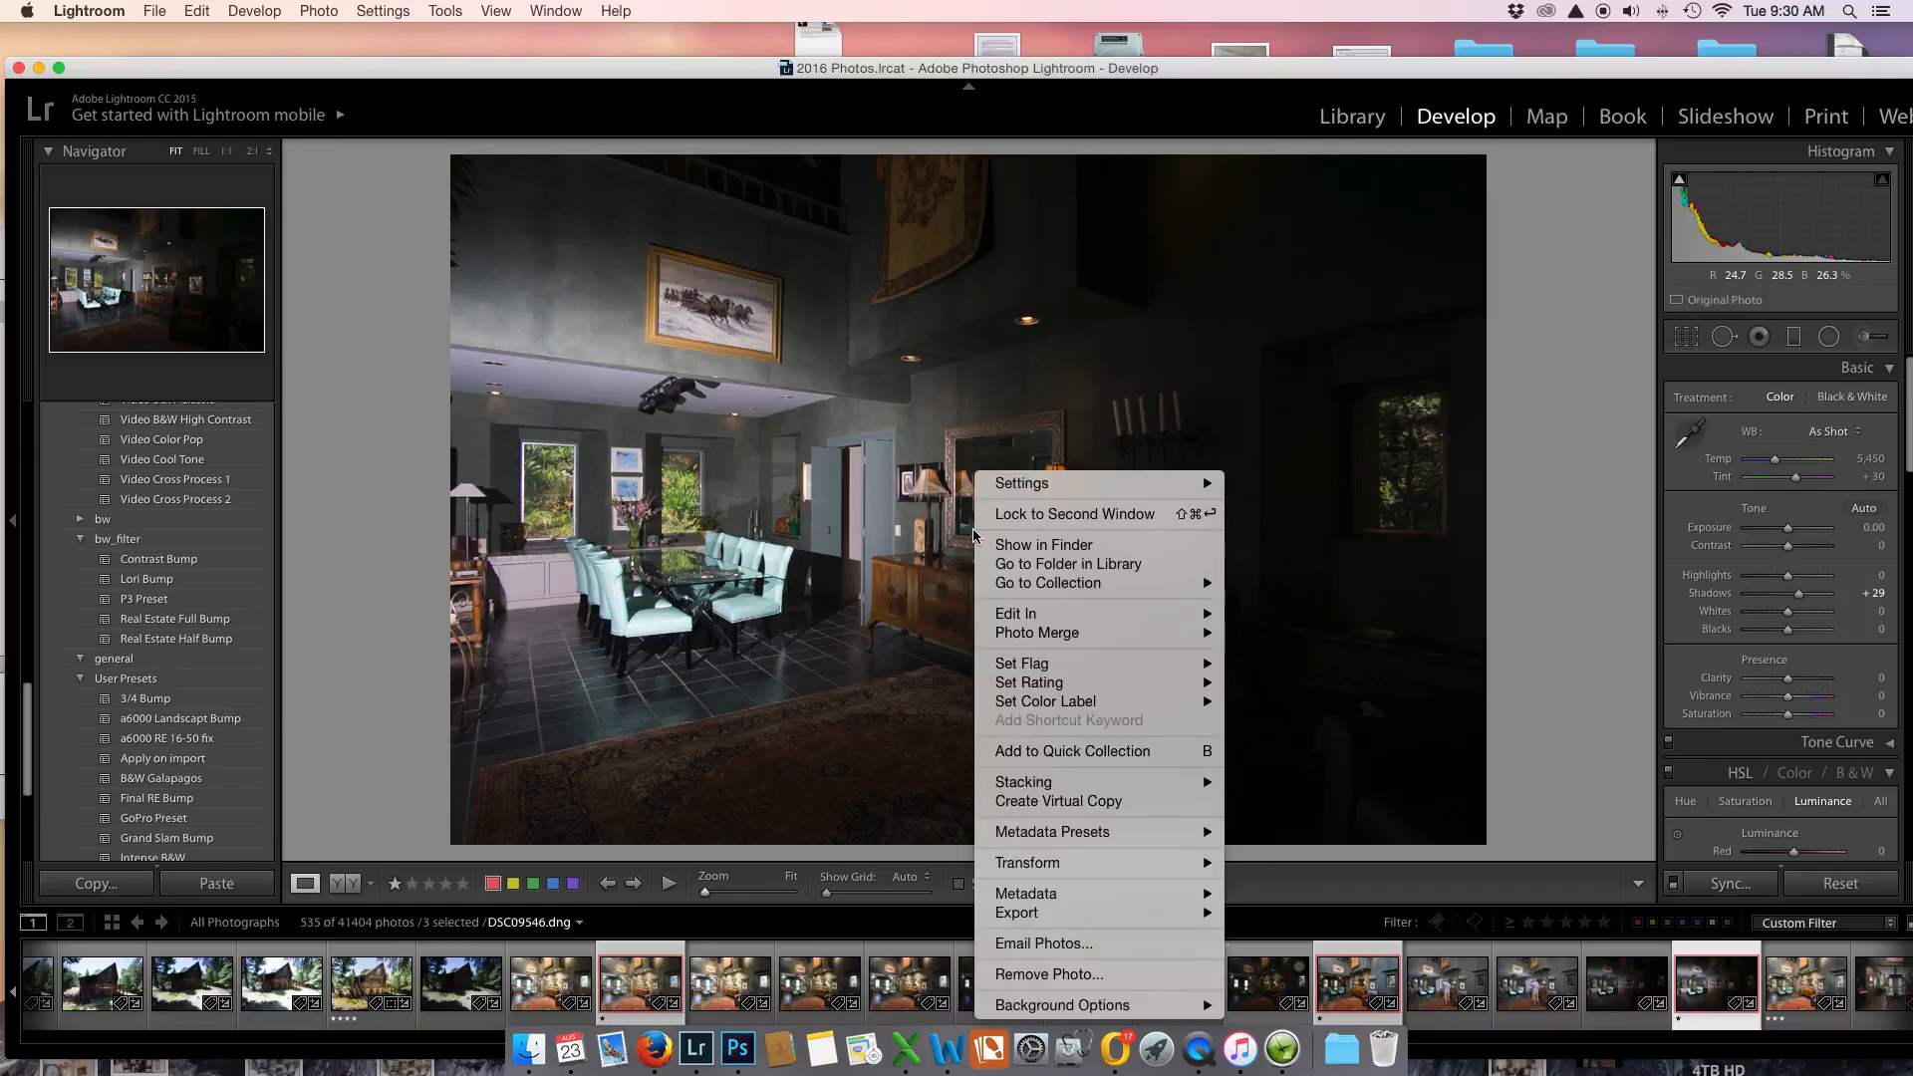
mouse_move(1001, 613)
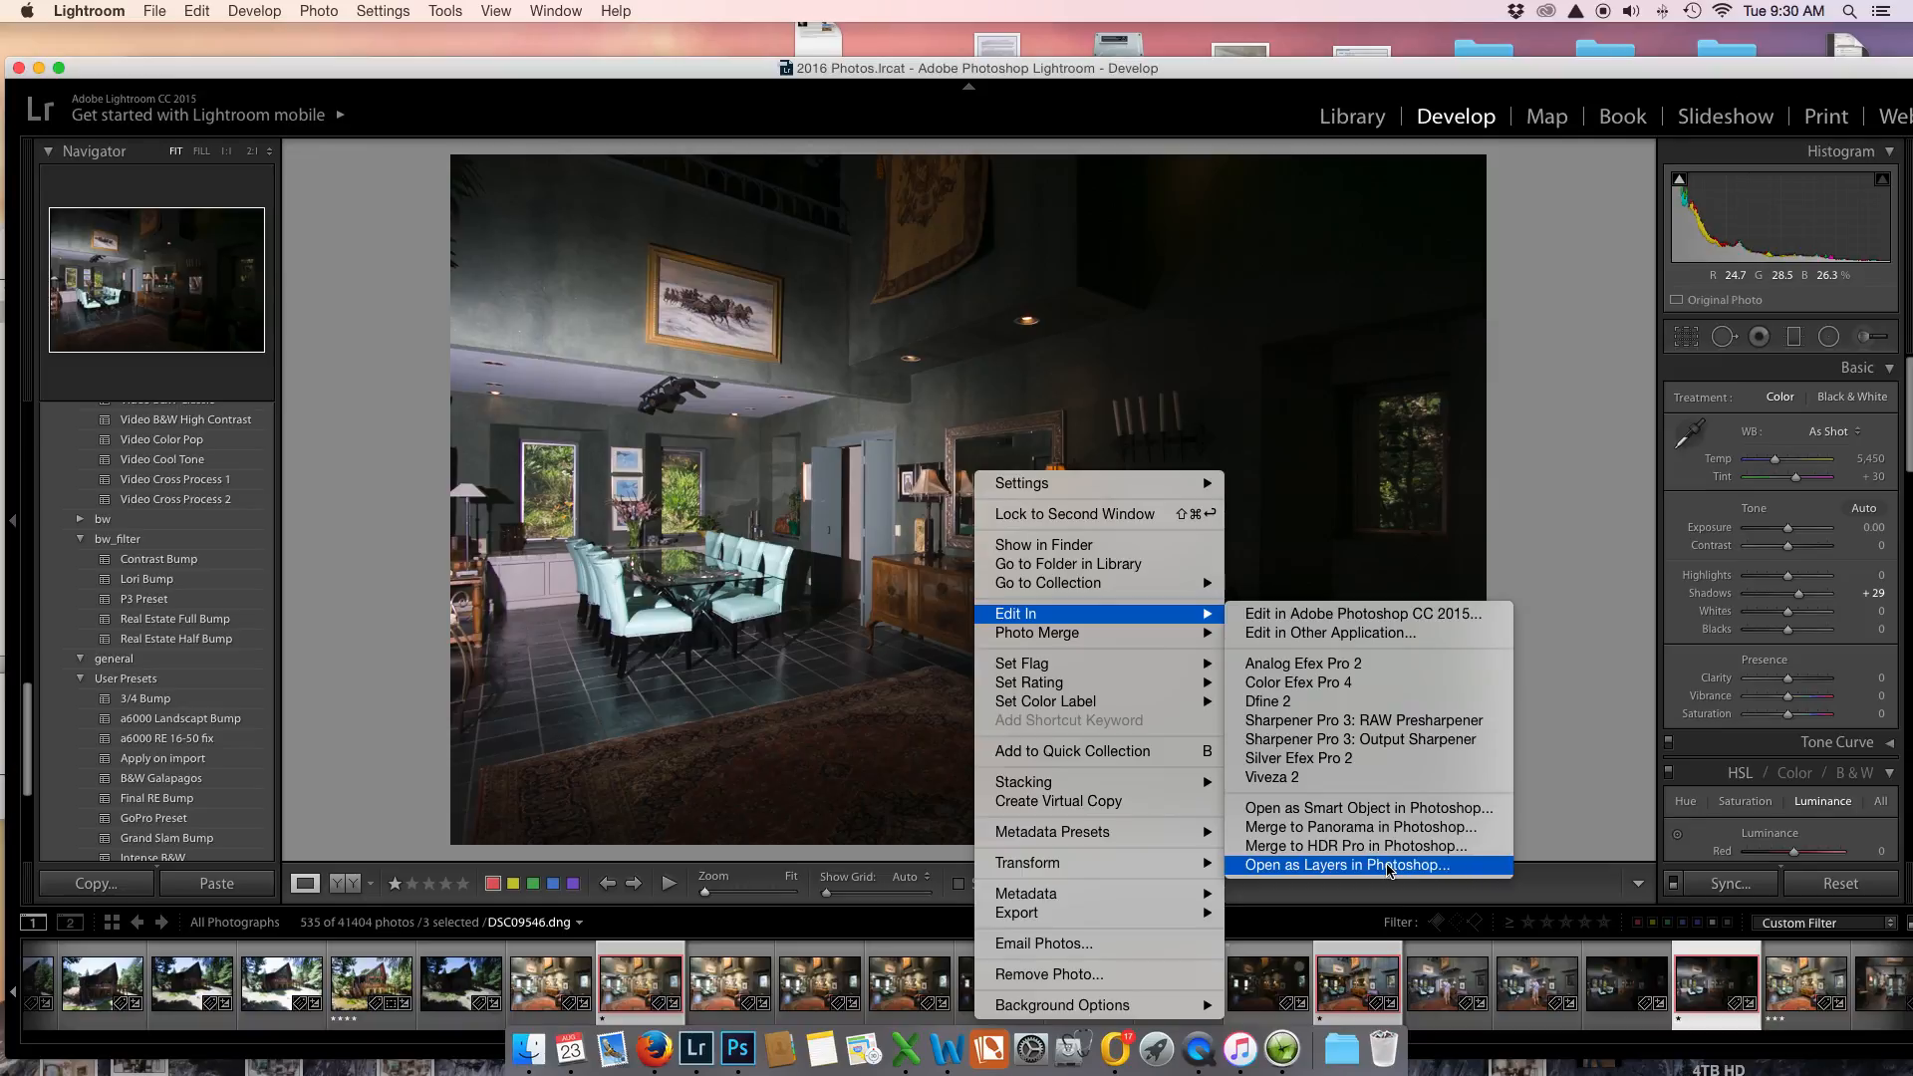
click(1390, 866)
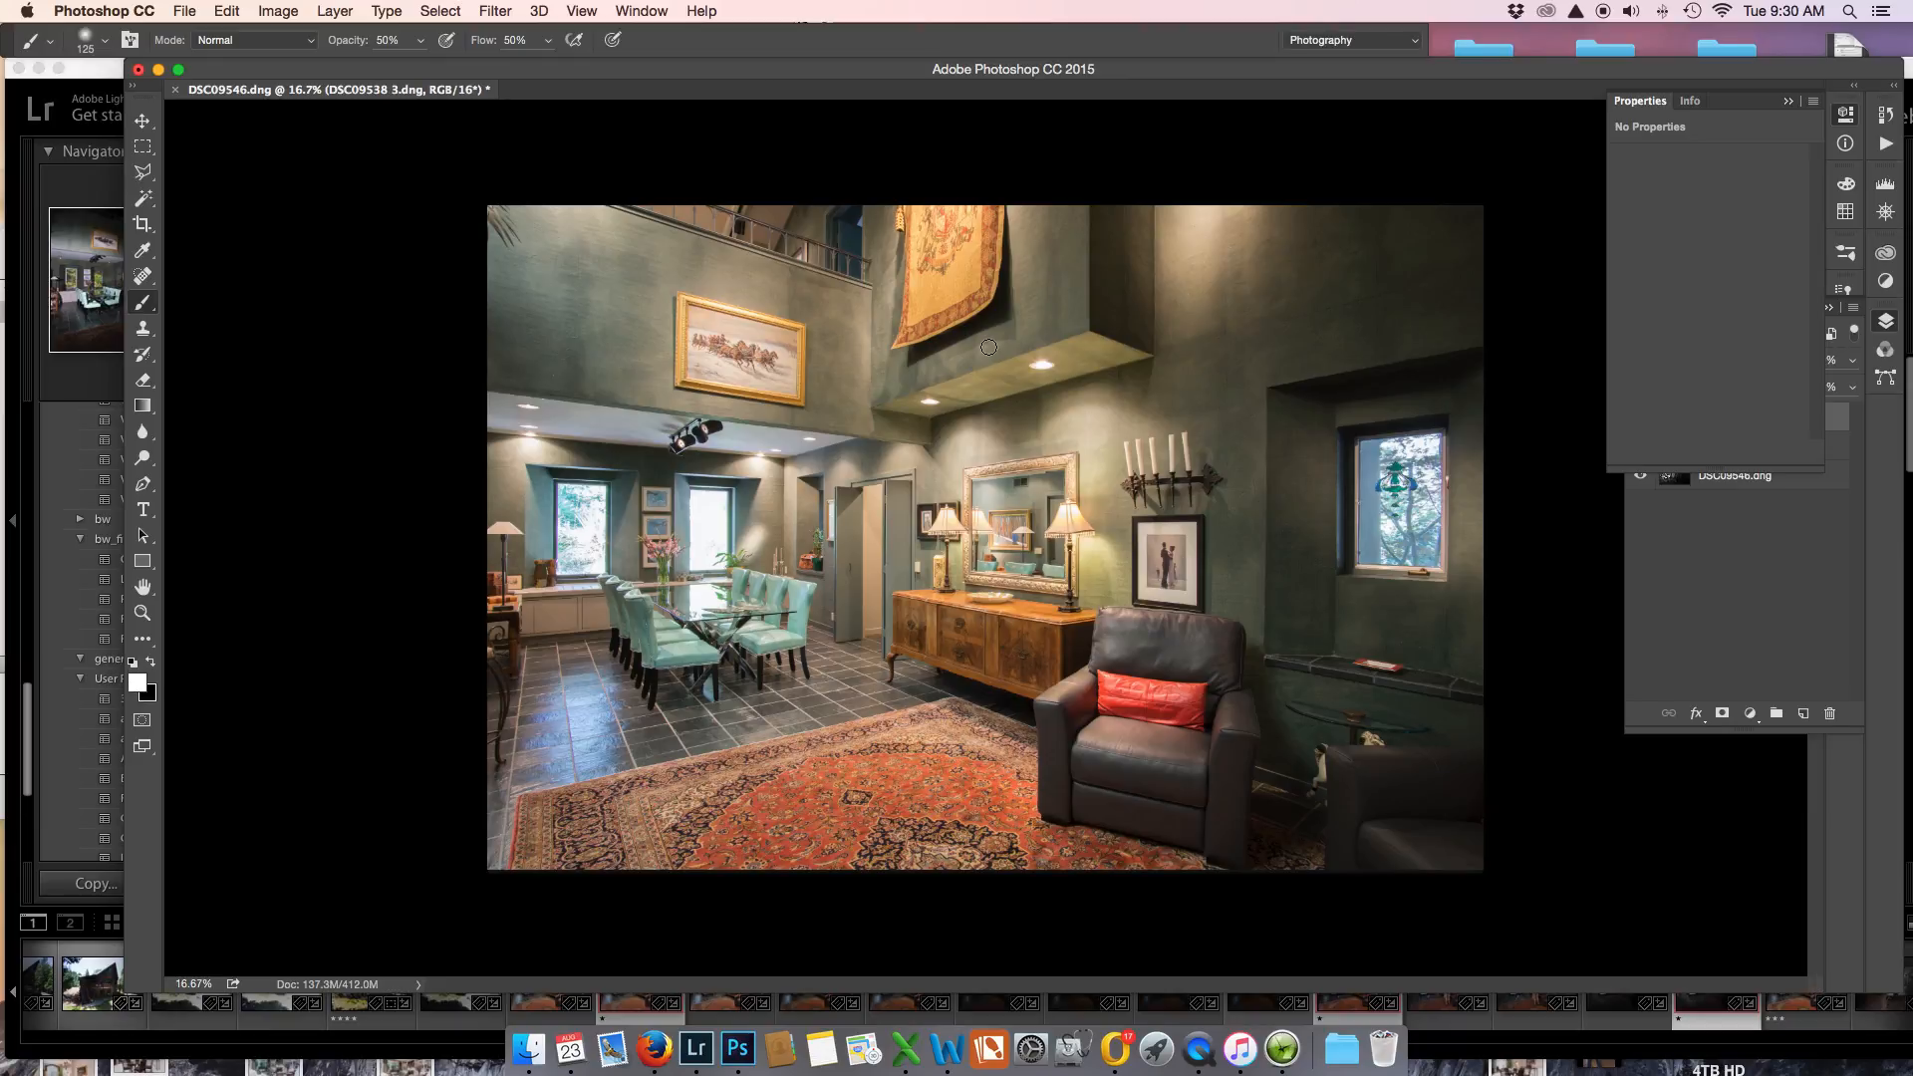
Uncover the layer list and hide the upper layers in turn to view each exposure, leaving all three visible.
click(1789, 103)
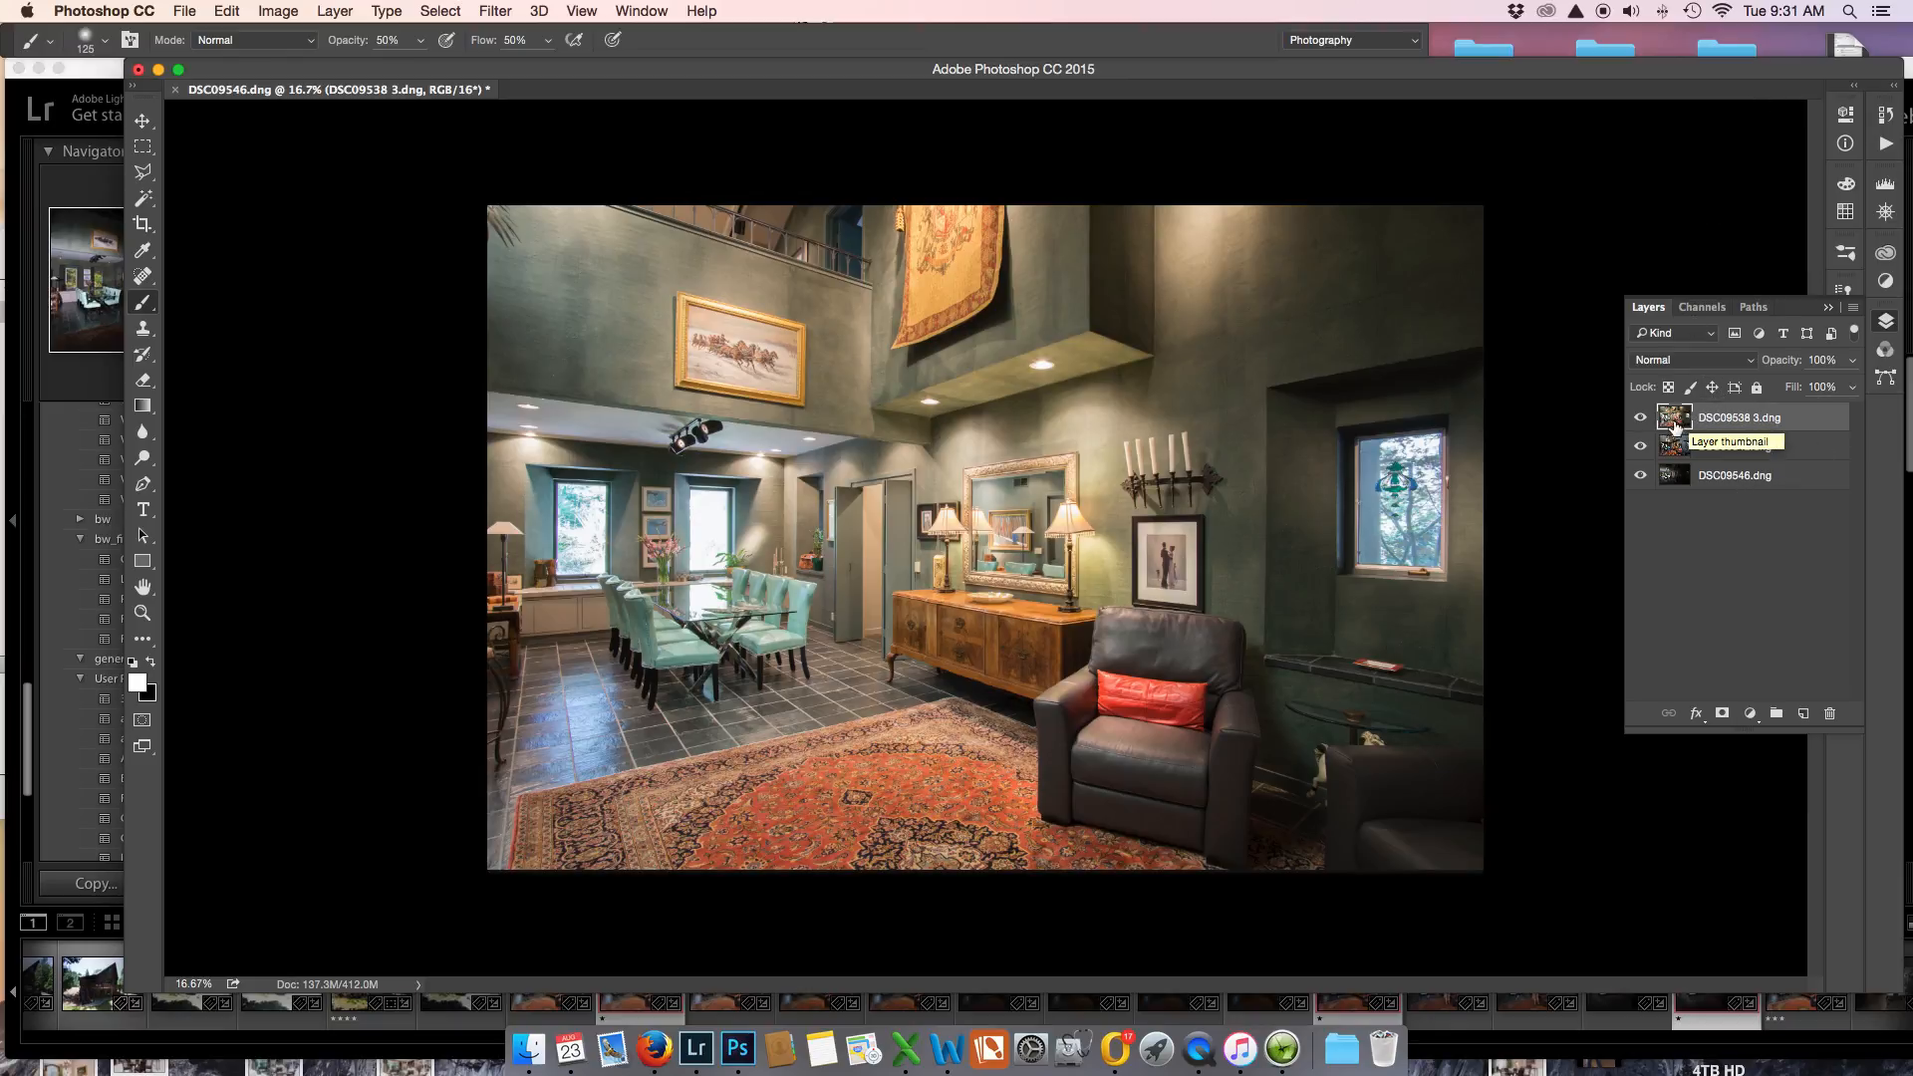
click(1641, 419)
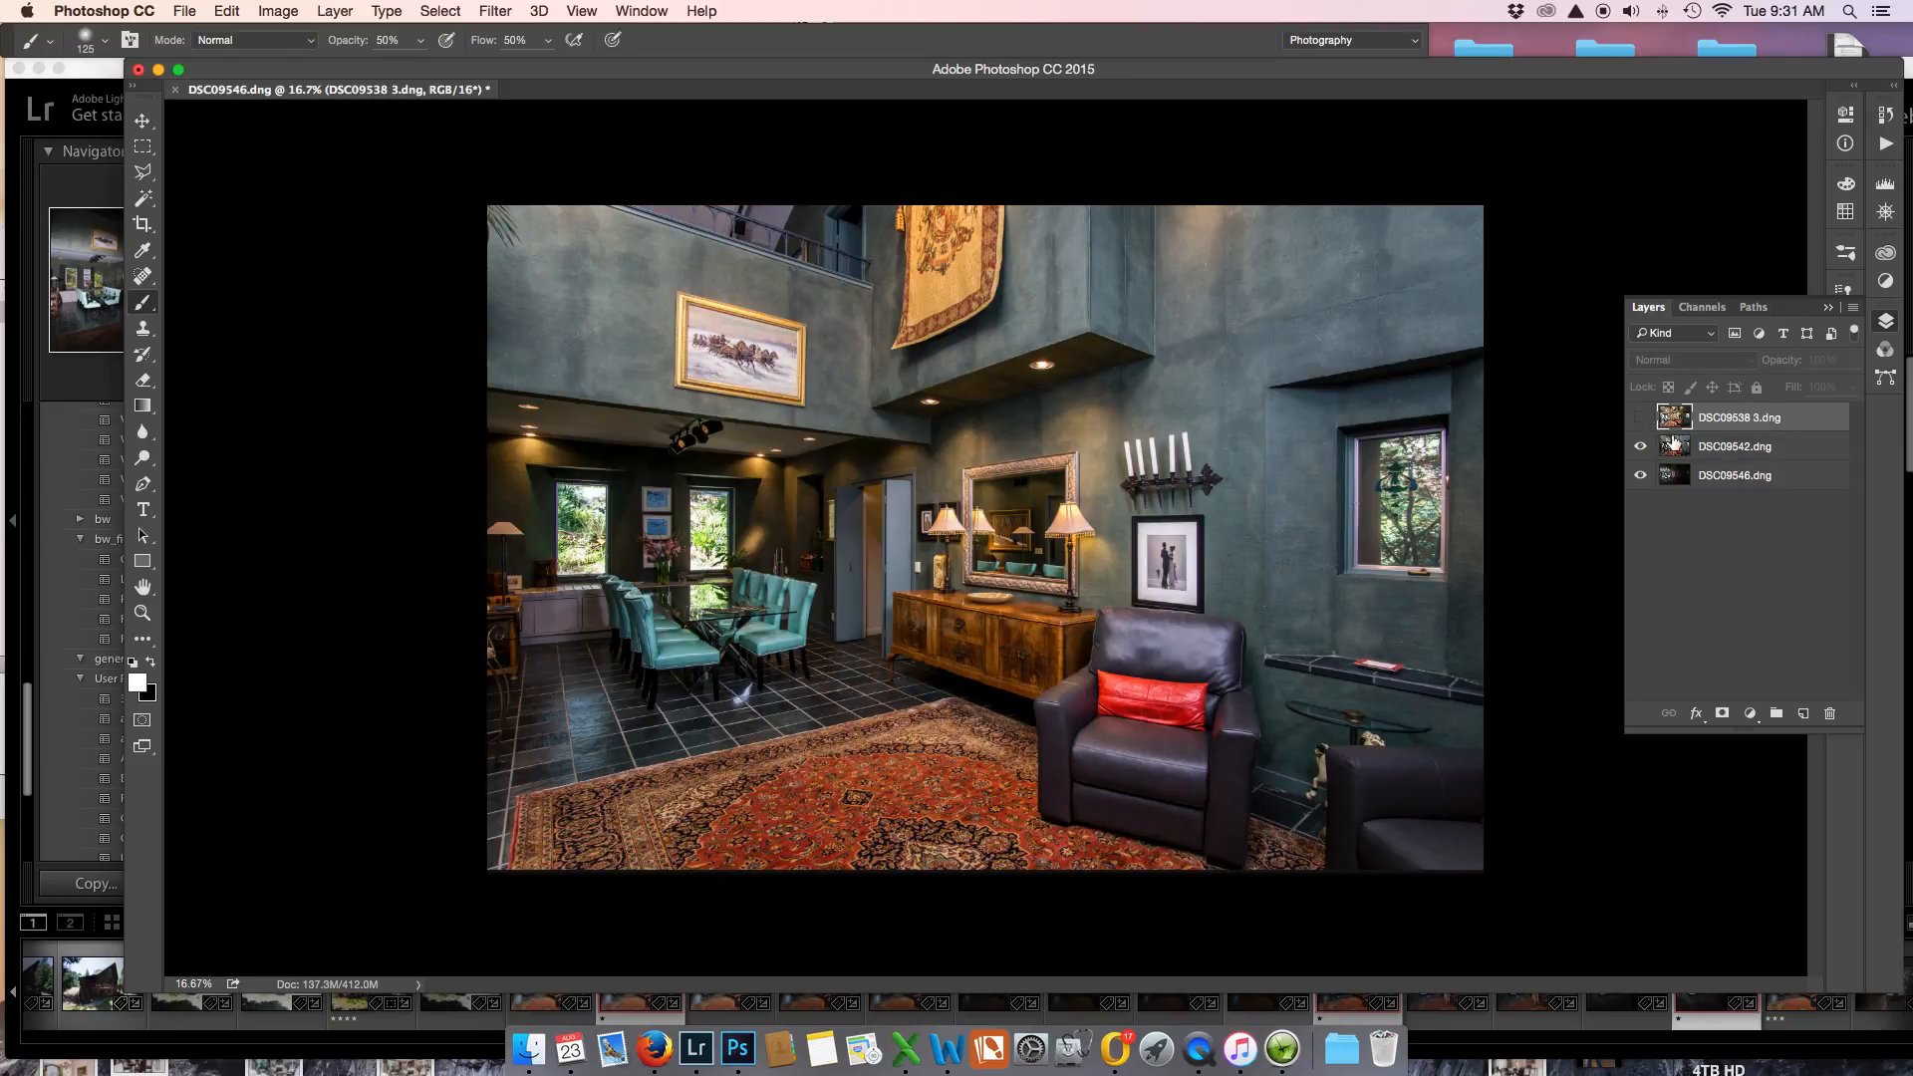
click(1641, 447)
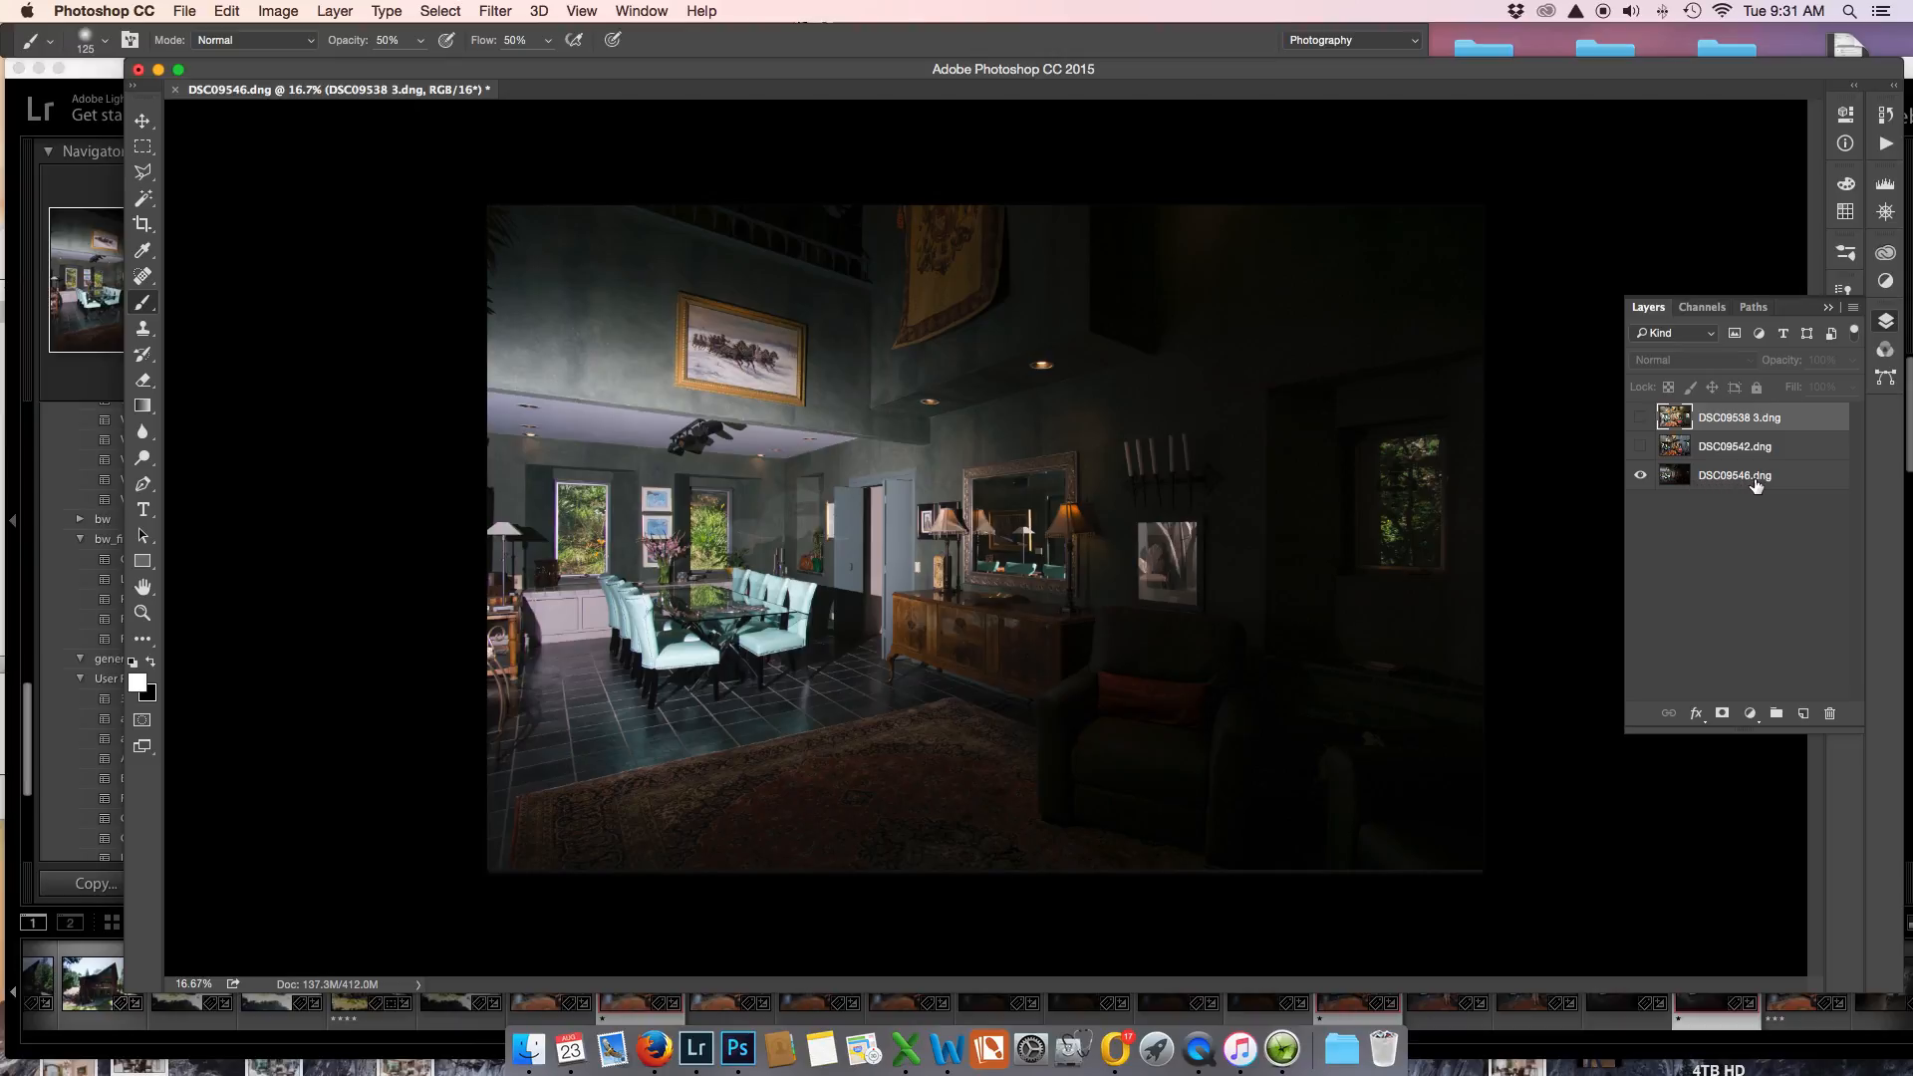
click(1640, 418)
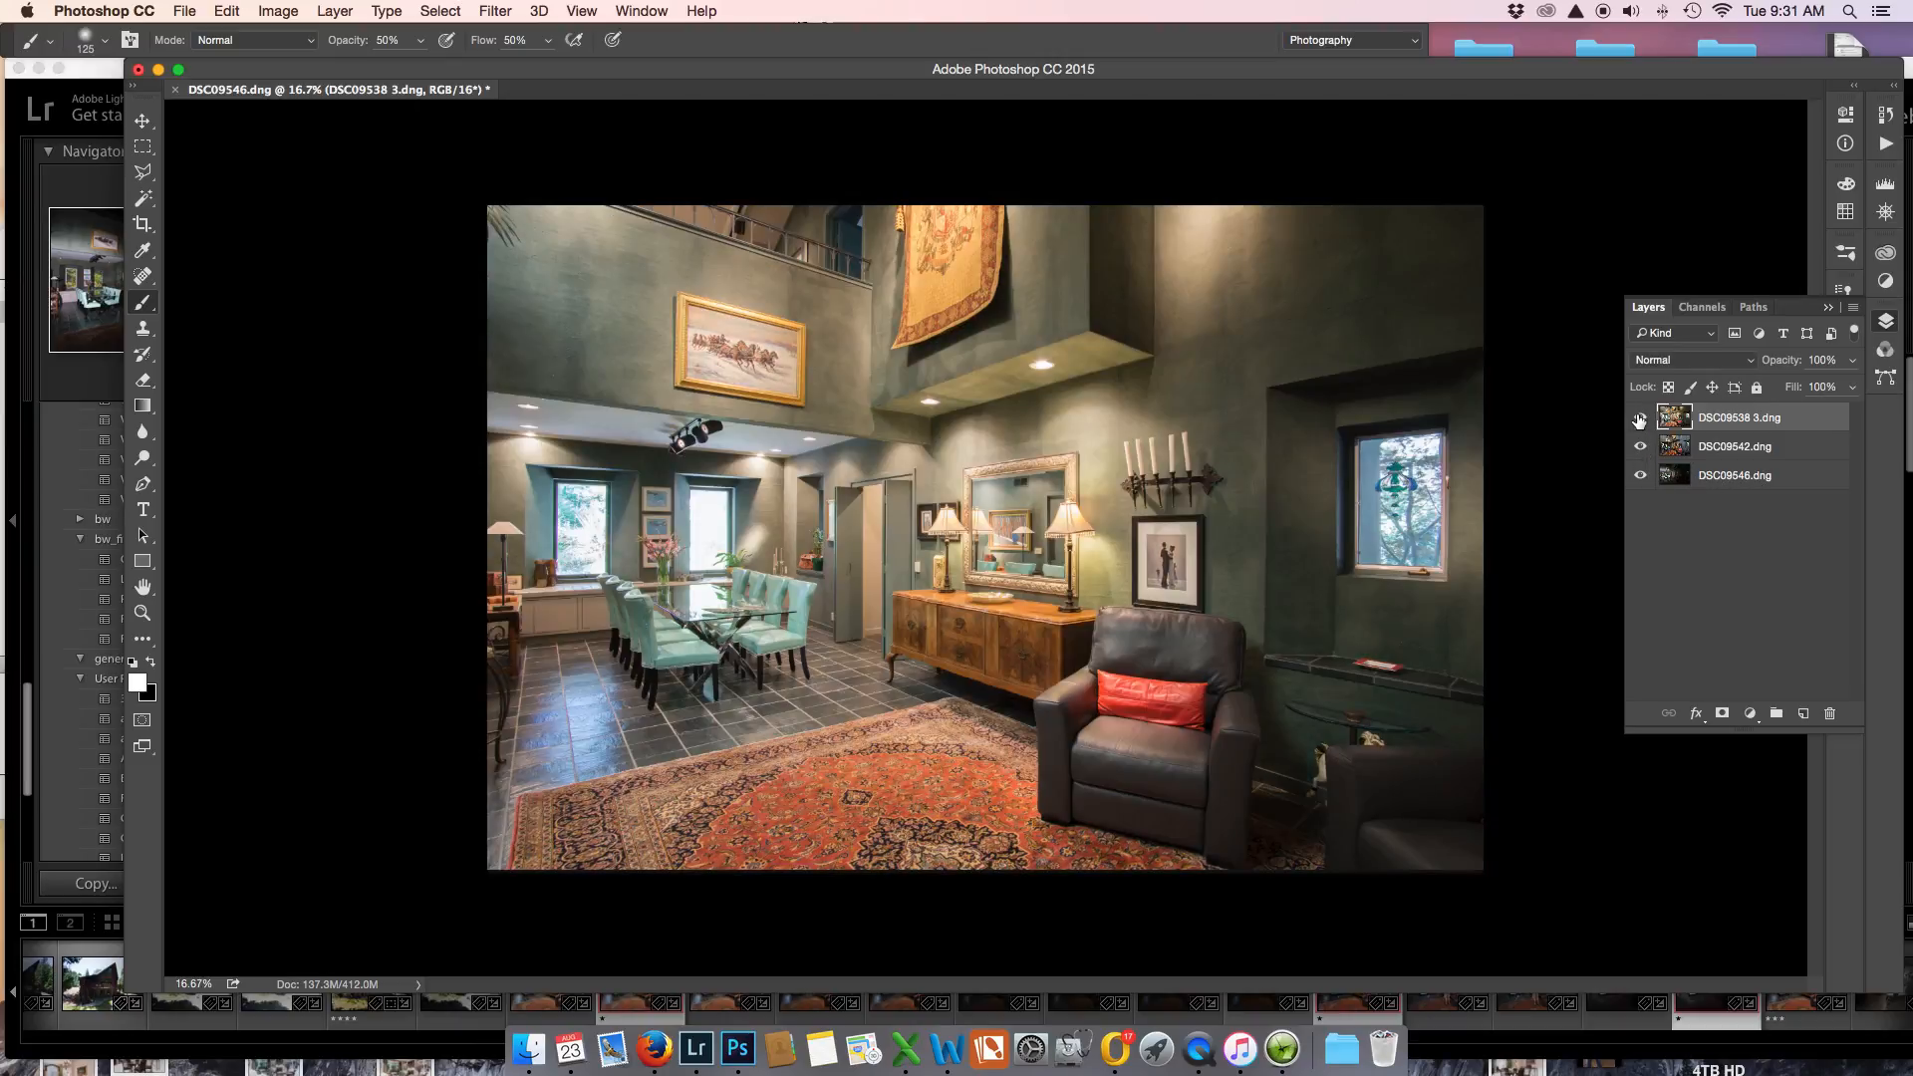
Move the dark DSC09546.dng layer to the top of the layer stack and hide it.
drag(1716, 482, 1707, 415)
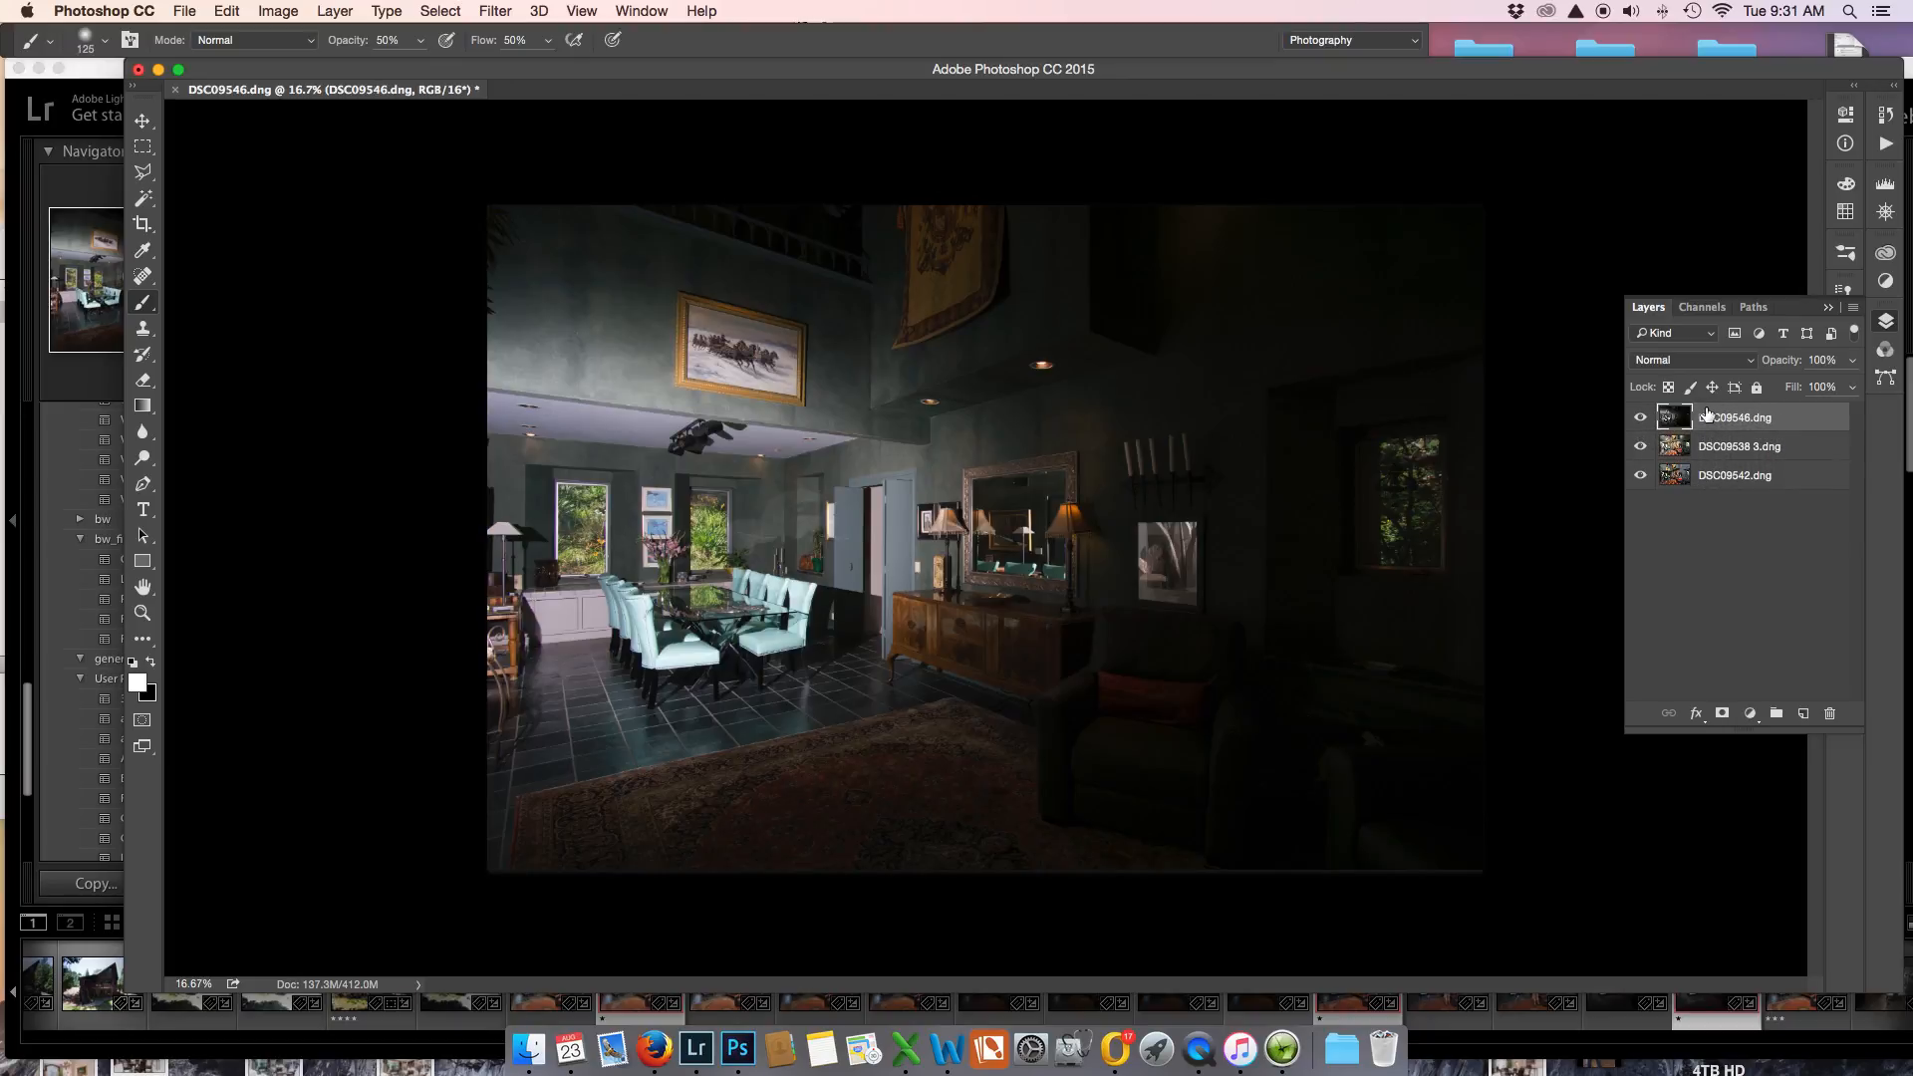
click(1640, 417)
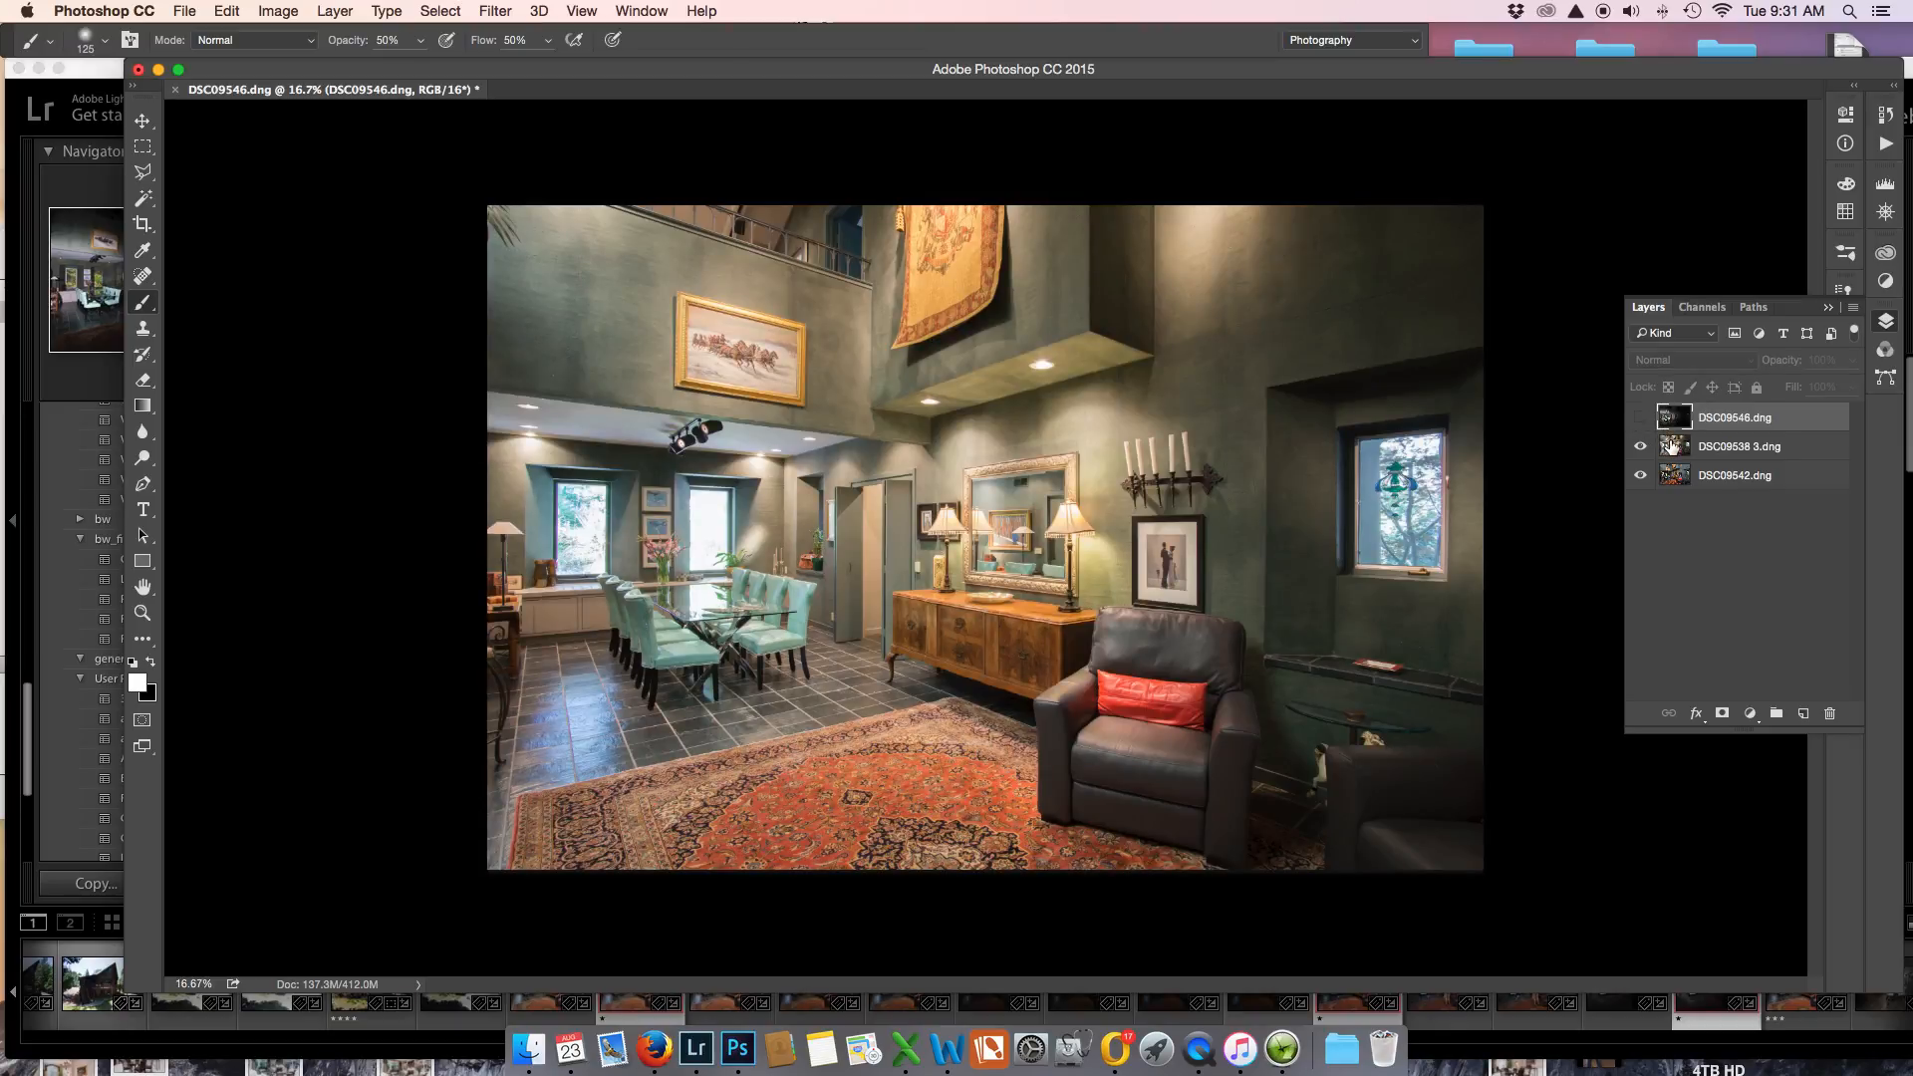
Add a black layer mask to the DSC09538 3.dng layer.
click(1673, 447)
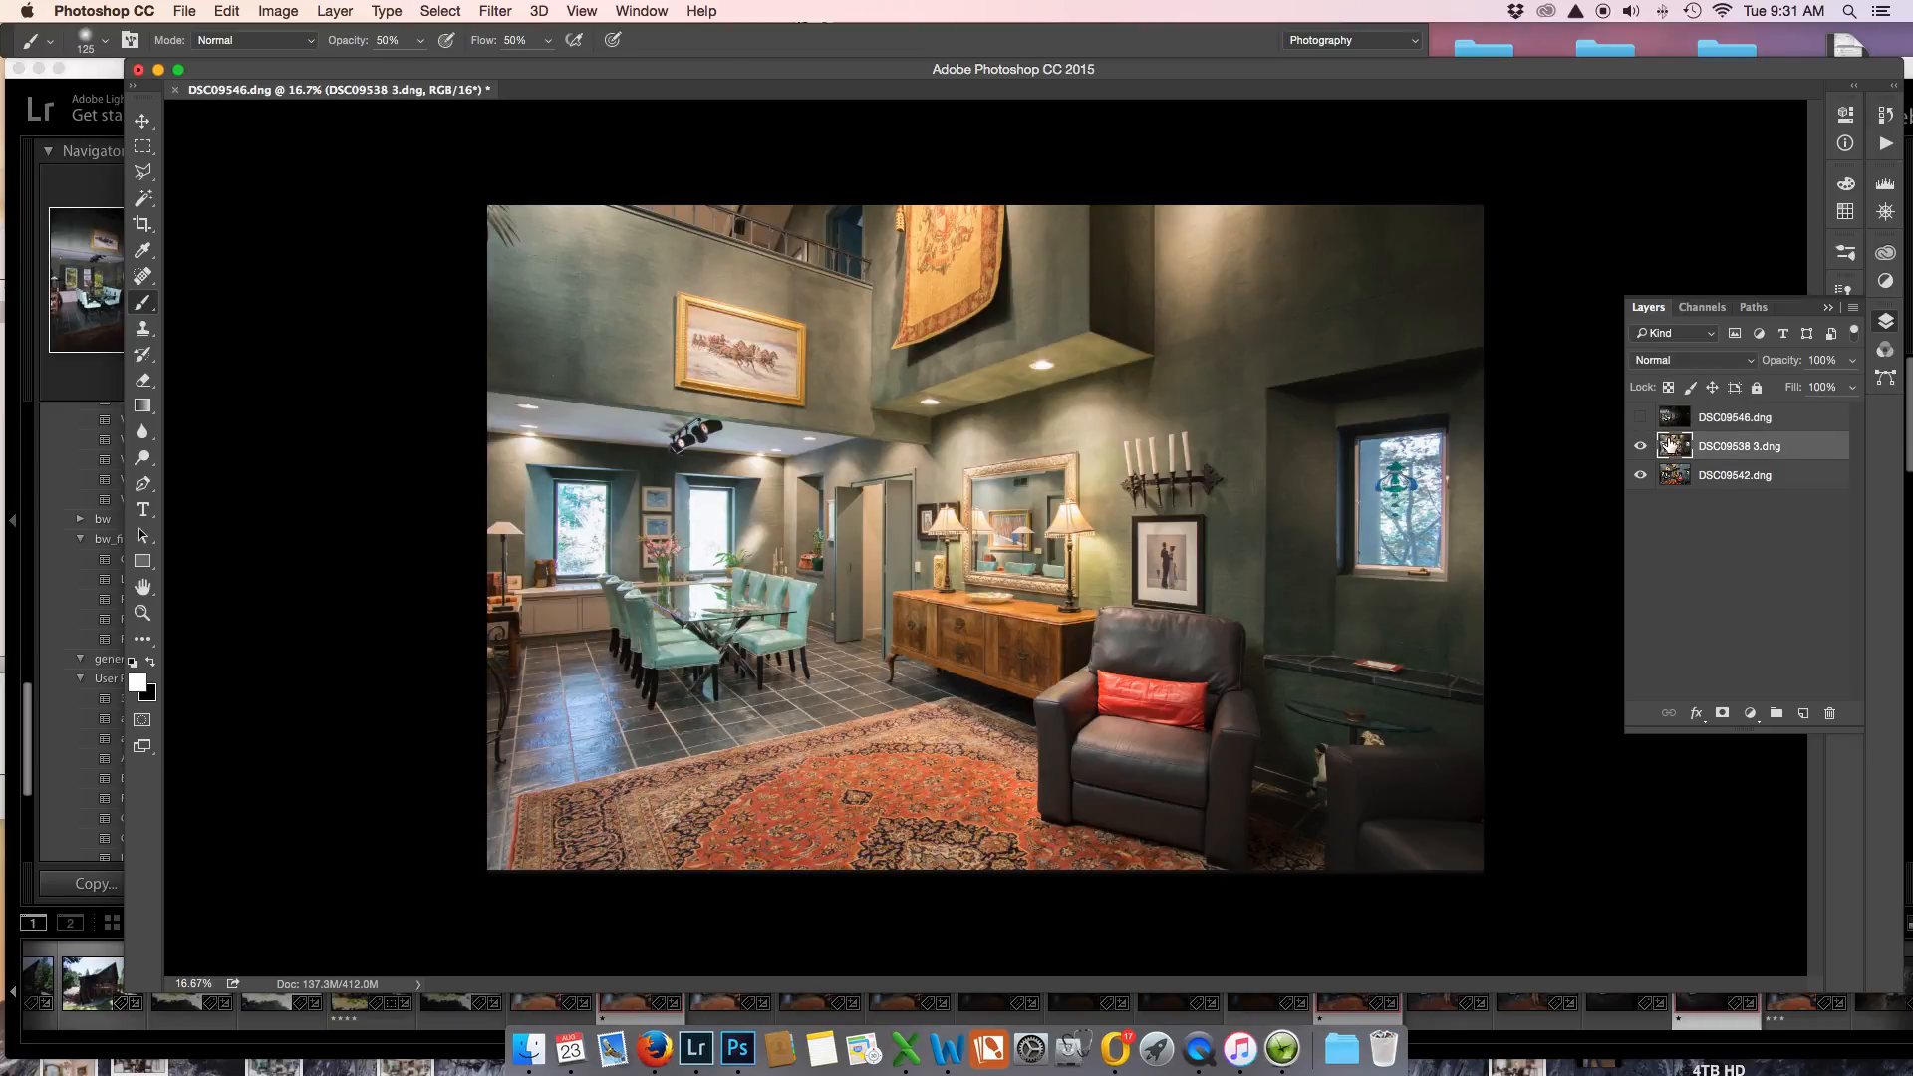
alt+click(1723, 716)
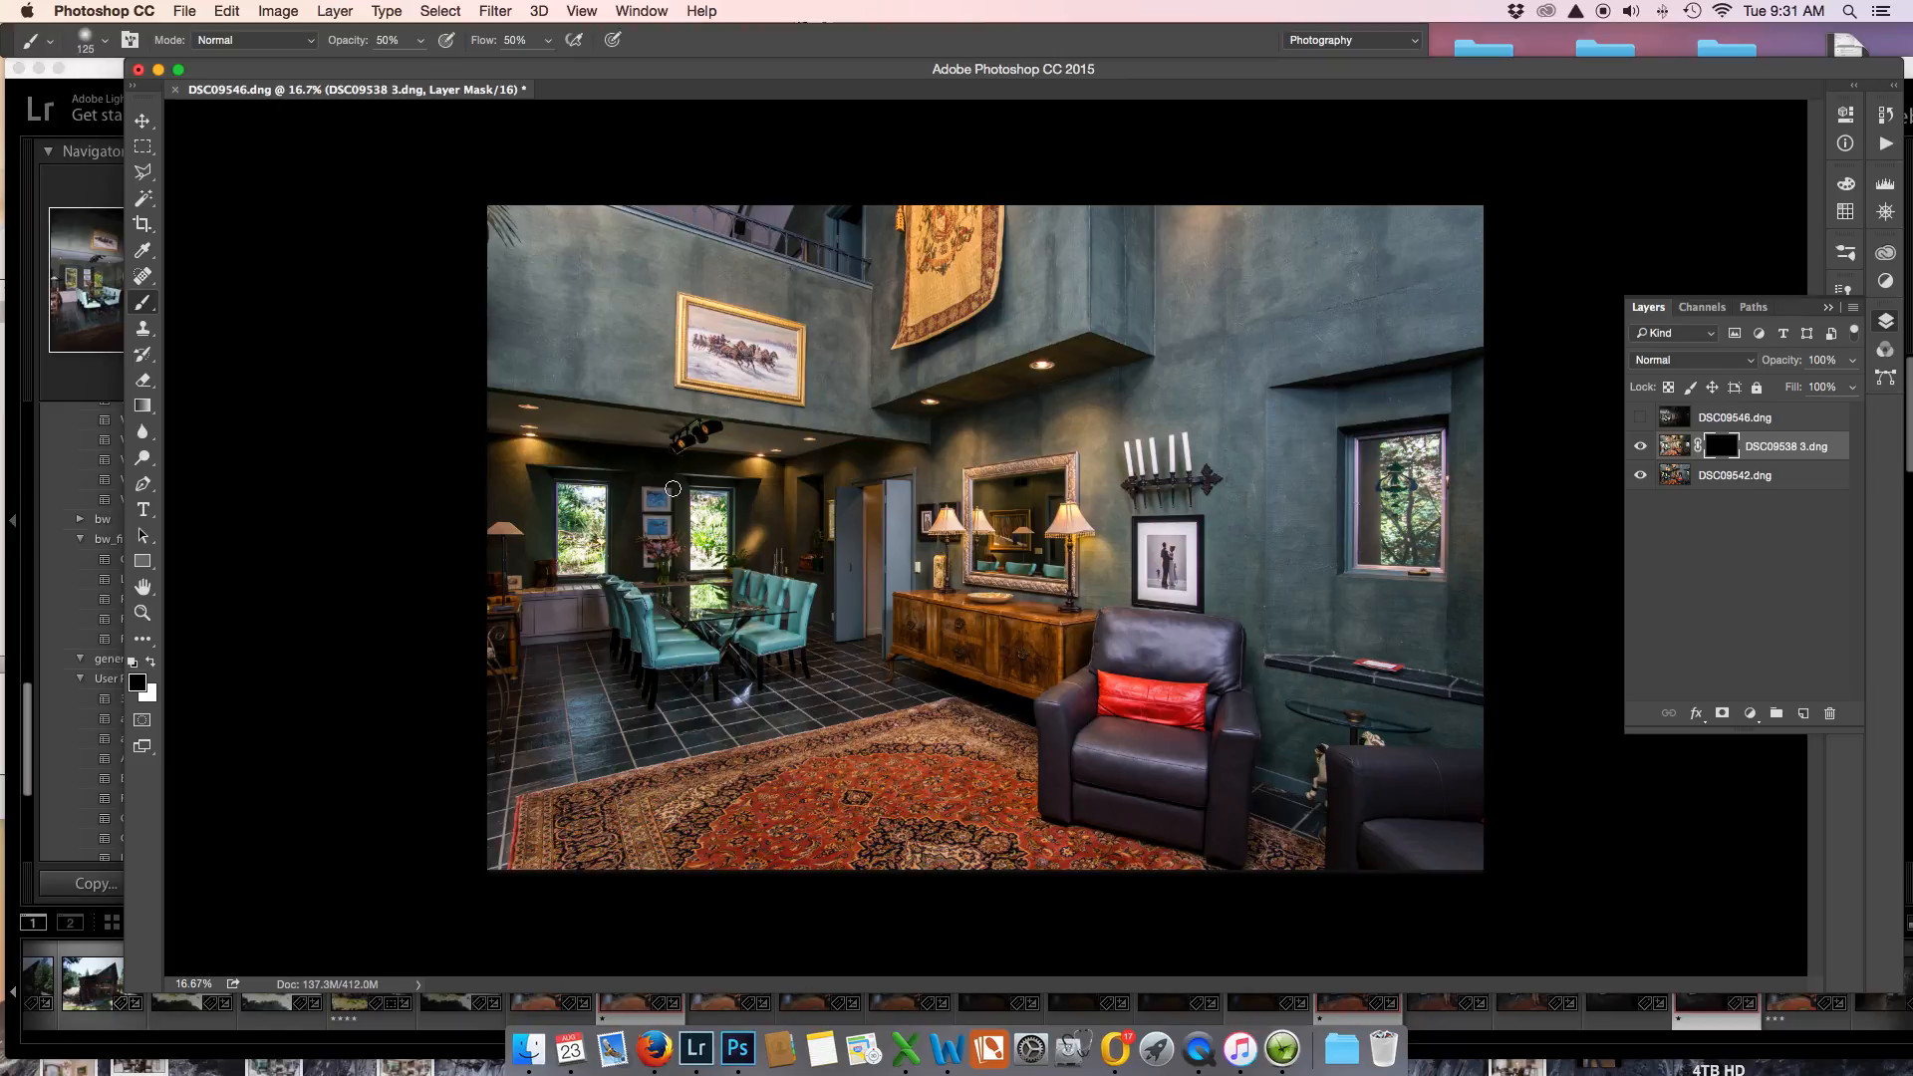
Switch to Lightroom, compare the photos DSC09538 3.dng and DSC09542.dng, and return to Photoshop.
click(693, 1038)
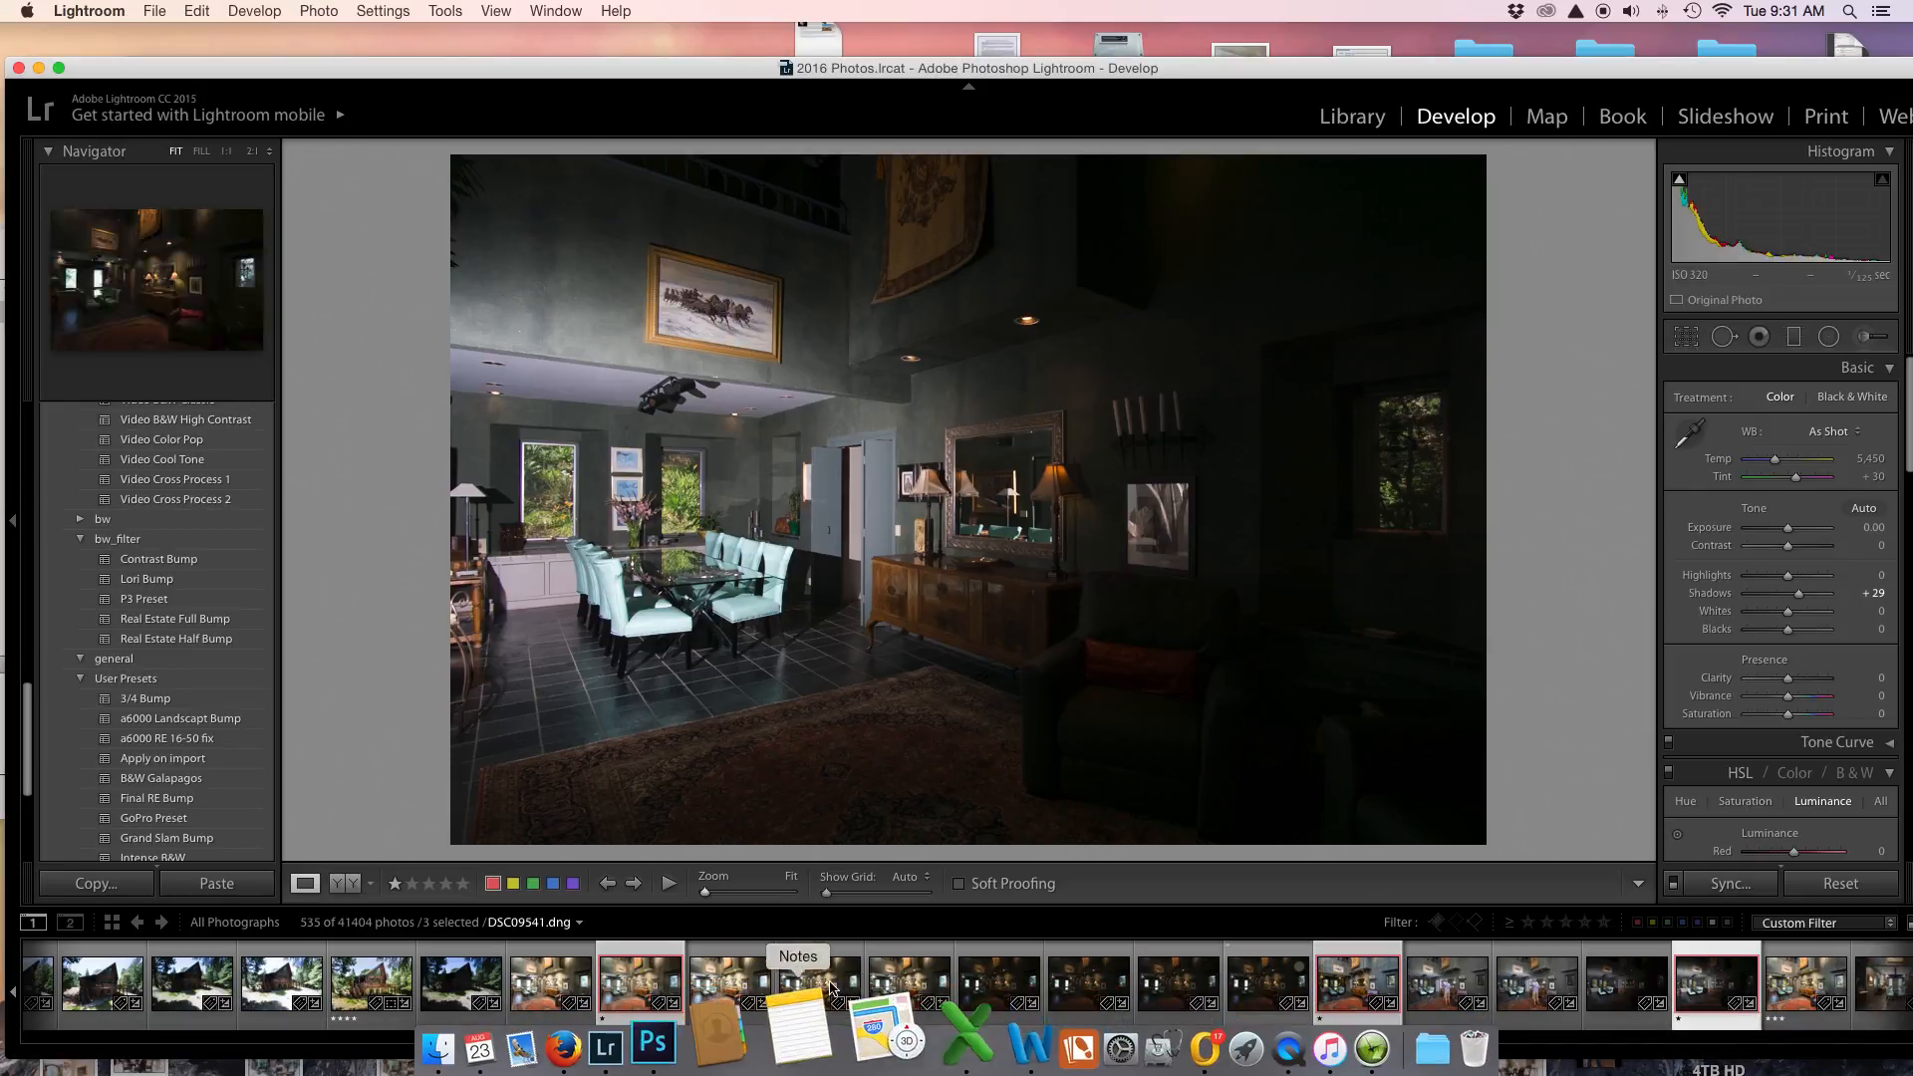
click(626, 983)
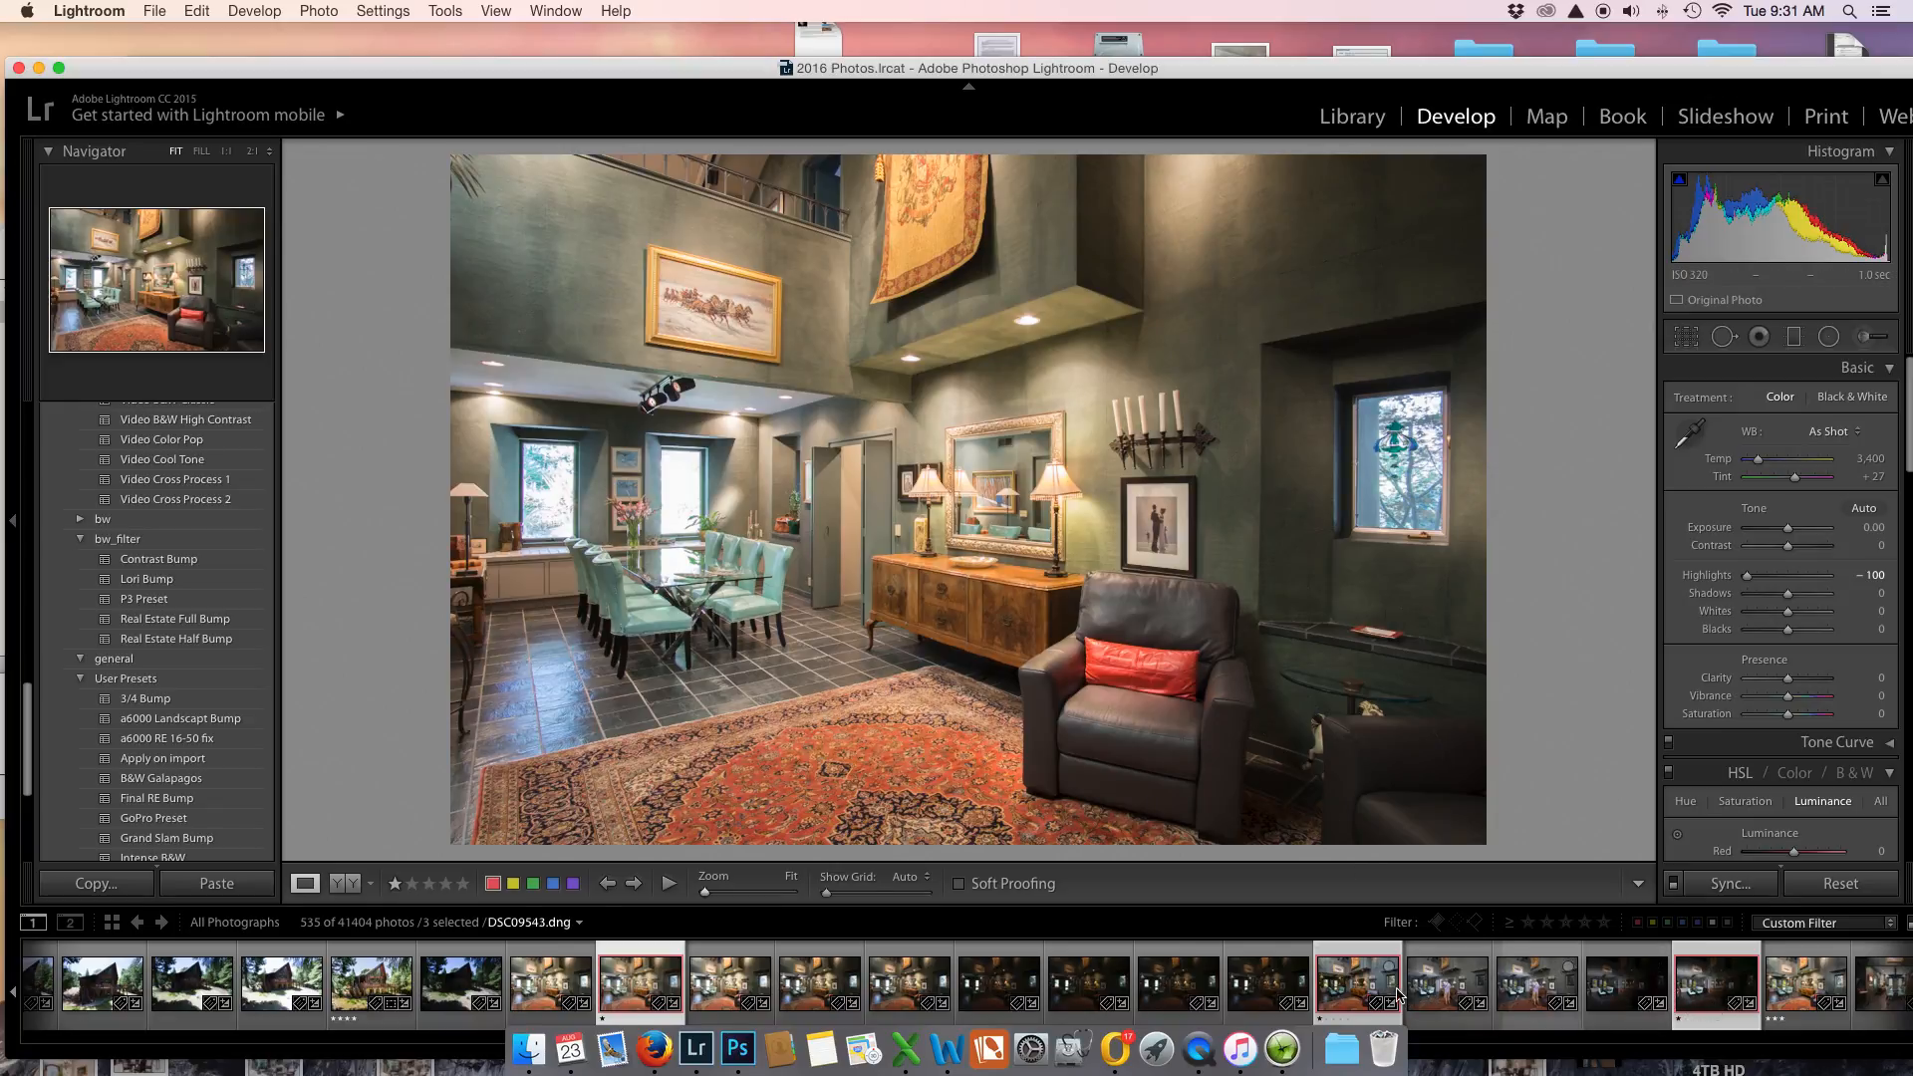
click(1360, 980)
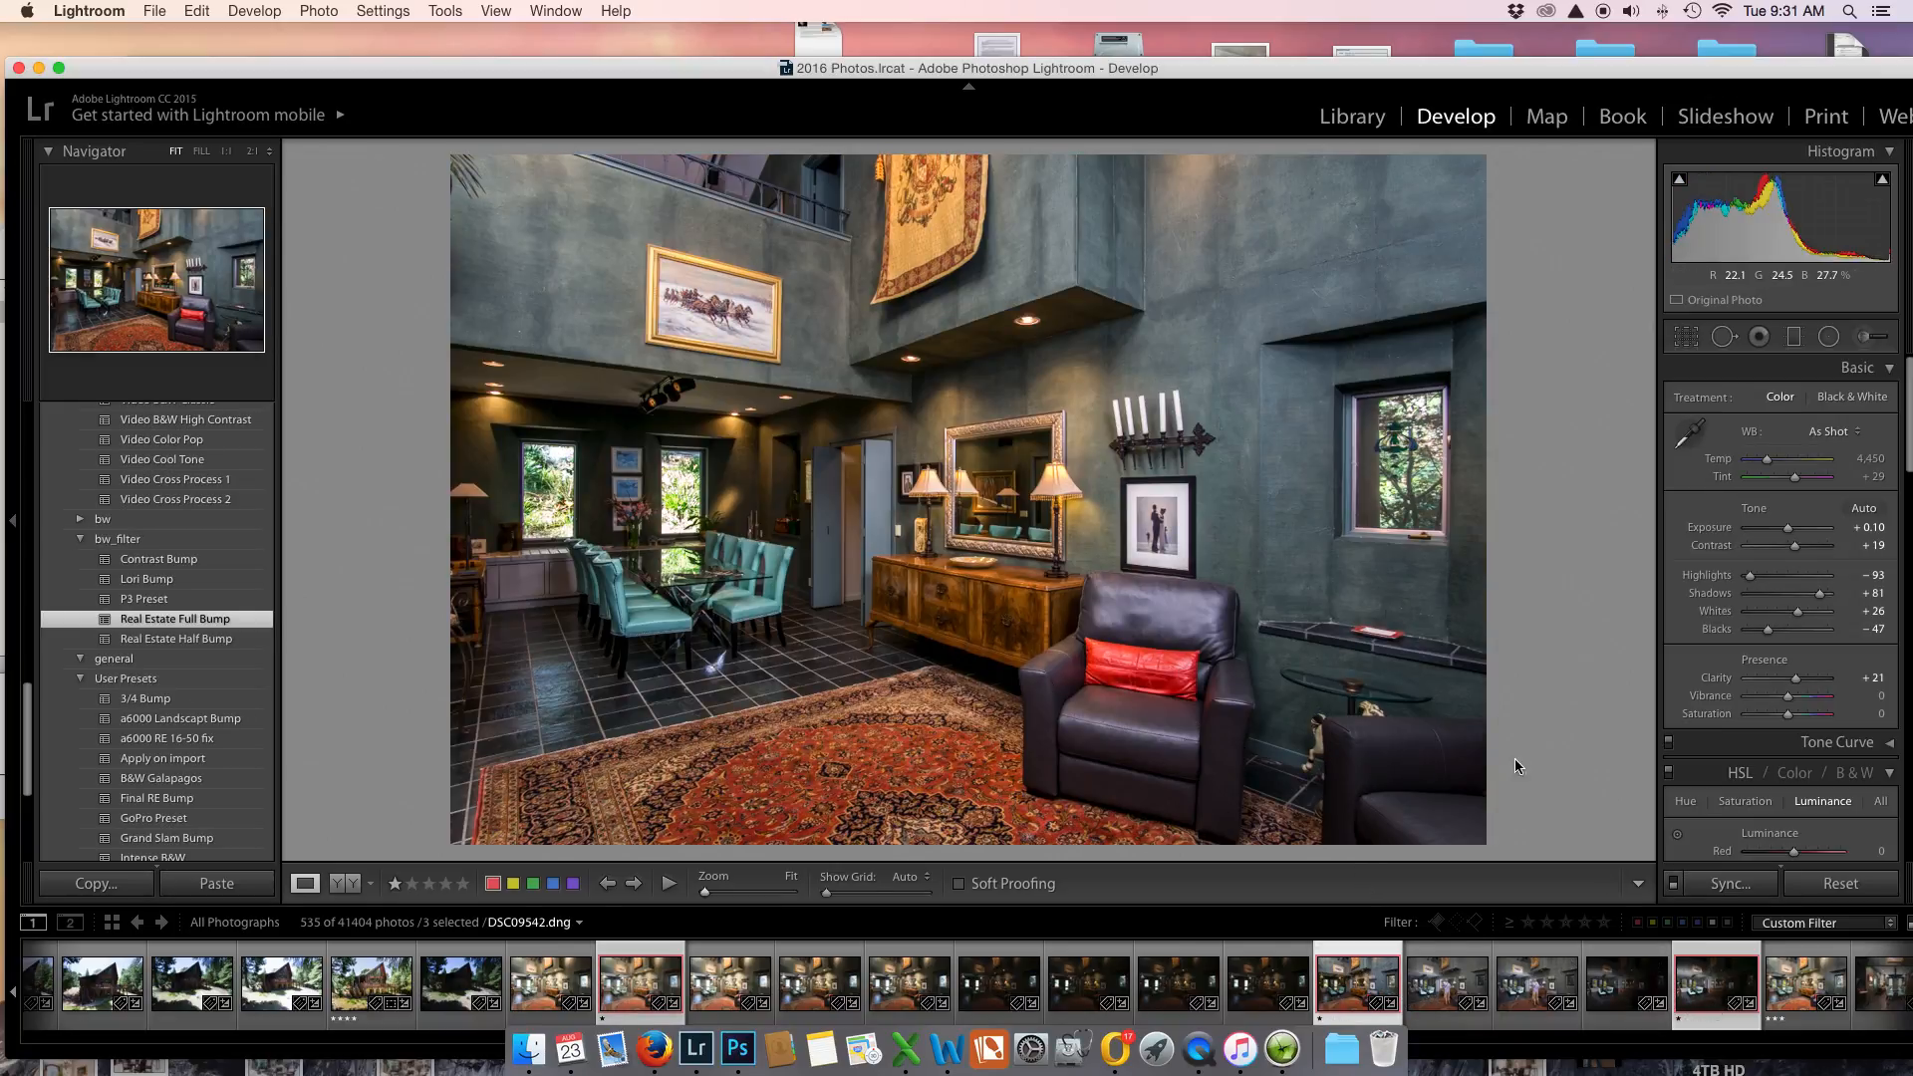
click(643, 976)
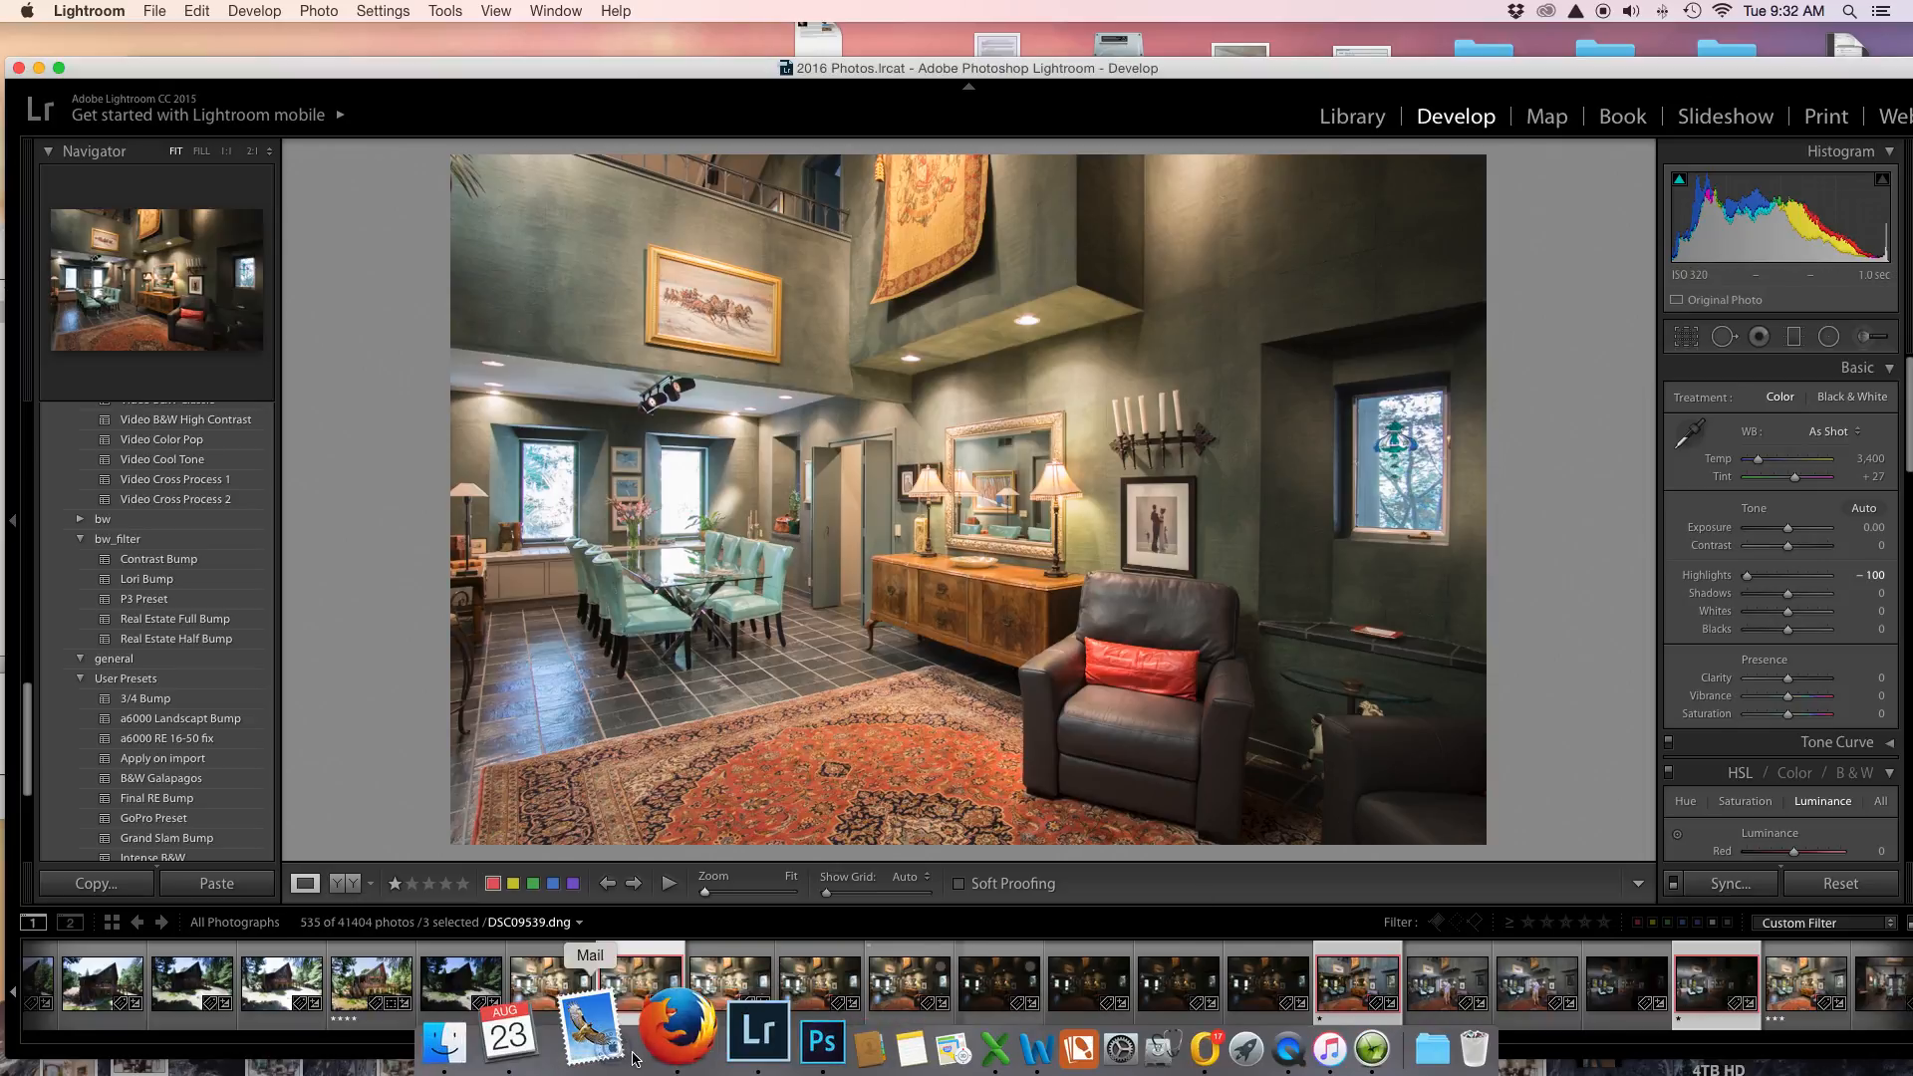
click(728, 1035)
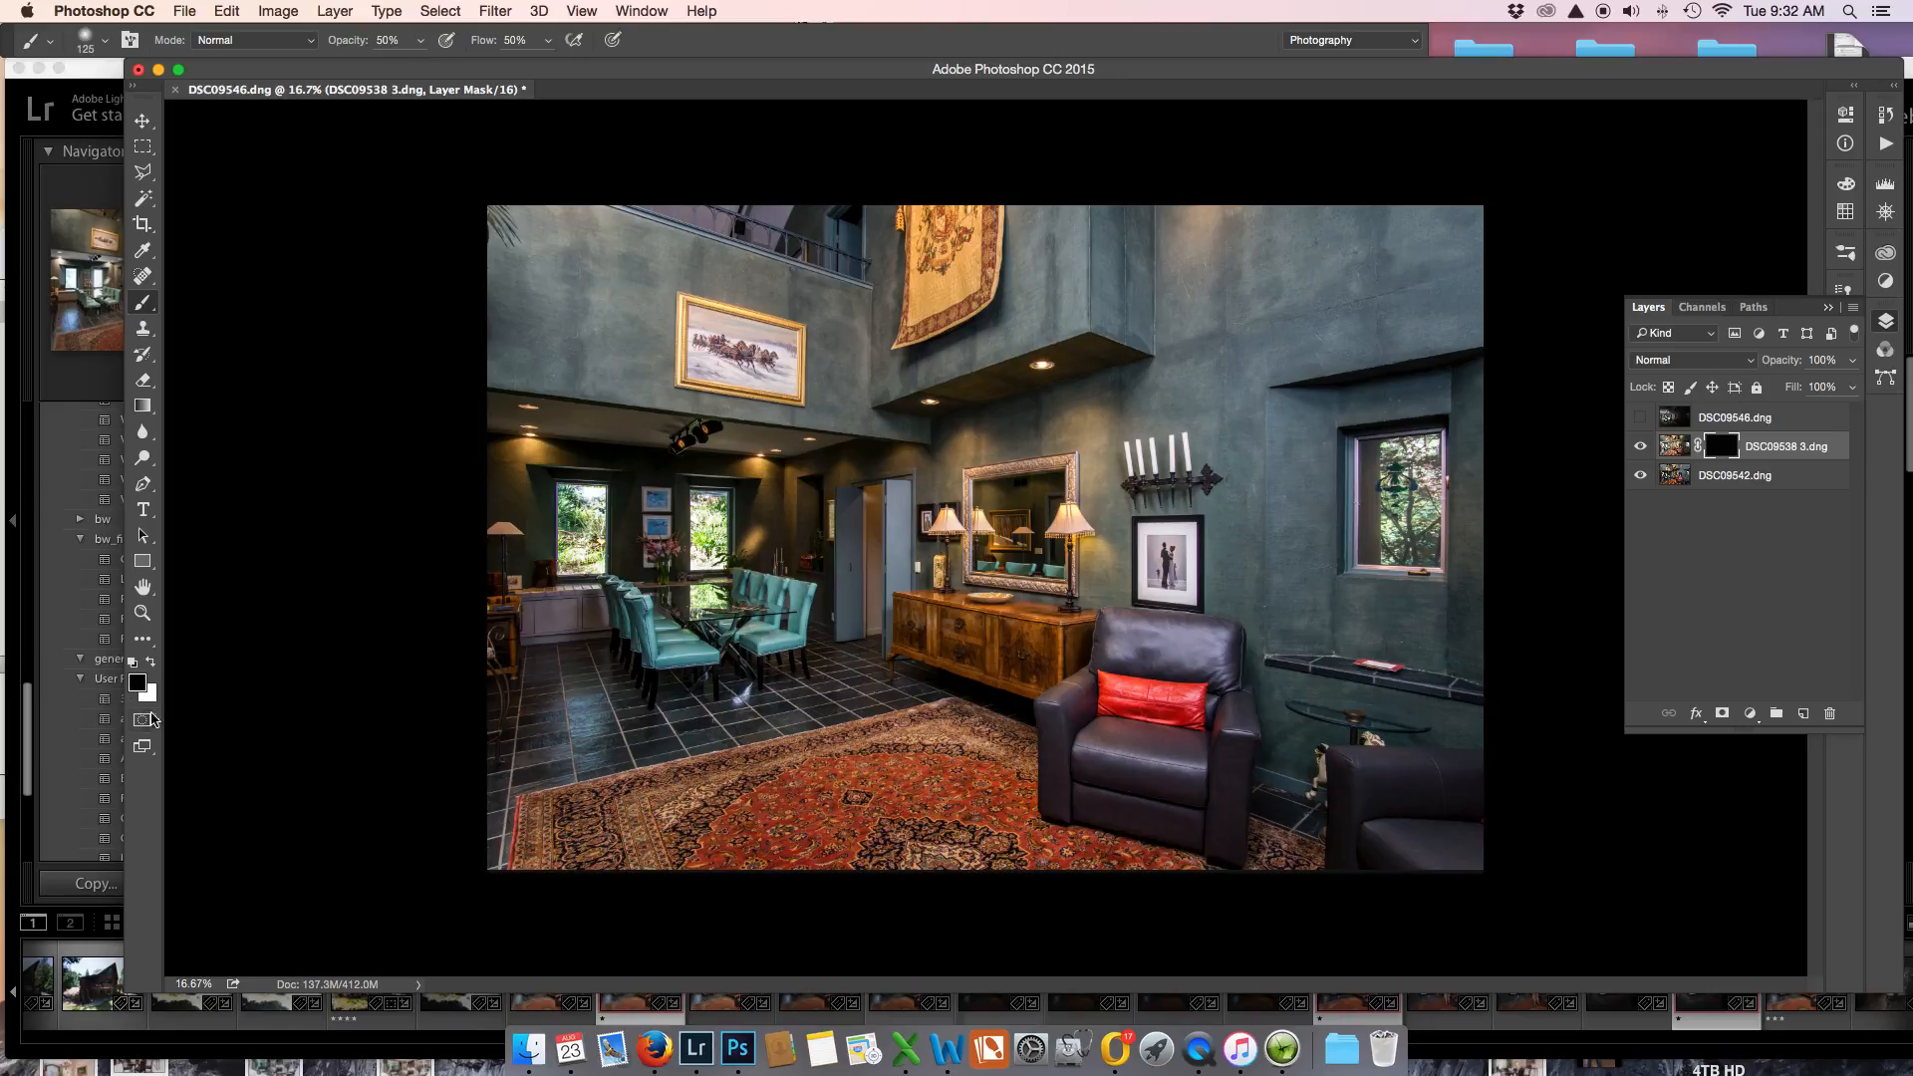
Set the brush to paint white at 100% opacity and 7% flow.
key(x)
right_click(640, 422)
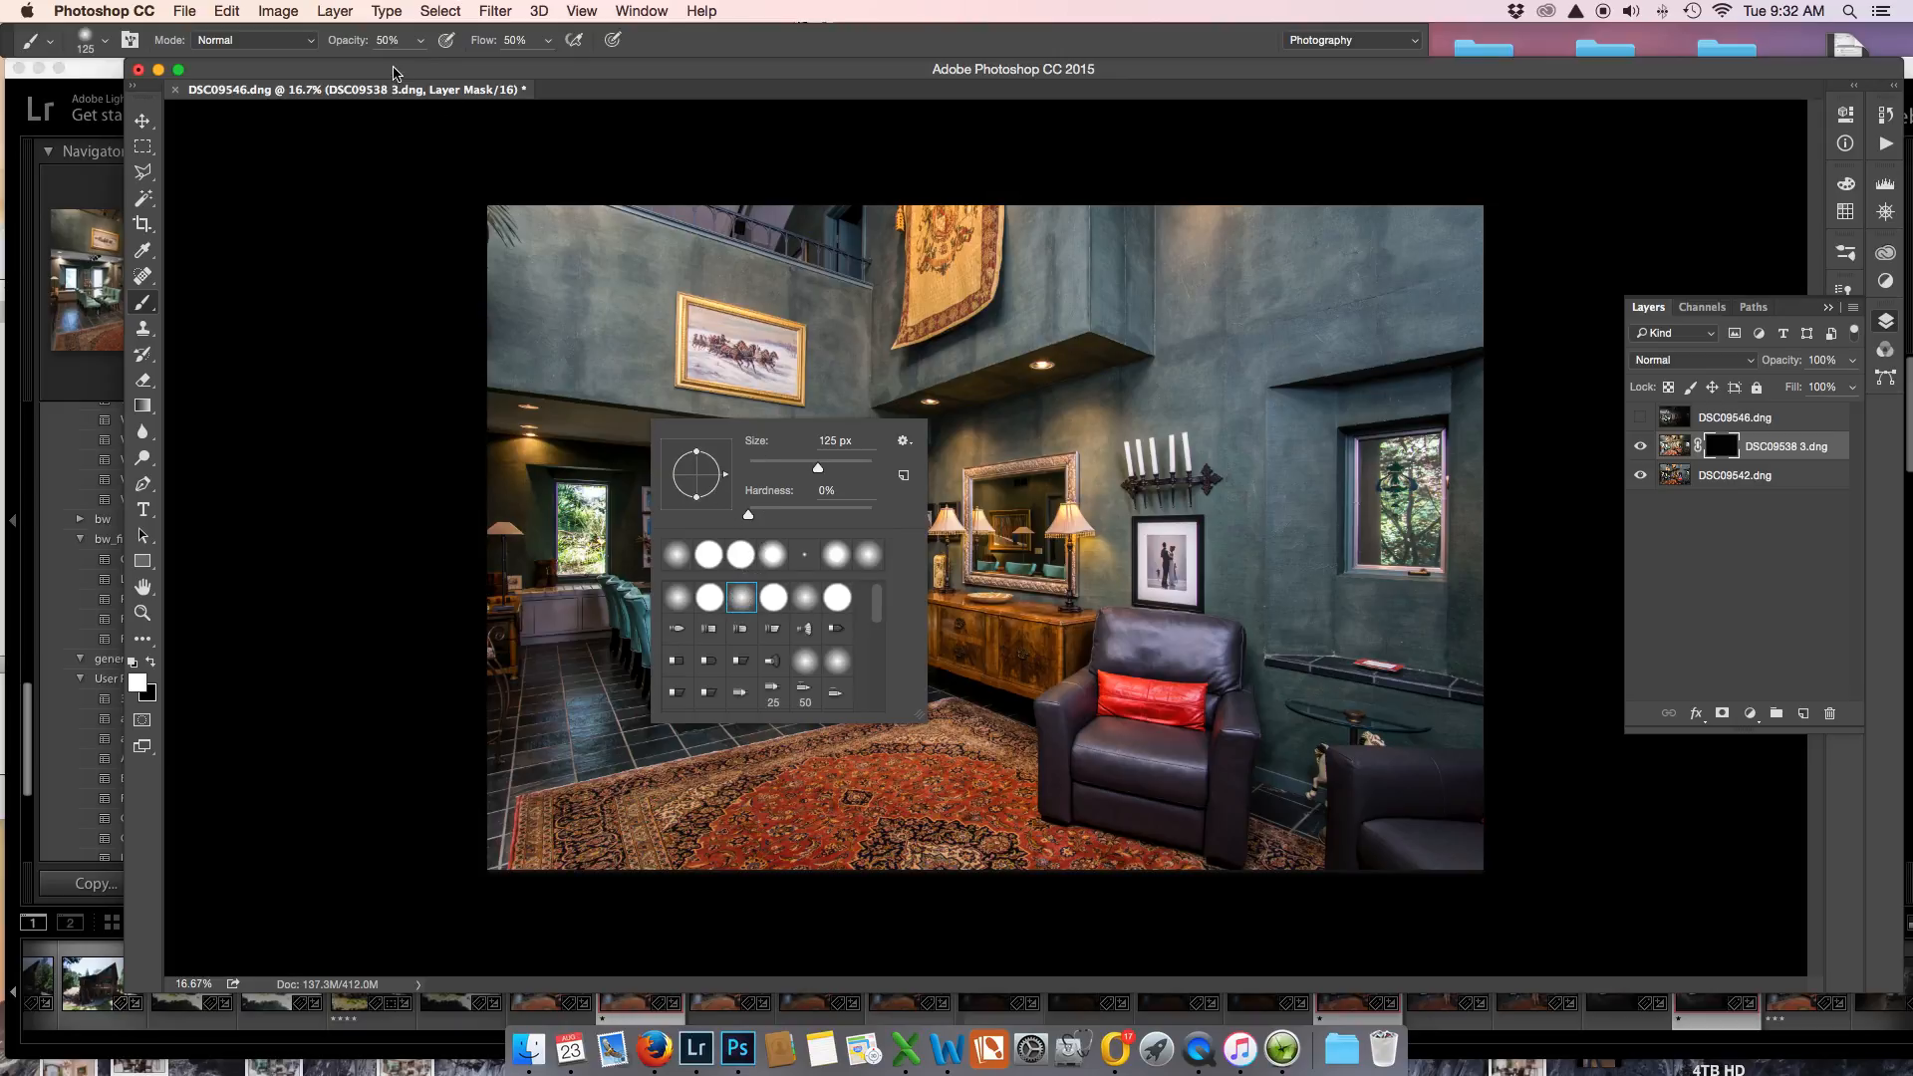
click(385, 41)
text(100)
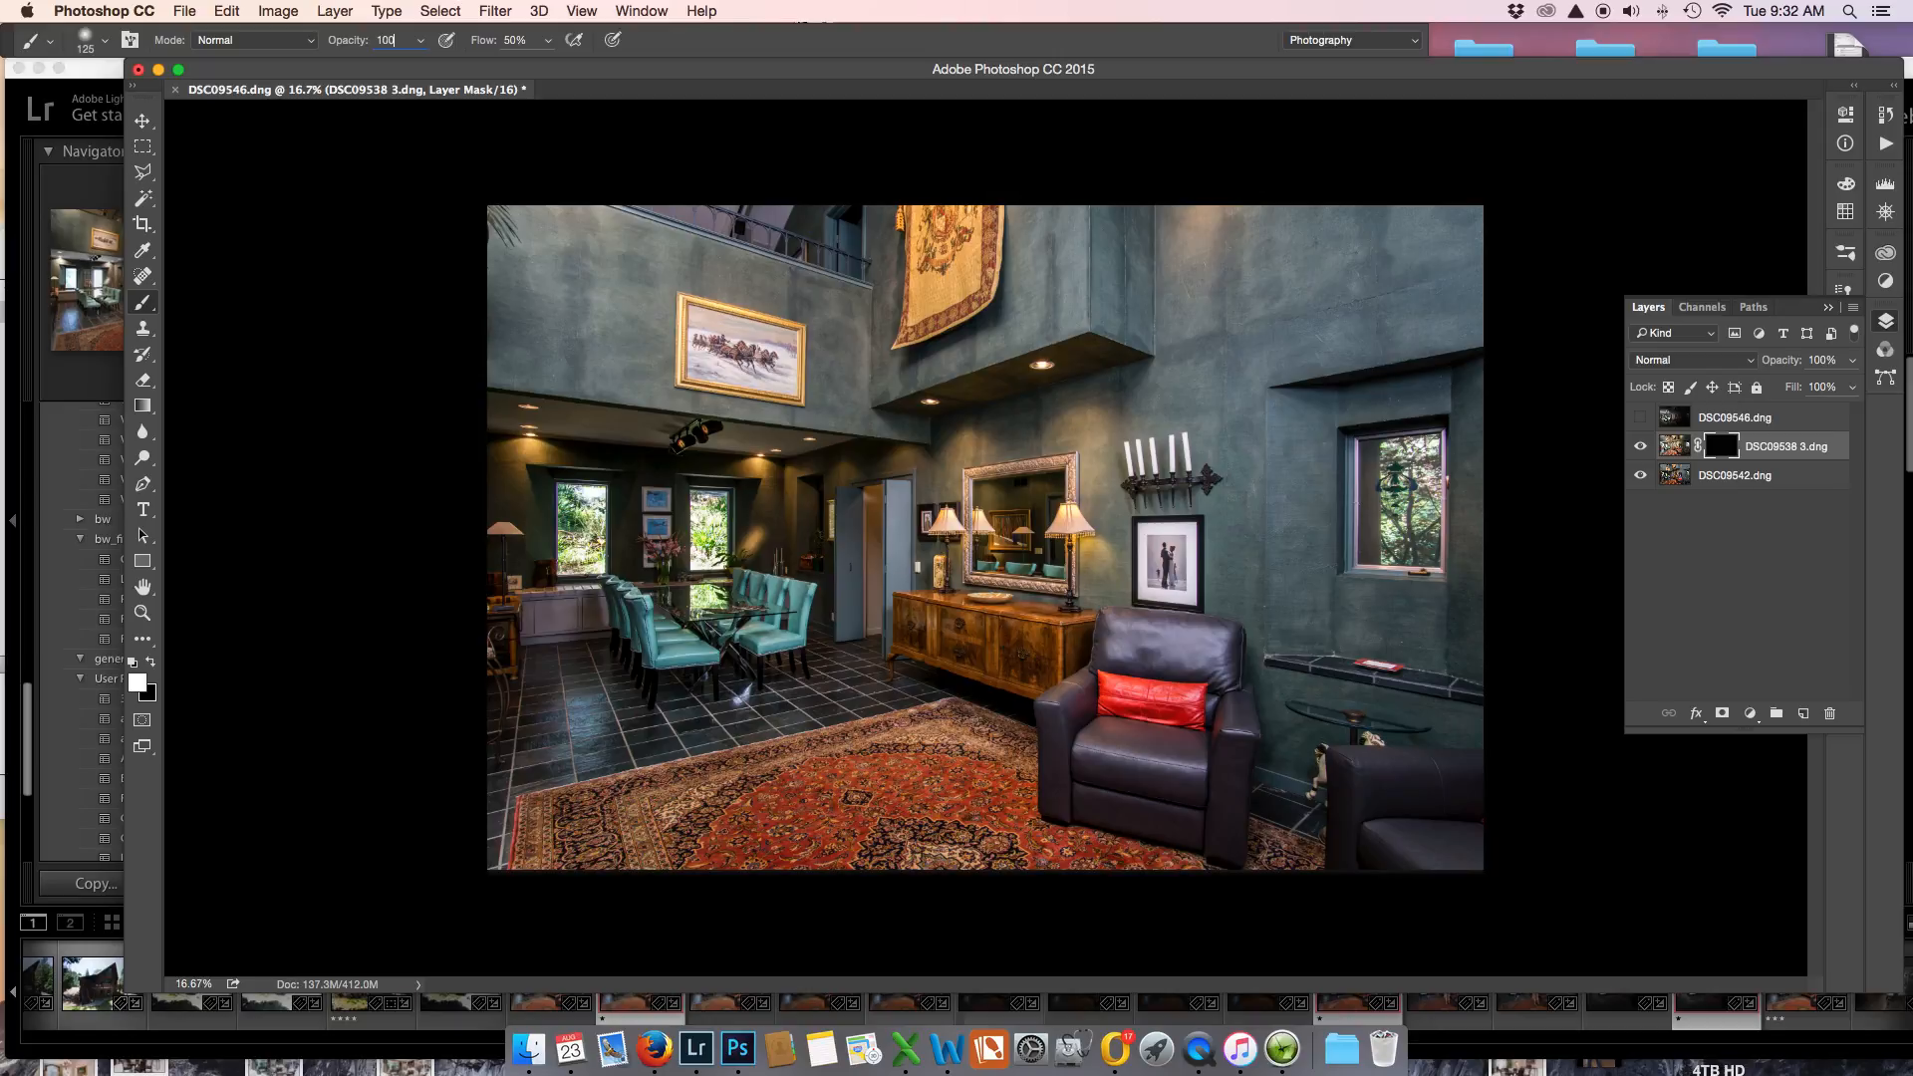
key(Tab)
Paint white over the dining area on the DSC09538 3.dng mask with a 500 px brush, and black over the floor beside the chairs.
key(super+equal)
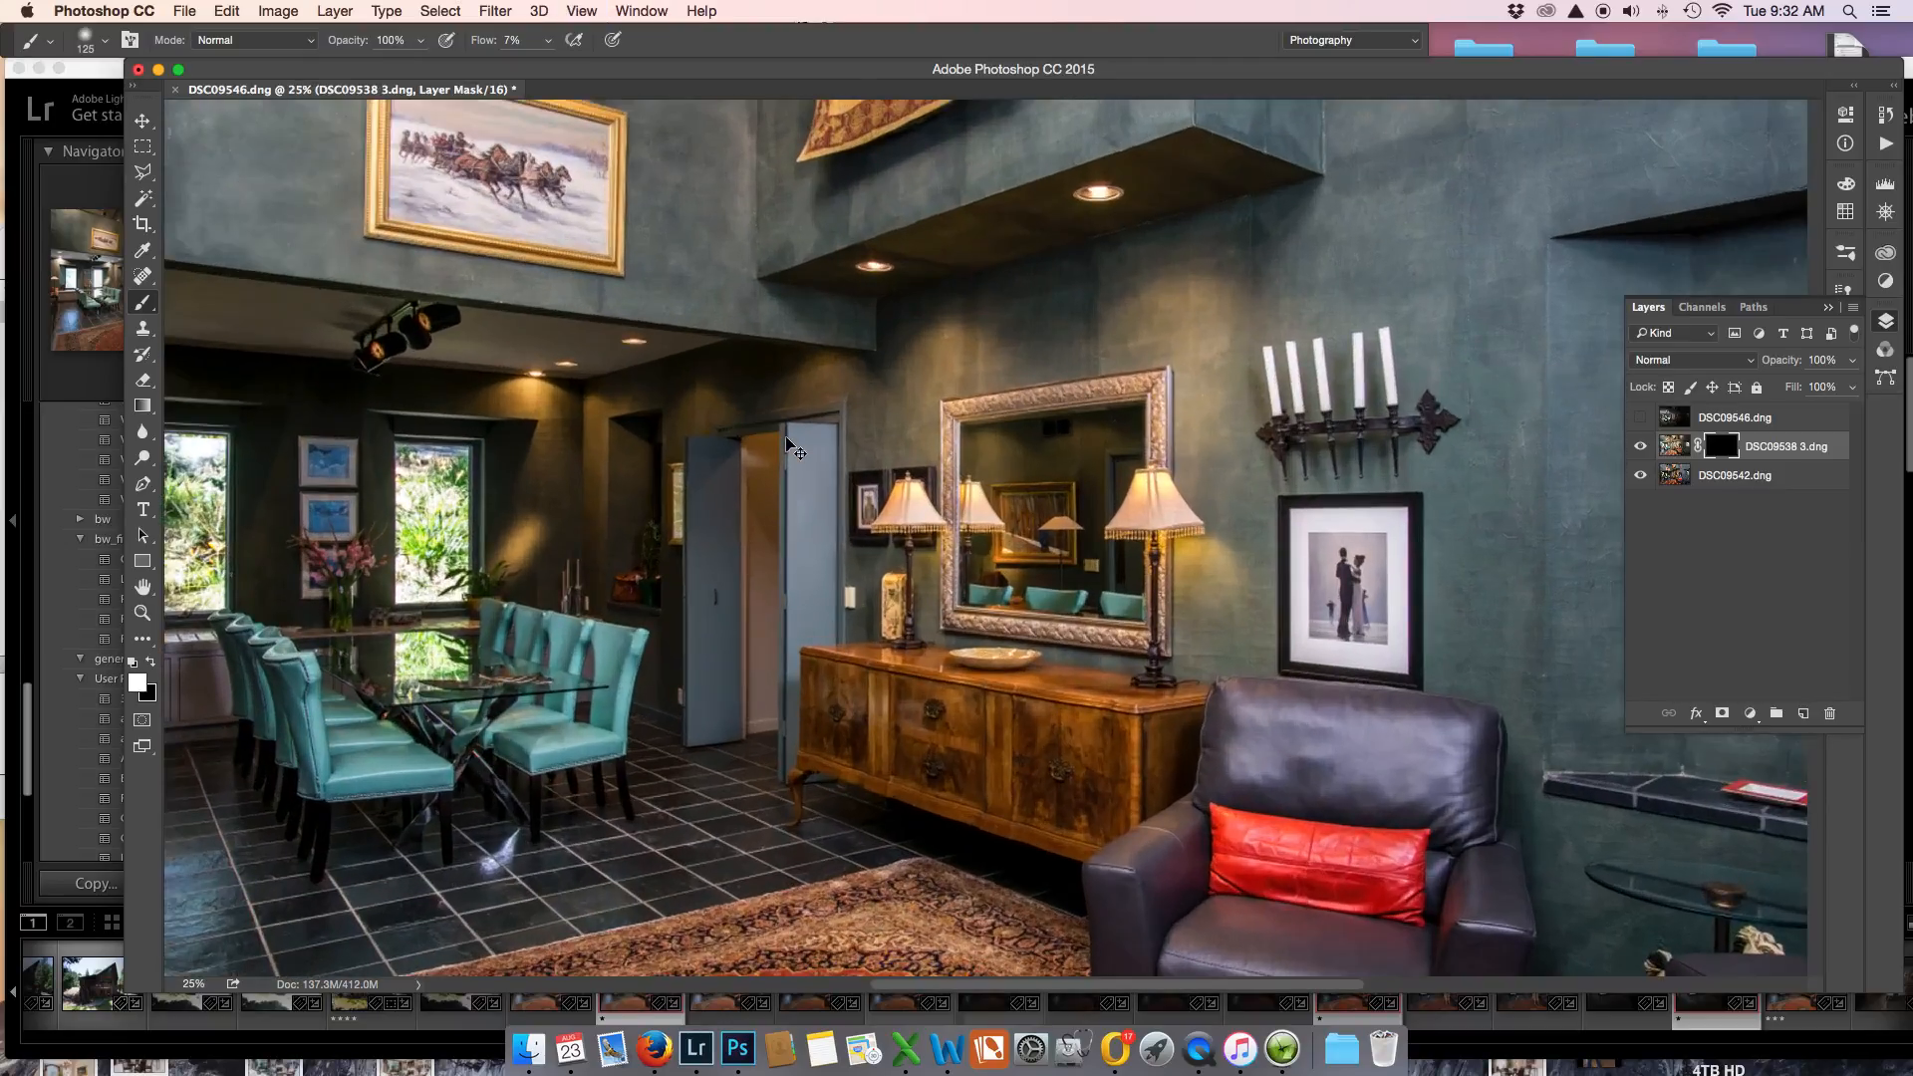
key(super+equal)
drag(1062, 456, 1764, 456)
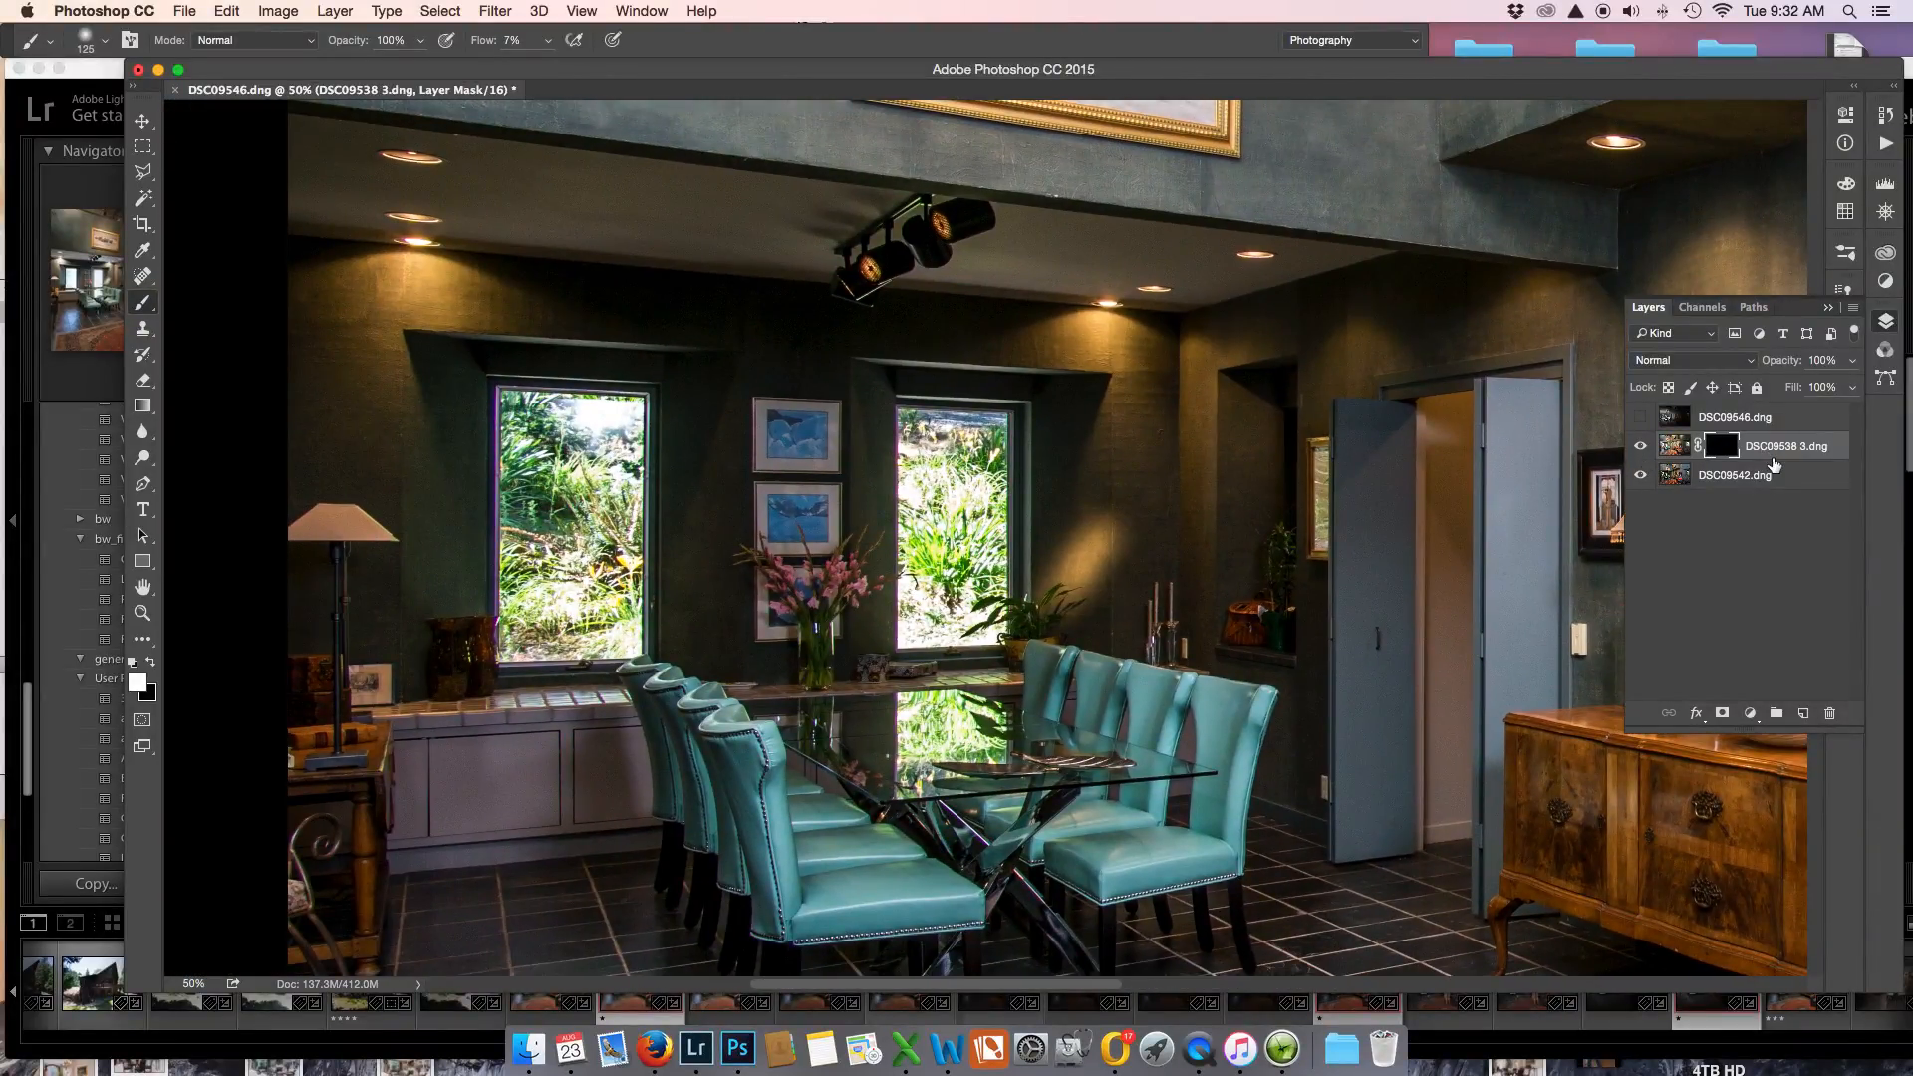
key(super+minus)
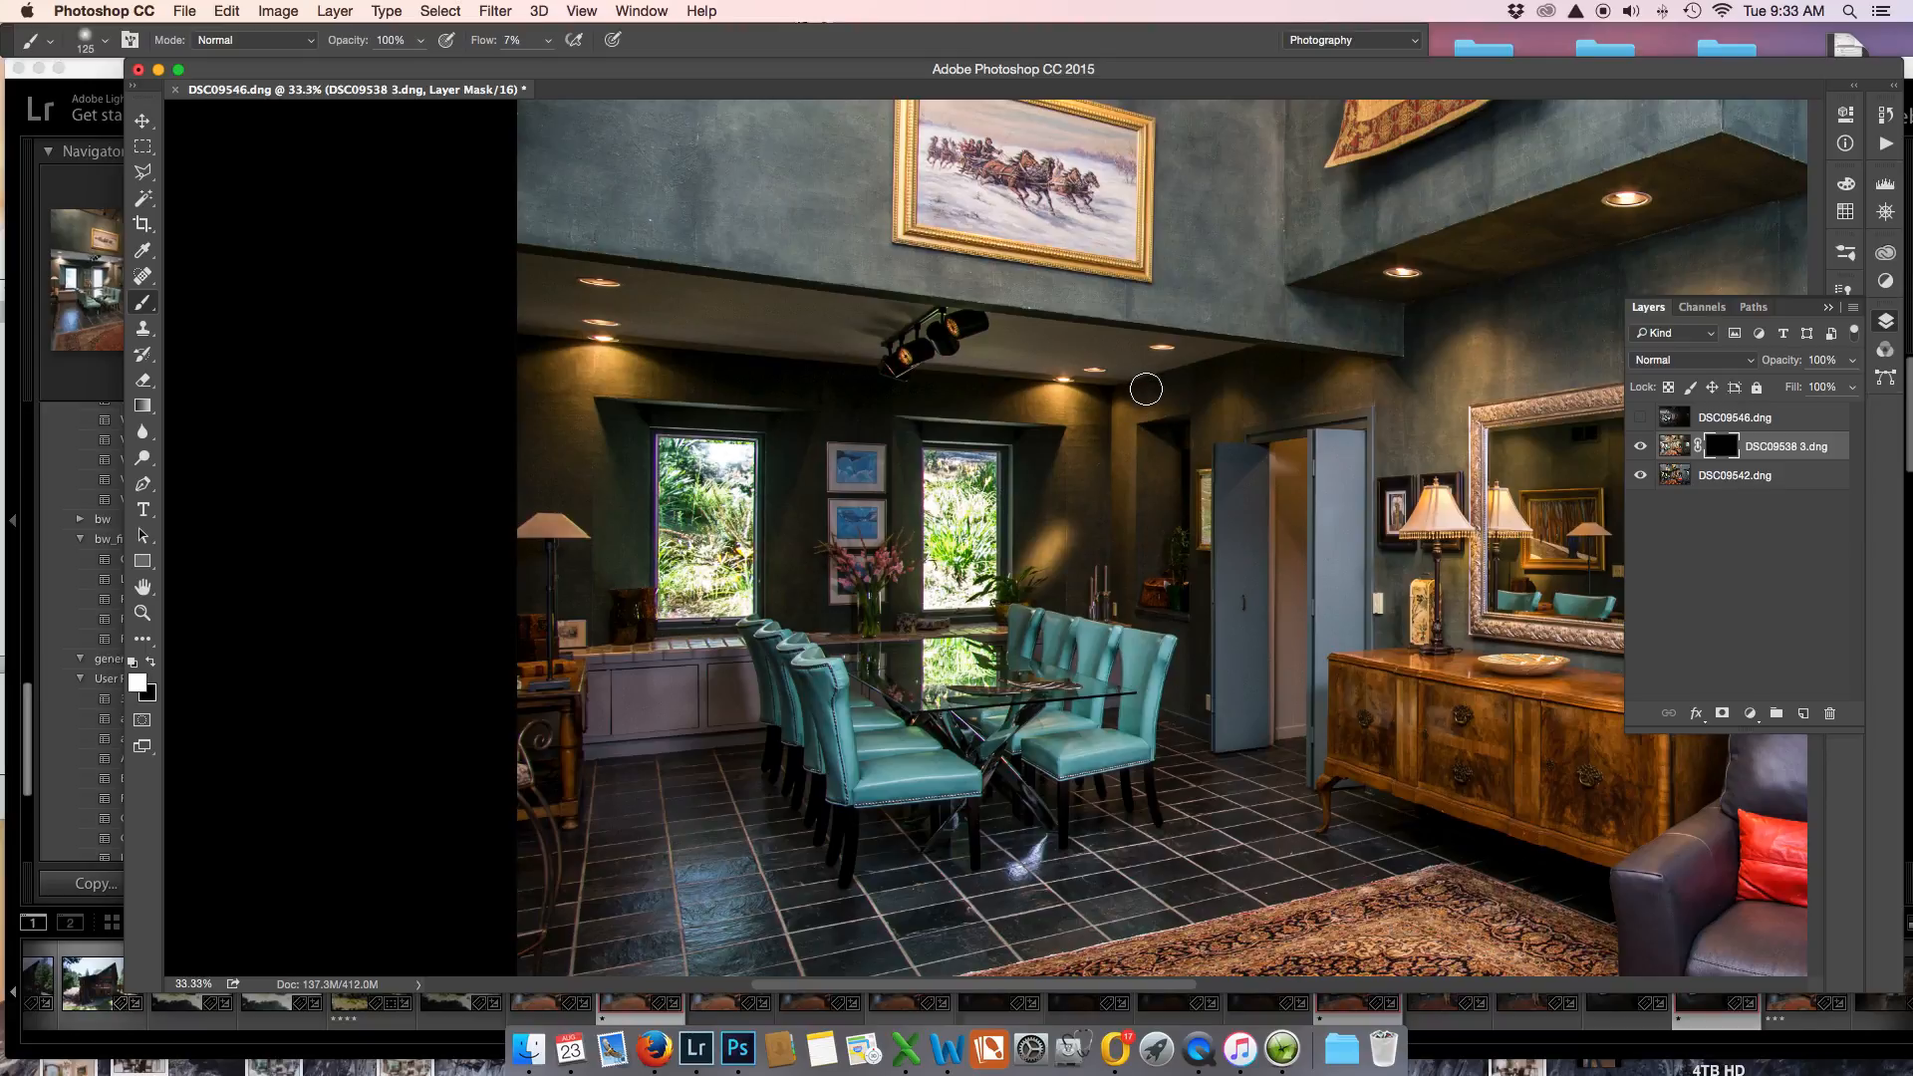
key(bracketright)
key(bracketright)
key(bracketright)
key(bracketright)
key(bracketright)
key(bracketright)
key(bracketright)
mouse_move(1222, 399)
mouse_down()
mouse_move(696, 318)
mouse_move(975, 364)
mouse_move(631, 333)
mouse_move(721, 351)
mouse_move(575, 360)
mouse_move(615, 321)
mouse_move(523, 289)
mouse_move(1213, 395)
mouse_move(1227, 619)
mouse_move(1204, 384)
mouse_move(1169, 563)
mouse_move(1218, 464)
mouse_move(1358, 429)
mouse_move(1260, 423)
mouse_move(1301, 391)
mouse_move(1254, 406)
mouse_move(1282, 459)
mouse_move(1297, 712)
mouse_move(1290, 464)
mouse_move(1197, 433)
mouse_move(1133, 441)
mouse_move(1070, 509)
mouse_move(1052, 681)
mouse_move(1082, 477)
mouse_move(1105, 510)
mouse_move(1090, 631)
mouse_move(1184, 668)
mouse_move(863, 687)
mouse_move(1036, 671)
mouse_move(948, 680)
mouse_move(1191, 752)
mouse_move(1051, 735)
mouse_move(1005, 775)
mouse_move(1030, 780)
mouse_move(1069, 746)
mouse_move(897, 727)
mouse_move(858, 511)
mouse_move(808, 712)
mouse_move(836, 473)
mouse_move(856, 655)
mouse_move(848, 478)
mouse_move(828, 581)
mouse_move(855, 376)
mouse_move(837, 351)
mouse_move(589, 341)
mouse_move(597, 687)
mouse_move(525, 674)
mouse_move(673, 687)
mouse_move(909, 767)
mouse_move(1095, 736)
mouse_move(1031, 722)
mouse_move(1041, 414)
mouse_move(814, 387)
mouse_move(722, 317)
mouse_move(917, 320)
mouse_move(811, 299)
mouse_move(911, 379)
mouse_move(876, 315)
mouse_move(854, 435)
mouse_move(1135, 518)
mouse_move(1187, 683)
mouse_move(661, 781)
mouse_move(640, 705)
mouse_move(696, 796)
mouse_move(667, 787)
mouse_move(704, 853)
mouse_up()
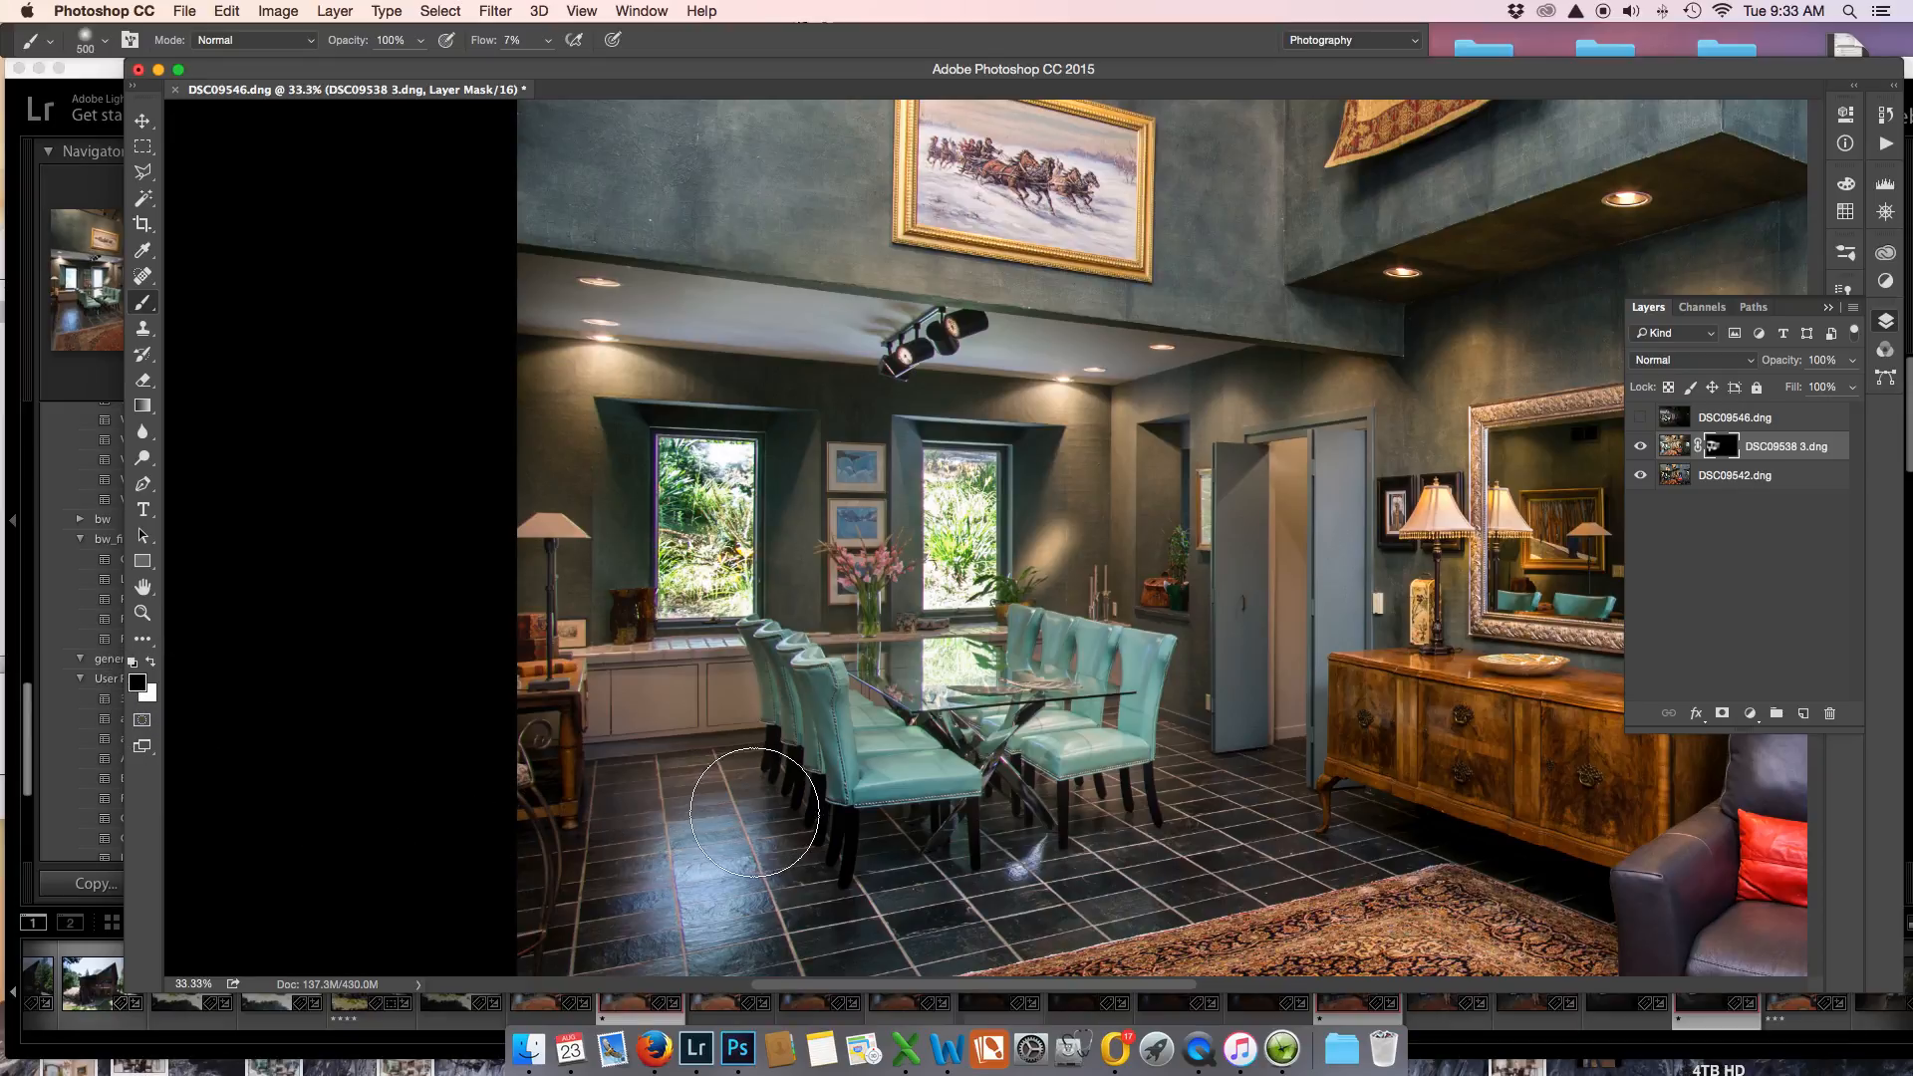
drag(720, 903, 708, 844)
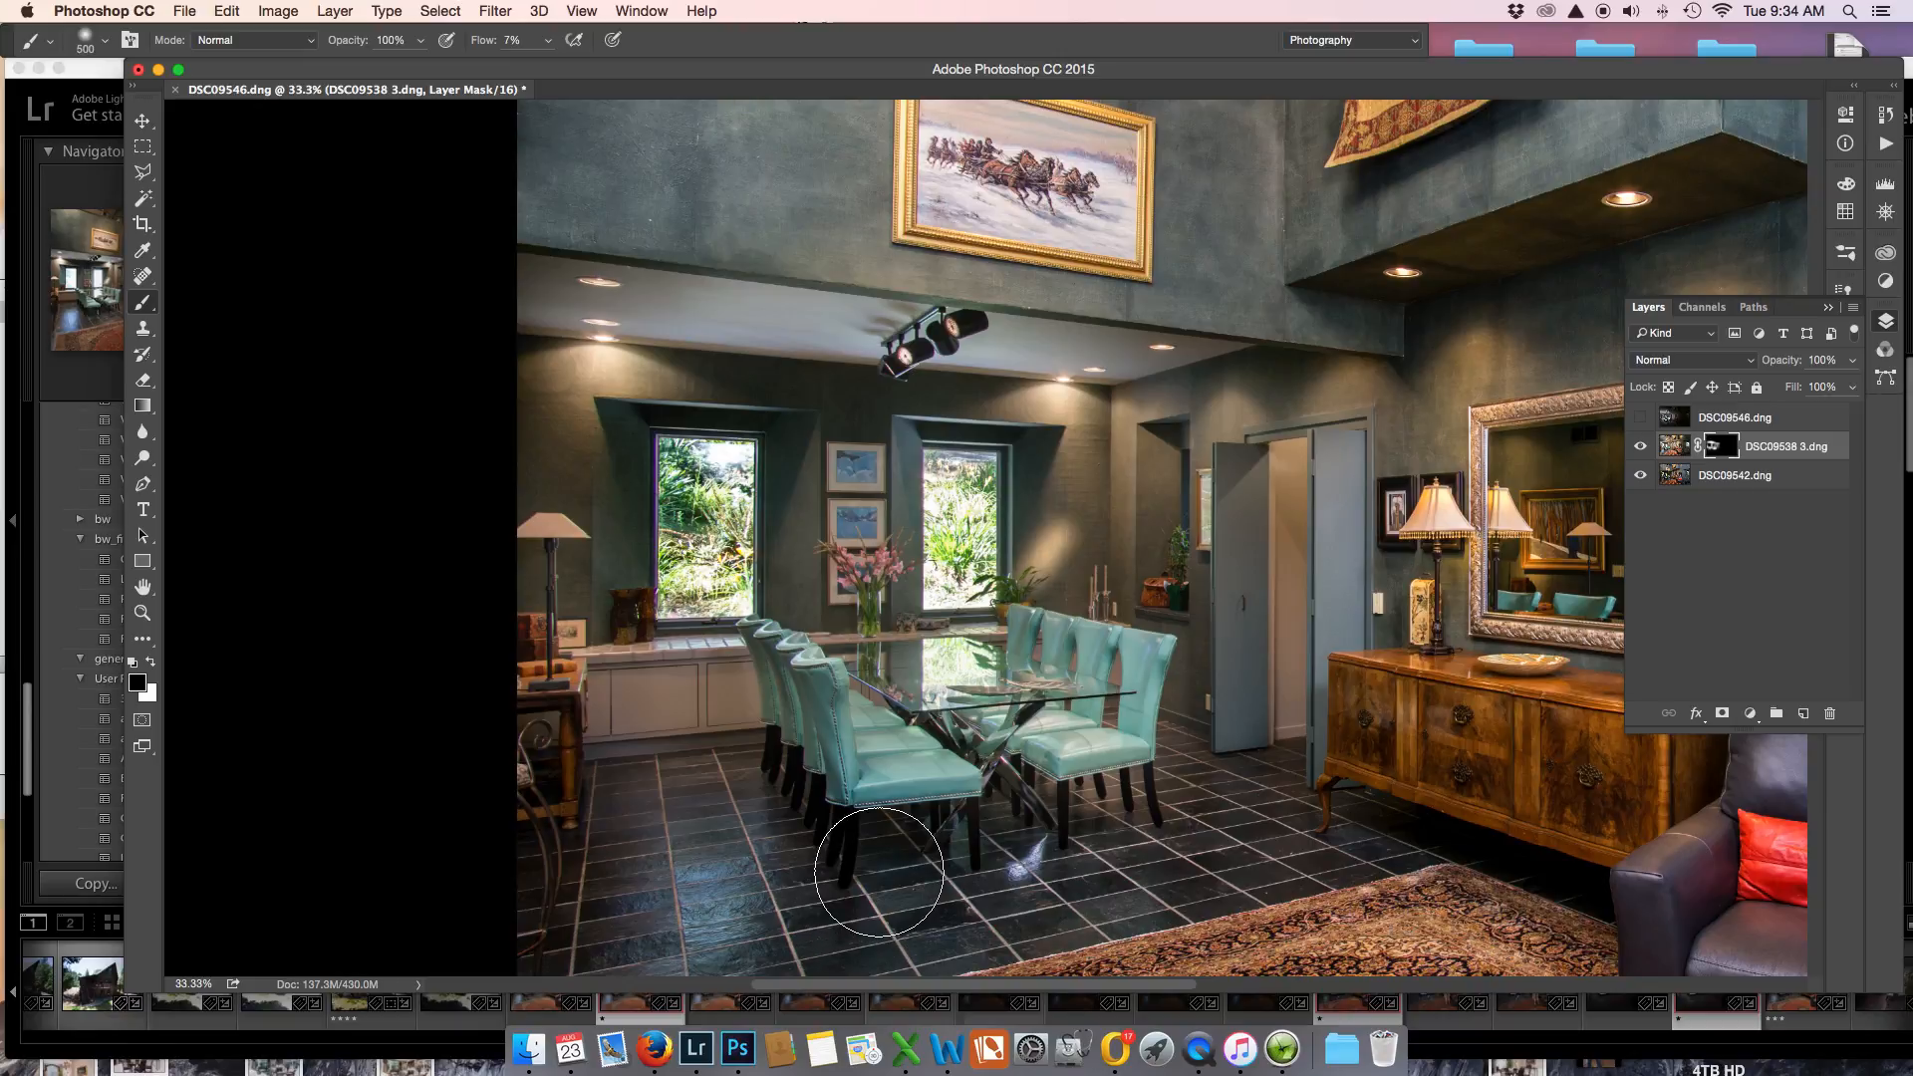
Compare the whole image with and without the masked DSC09538 3.dng layer, leaving the layer visible.
key(super+minus)
key(super+minus)
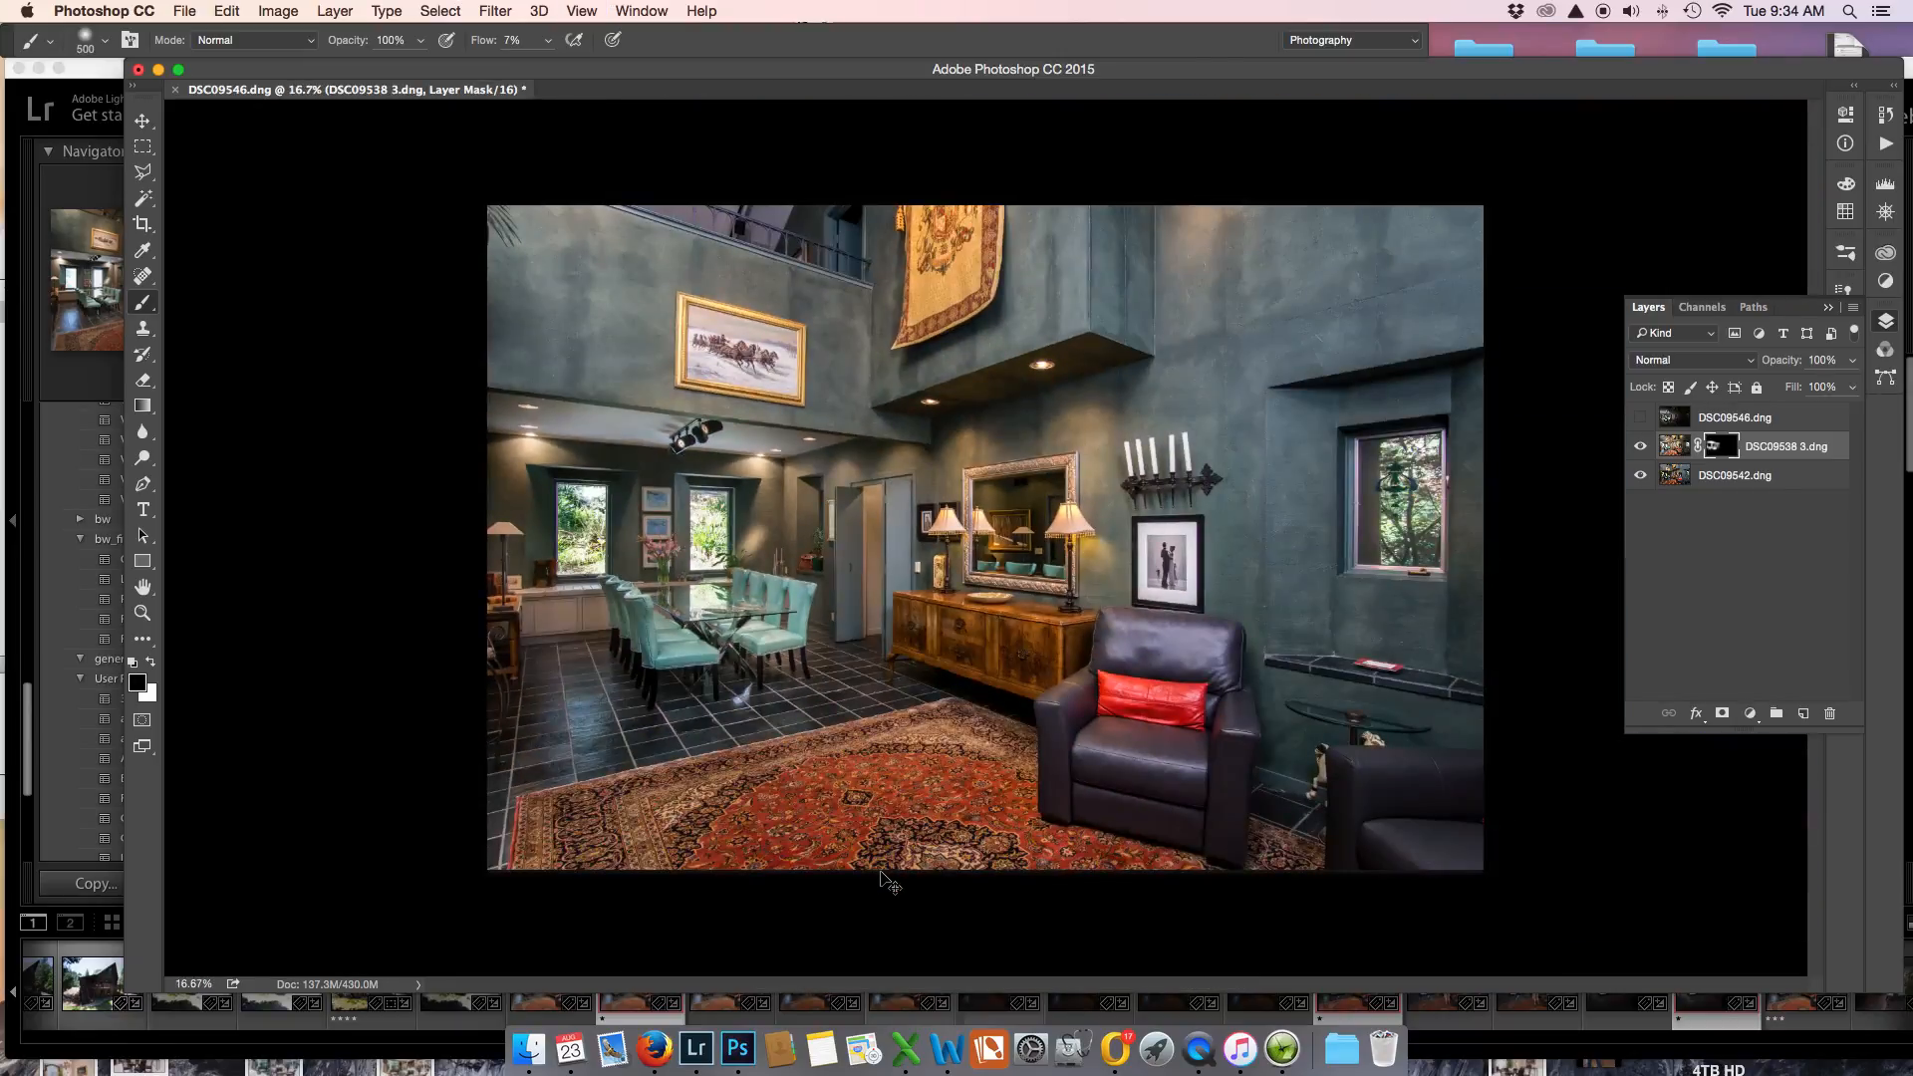
click(1640, 447)
click(1639, 447)
click(1639, 448)
click(1640, 448)
click(1640, 448)
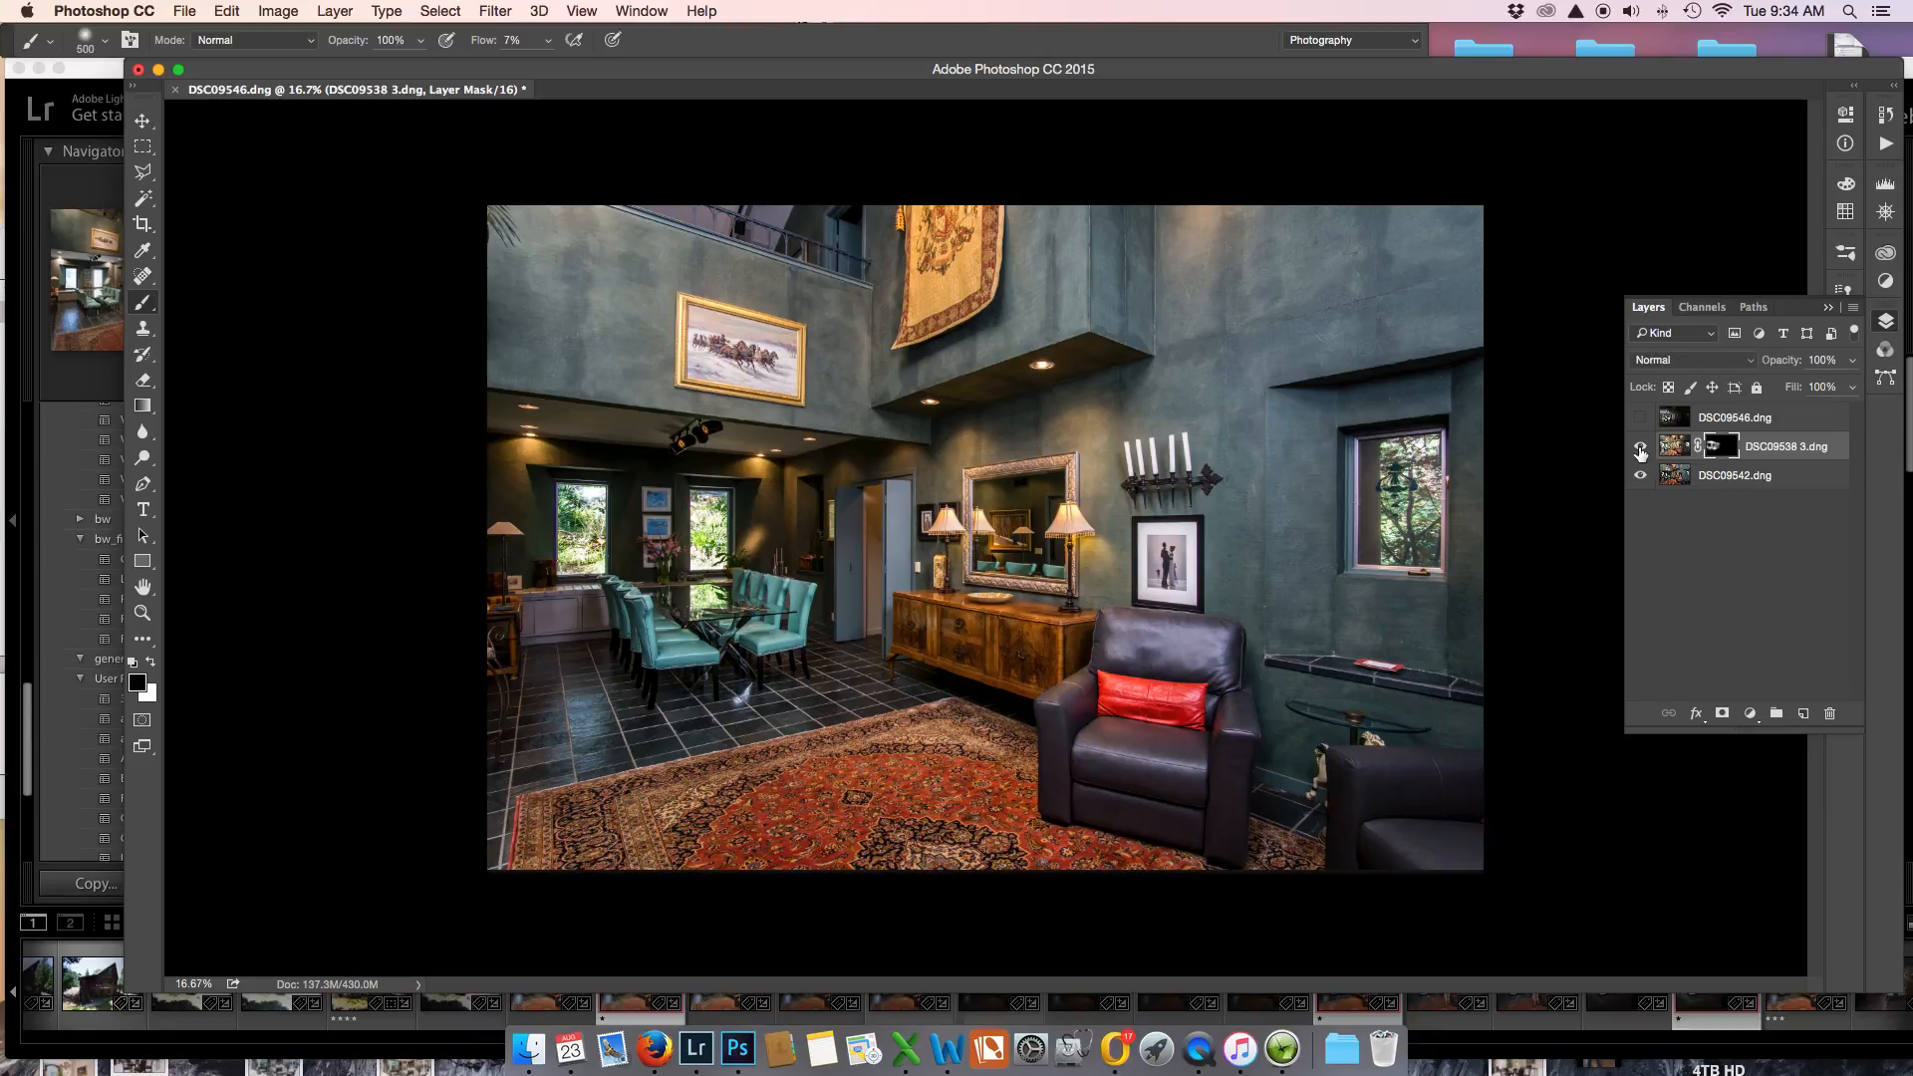
click(1640, 448)
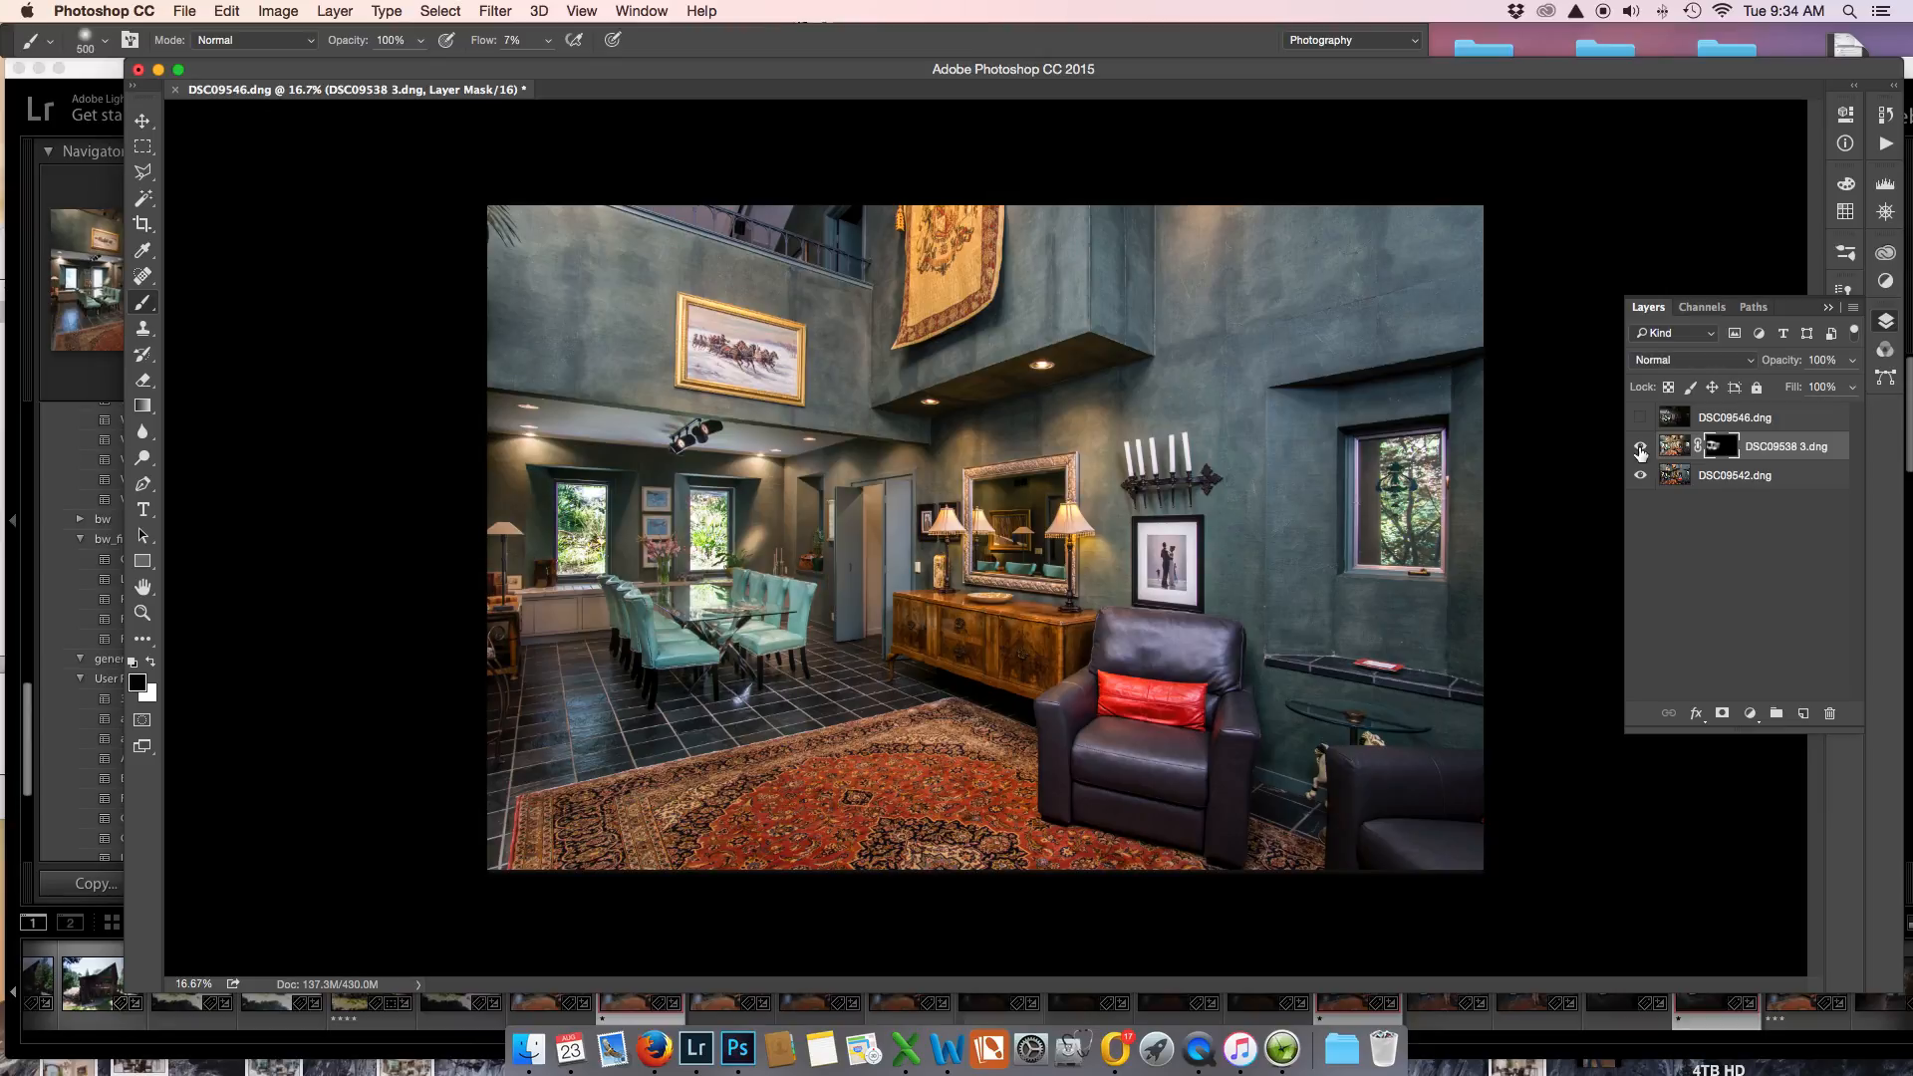
click(1640, 448)
click(1640, 448)
Paint white over the armchair on the DSC09538 3.dng layer mask with an 800 px brush.
key(super+equal)
drag(1194, 549, 729, 346)
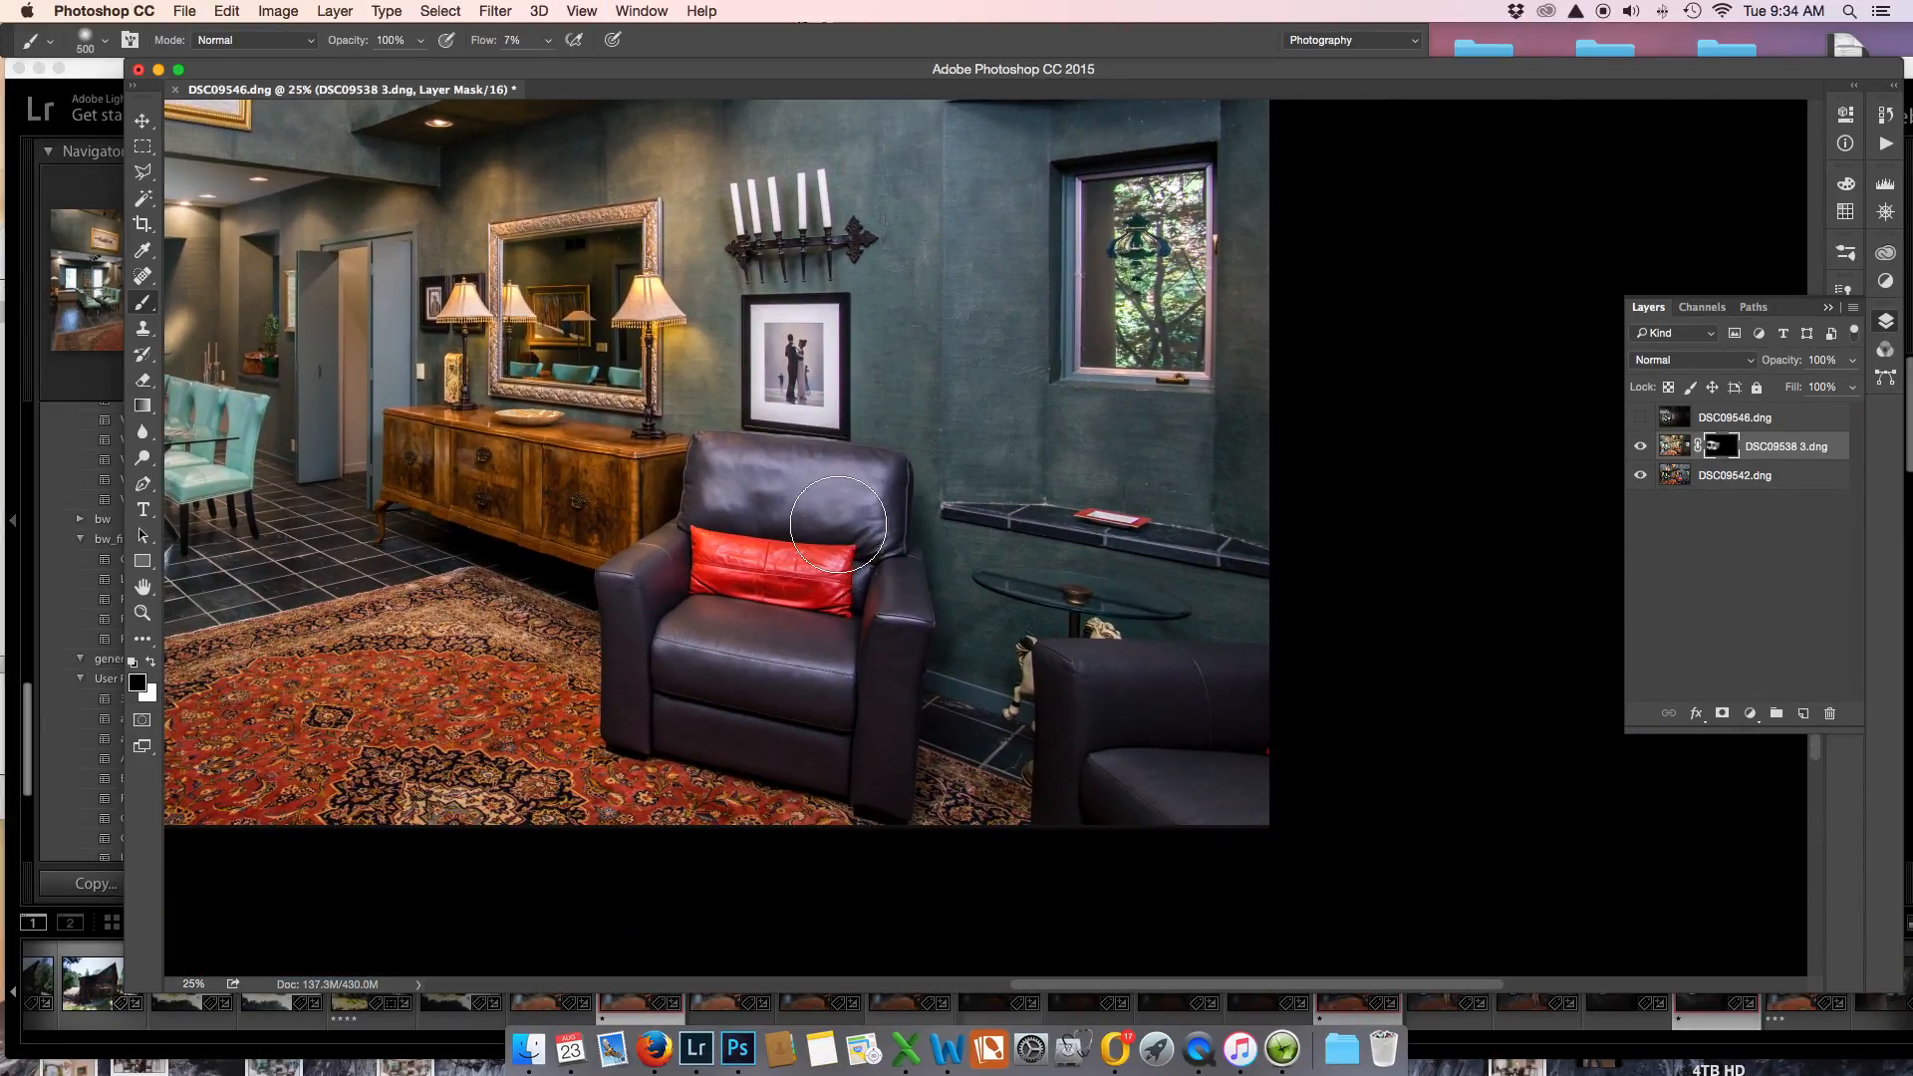
key(bracketright)
key(bracketright)
key(bracketright)
key(x)
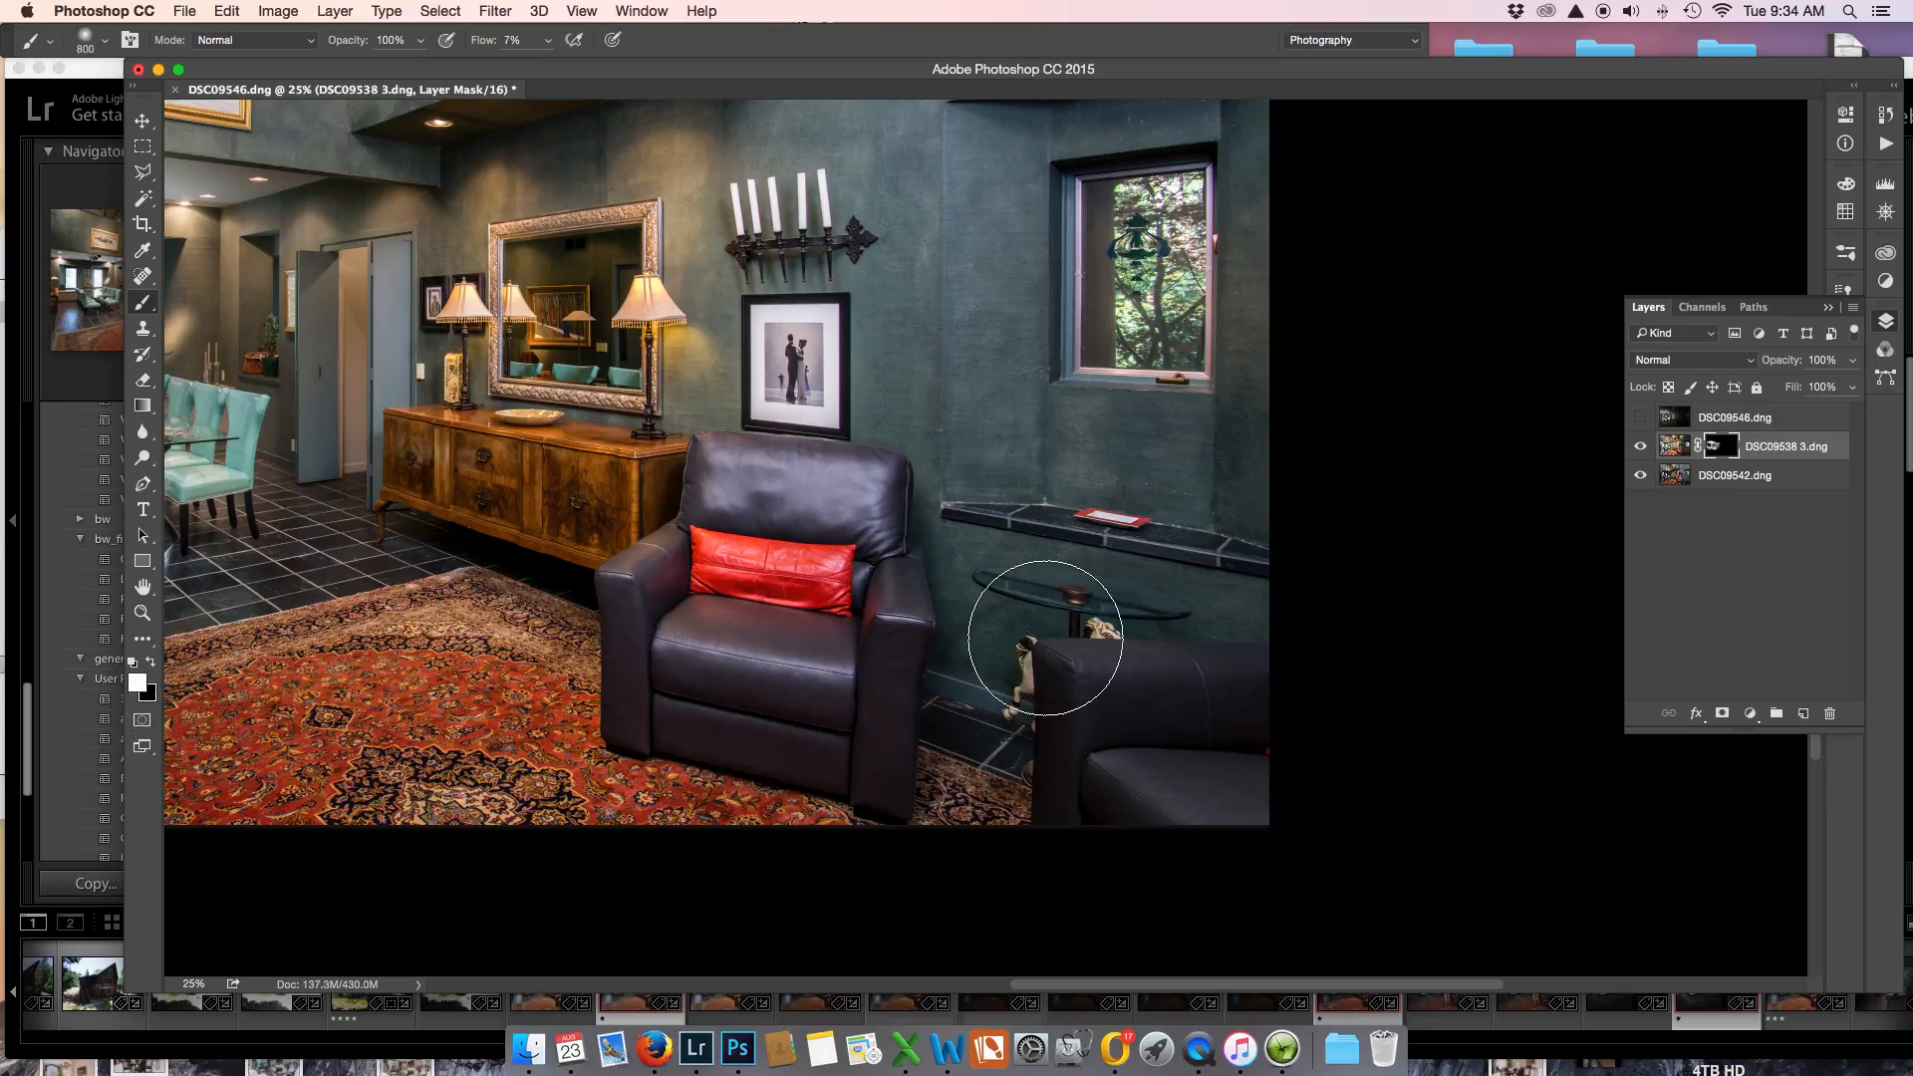
mouse_move(707, 494)
mouse_down()
mouse_move(807, 489)
mouse_move(751, 475)
mouse_move(772, 472)
mouse_up()
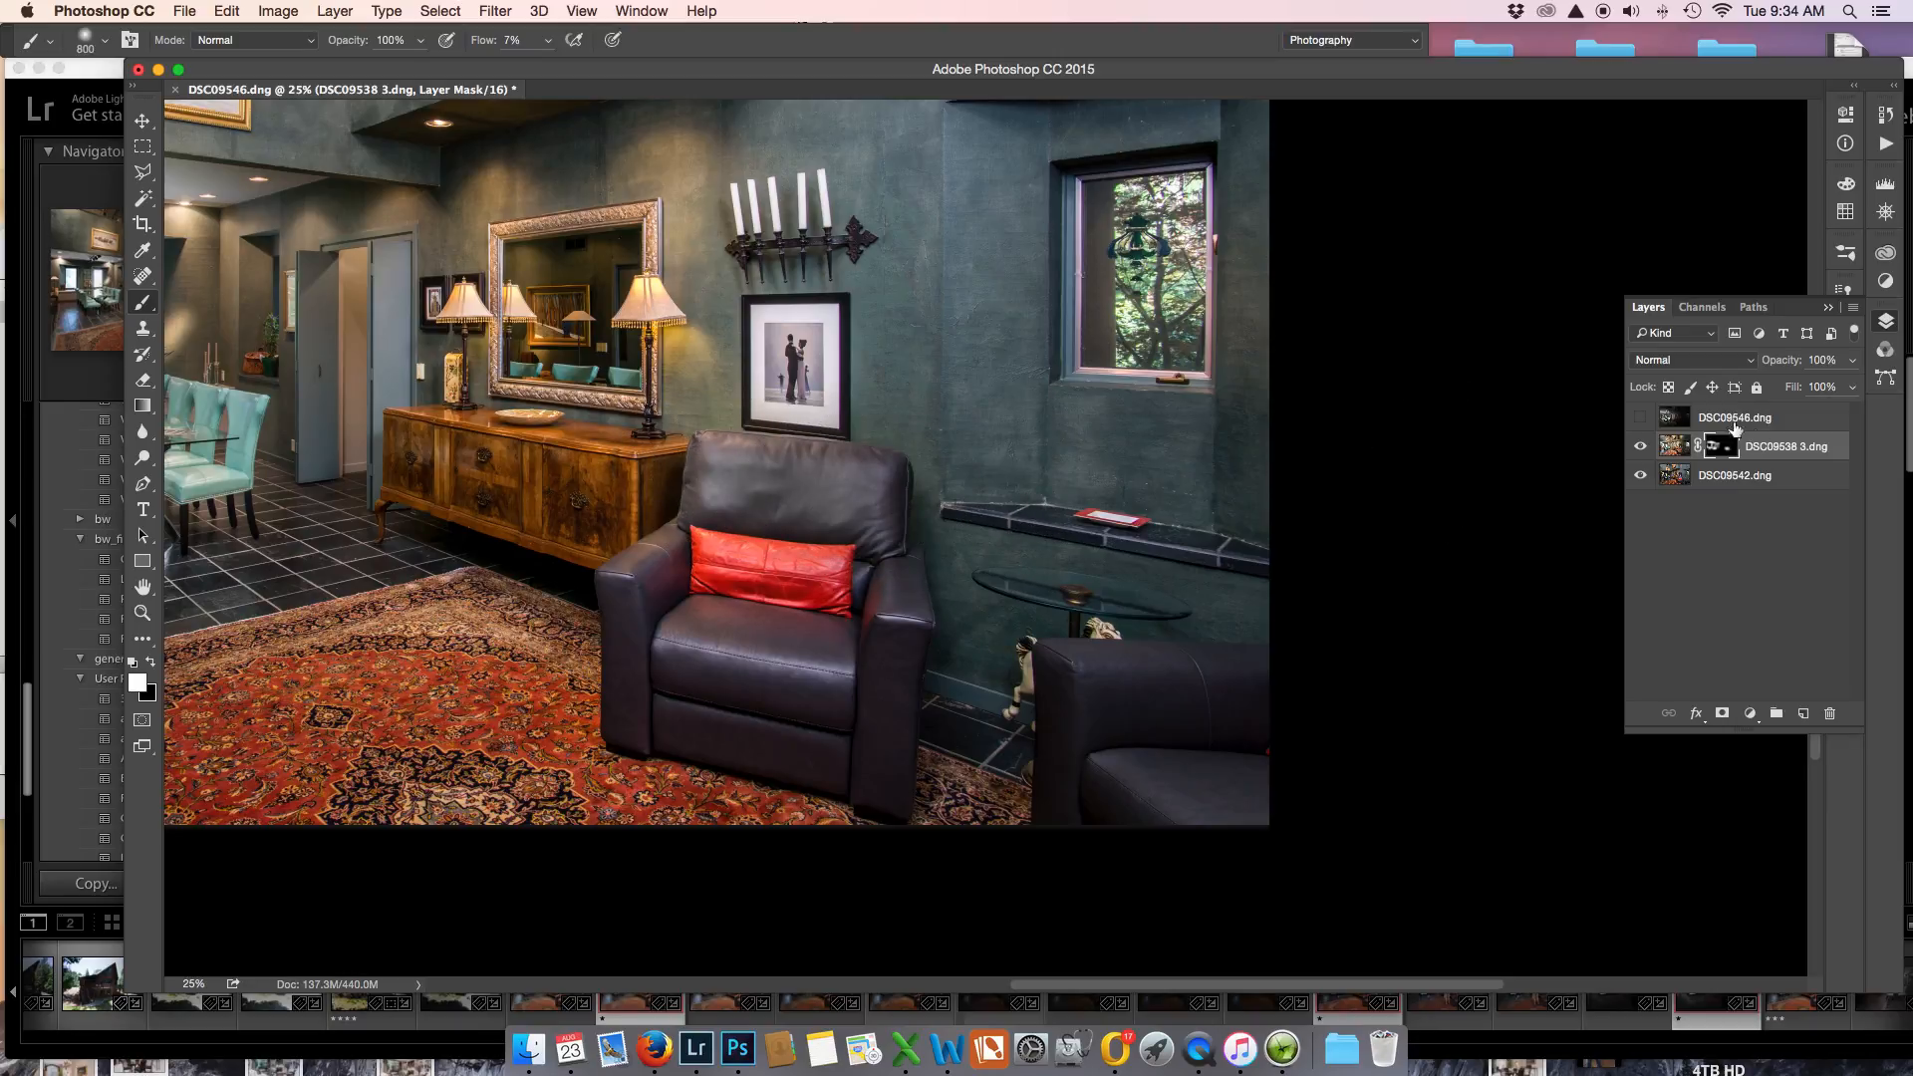
Compare the armchair with and without the masked DSC09538 3.dng layer, leaving the layer visible.
click(1641, 448)
click(1640, 448)
click(1641, 448)
click(1641, 448)
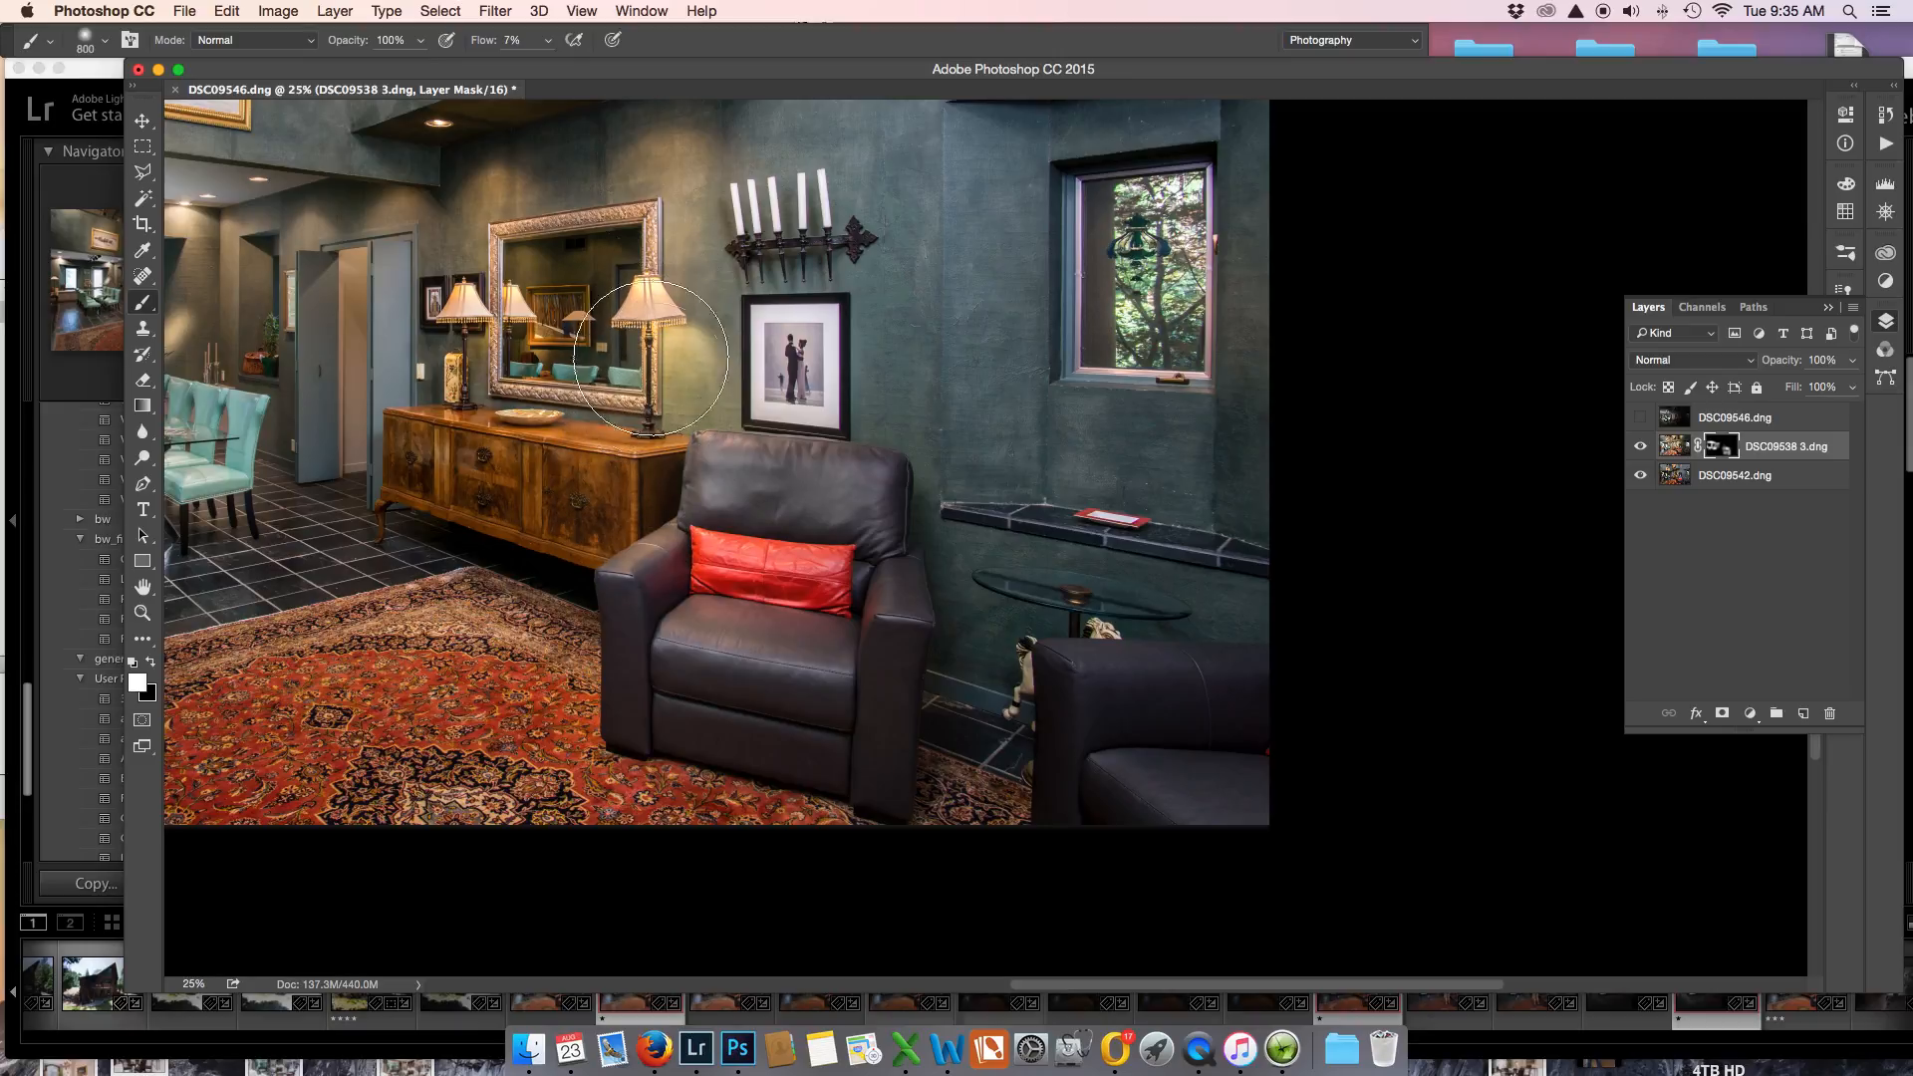
Paint white over the armchair's lower edge, nearby floor and second armchair on the DSC09538 3.dng mask, using 500 px and 800 px brushes.
key(bracketleft)
key(bracketleft)
key(bracketleft)
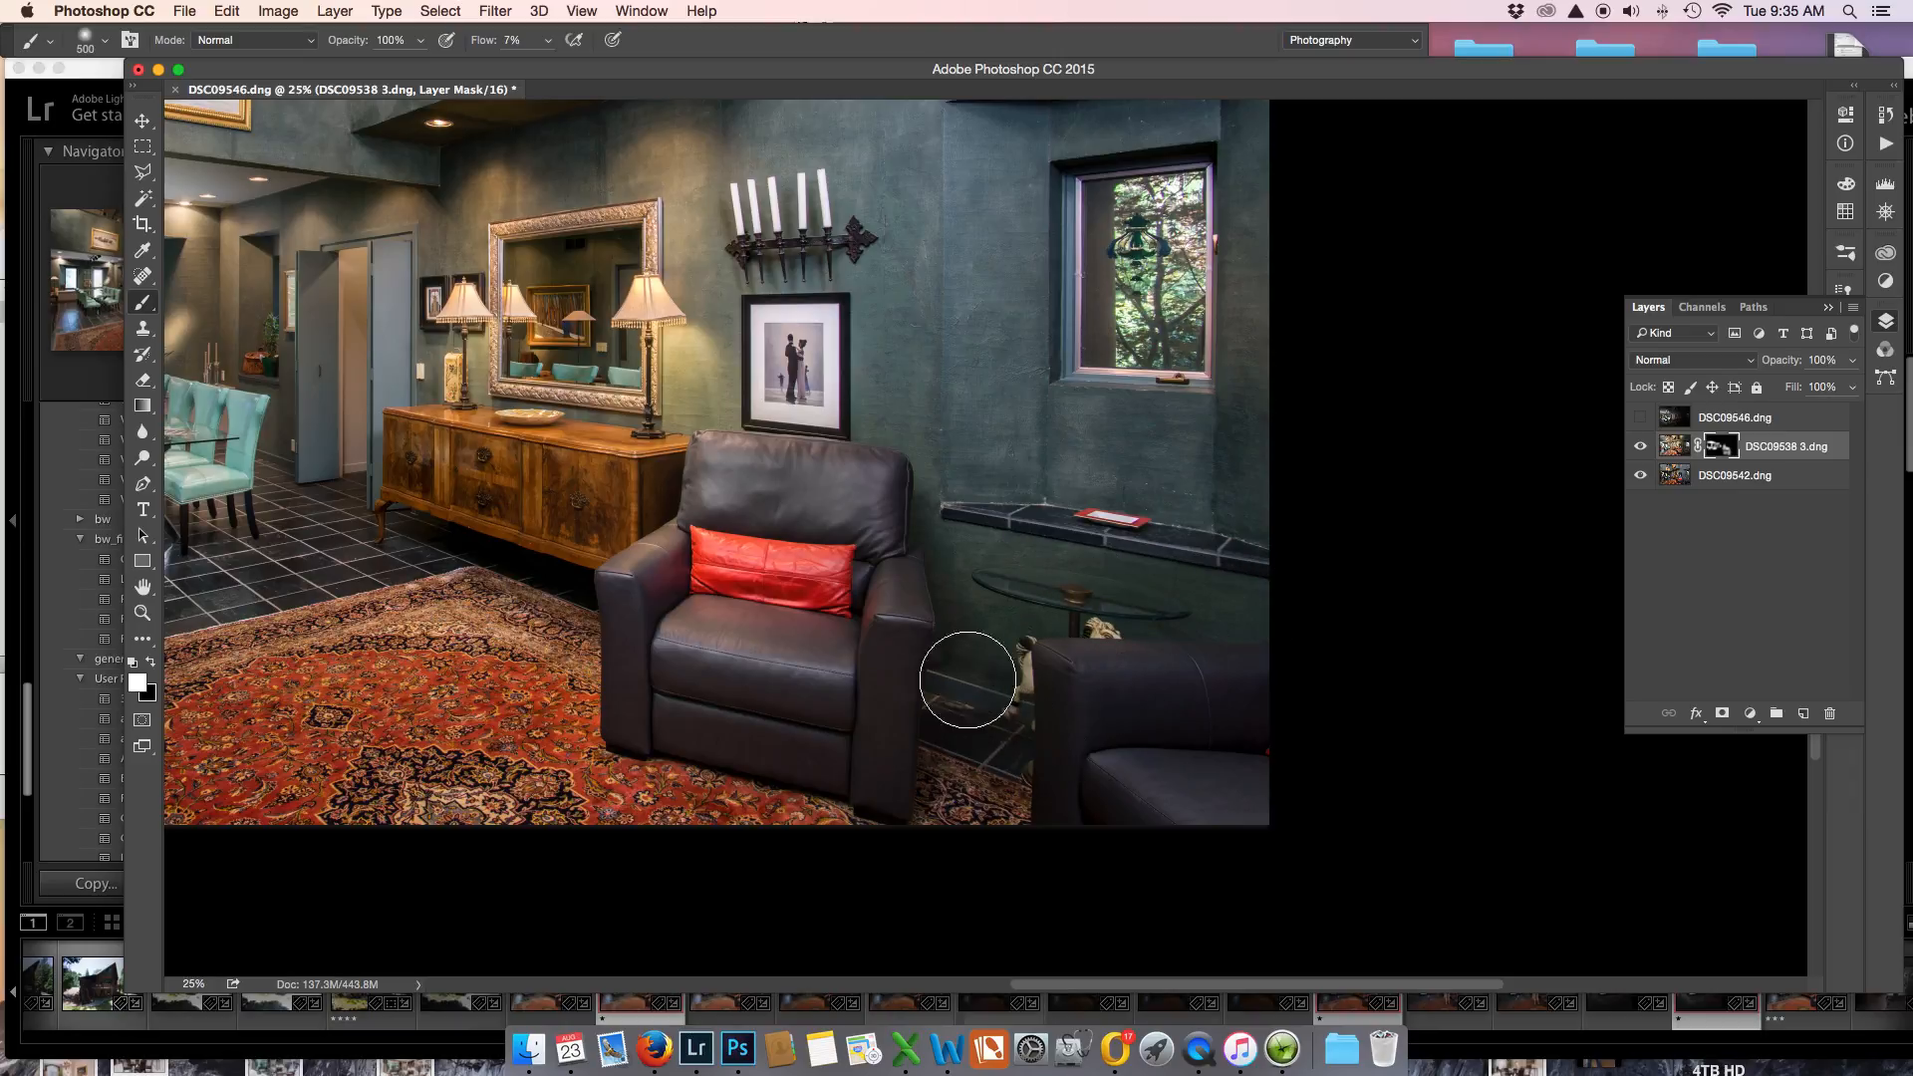
mouse_move(864, 713)
mouse_down()
mouse_move(743, 705)
mouse_move(850, 683)
mouse_move(875, 605)
mouse_up()
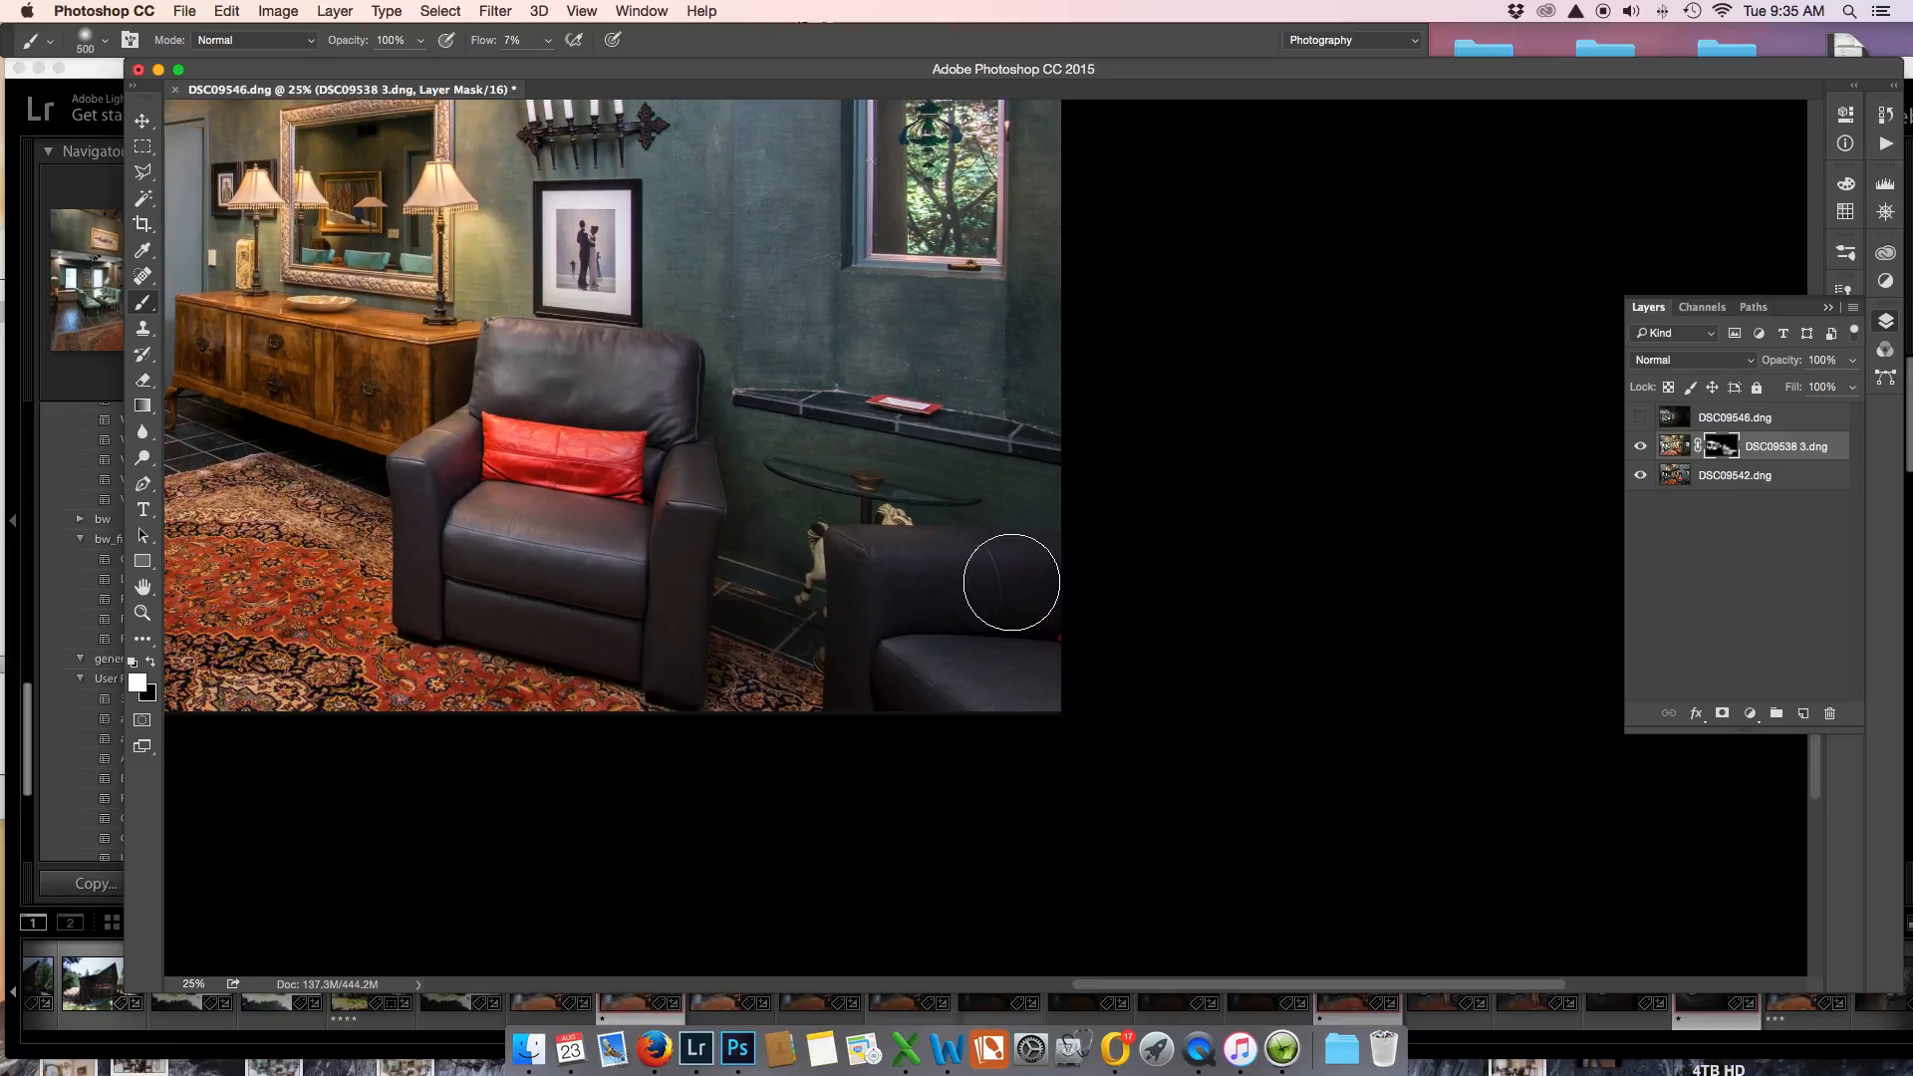
key(bracketright)
key(bracketright)
key(bracketright)
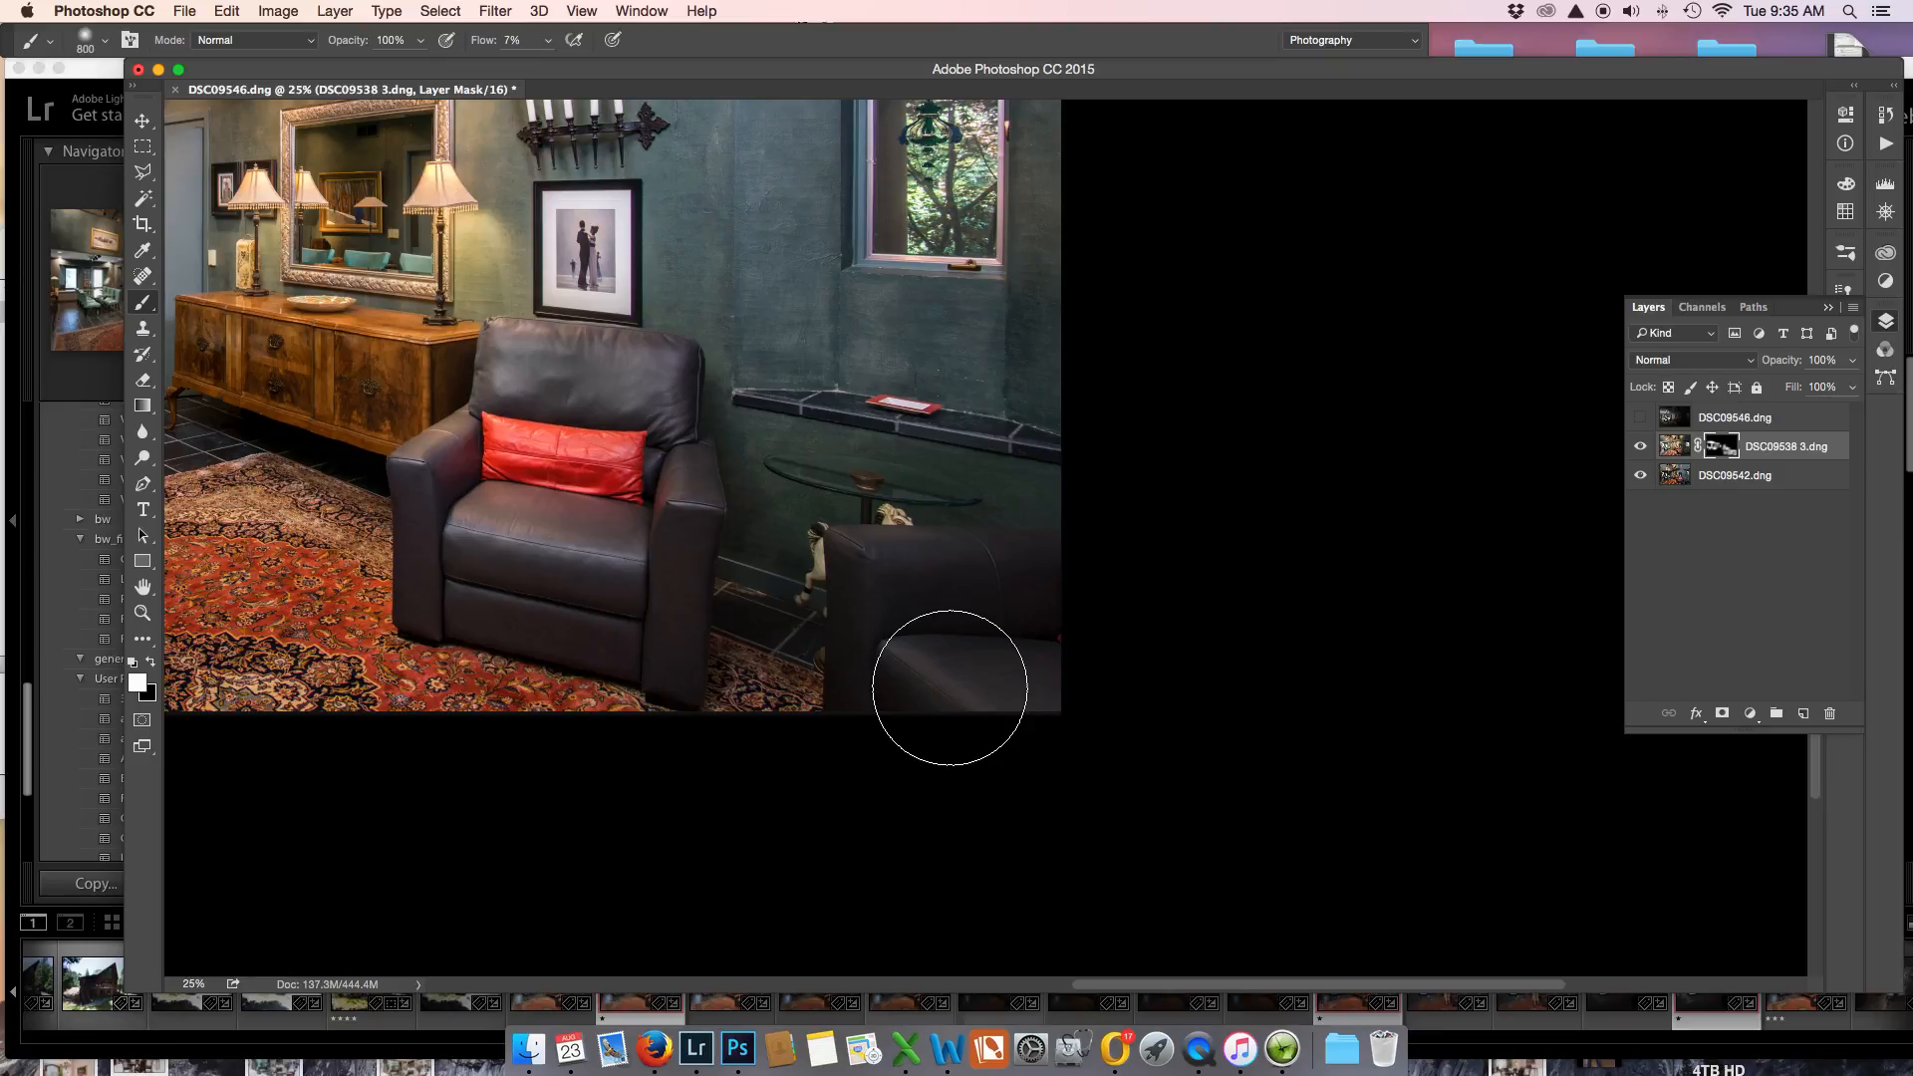
key(super+minus)
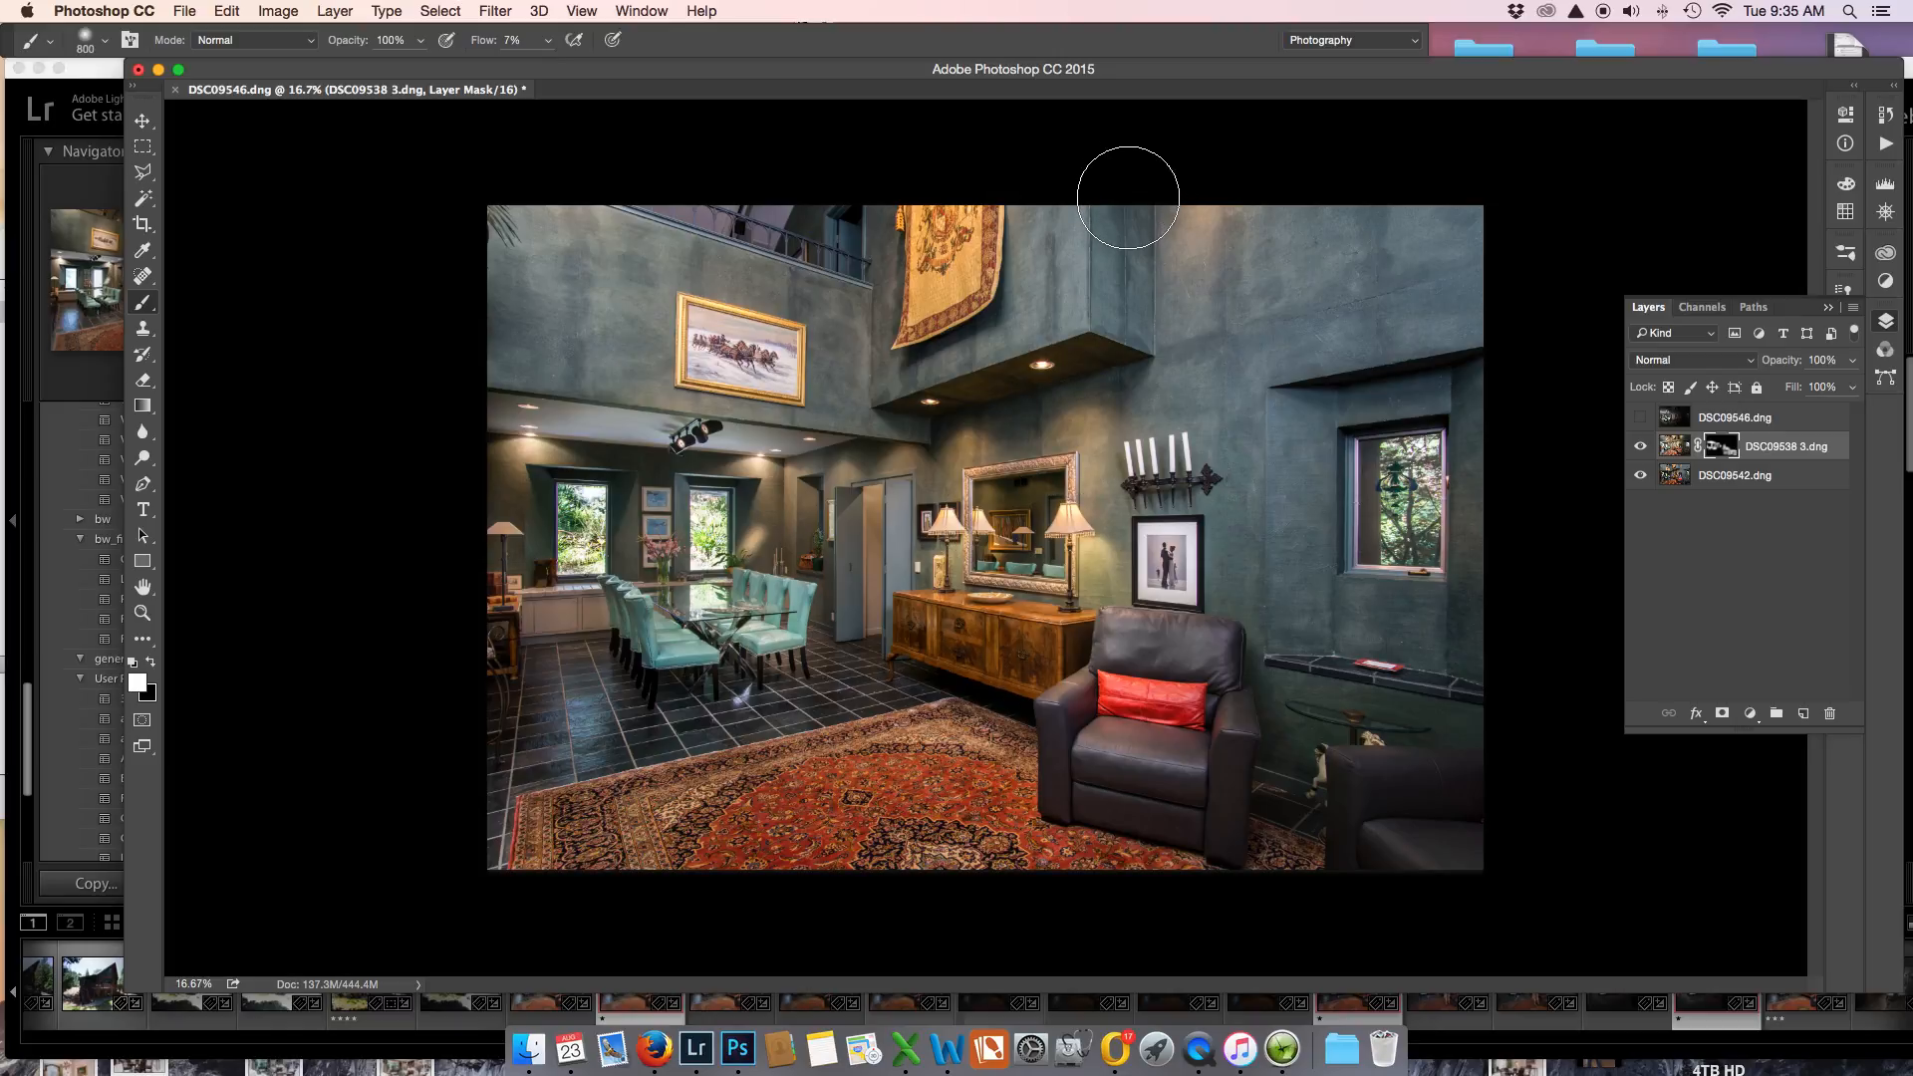
Paint white over the upper walls, balcony area and overhang on the DSC09538 3.dng mask with a 1300 px brush.
key(bracketright)
key(bracketright)
key(bracketright)
key(bracketright)
key(bracketright)
mouse_move(1146, 272)
mouse_down()
mouse_move(1418, 262)
mouse_move(1137, 255)
mouse_move(1174, 288)
mouse_move(1460, 300)
mouse_move(1407, 289)
mouse_move(1455, 224)
mouse_up()
mouse_move(1070, 240)
mouse_down()
mouse_move(1012, 276)
mouse_move(1031, 248)
mouse_move(991, 312)
mouse_move(957, 251)
mouse_move(874, 224)
mouse_move(752, 240)
mouse_move(548, 217)
mouse_move(668, 240)
mouse_move(559, 235)
mouse_move(581, 282)
mouse_move(771, 192)
mouse_move(814, 201)
mouse_up()
mouse_move(1093, 341)
mouse_down()
mouse_move(1006, 352)
mouse_move(1004, 317)
mouse_move(1436, 268)
mouse_move(1238, 388)
mouse_move(1196, 451)
mouse_up()
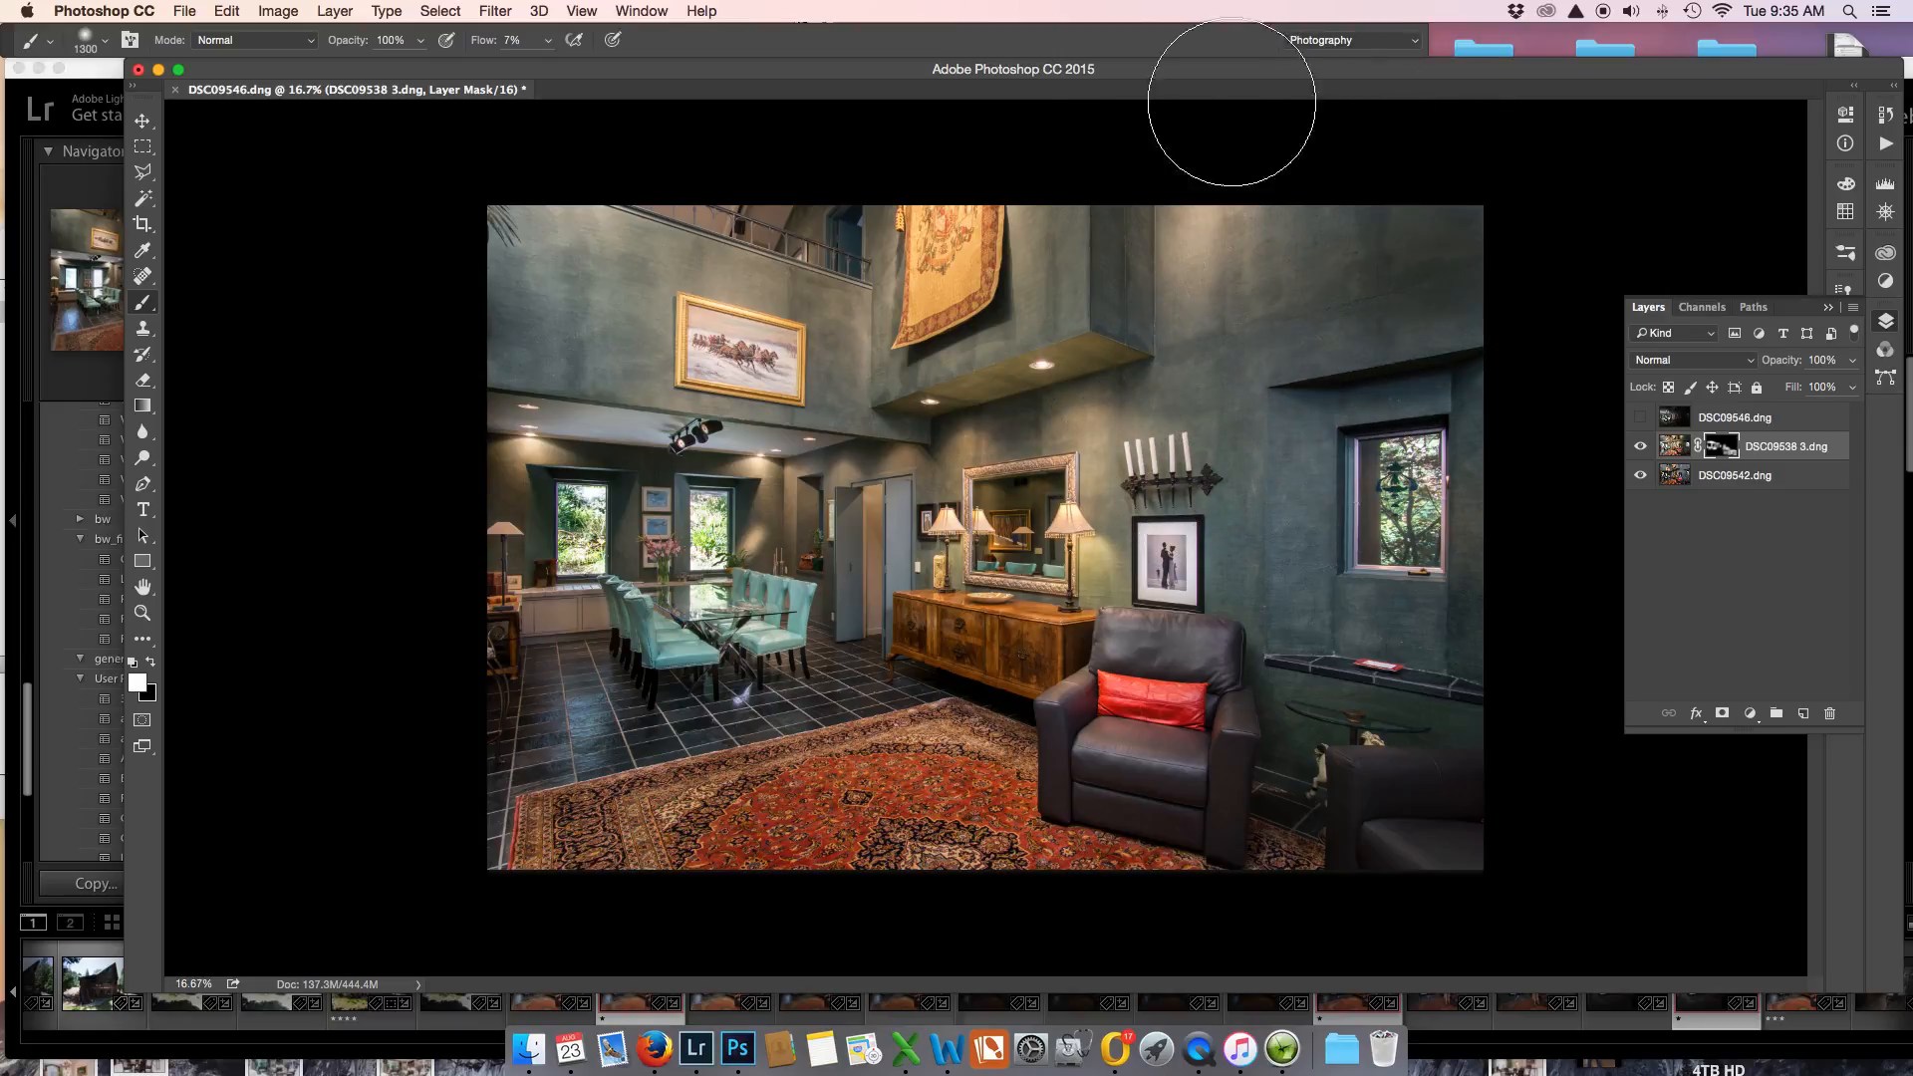
drag(1032, 234, 1128, 271)
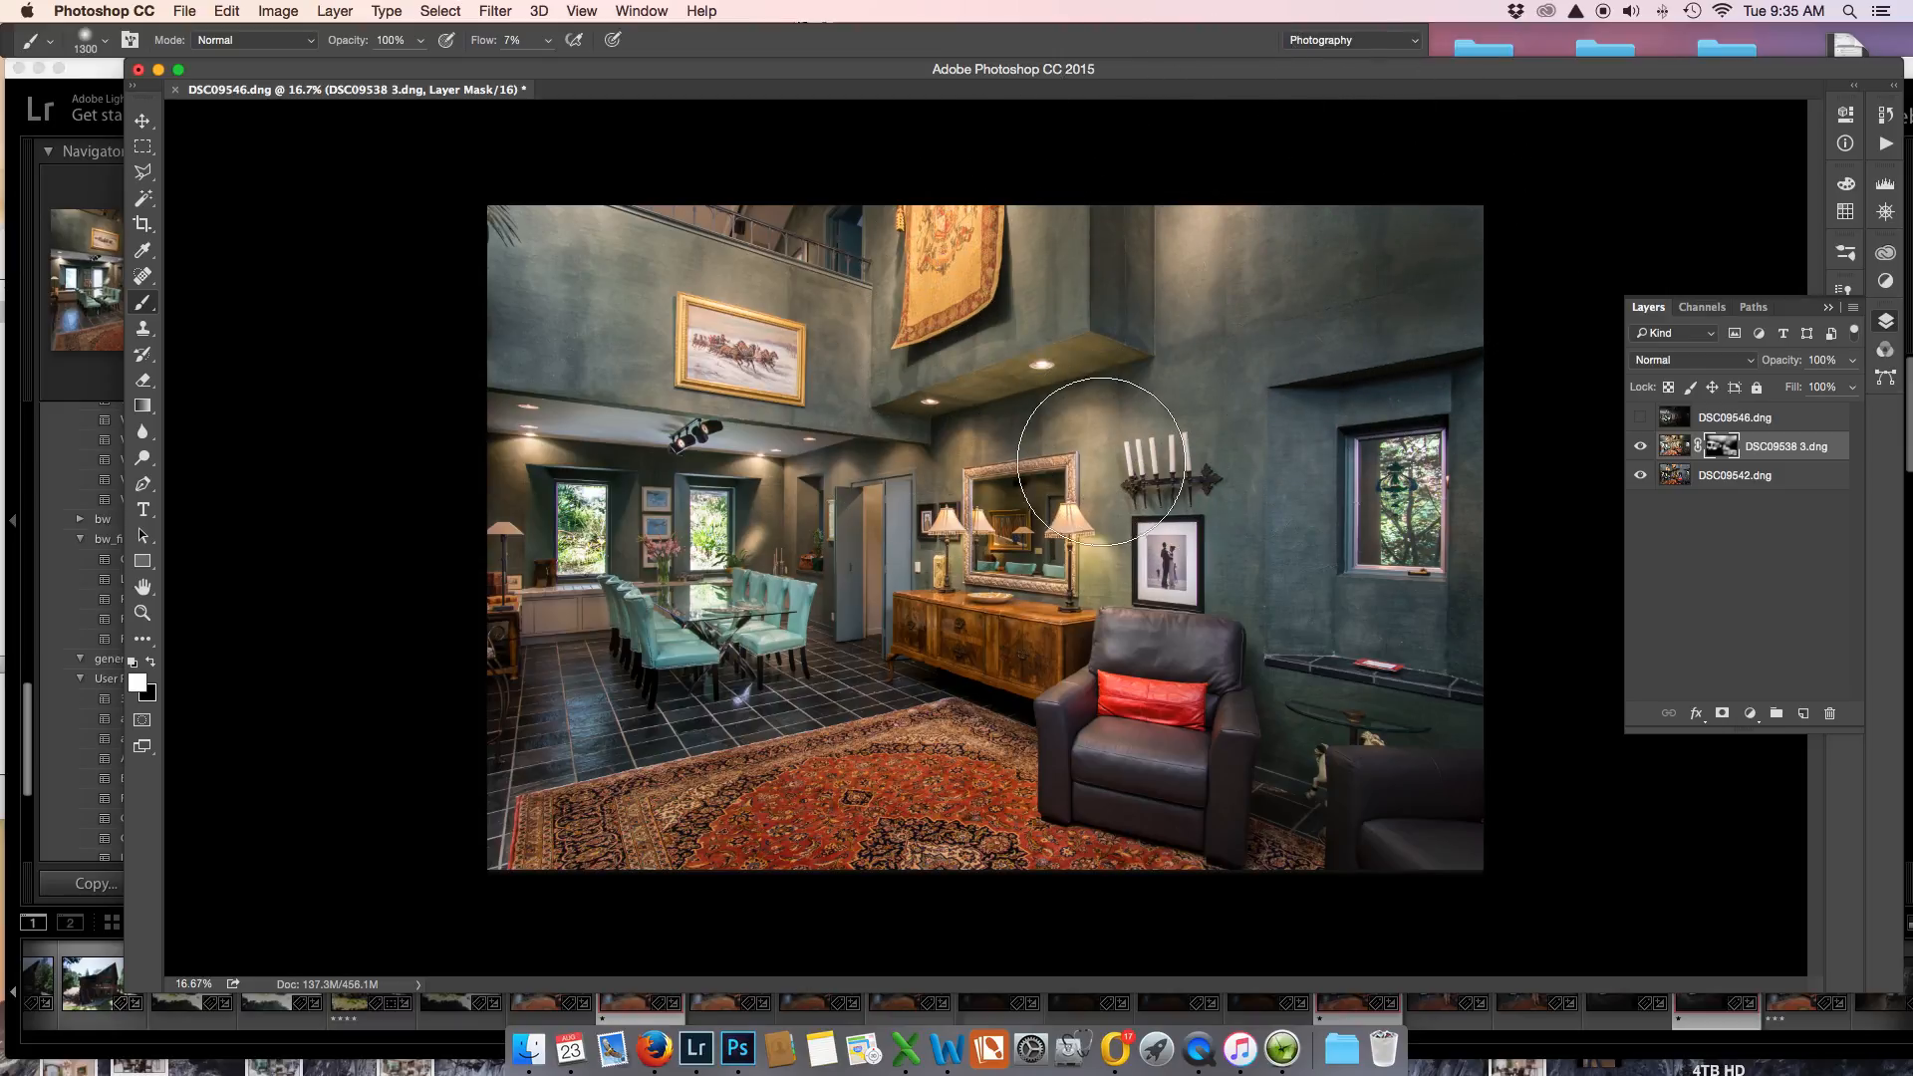
Compare the whole room repeatedly with and without the painted DSC09538 3.dng layer, ending with the layer visible.
click(1640, 449)
click(1641, 449)
click(1641, 450)
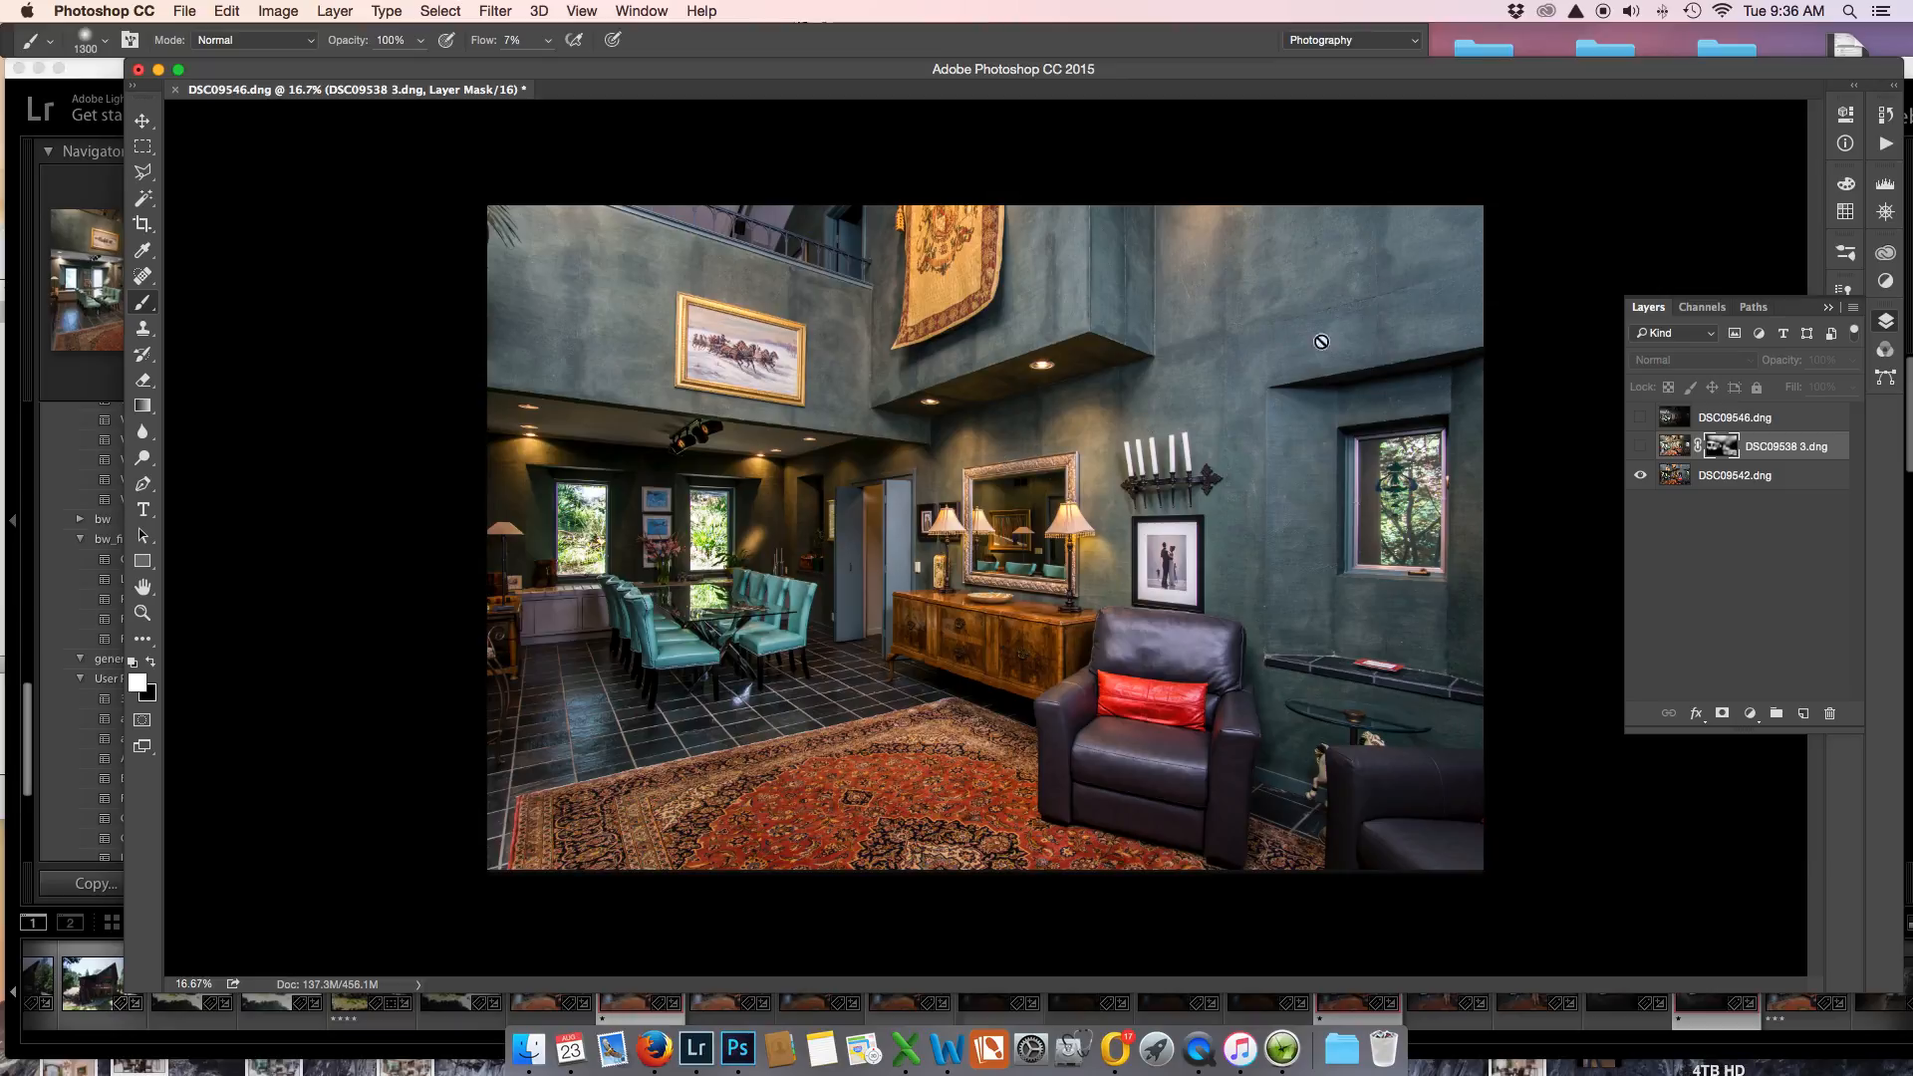
click(1639, 451)
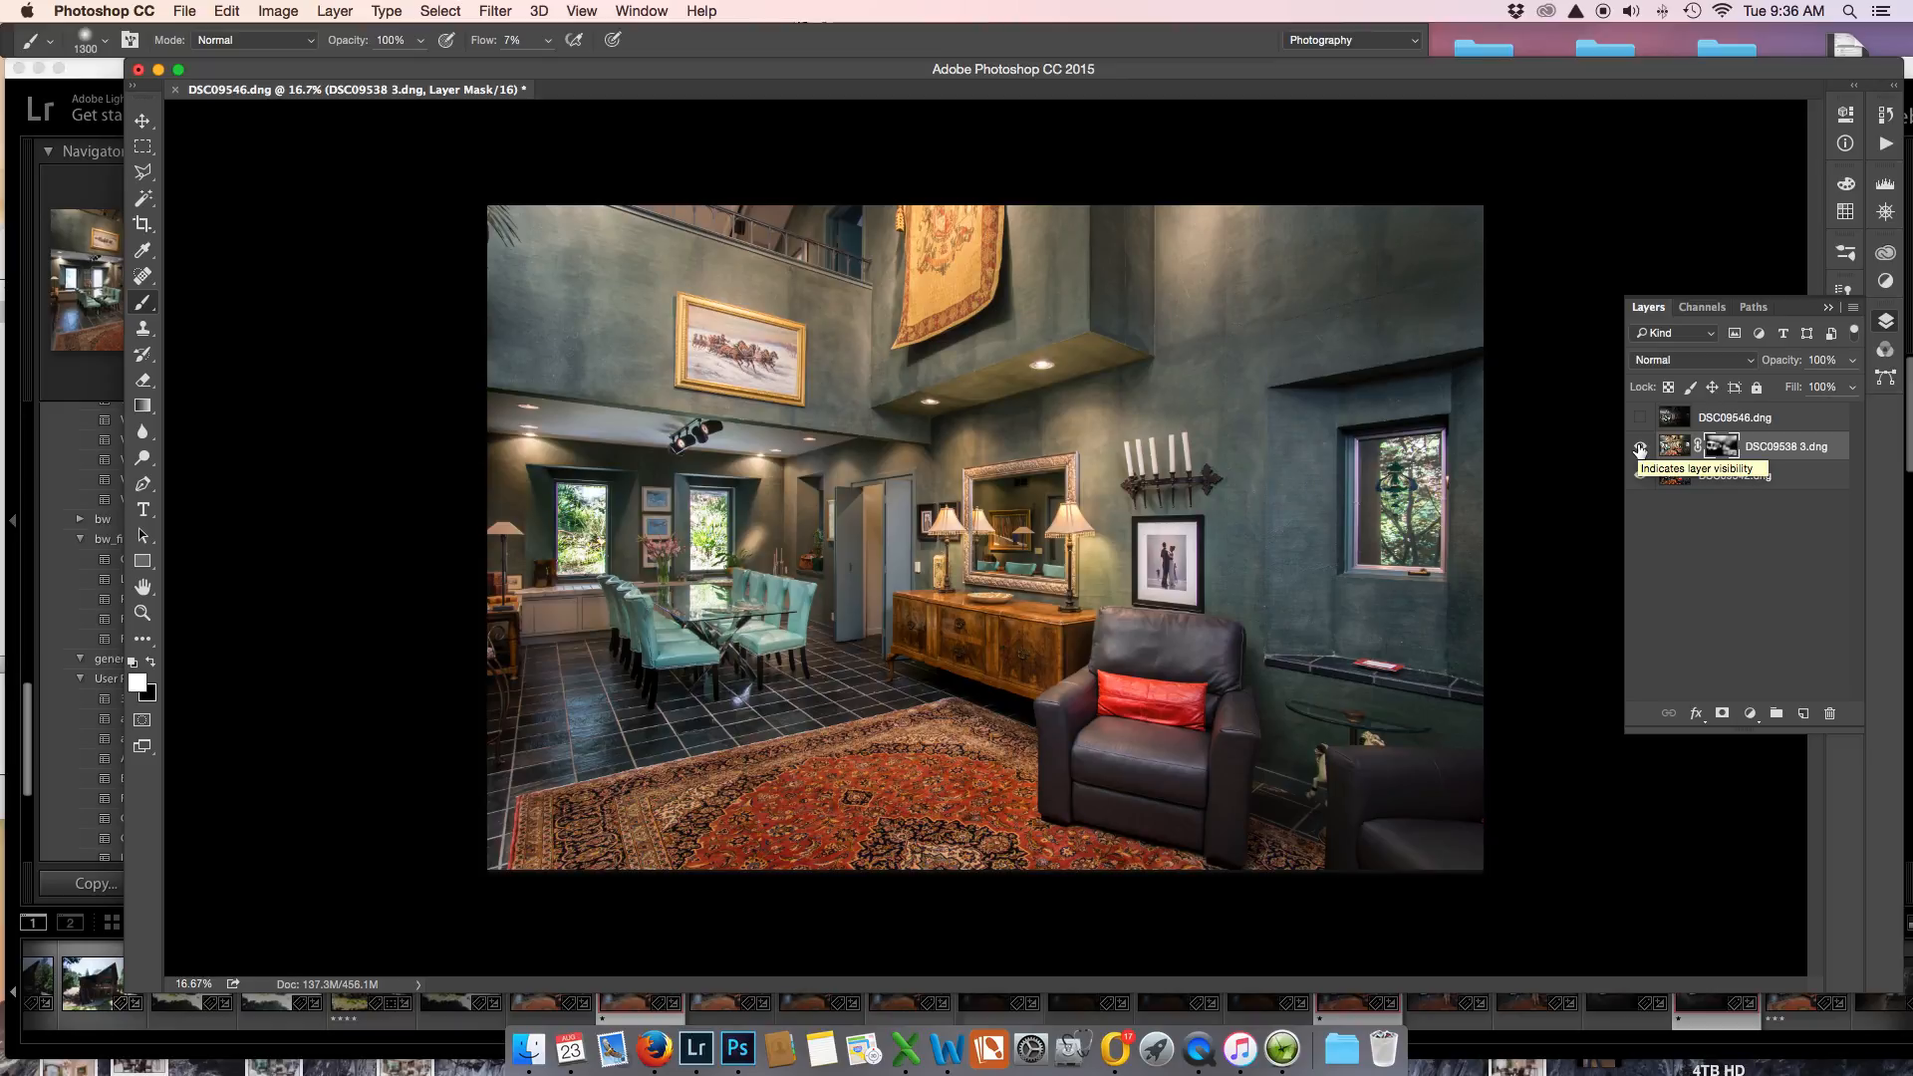
click(1639, 450)
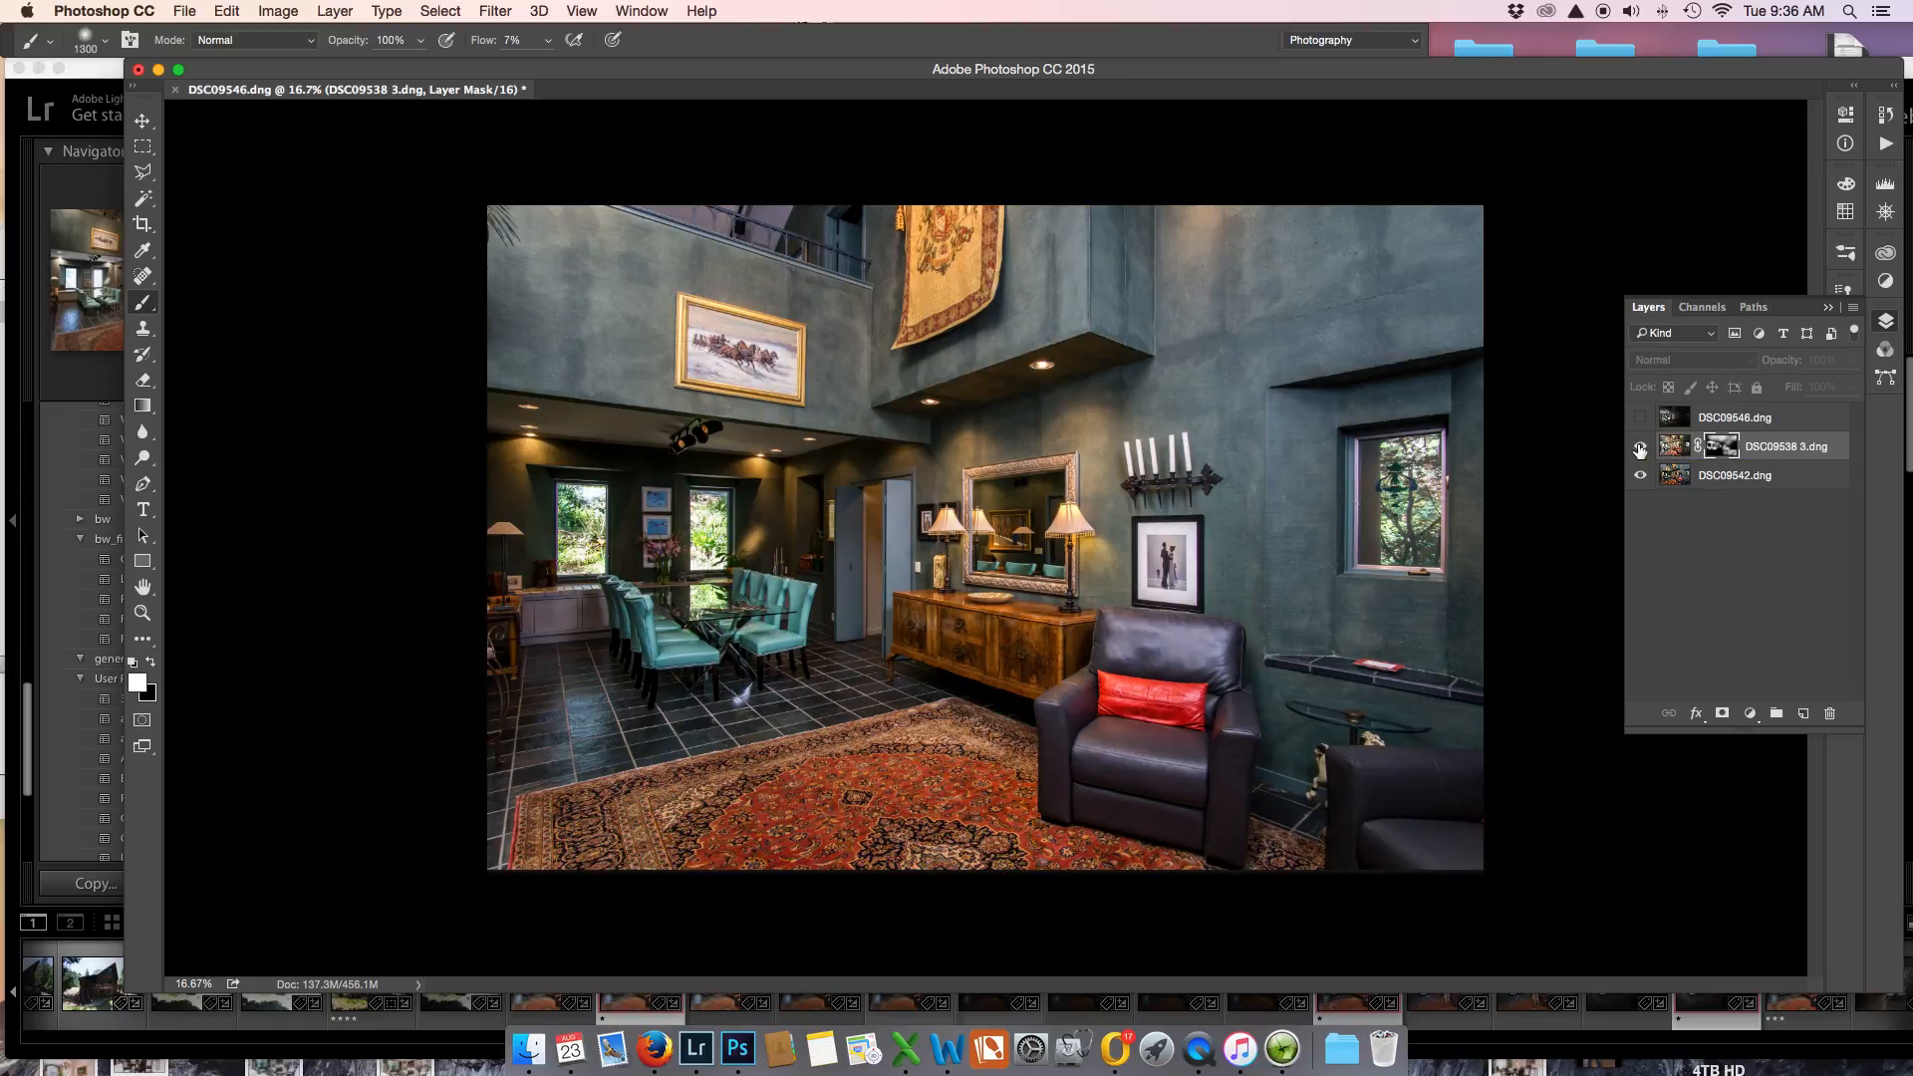
click(1639, 450)
click(1639, 450)
click(1639, 450)
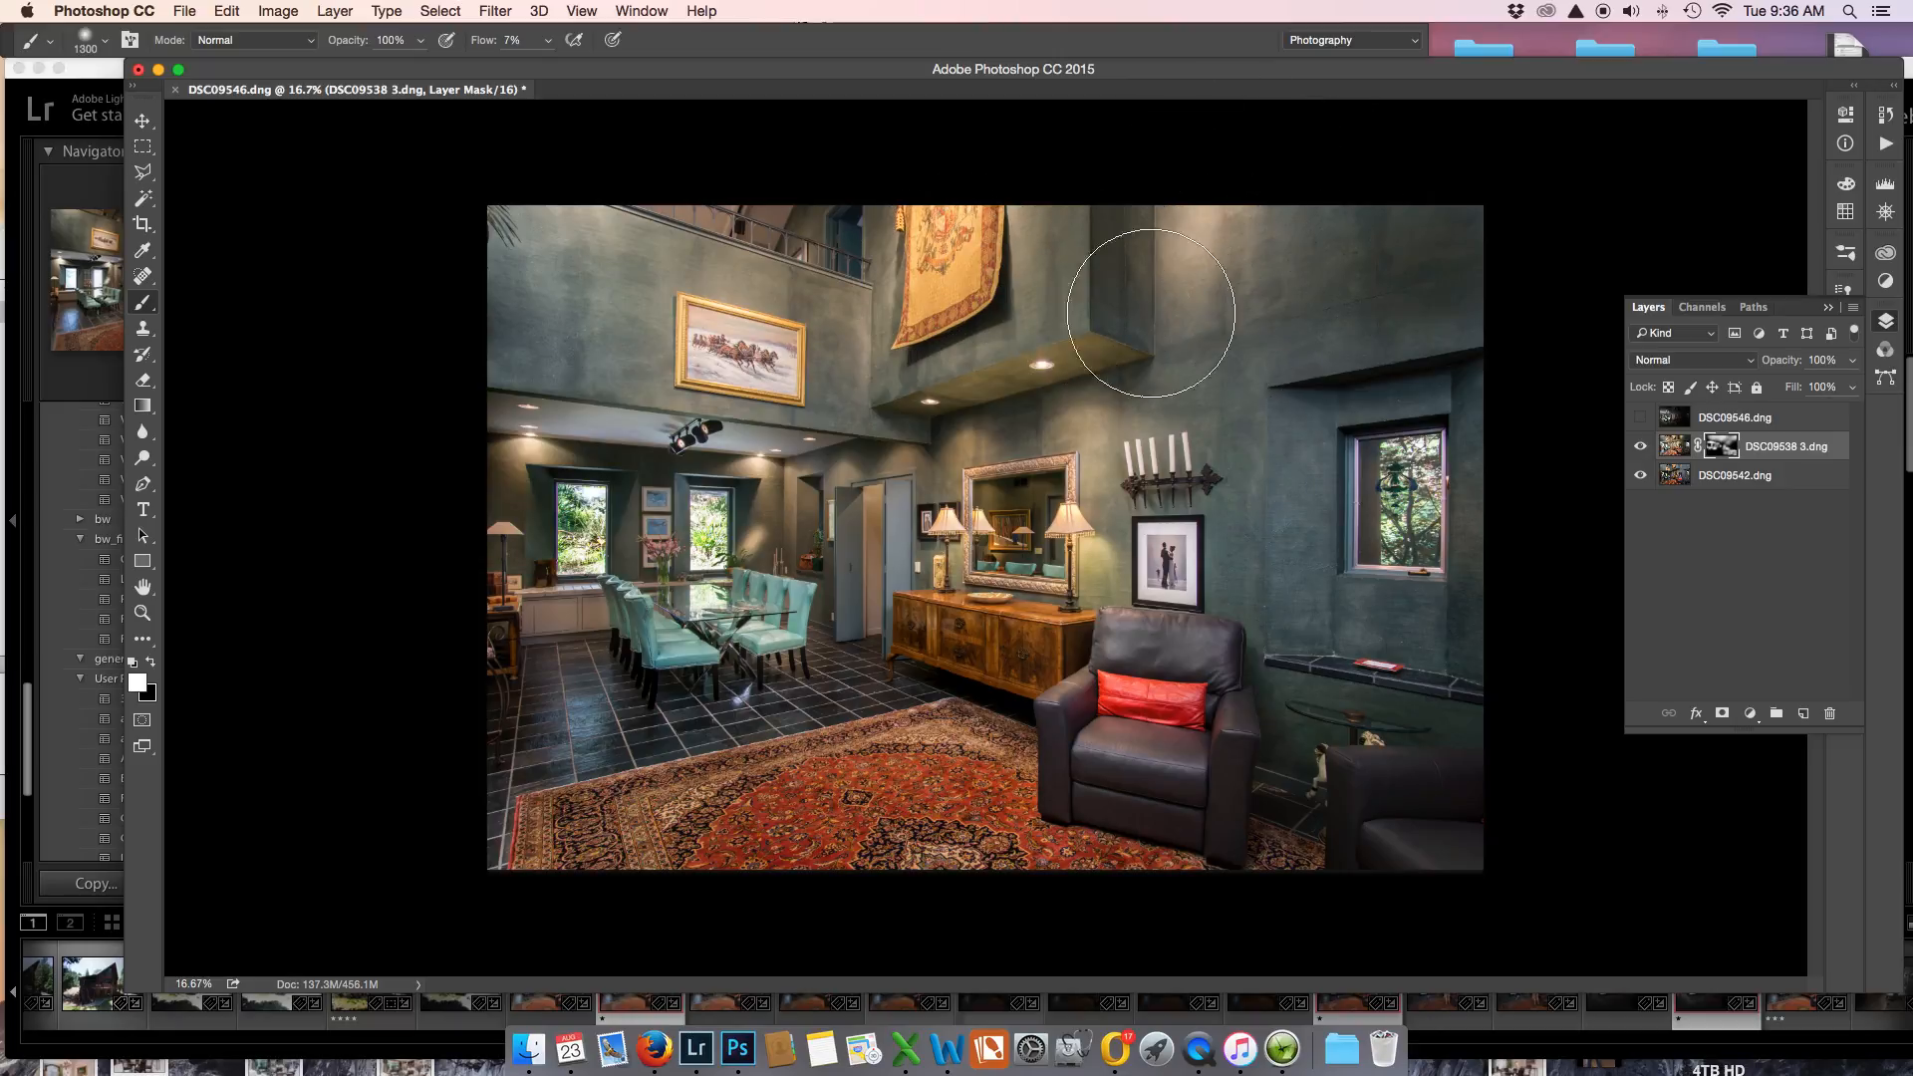
click(1639, 450)
click(1639, 451)
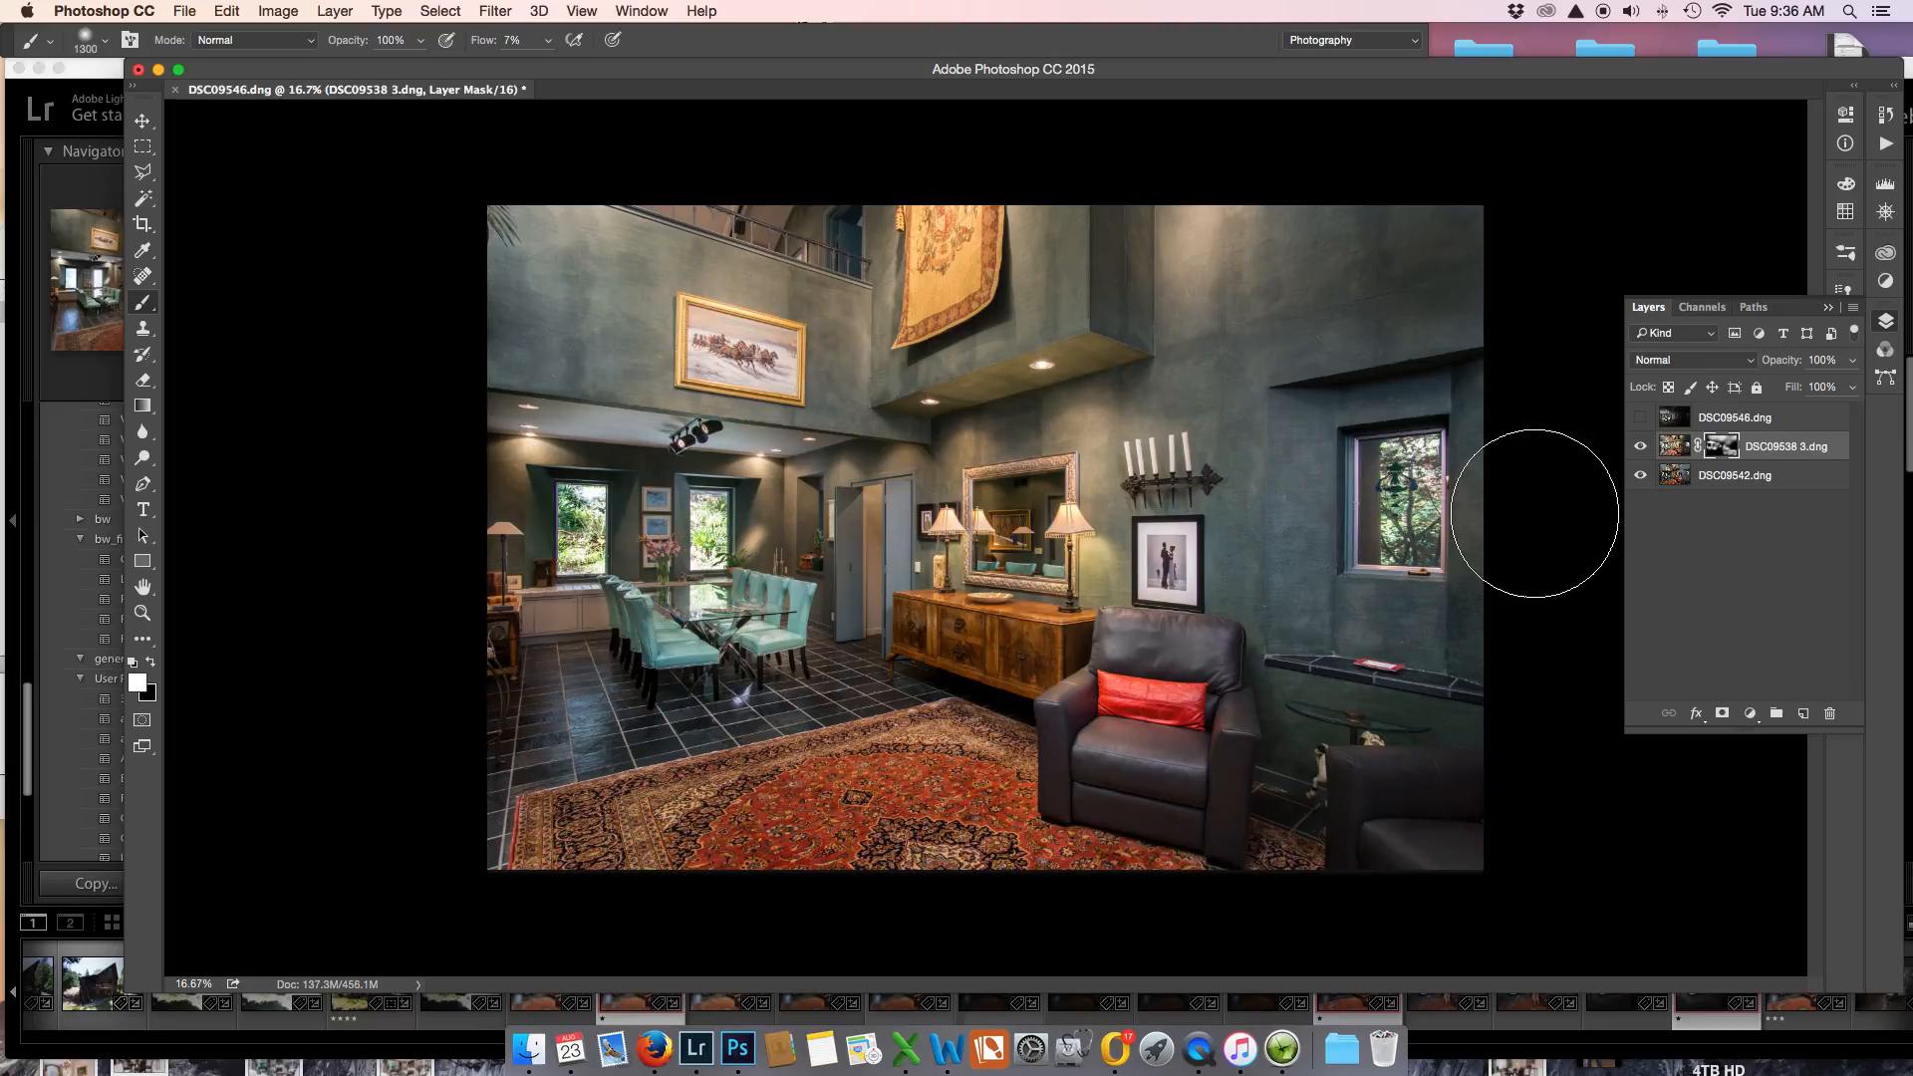
click(1640, 450)
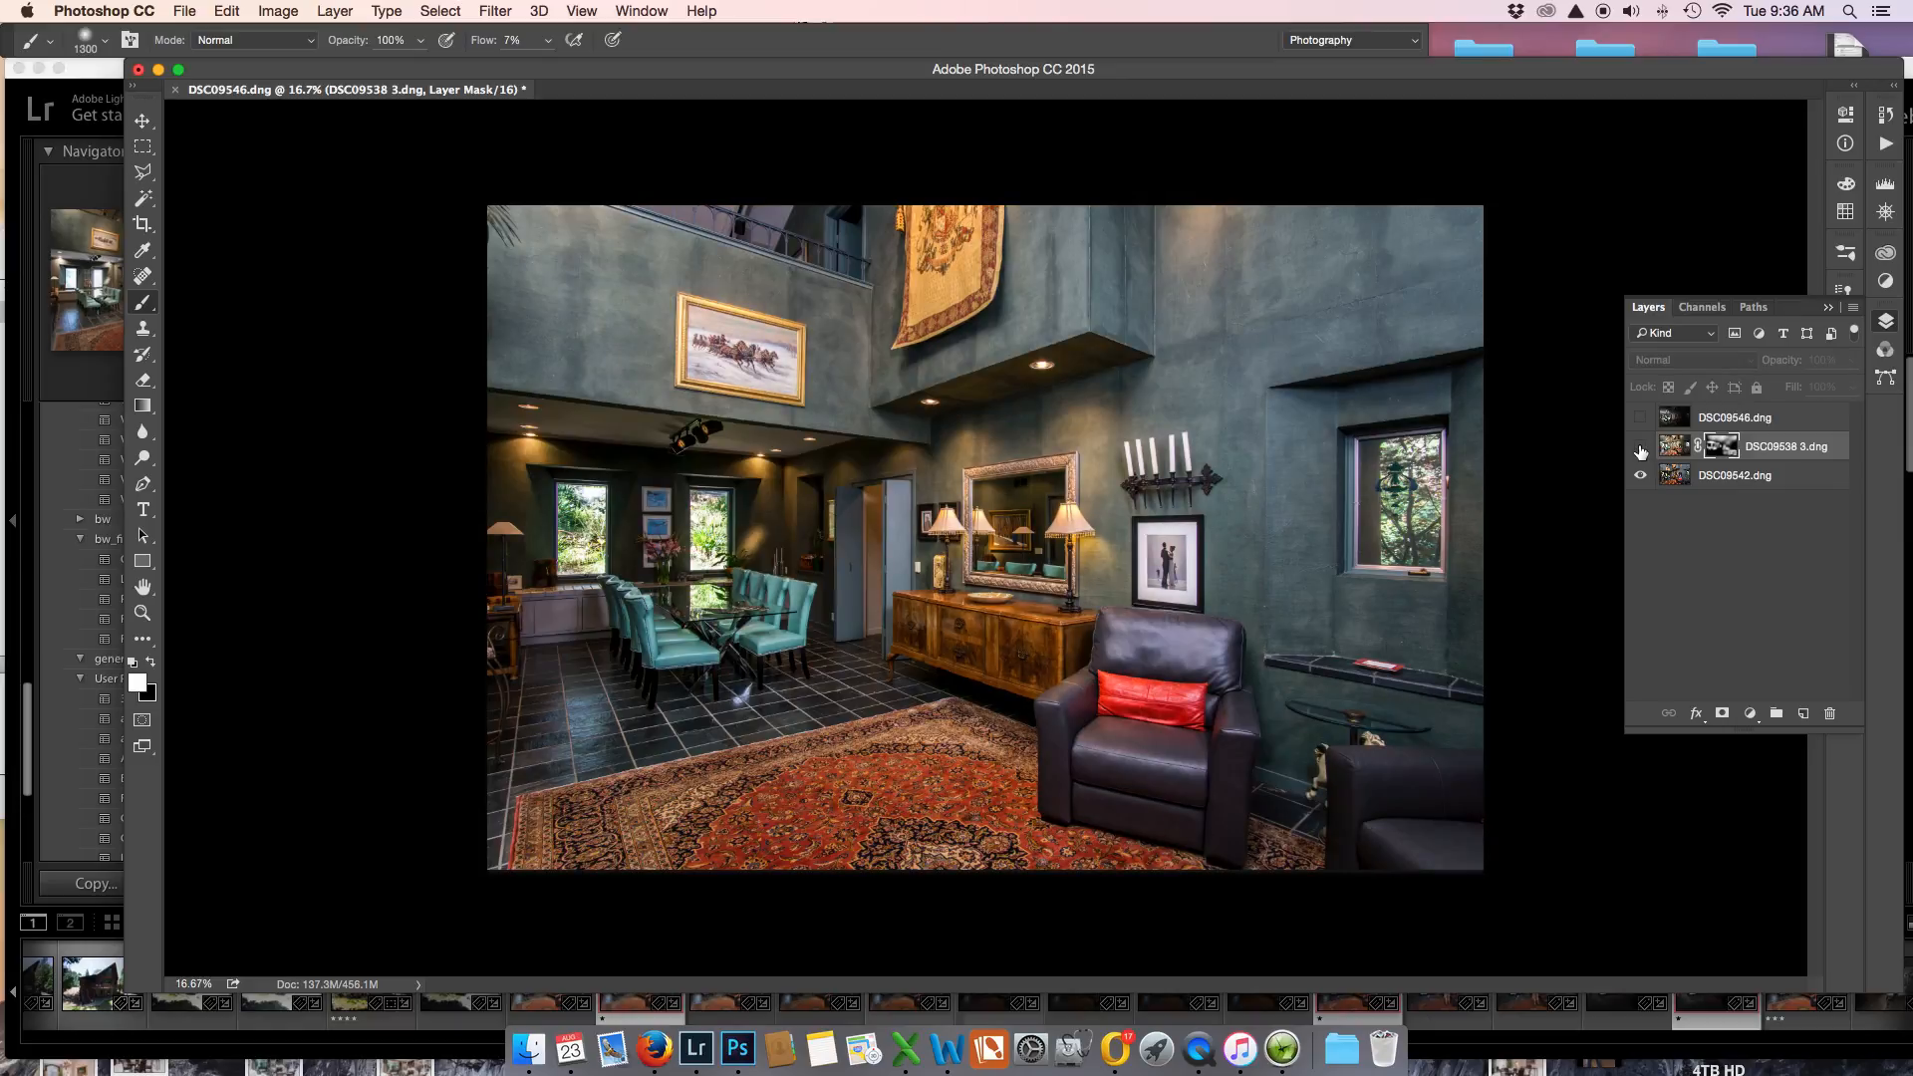
click(1640, 451)
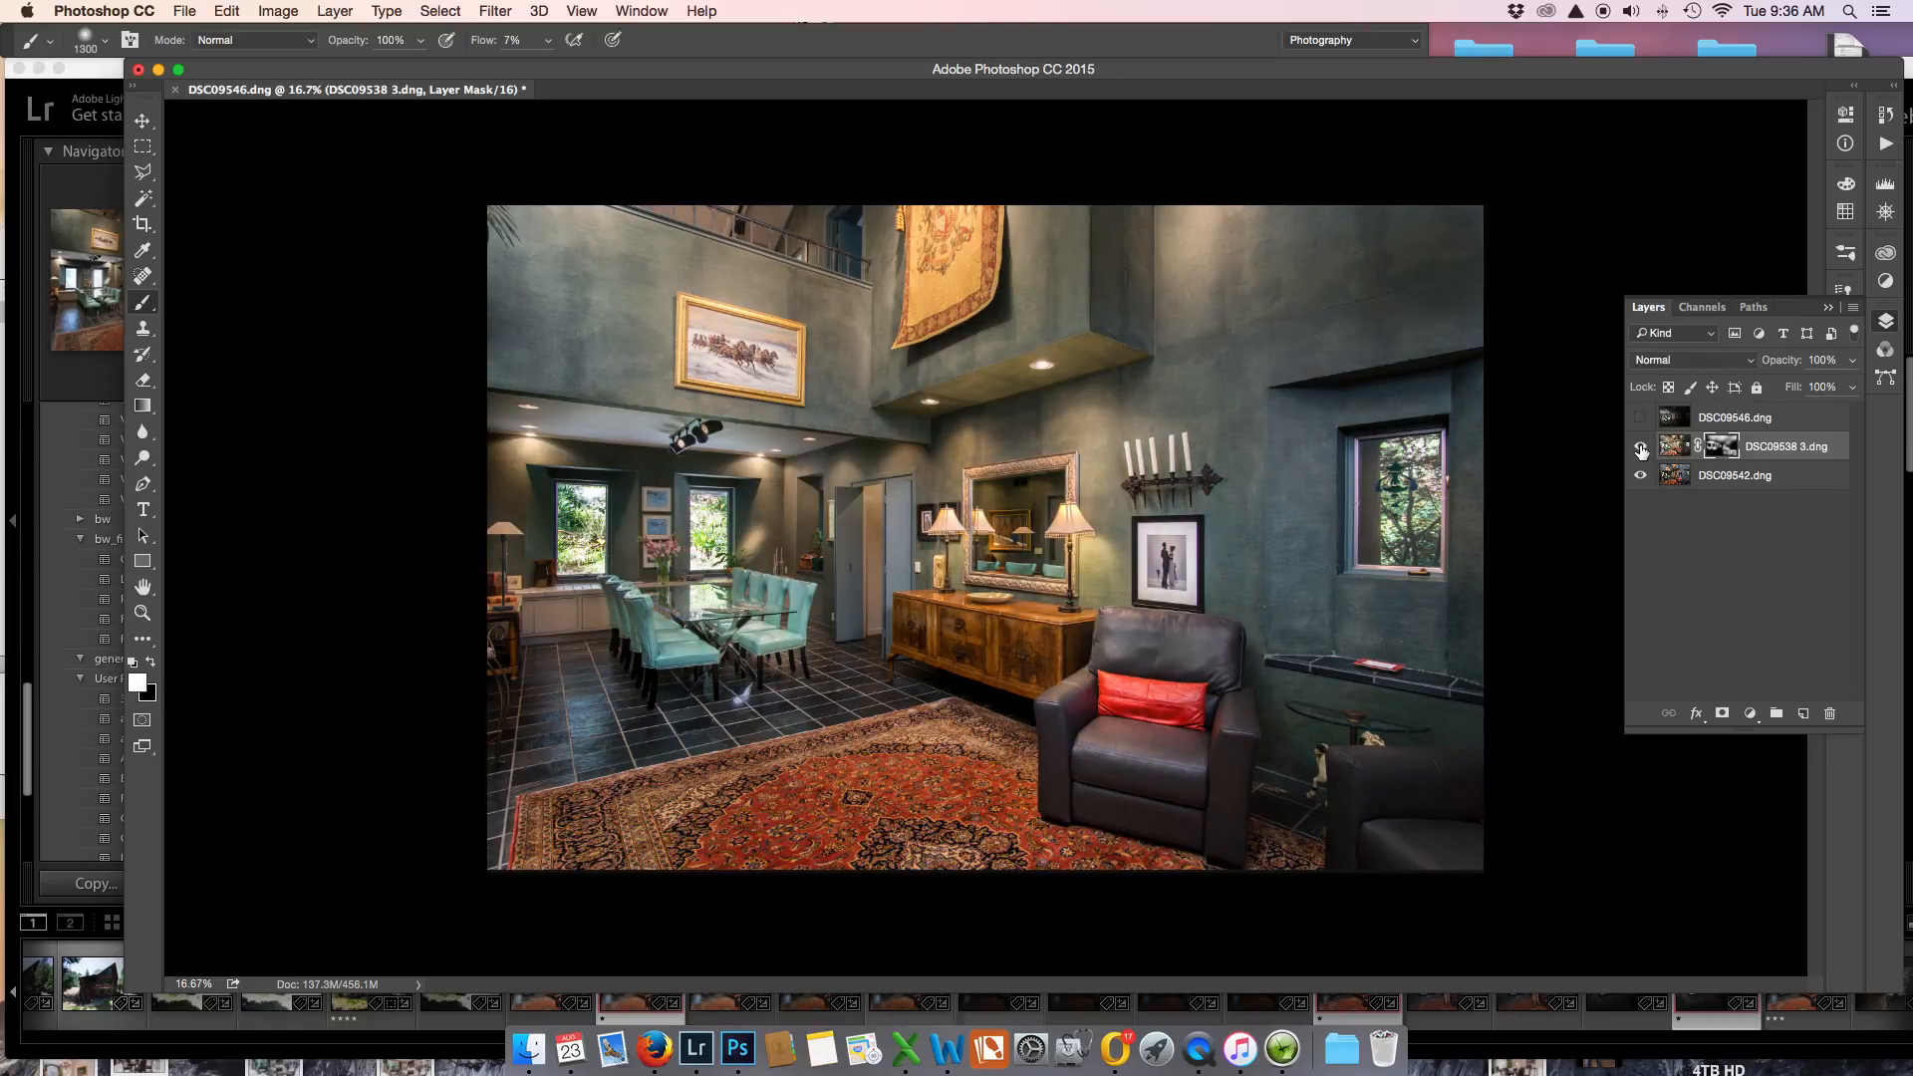
click(1640, 450)
click(1640, 450)
click(1641, 448)
click(1640, 448)
Show the DSC09546.dng layer and add a black layer mask to it, leaving the layer visible.
click(1641, 419)
click(1673, 421)
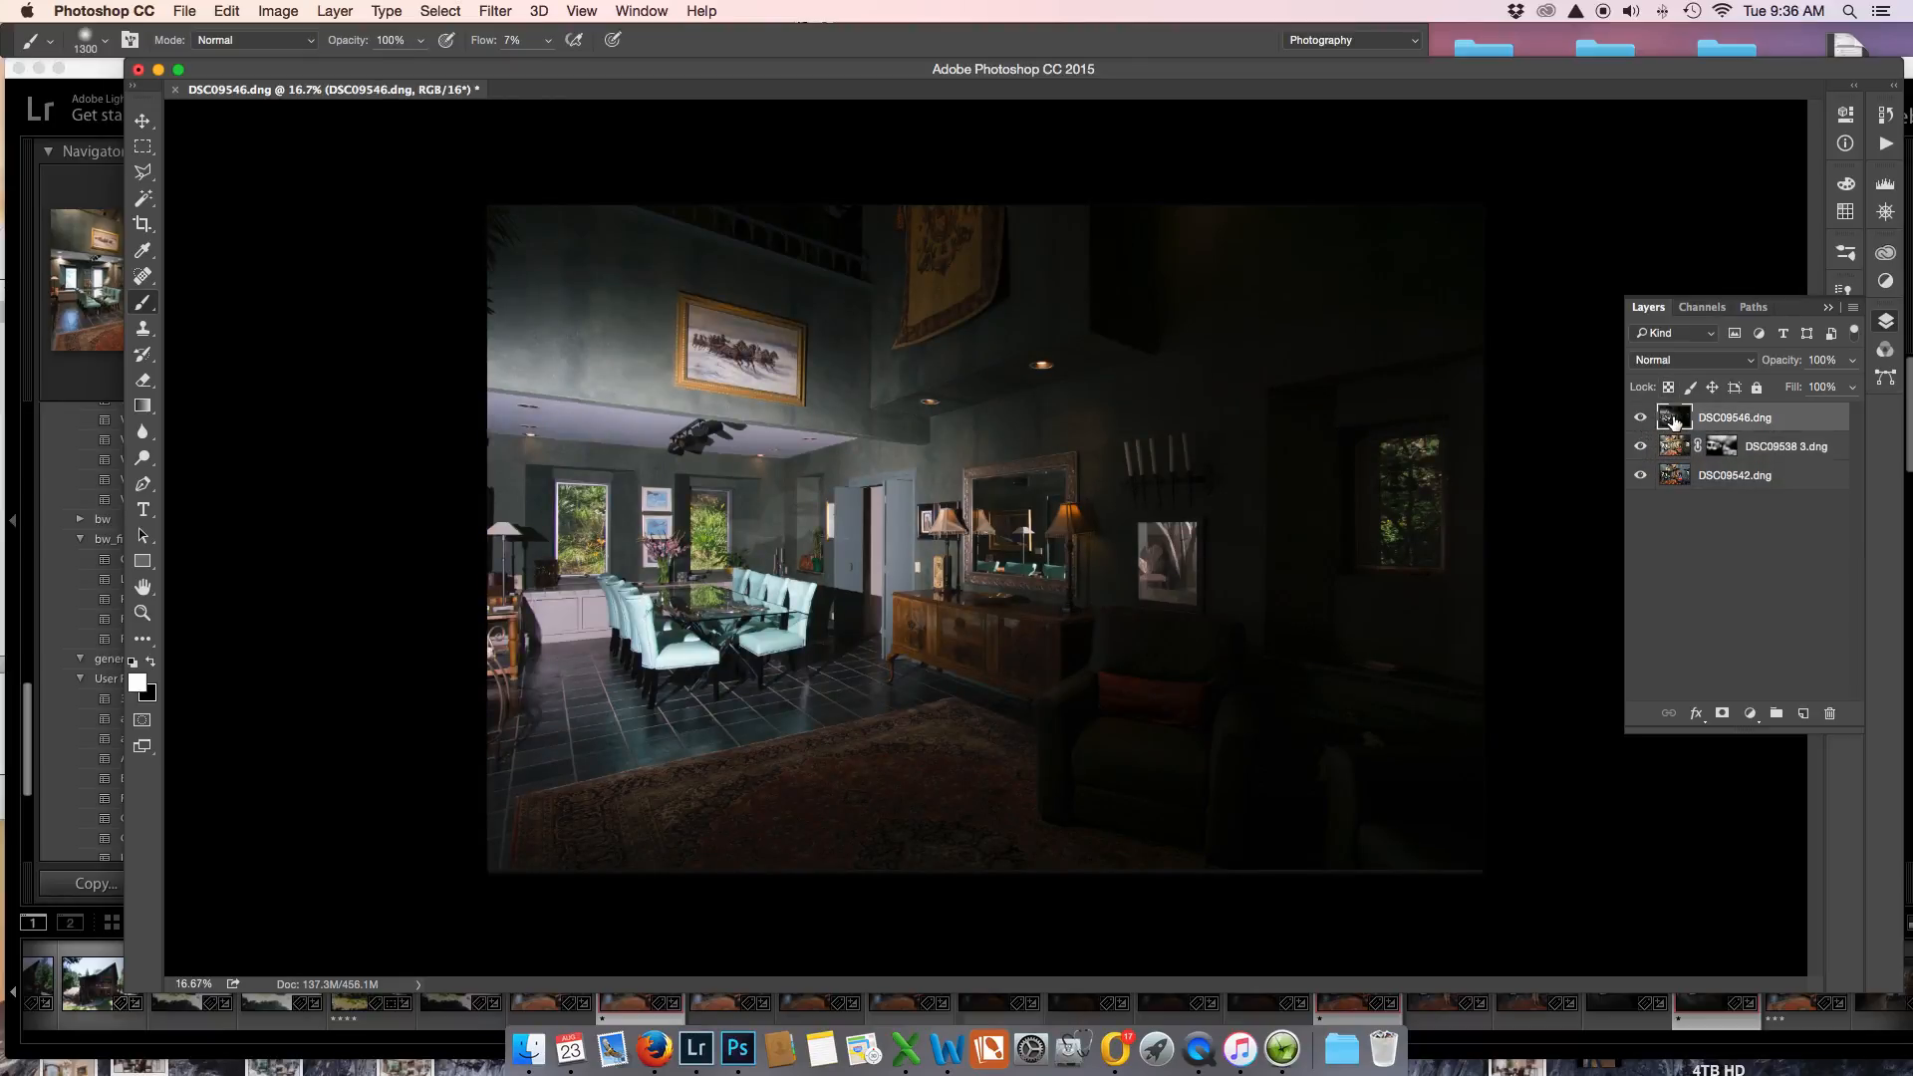
alt+click(1721, 716)
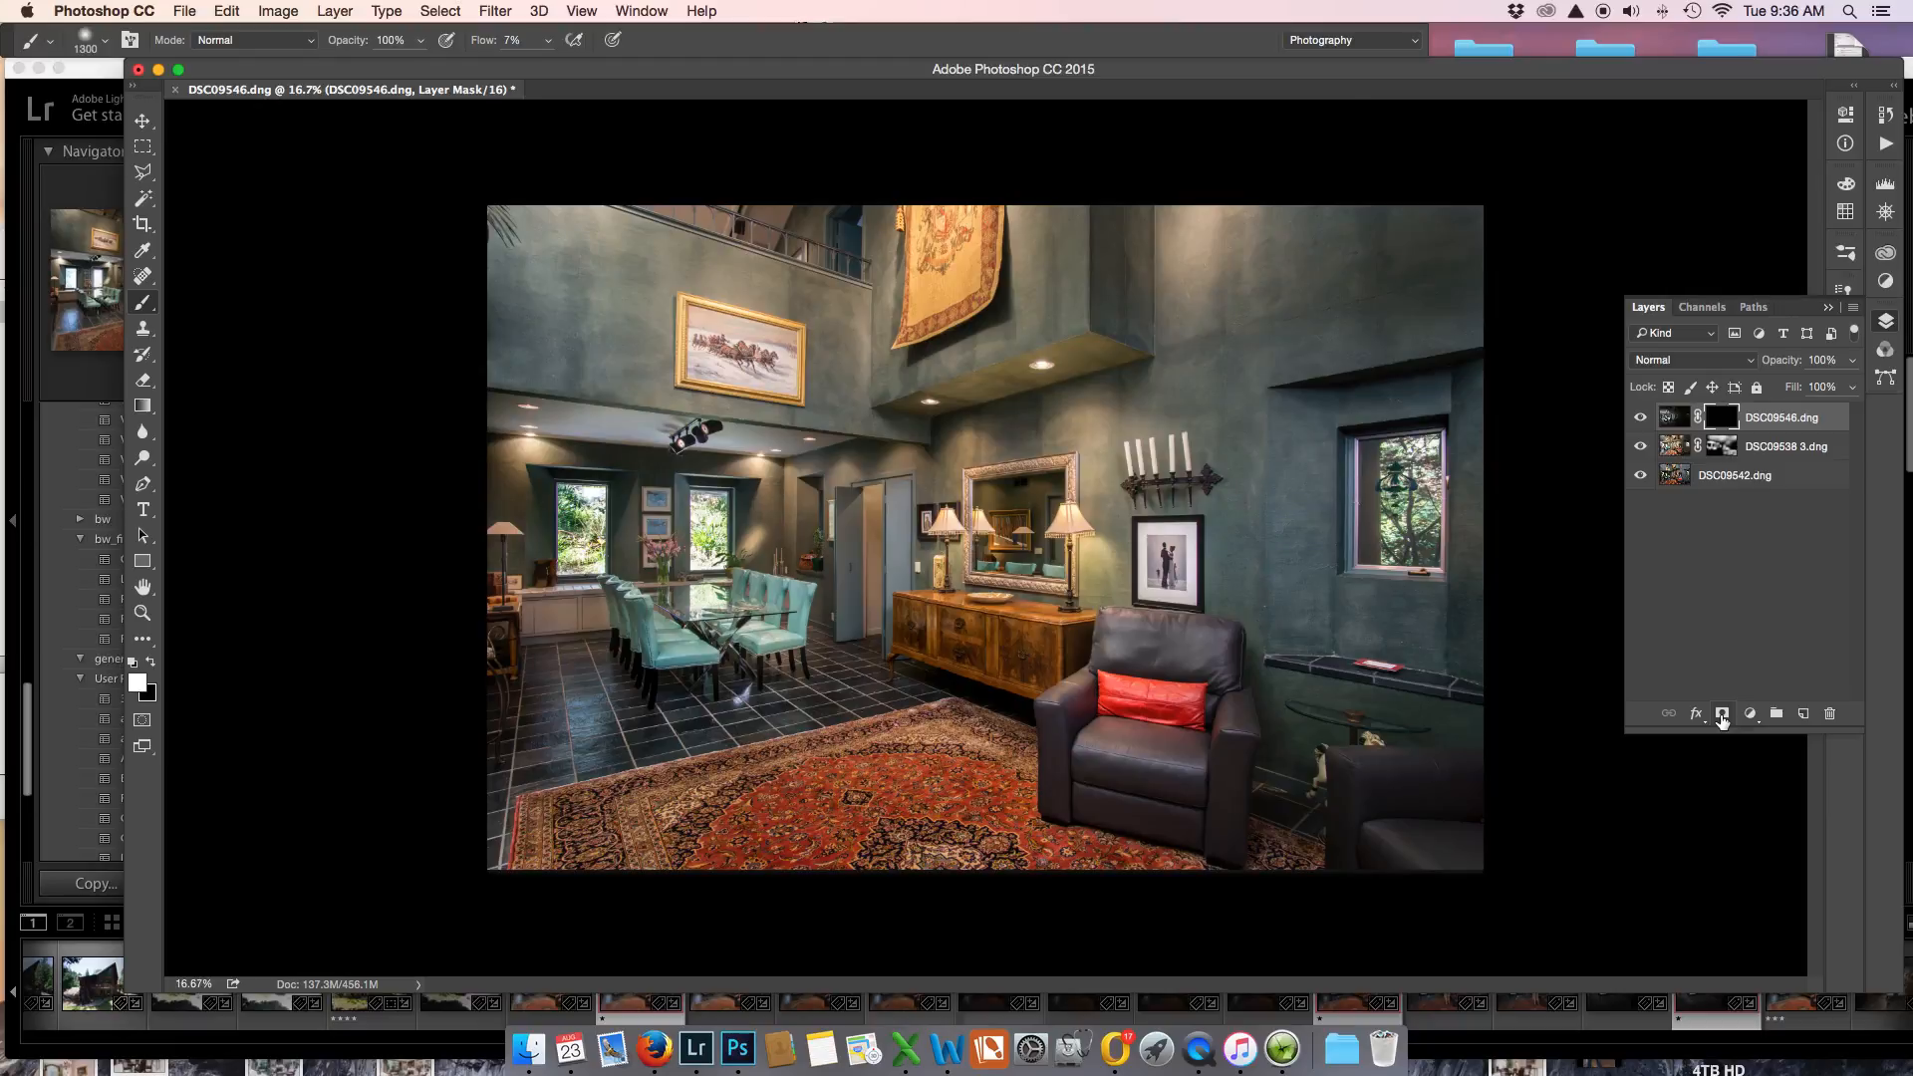
click(1641, 421)
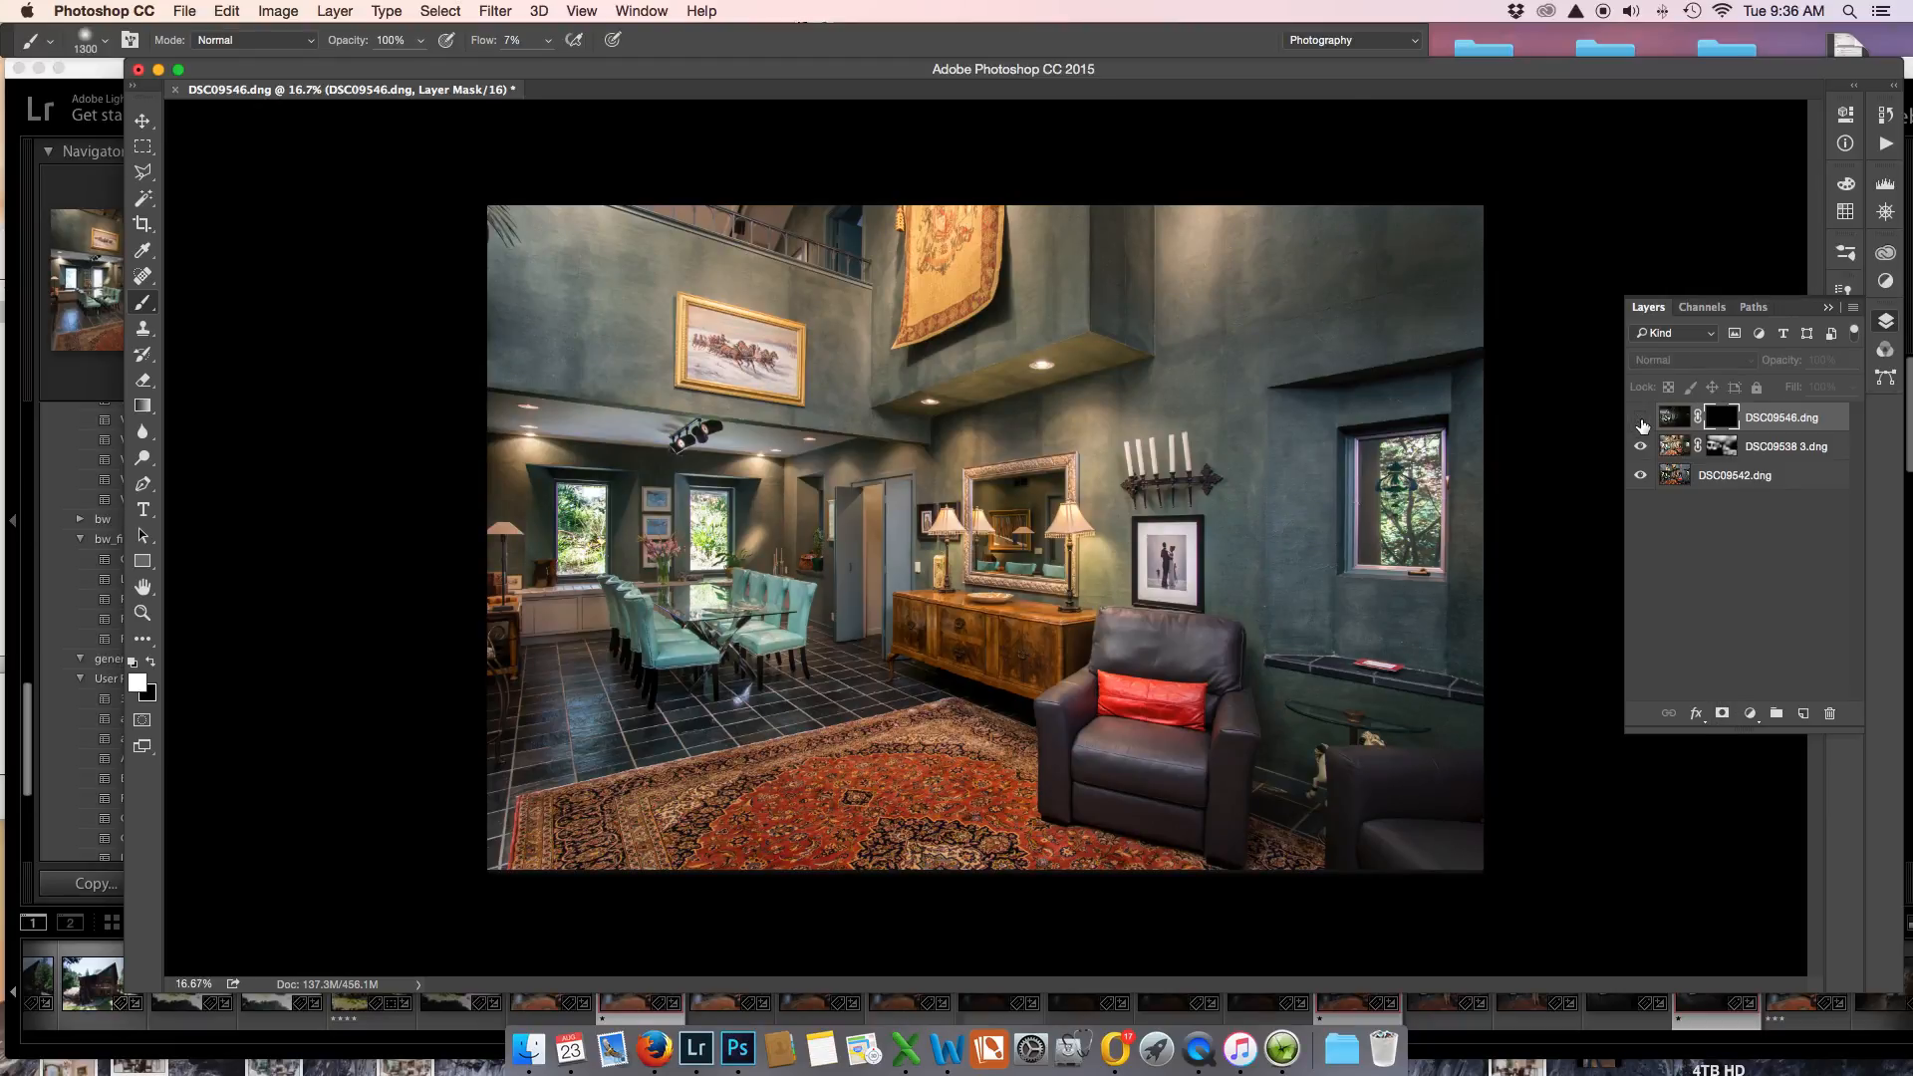
click(1641, 418)
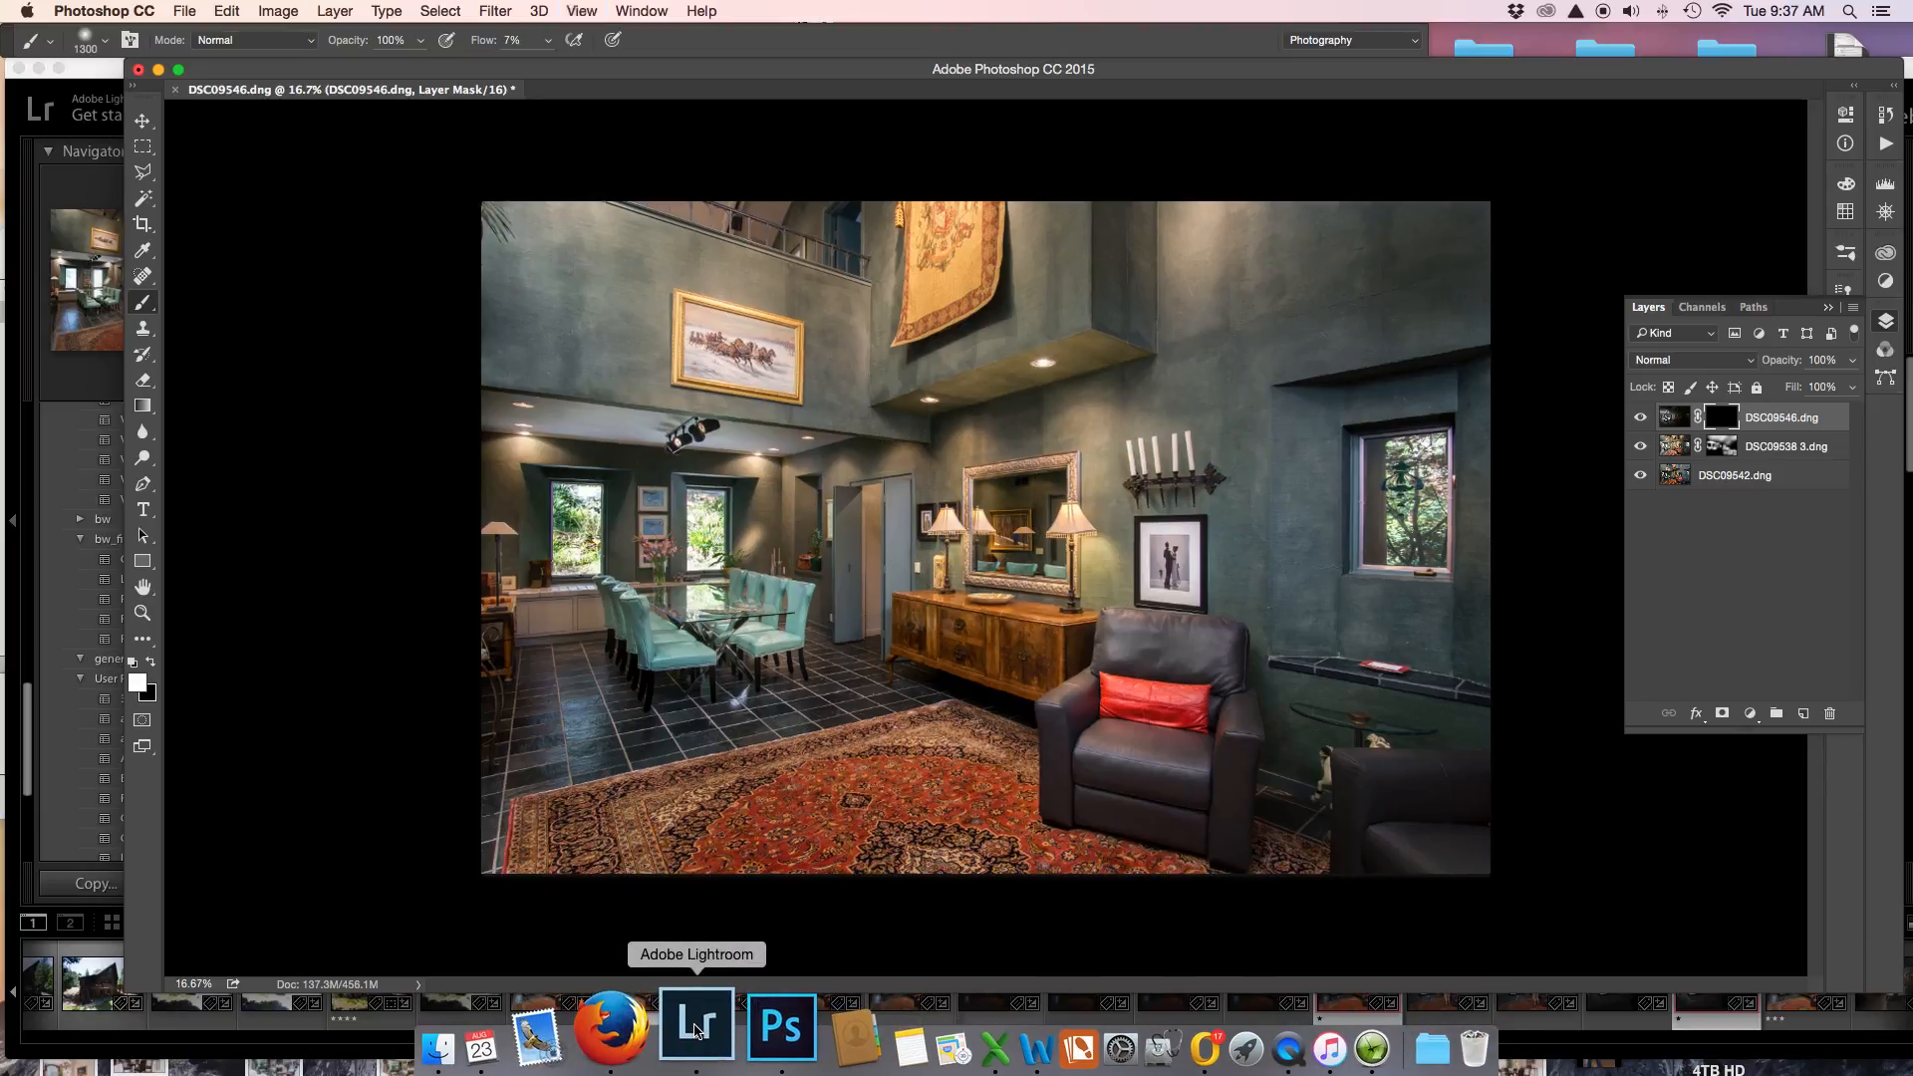
Set the brush to 200 px and 100% flow for painting the dining-area windows.
key(super+equal)
key(super+equal)
key(super+equal)
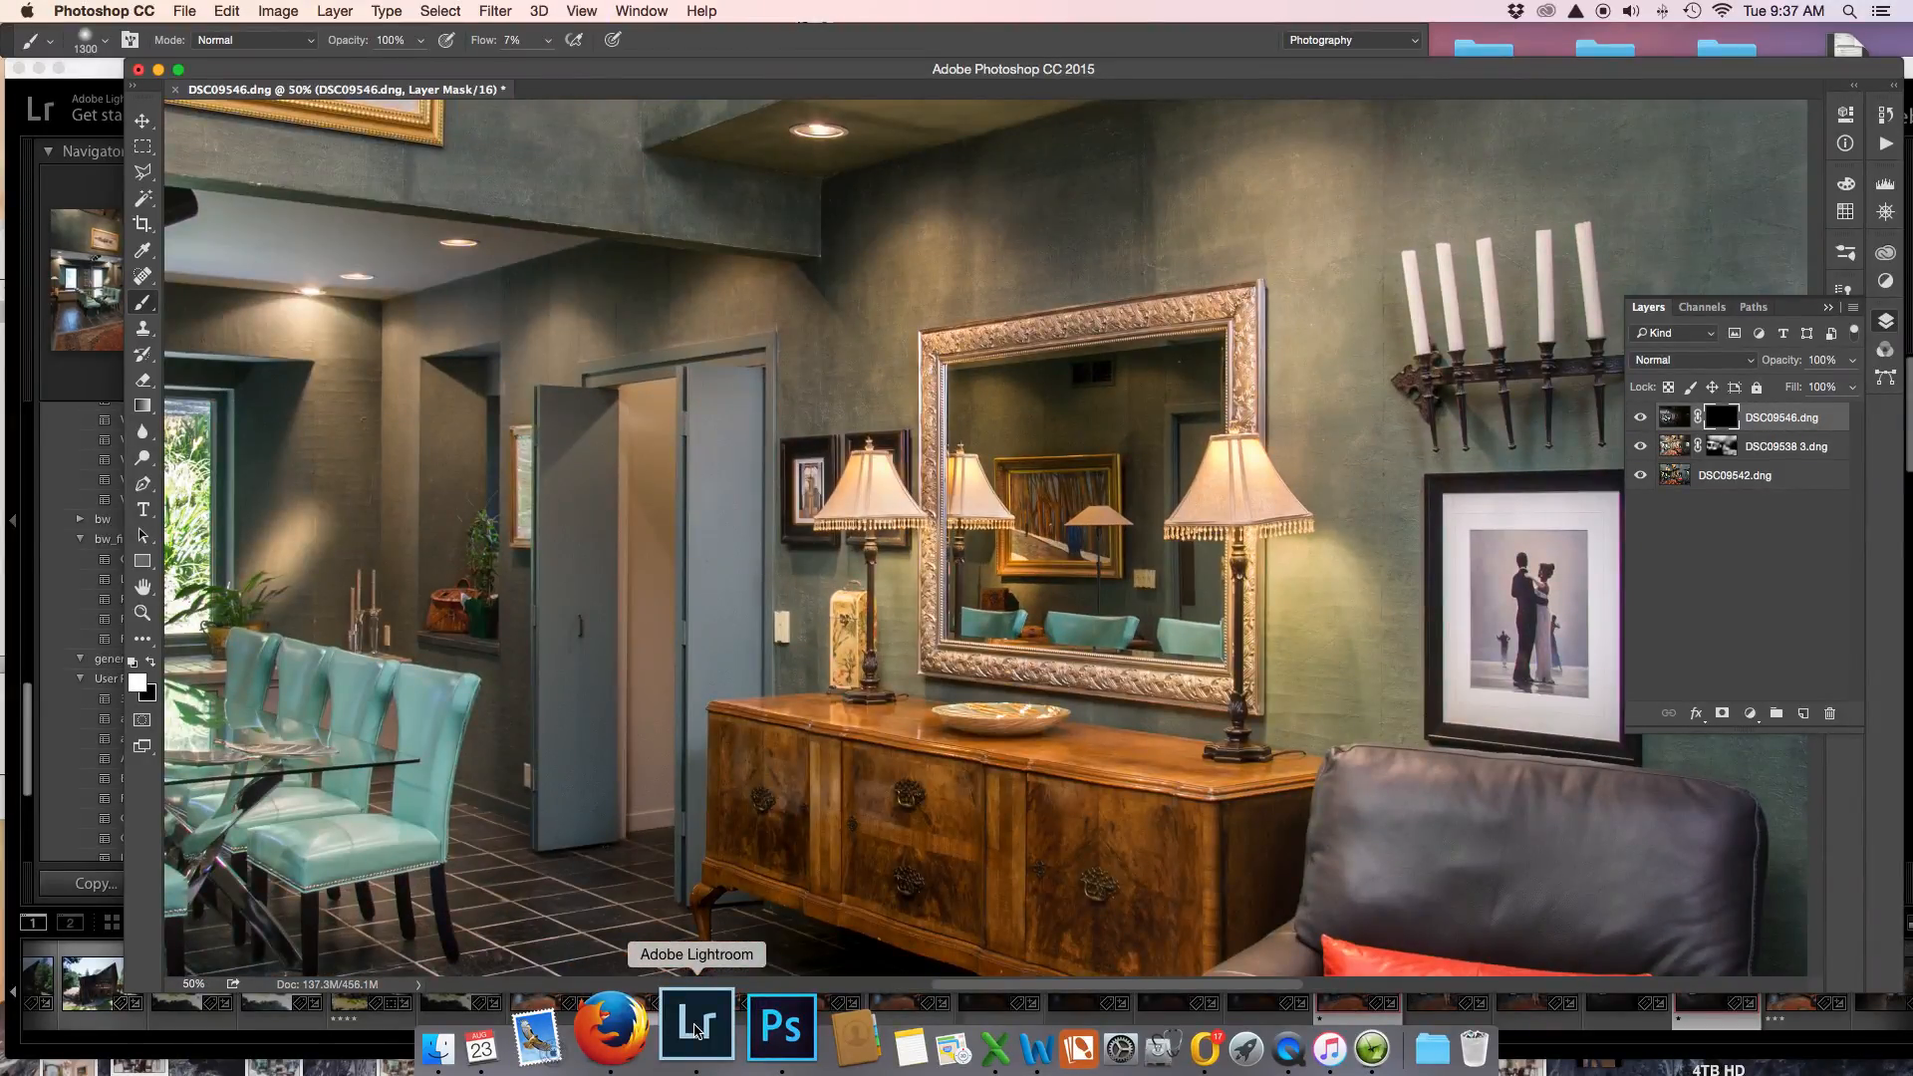
drag(640, 637, 1815, 624)
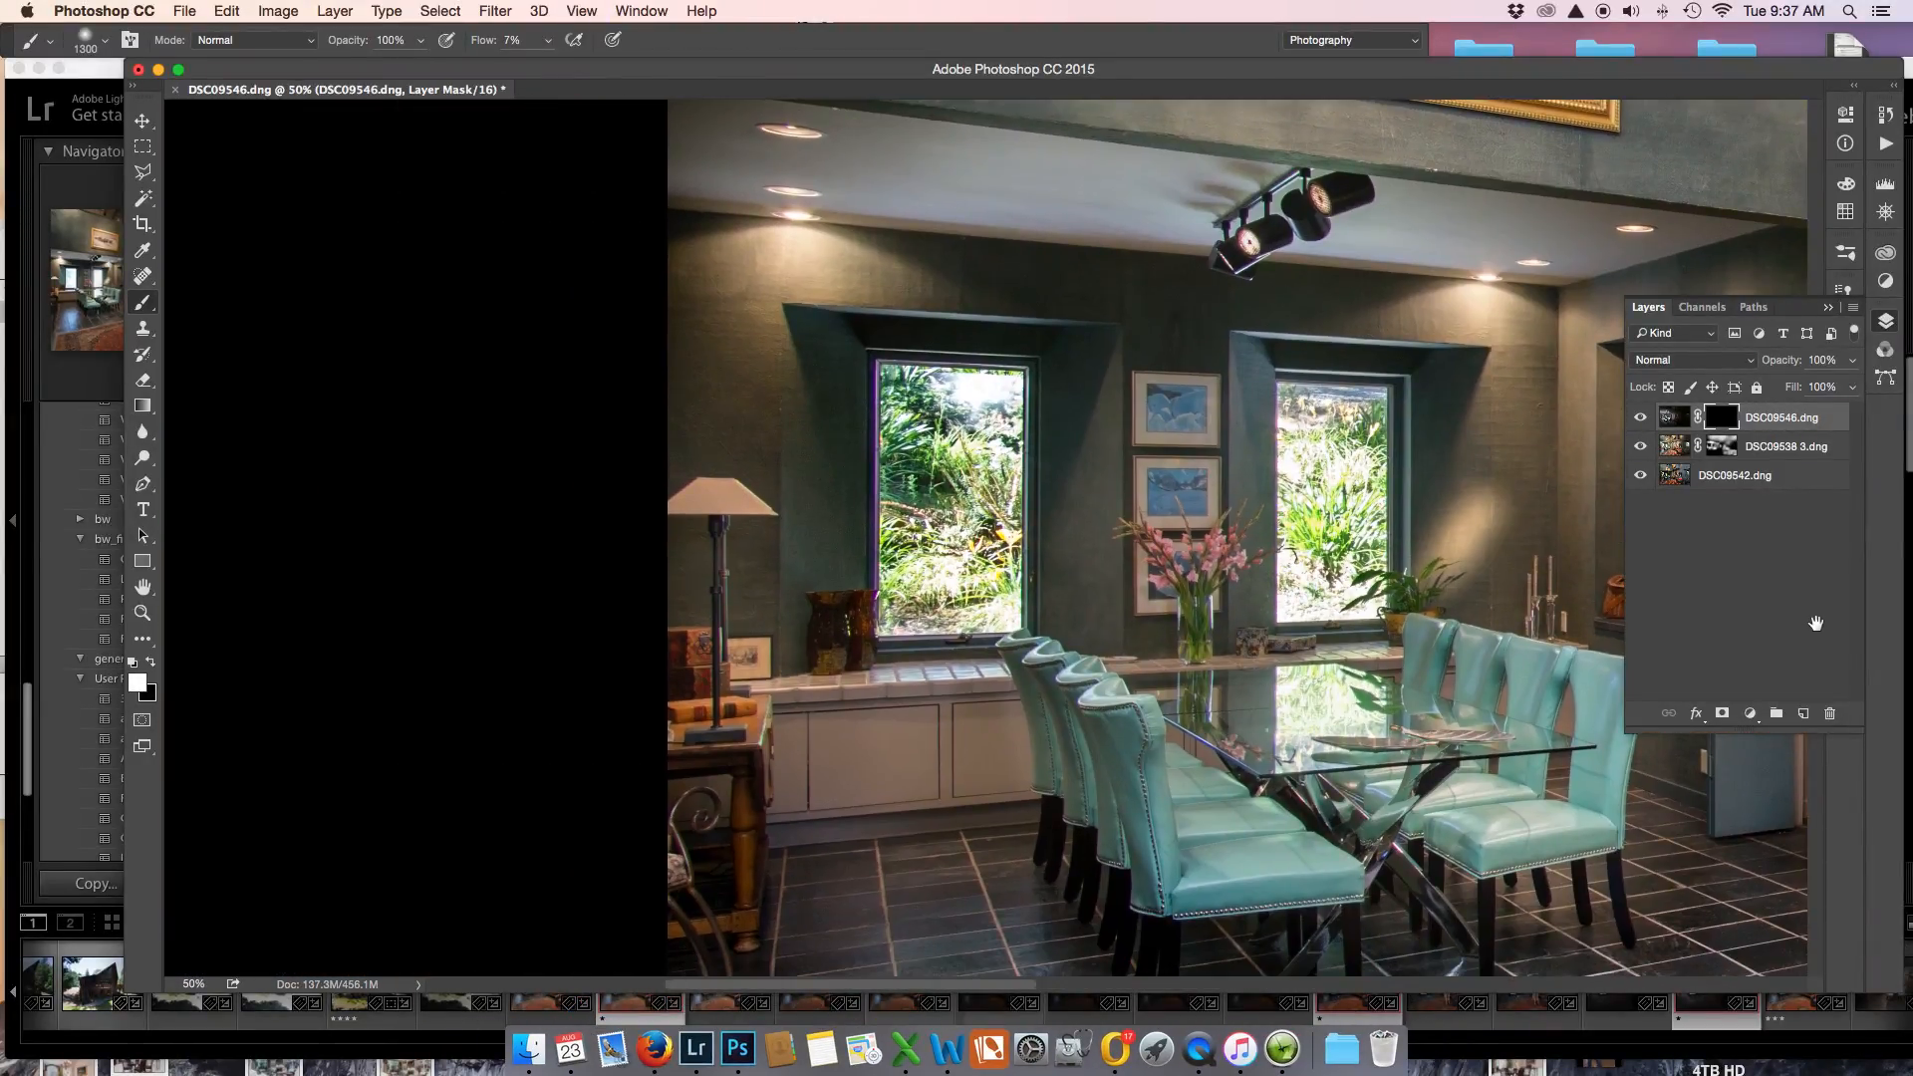
key(super+equal)
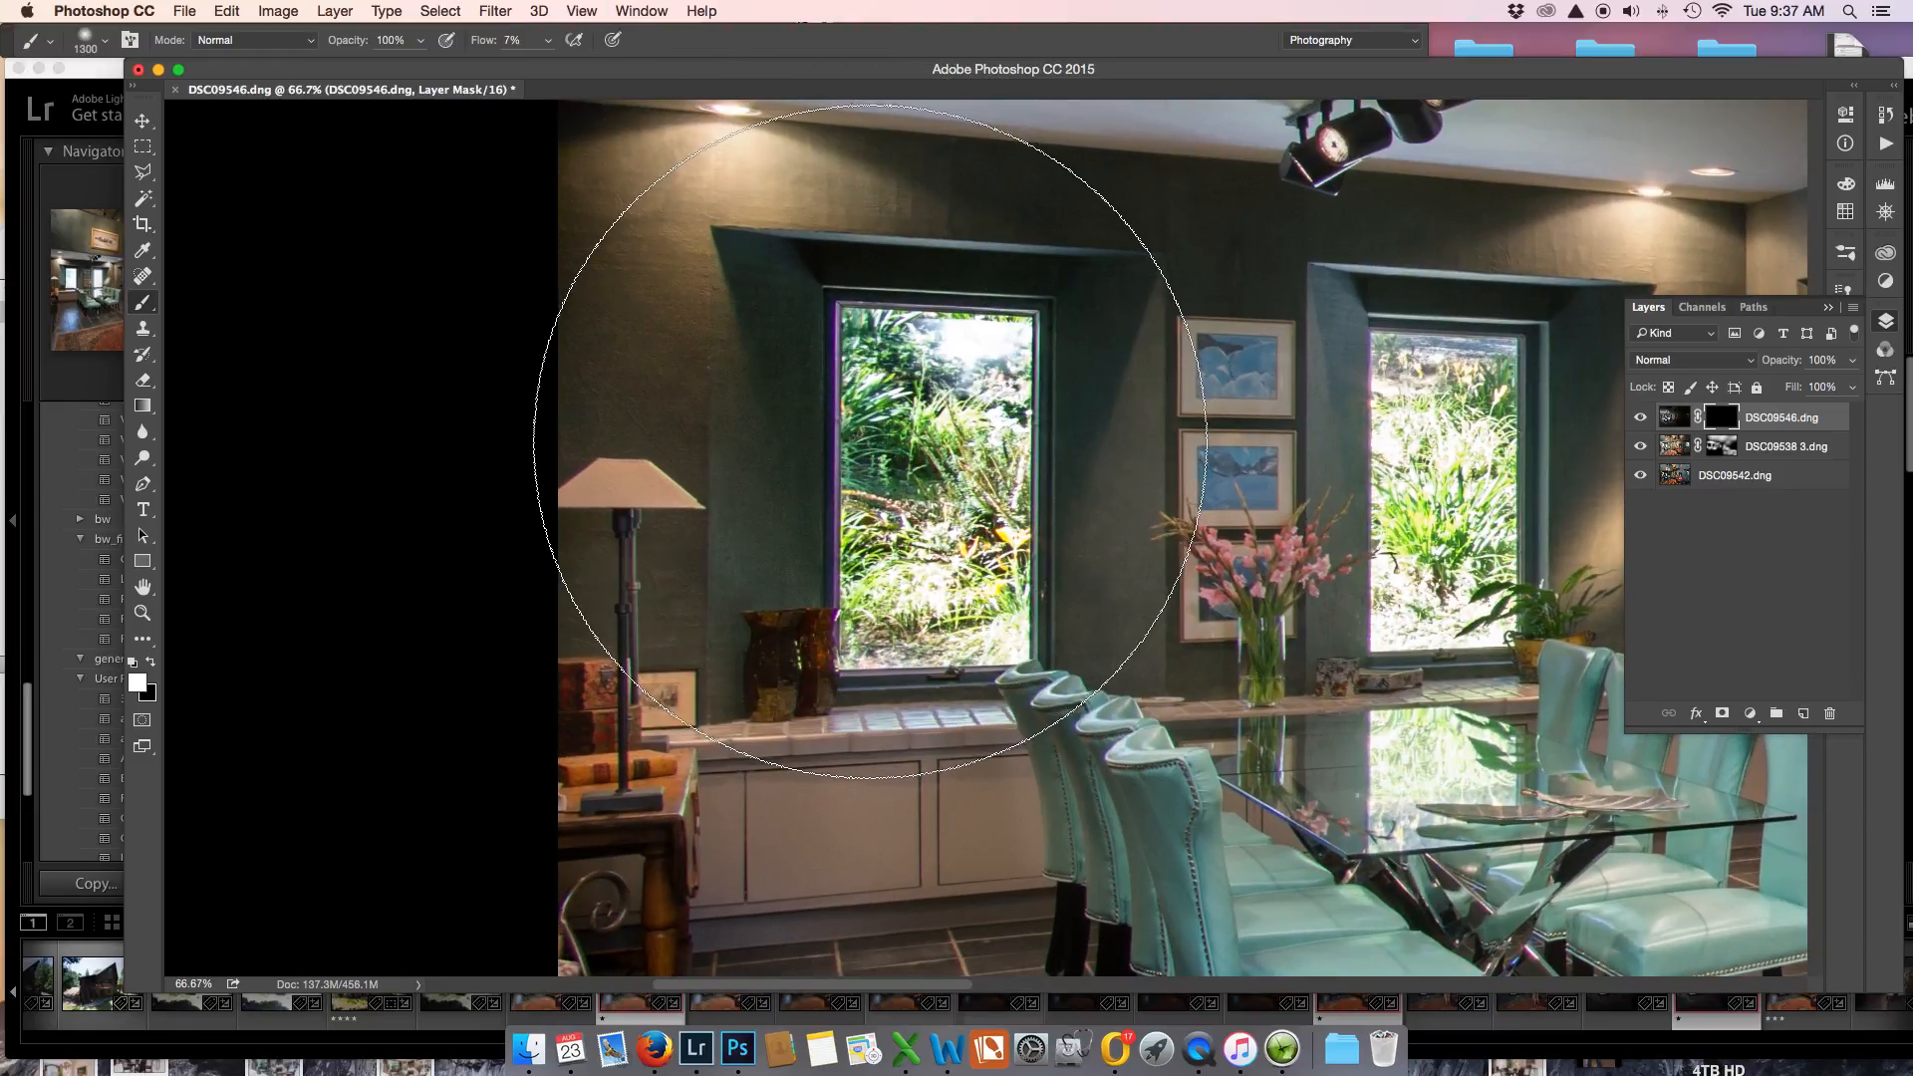
key(bracketleft)
key(bracketleft)
key(bracketleft)
key(bracketleft)
key(bracketleft)
key(bracketleft)
key(bracketleft)
key(bracketleft)
key(bracketleft)
key(bracketleft)
key(bracketleft)
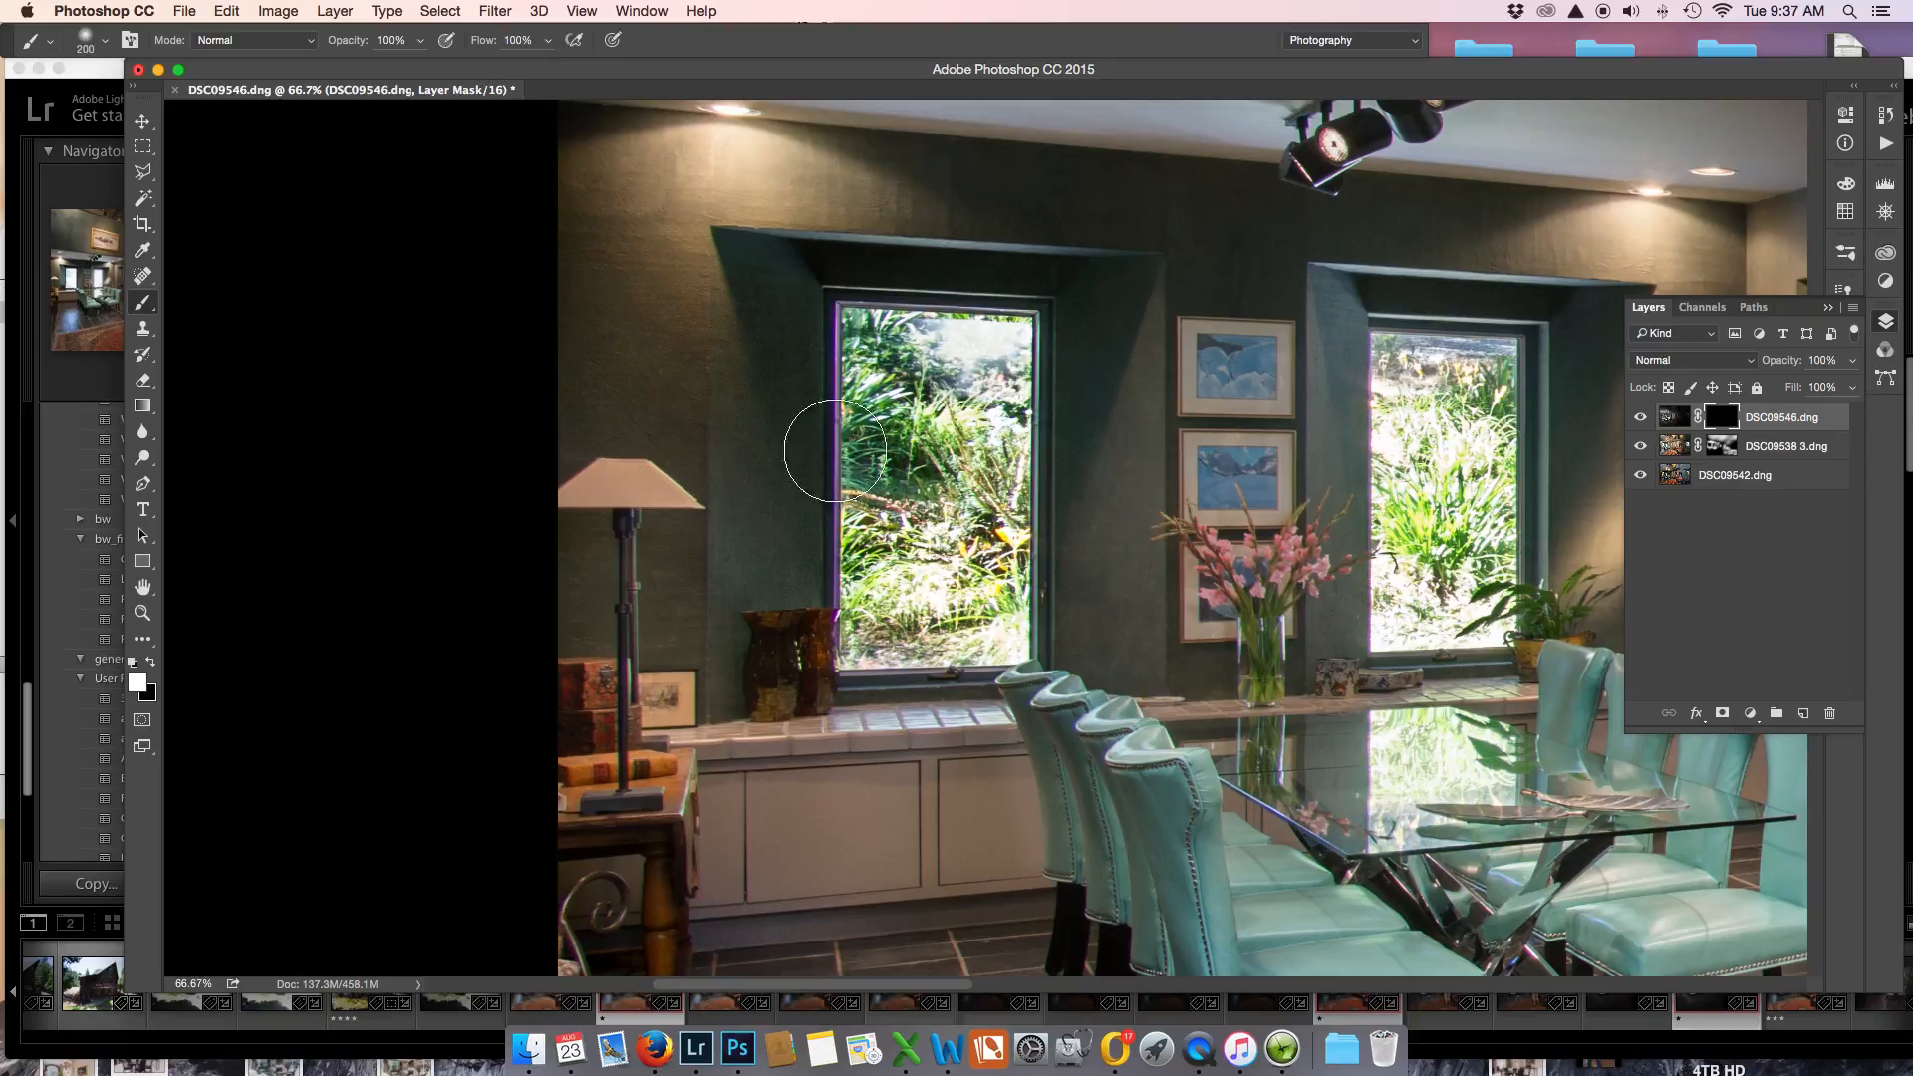
mouse_move(937, 367)
mouse_down()
mouse_move(946, 391)
mouse_move(986, 359)
mouse_move(960, 463)
mouse_up()
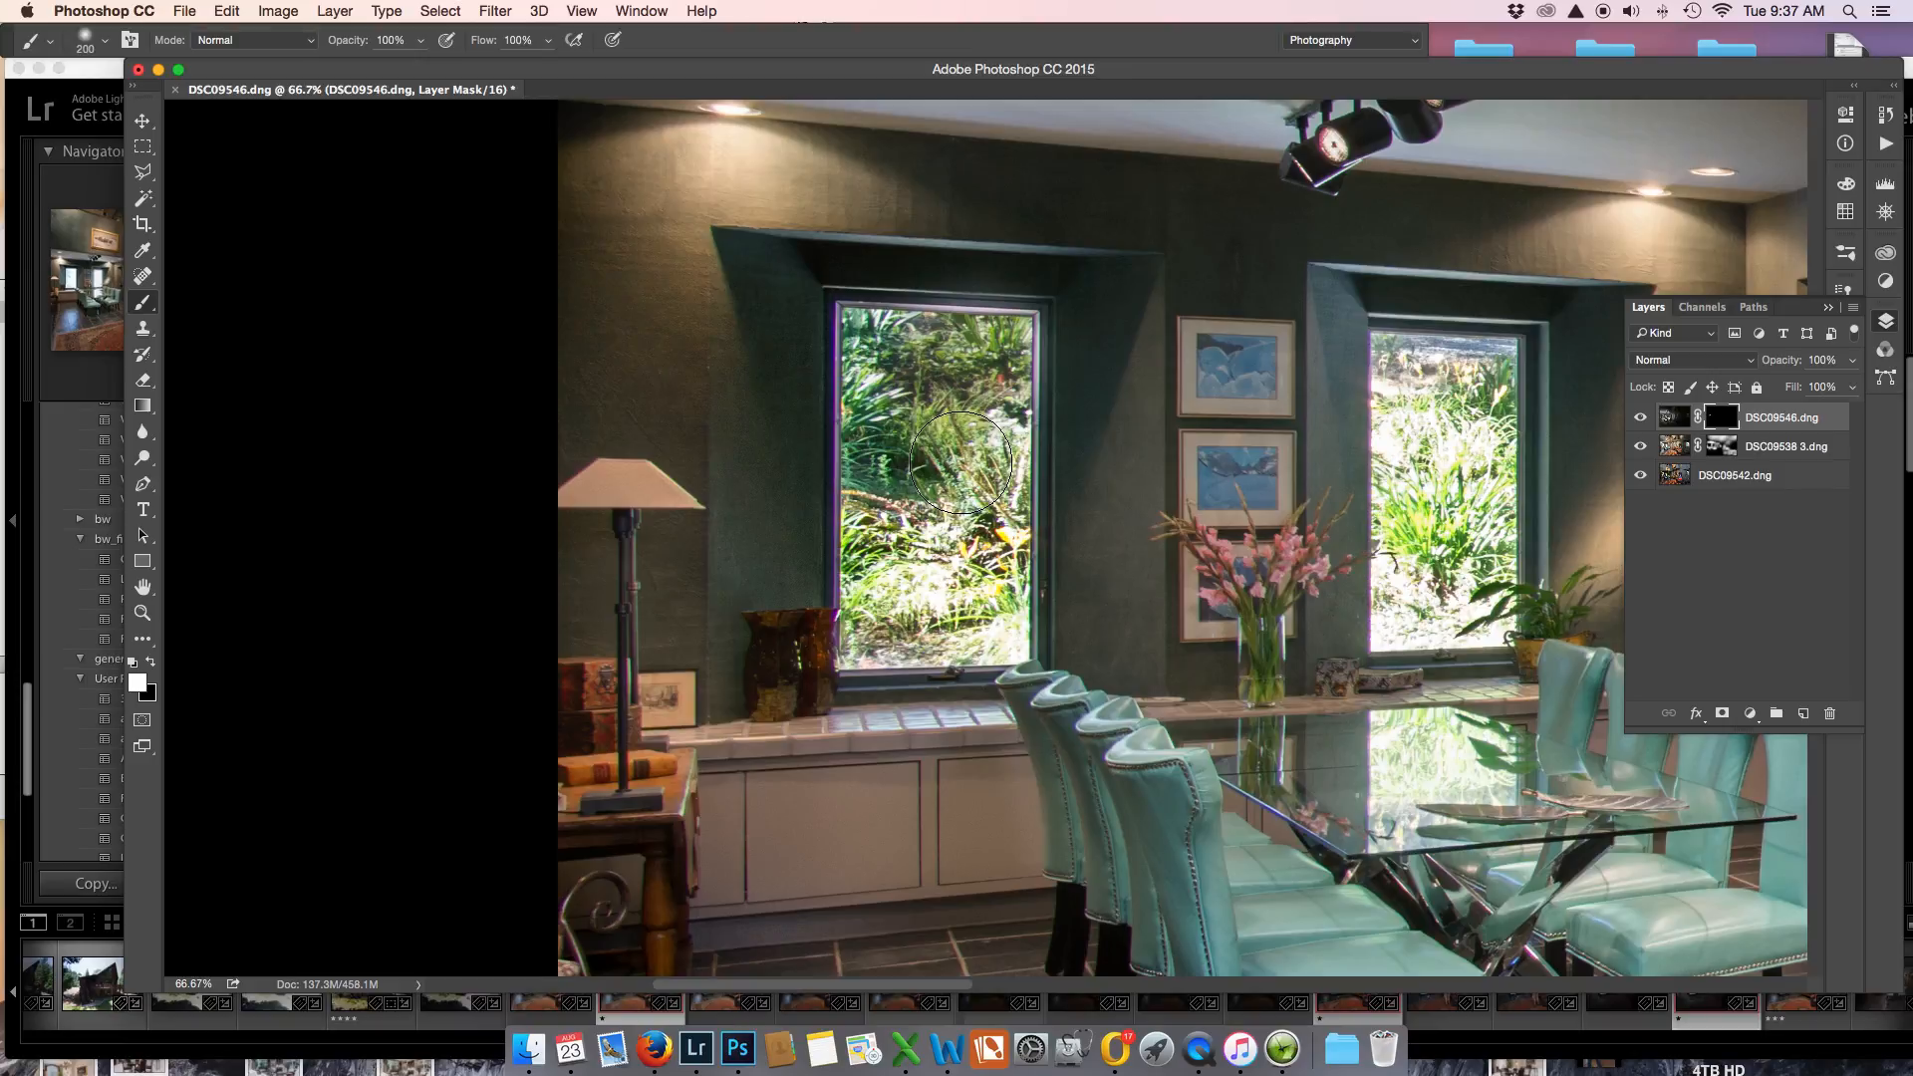
key(alt+super+z)
key(alt+super+z)
key(alt+super+z)
key(alt+super+z)
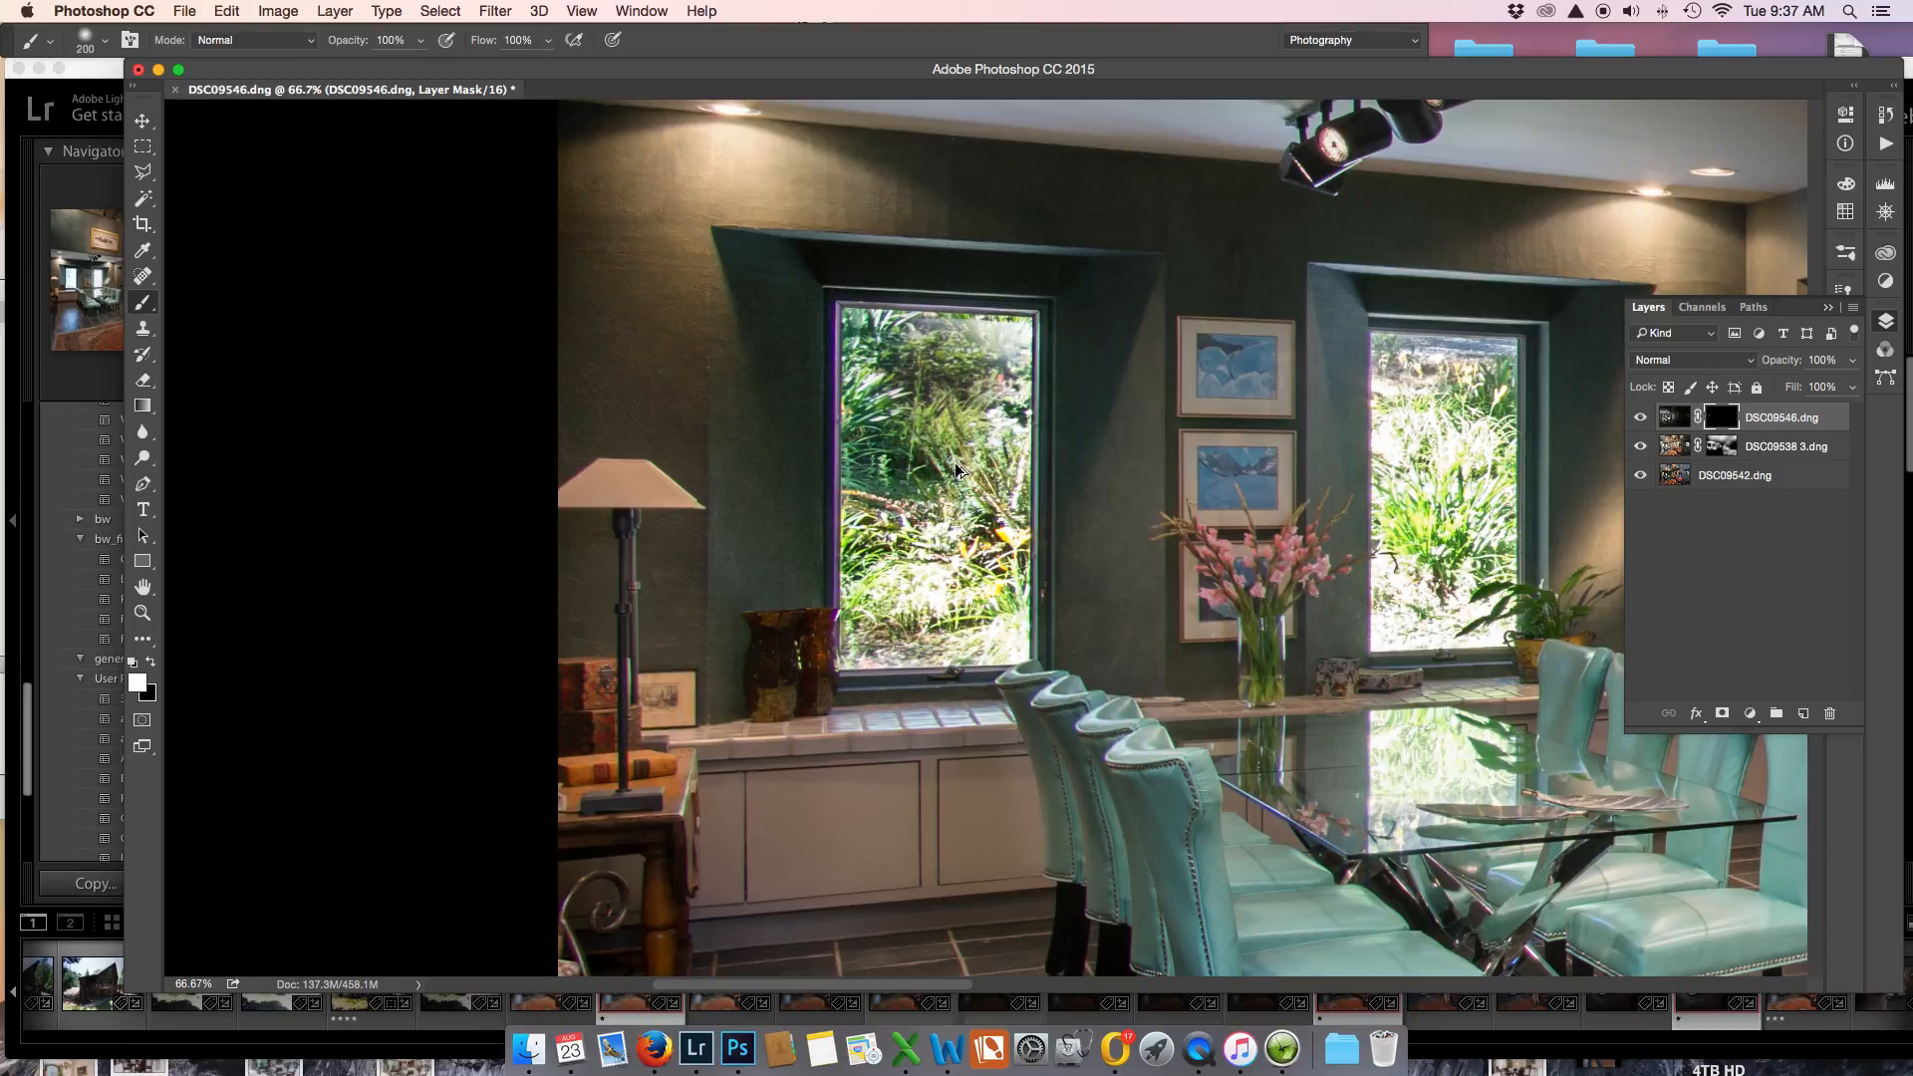
key(alt+super+z)
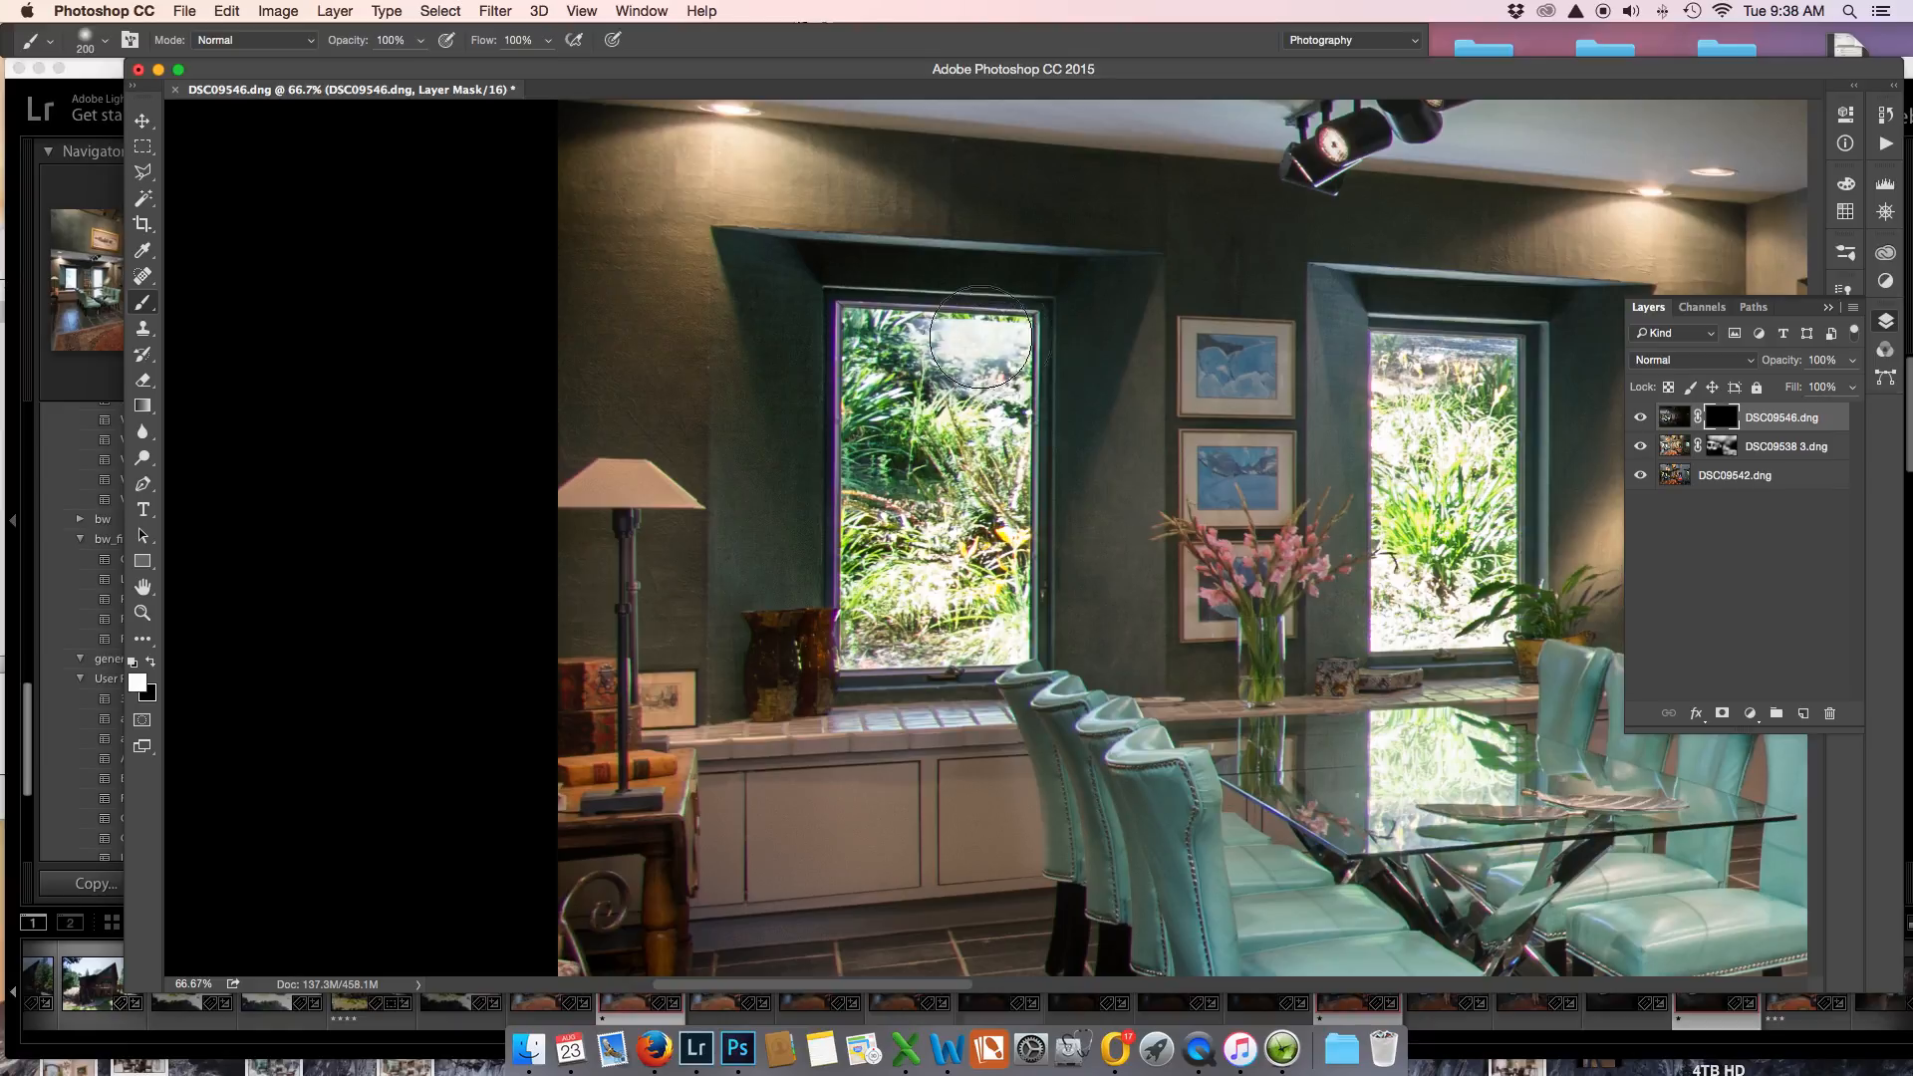
Paint white over both dining-area window views on the DSC09546.dng mask, using 200 px and 100 px brushes at 100% flow.
mouse_move(945, 353)
mouse_down()
mouse_move(994, 400)
mouse_move(999, 379)
mouse_move(915, 356)
mouse_move(1031, 354)
mouse_move(1003, 358)
mouse_move(972, 566)
mouse_move(899, 596)
mouse_move(875, 551)
mouse_move(882, 348)
mouse_move(924, 538)
mouse_move(982, 624)
mouse_move(1001, 608)
mouse_move(1006, 639)
mouse_move(866, 641)
mouse_move(896, 611)
mouse_up()
key(bracketleft)
key(bracketleft)
key(bracketleft)
key(bracketleft)
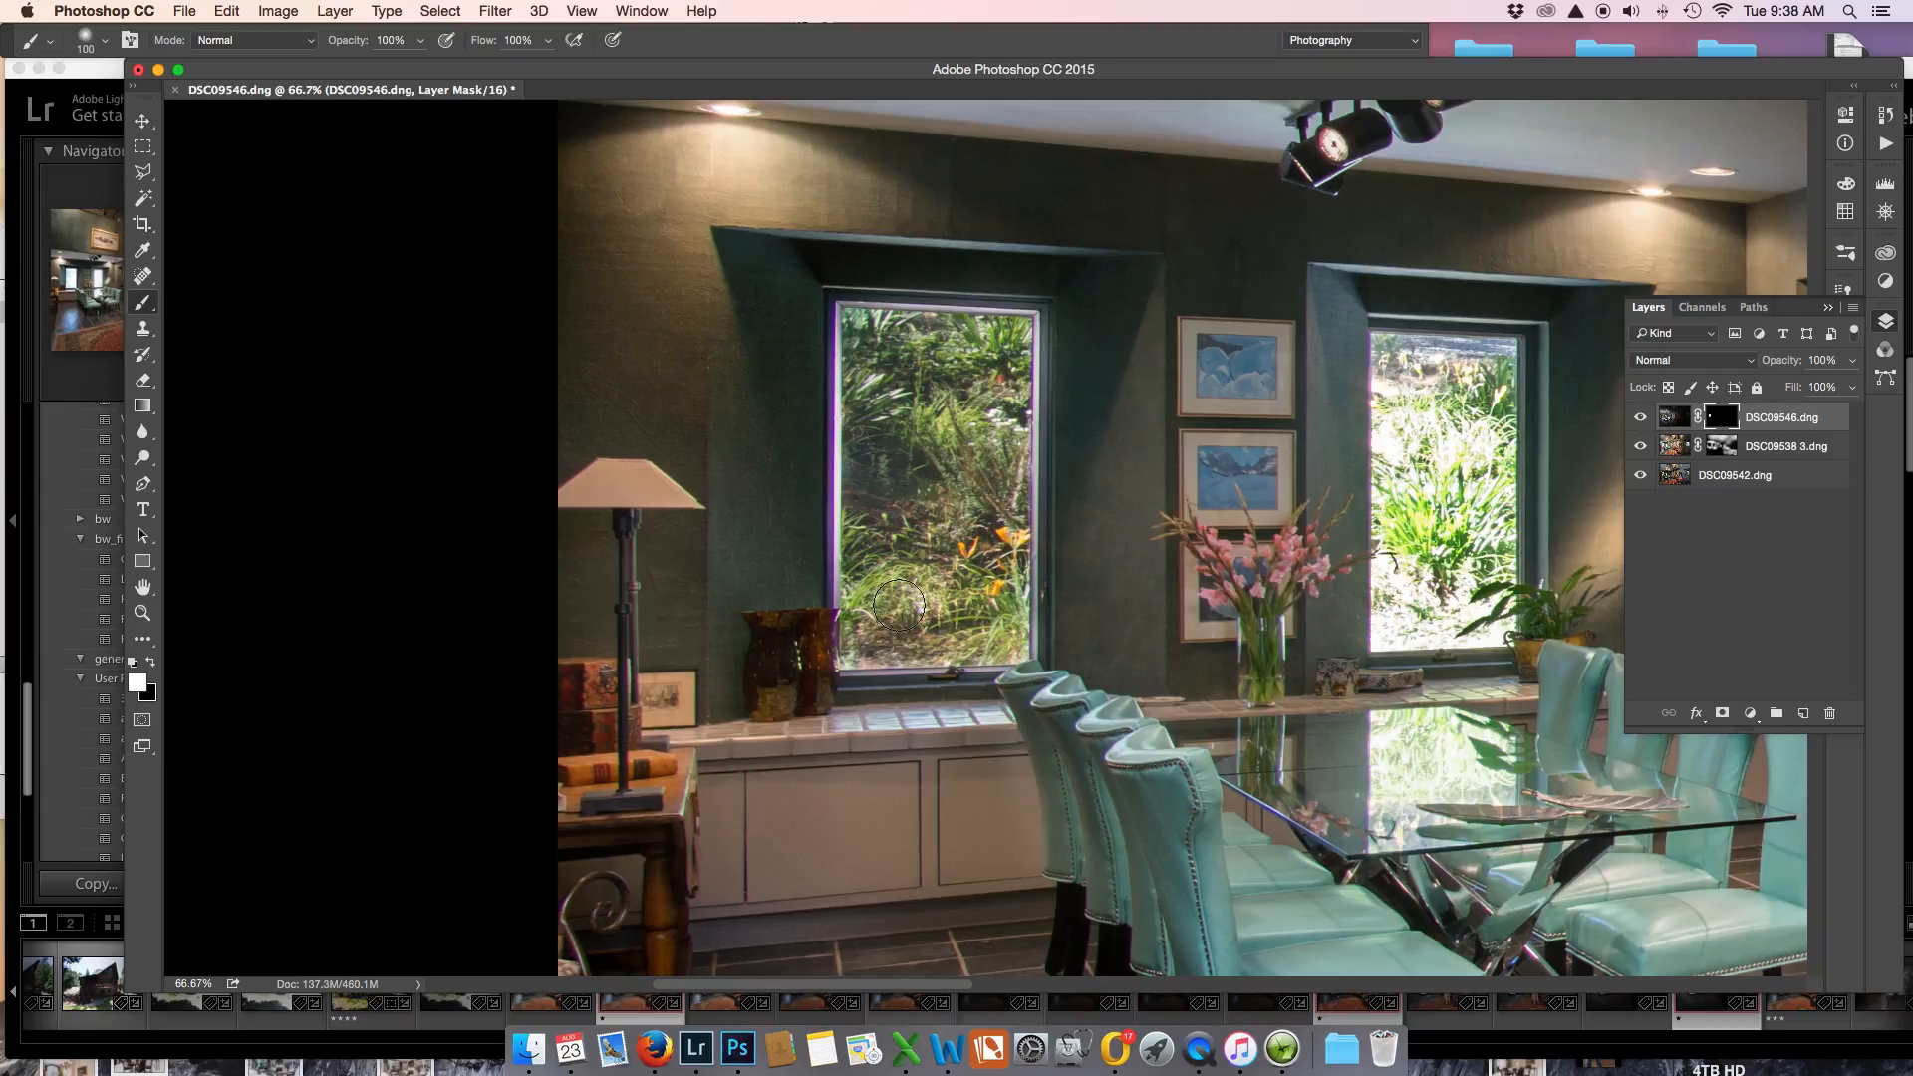
mouse_move(1386, 341)
mouse_down()
mouse_move(1391, 628)
mouse_move(1487, 621)
mouse_move(1455, 591)
mouse_move(1488, 562)
mouse_move(1490, 359)
mouse_move(1411, 355)
mouse_move(1436, 499)
mouse_move(1440, 442)
mouse_move(1404, 586)
mouse_move(1430, 572)
mouse_move(1477, 392)
mouse_up()
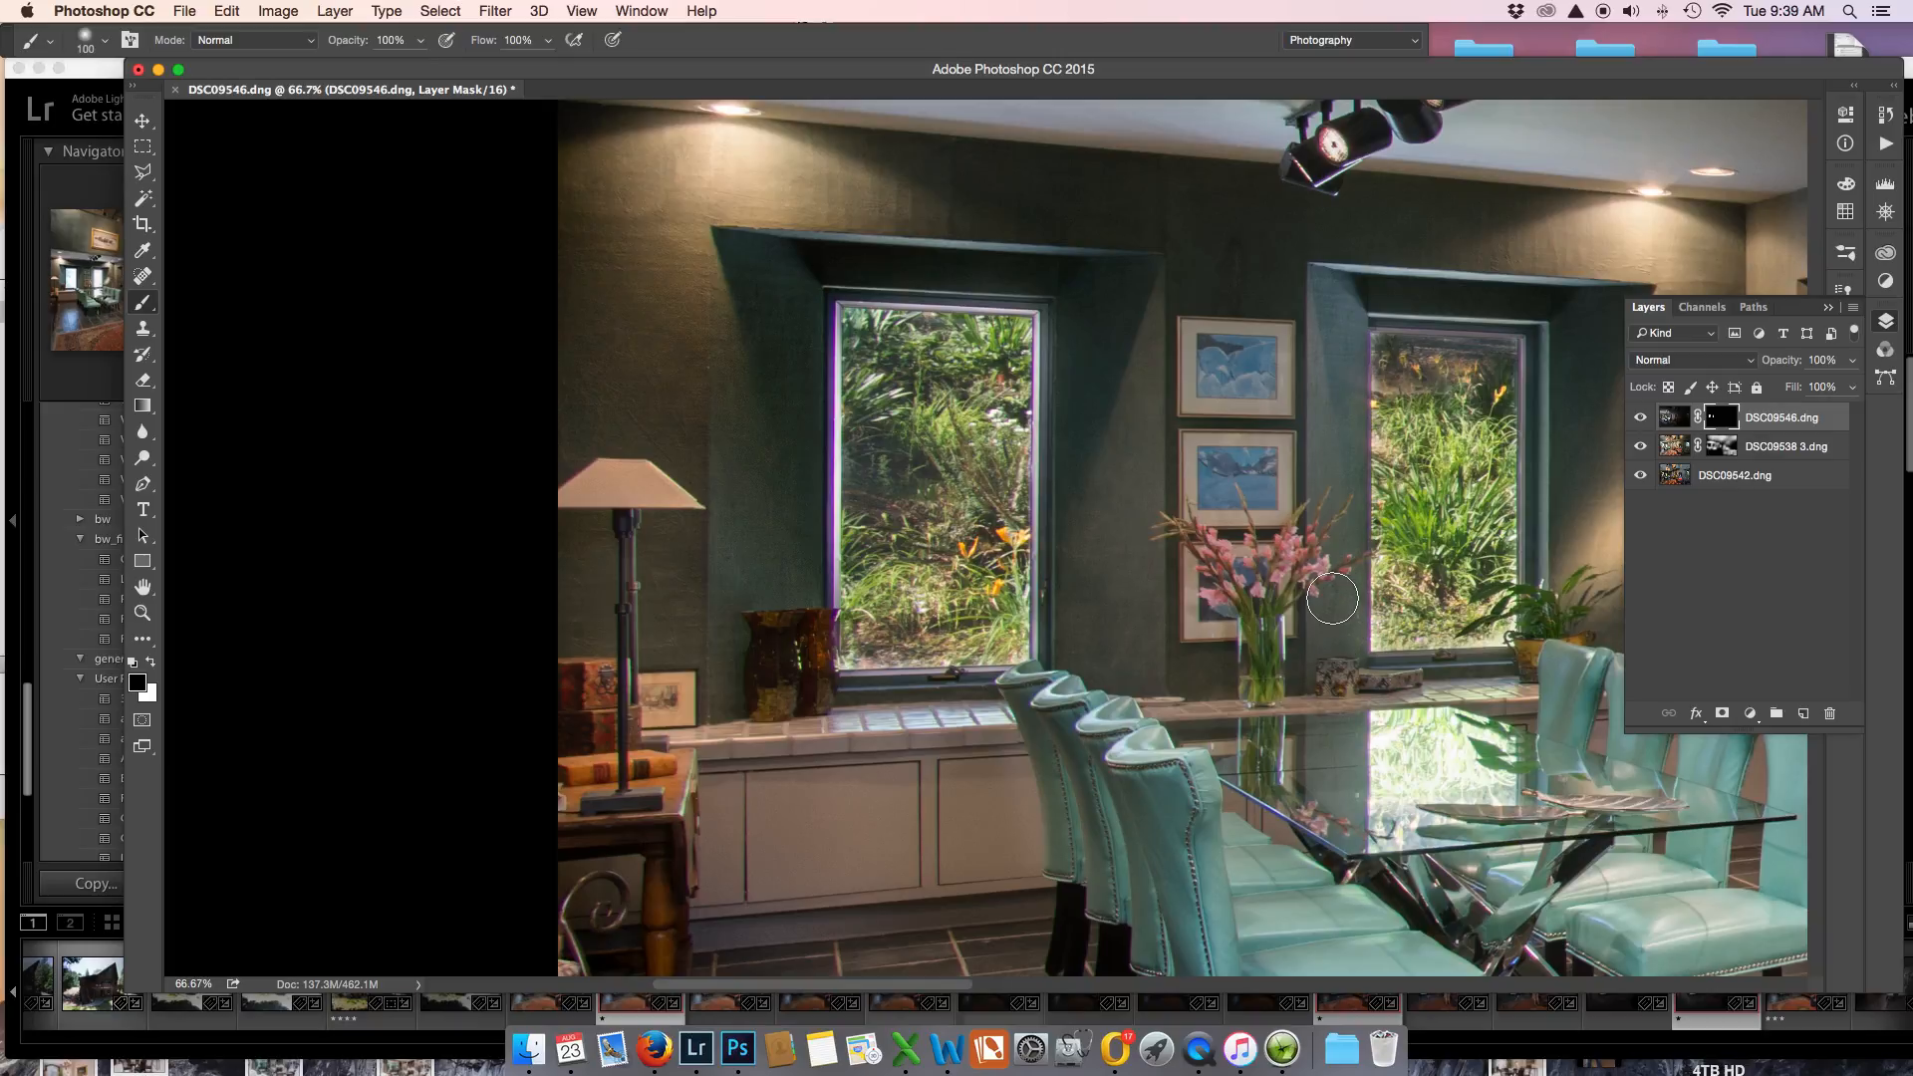
Compare the window views with and without the masked DSC09546.dng layer, leaving the layer visible.
click(1639, 417)
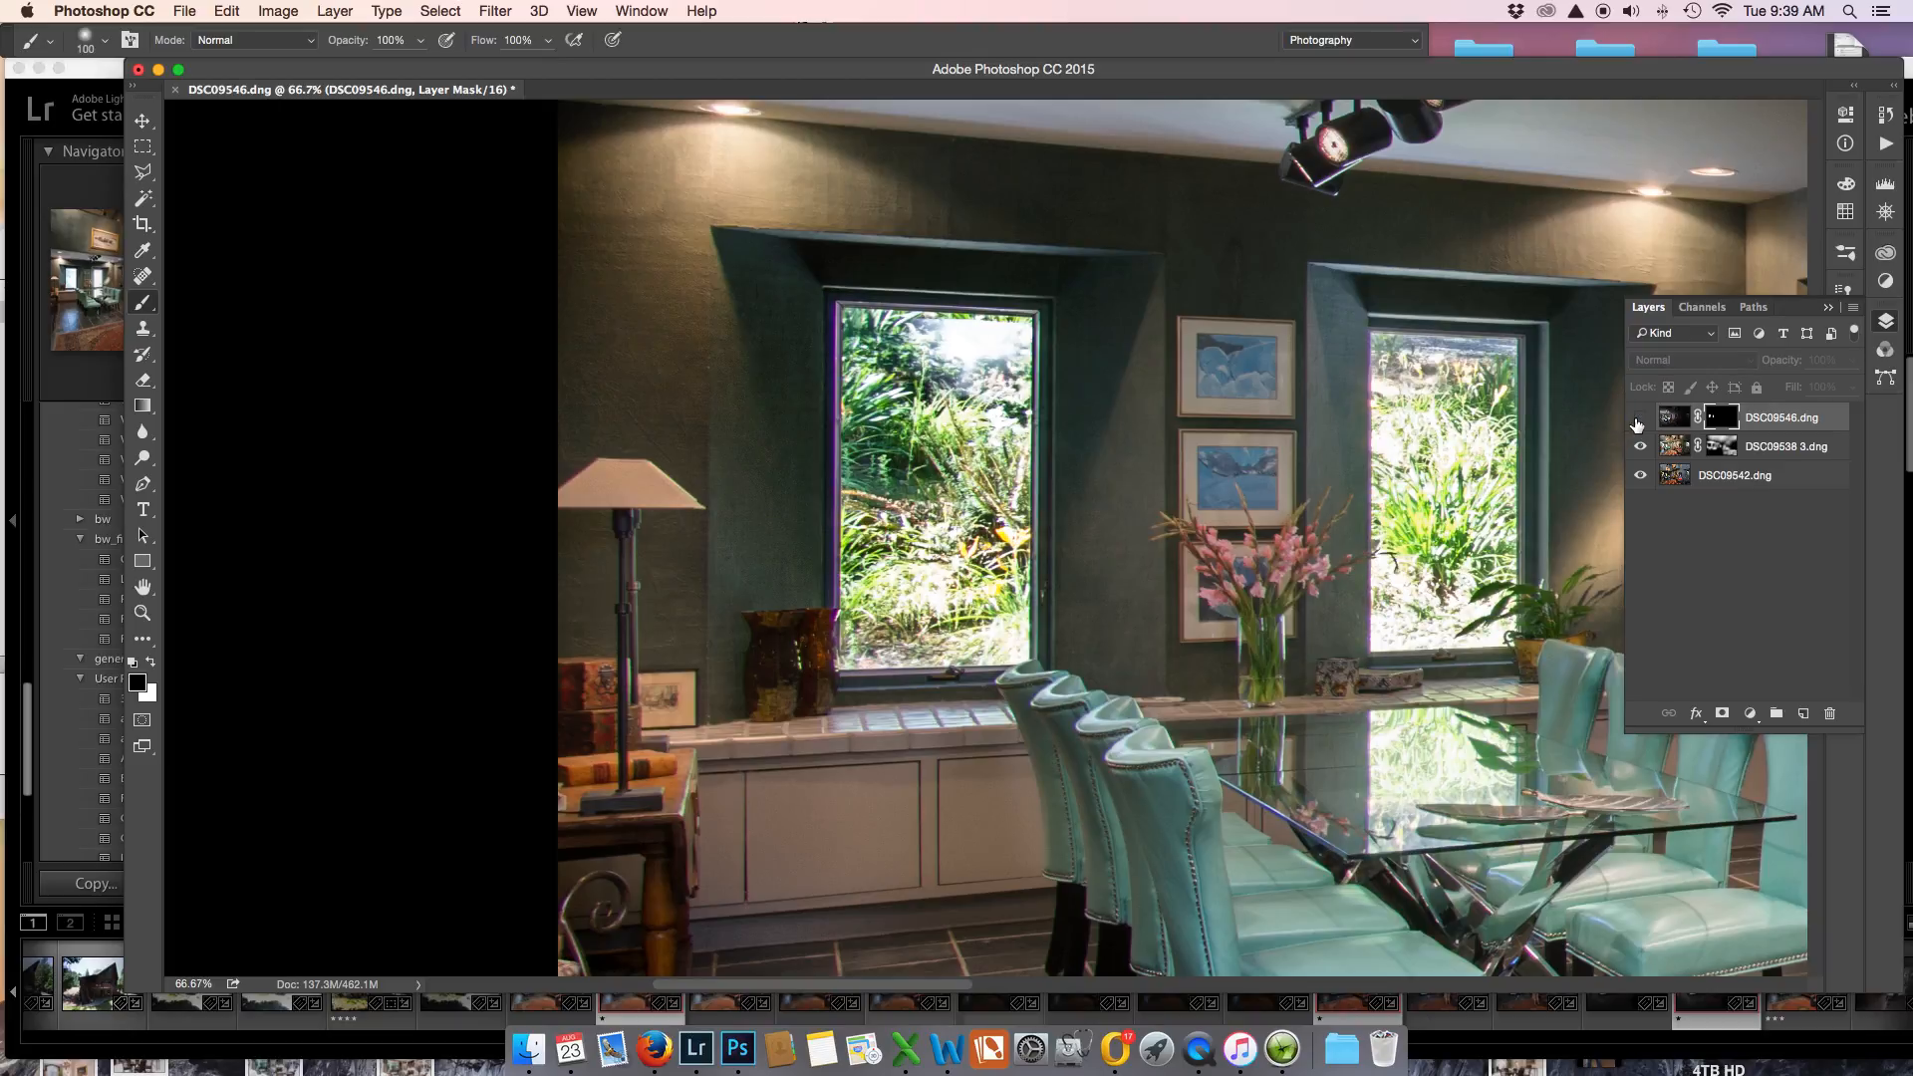
click(1638, 422)
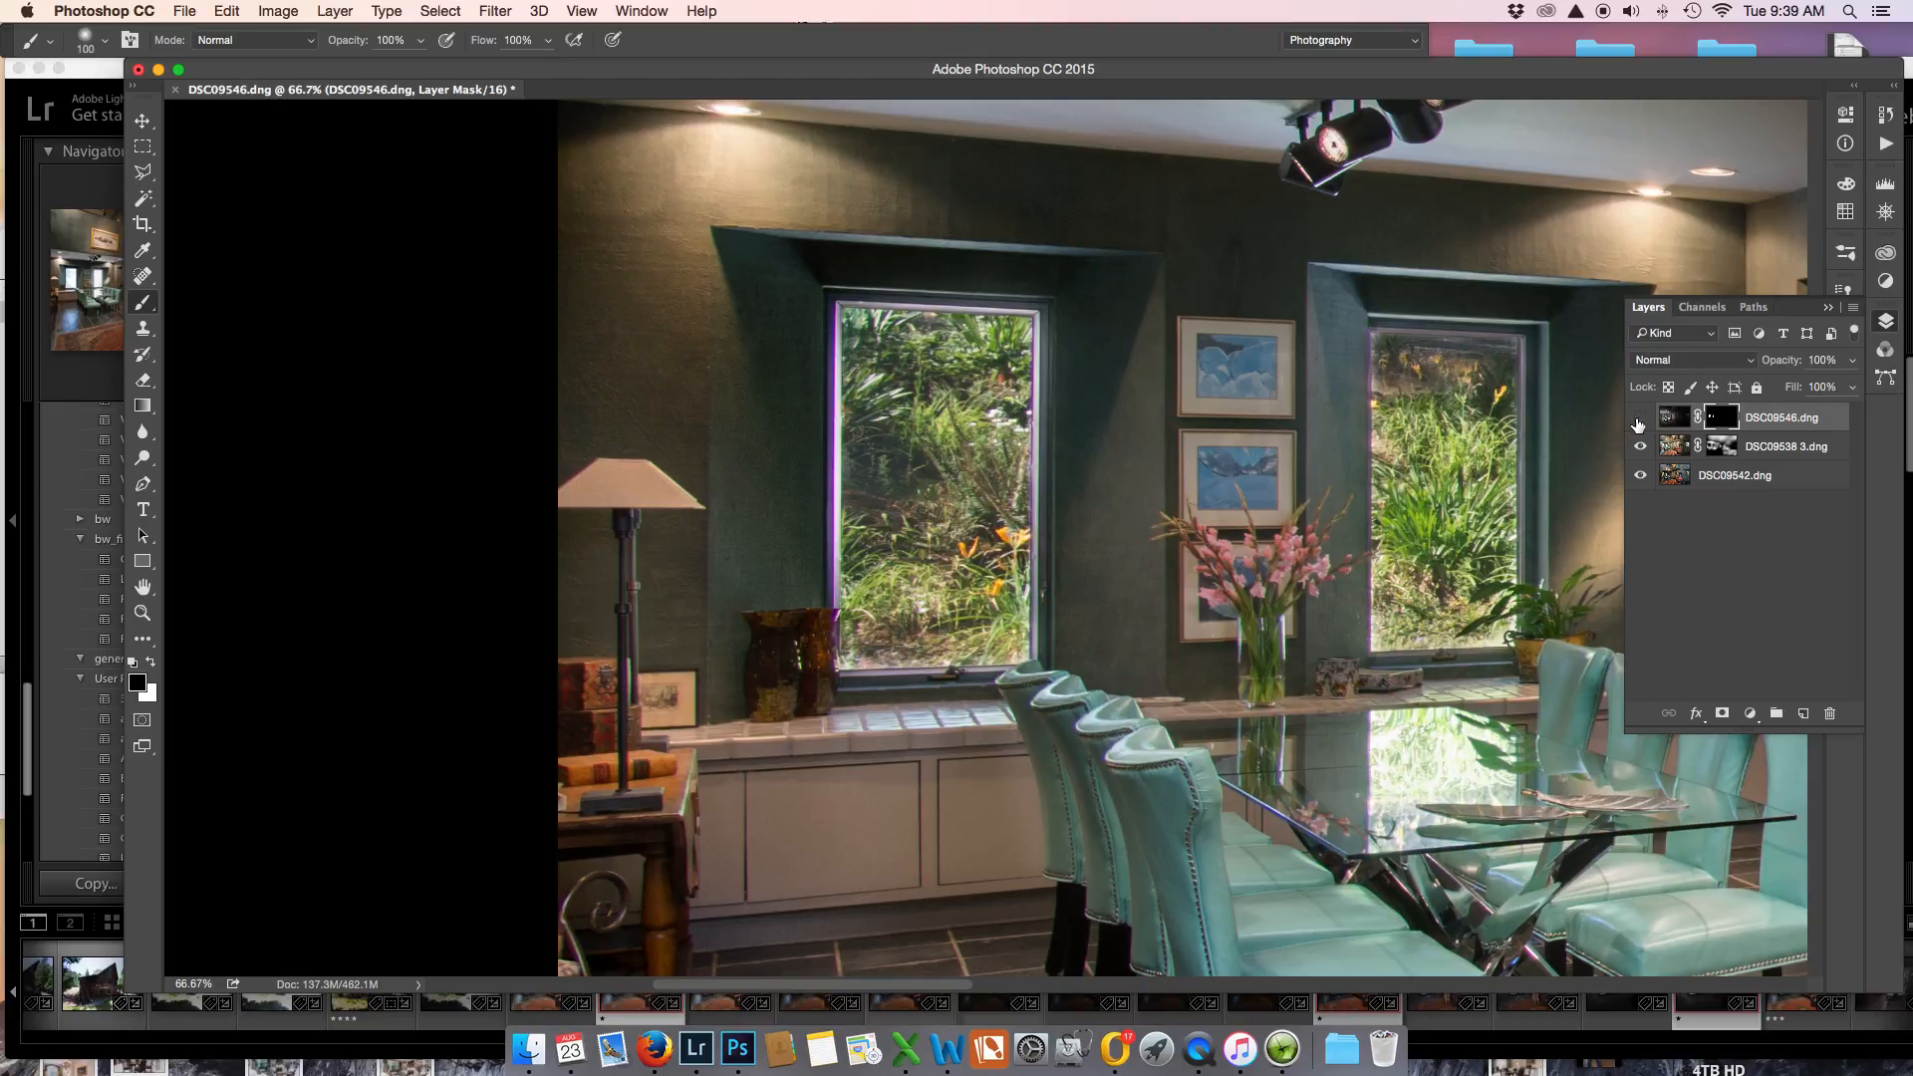
click(1639, 423)
click(1638, 423)
Paint black along the edges of both windows on the DSC09546.dng mask with a 175 px brush at 7% flow.
text(7)
key(Return)
key(bracketright)
key(bracketright)
key(bracketright)
mouse_move(1557, 340)
mouse_down()
mouse_move(1410, 323)
mouse_move(1562, 365)
mouse_up()
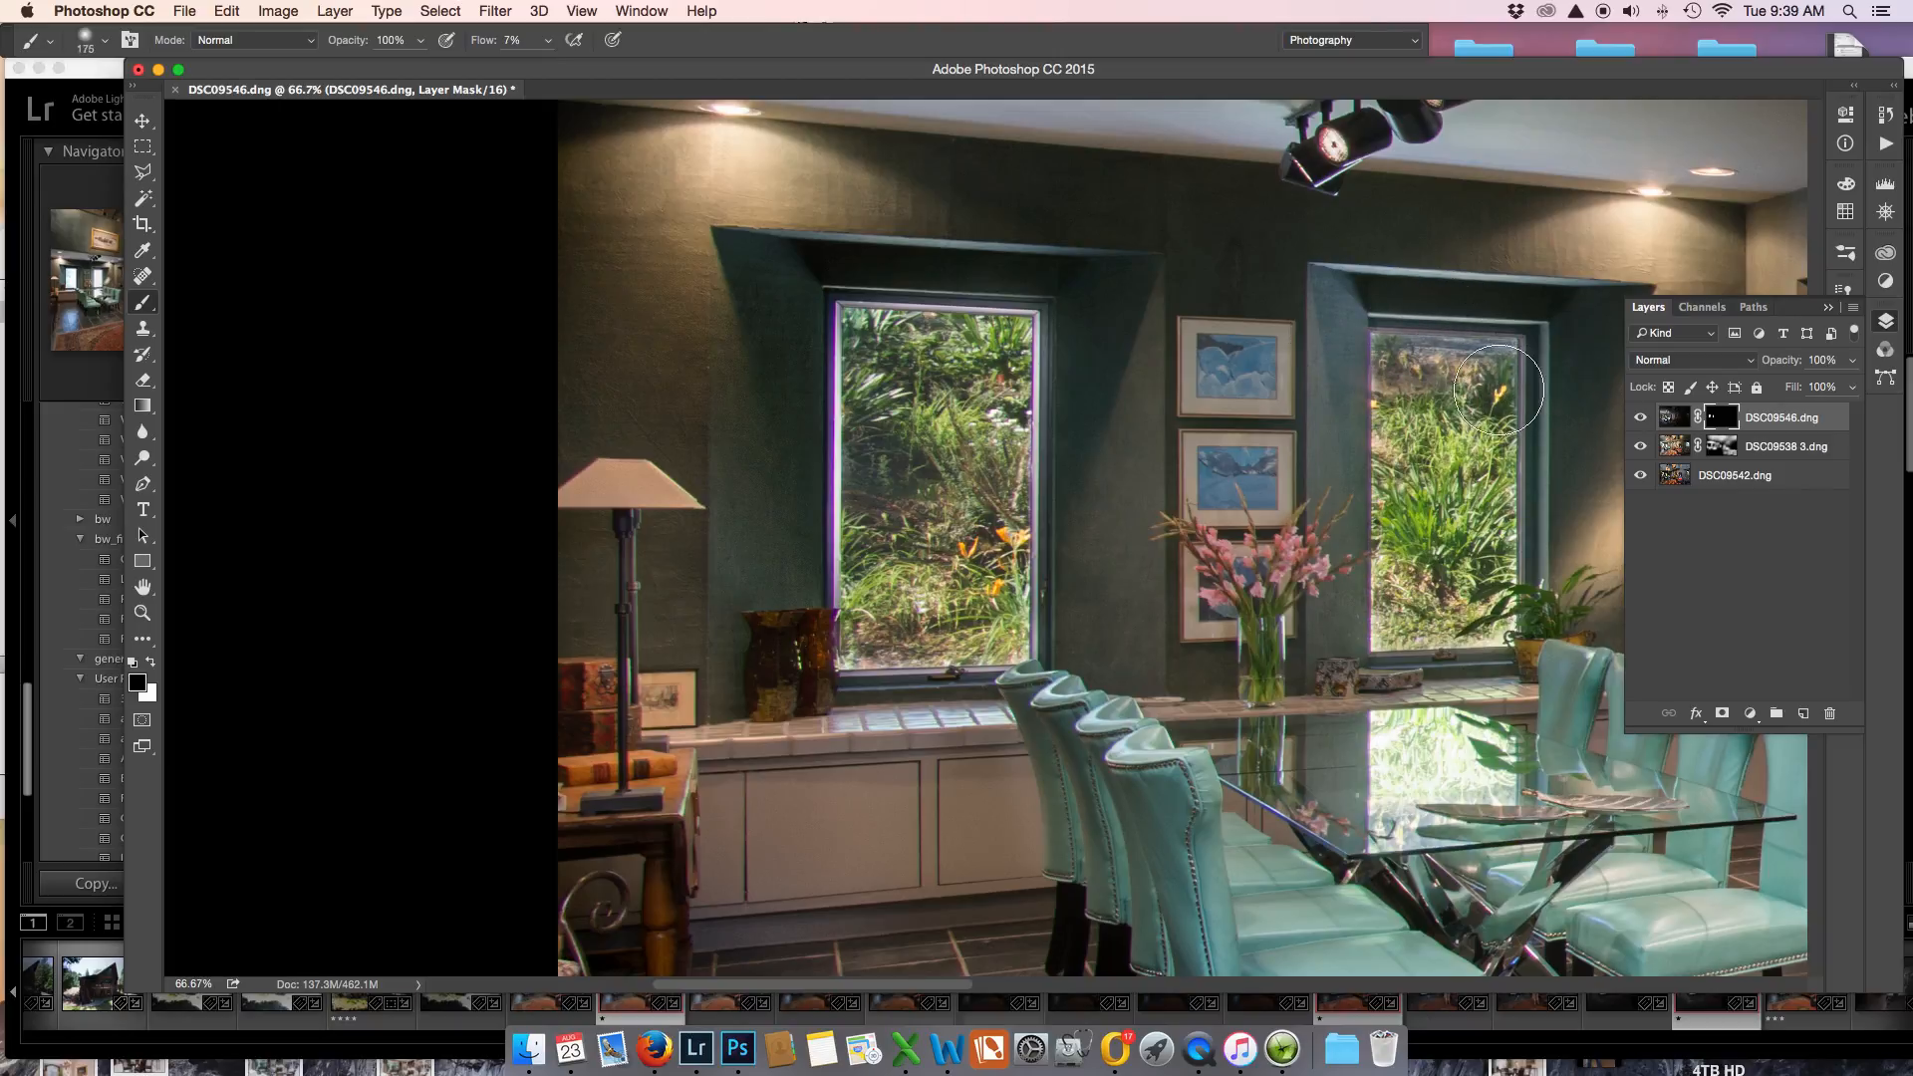
mouse_move(1037, 353)
mouse_down()
mouse_move(928, 366)
mouse_move(884, 436)
mouse_move(879, 495)
mouse_move(852, 405)
mouse_move(881, 543)
mouse_up()
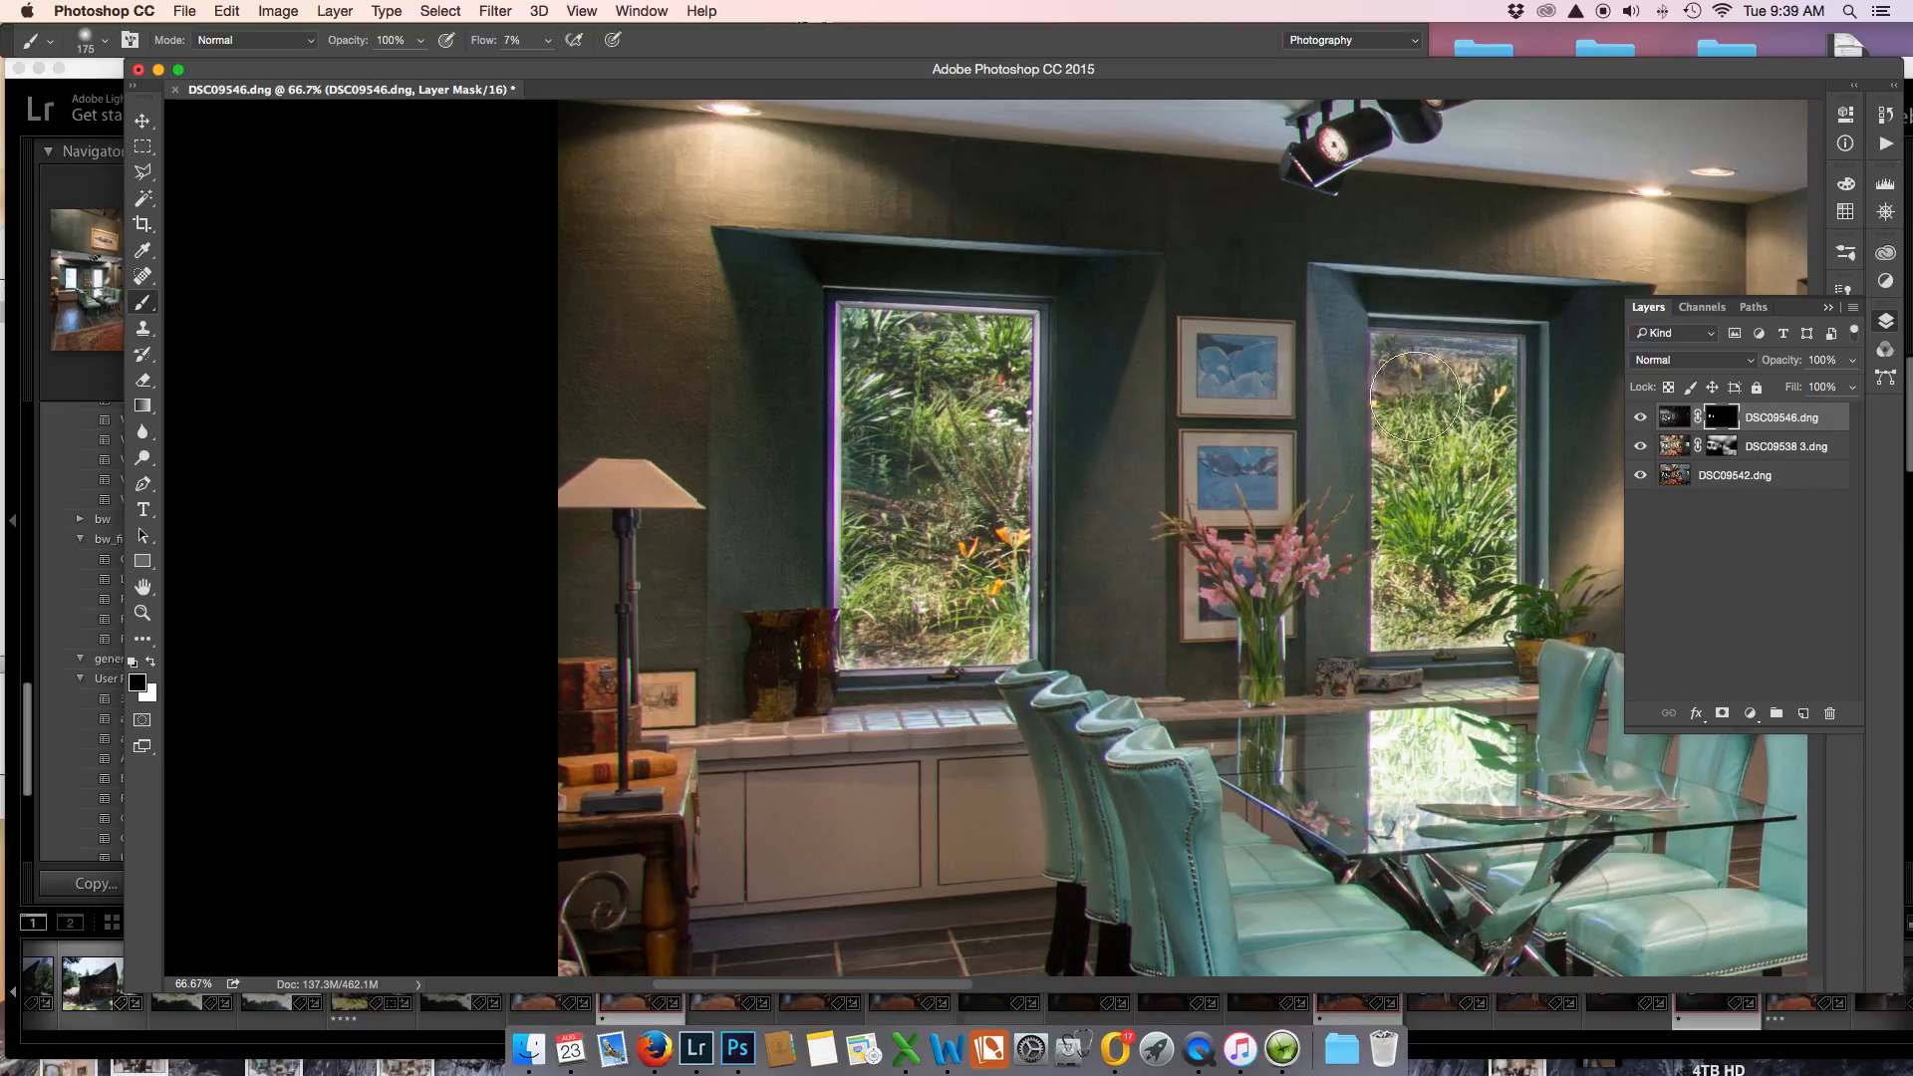
Compare both dining-area window views with the DSC09546.dng layer hidden and shown, leaving it visible.
click(1640, 418)
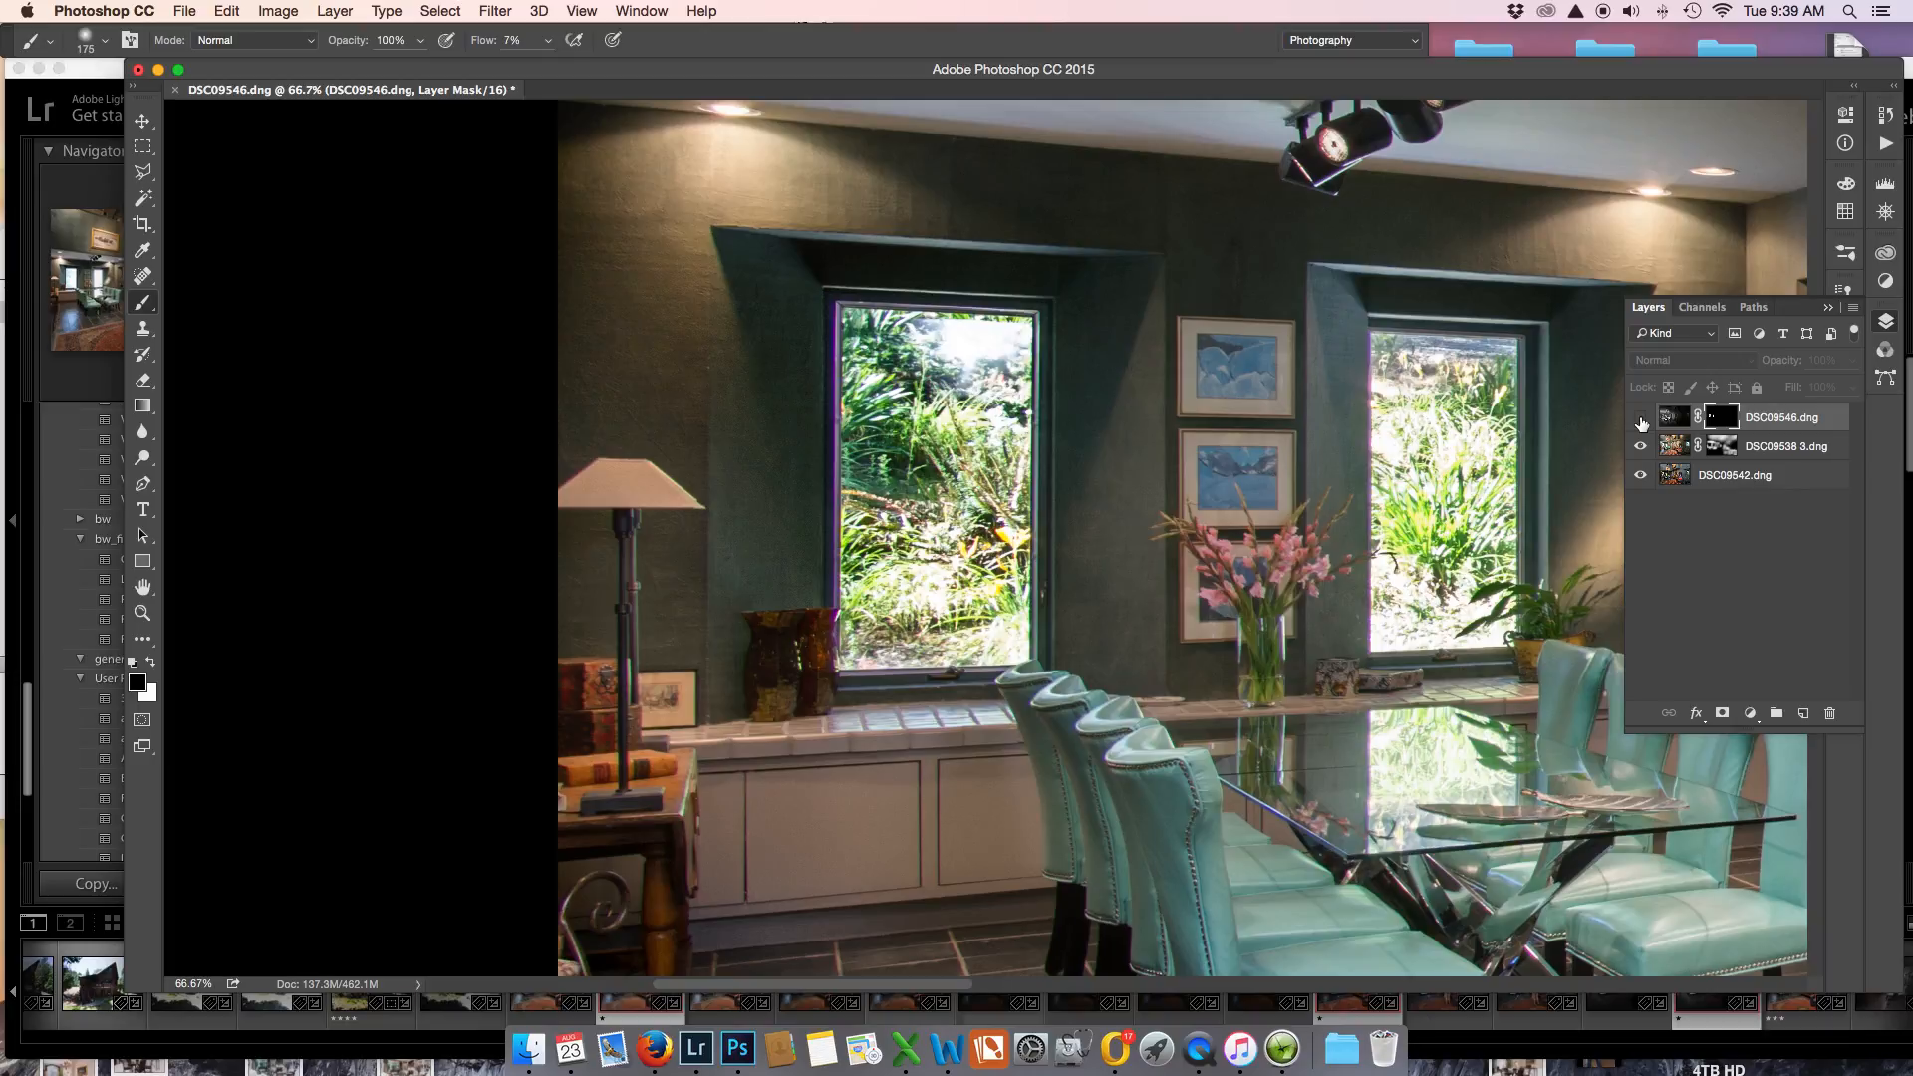
click(1640, 419)
click(1640, 418)
click(1640, 419)
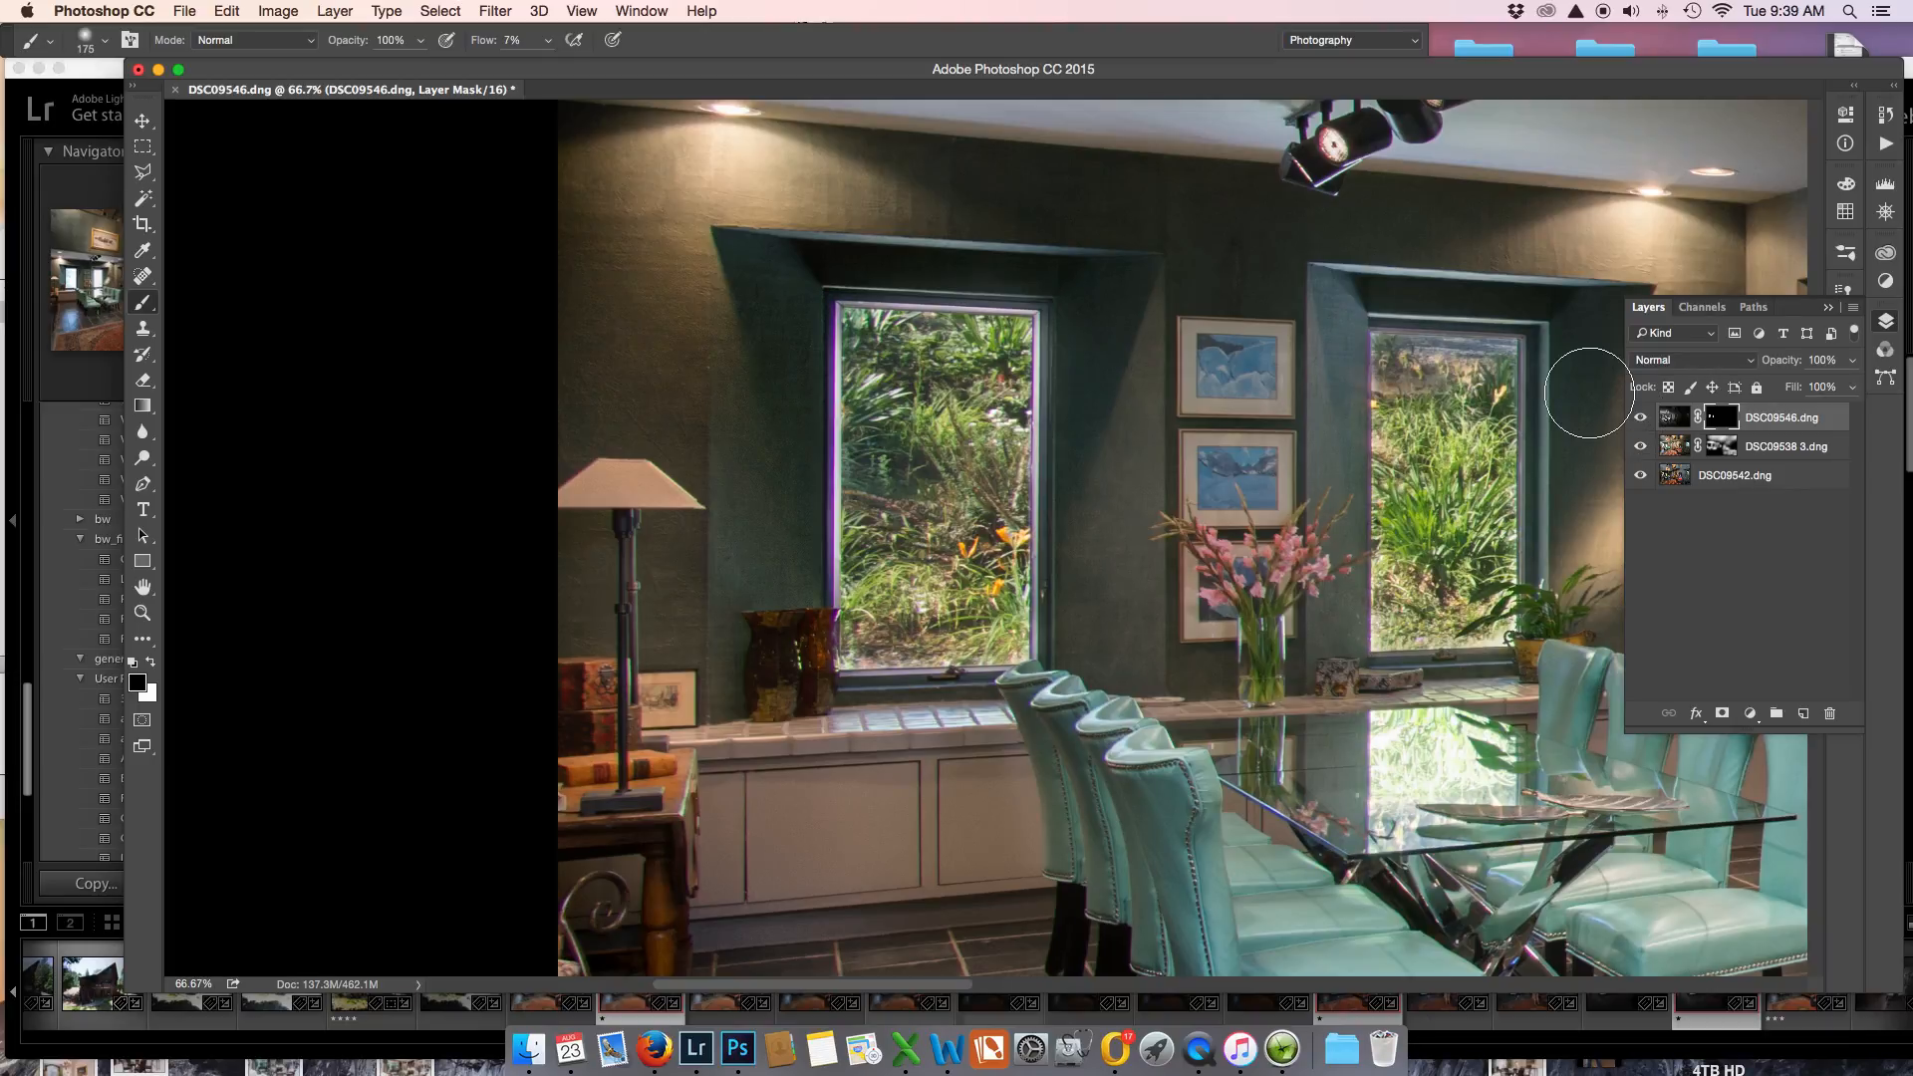
Paint white over the dining chairs and the low cabinets under the windows on the DSC09546.dng mask, using a 400 px brush at 7% flow.
key(super+minus)
key(super+minus)
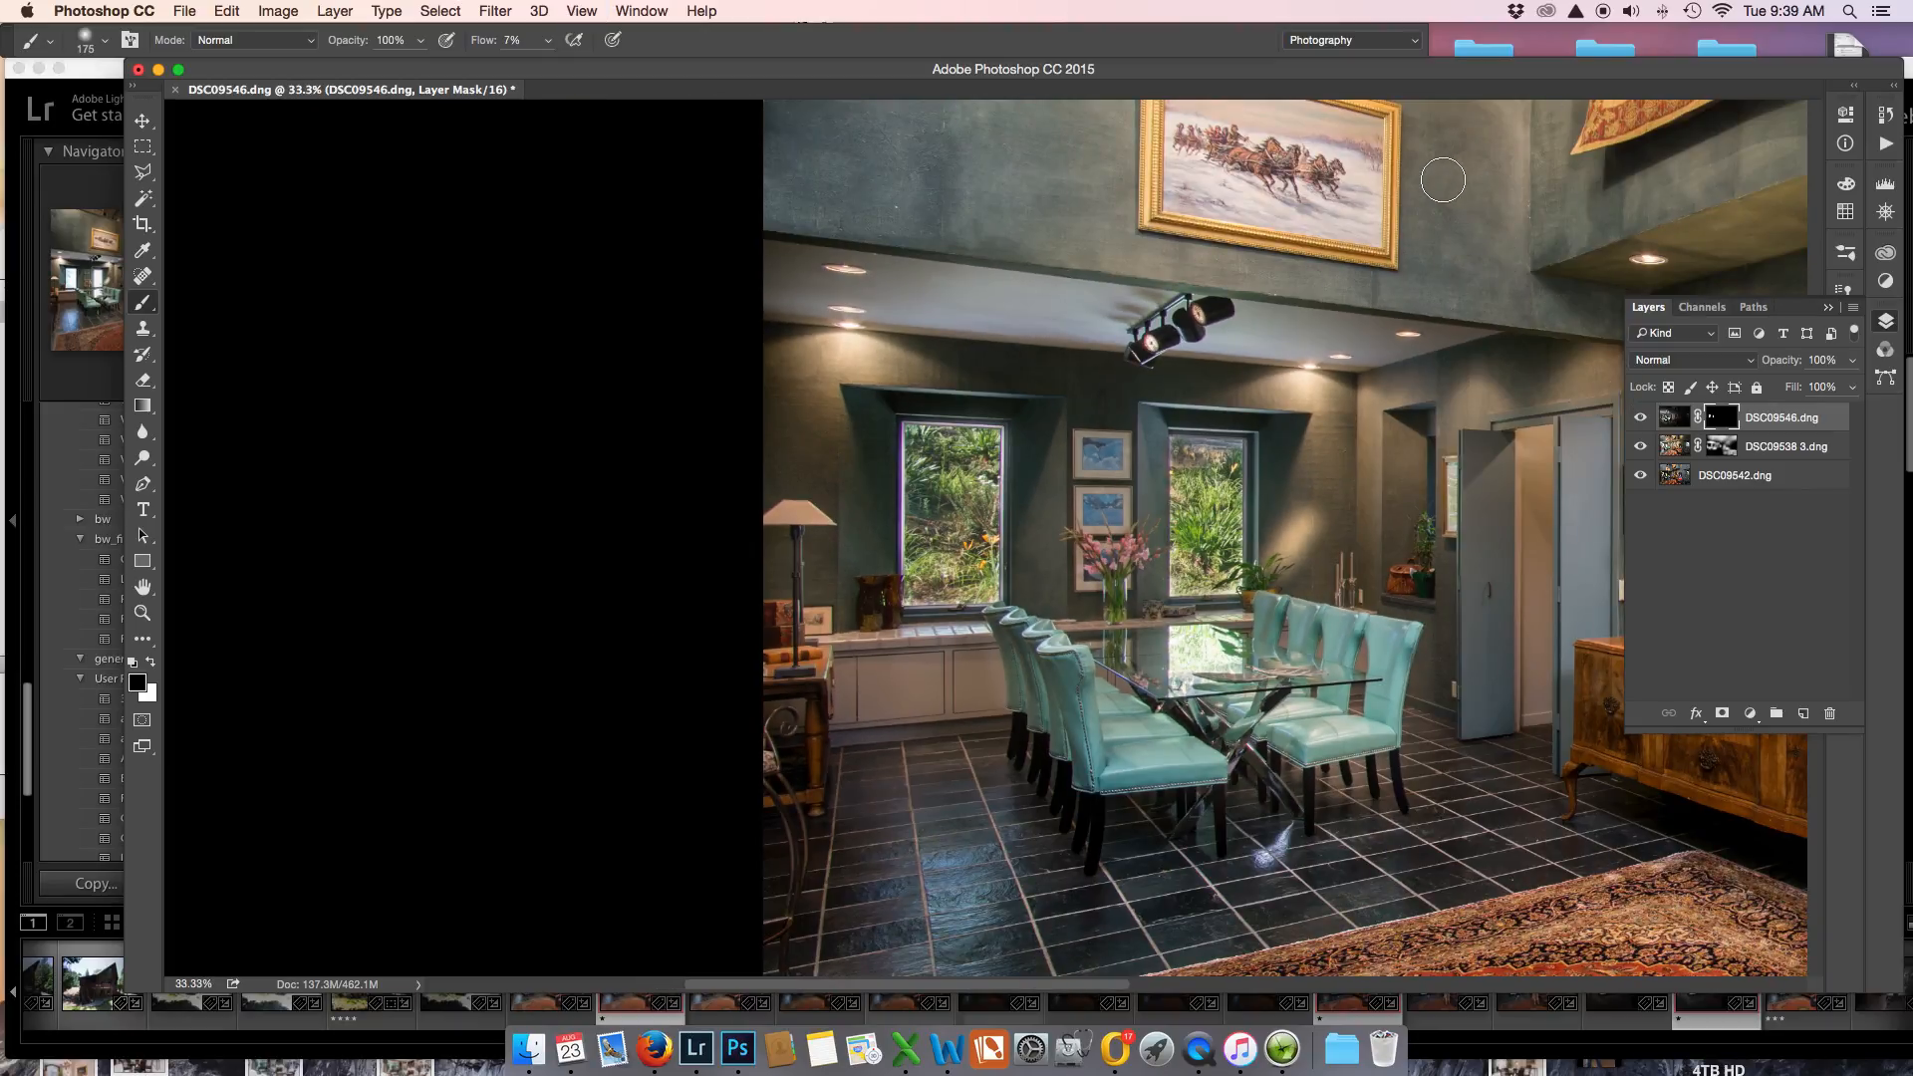
drag(1428, 205, 1249, 171)
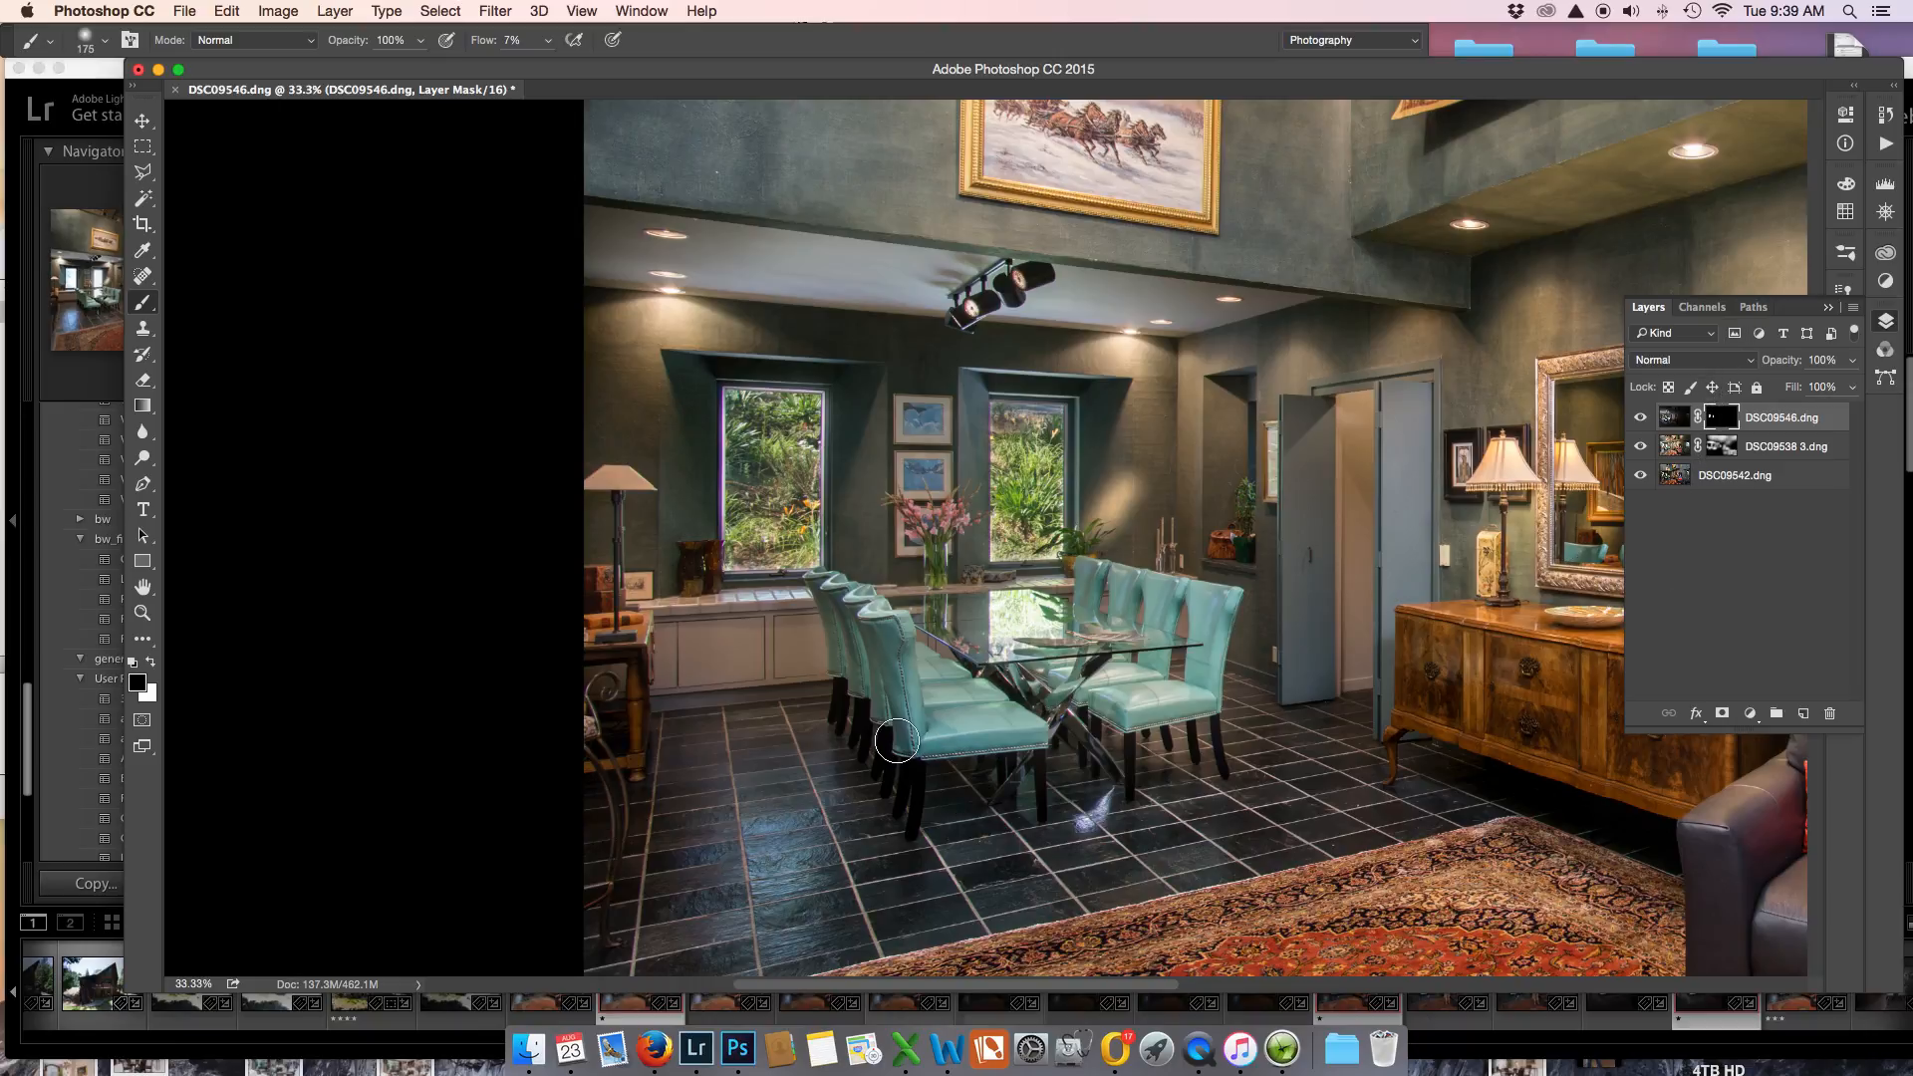
key(bracketright)
key(bracketright)
key(x)
mouse_move(856, 662)
mouse_down()
mouse_move(917, 737)
mouse_move(997, 762)
mouse_move(1155, 733)
mouse_up()
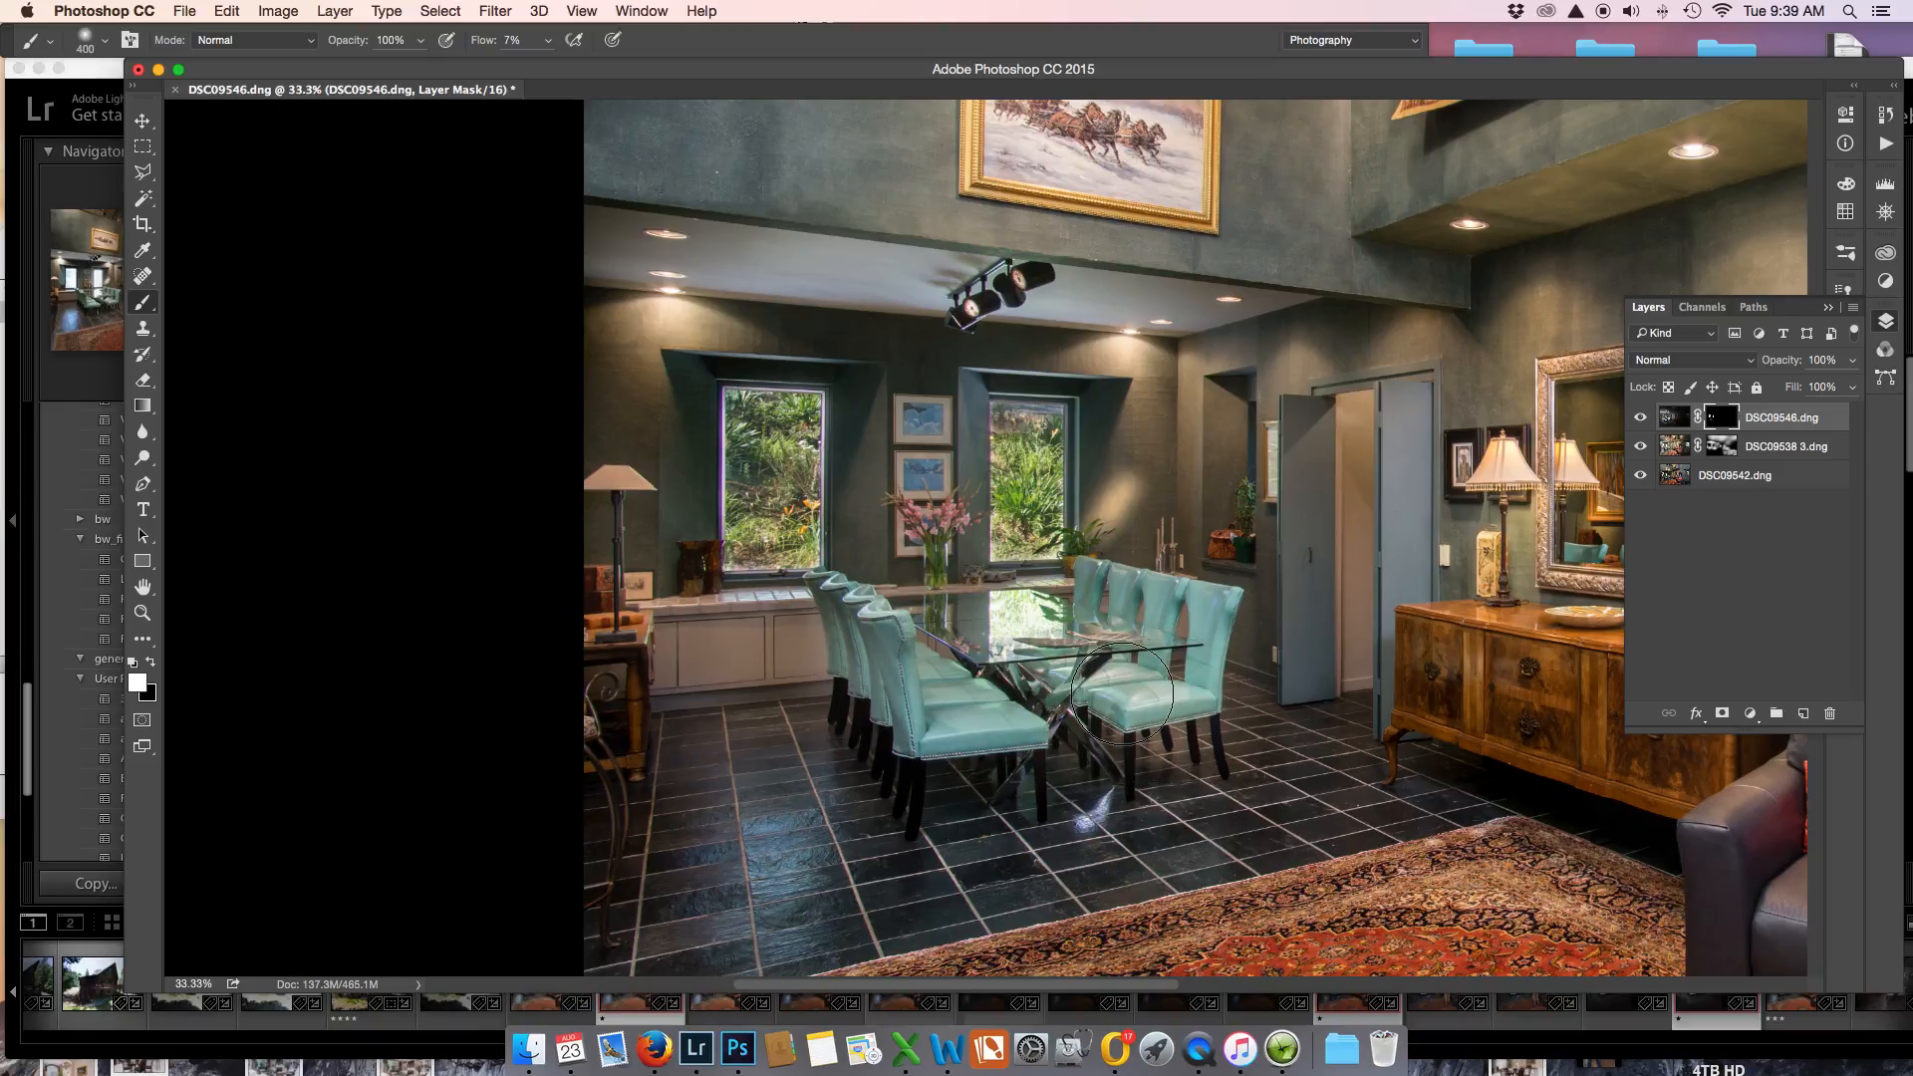
mouse_move(837, 649)
mouse_down()
mouse_move(639, 643)
mouse_move(817, 639)
mouse_move(720, 631)
mouse_move(674, 642)
mouse_move(683, 658)
mouse_move(817, 643)
mouse_move(618, 661)
mouse_move(639, 626)
mouse_move(635, 670)
mouse_move(722, 675)
mouse_move(642, 669)
mouse_up()
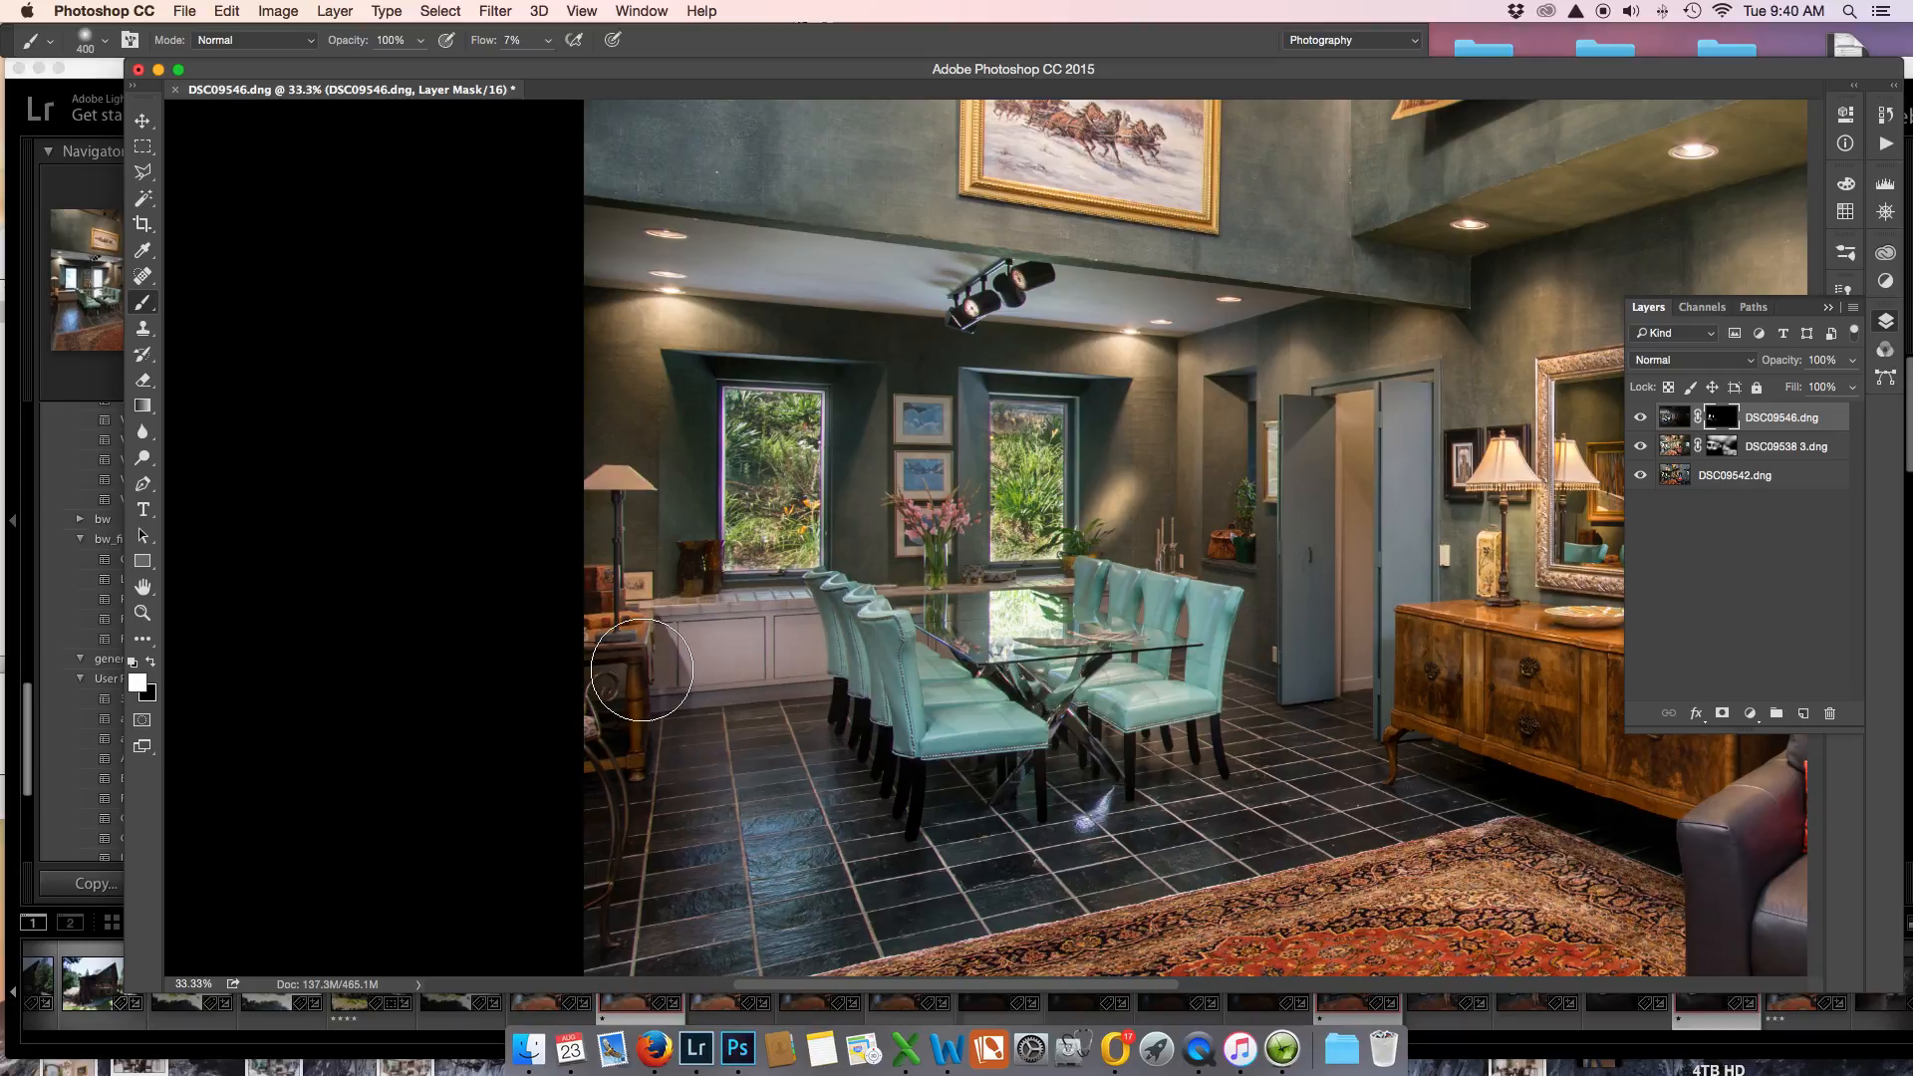
Paint black over the lamp table area on the DSC09546.dng mask and check the blend with the layer hidden and shown.
key(x)
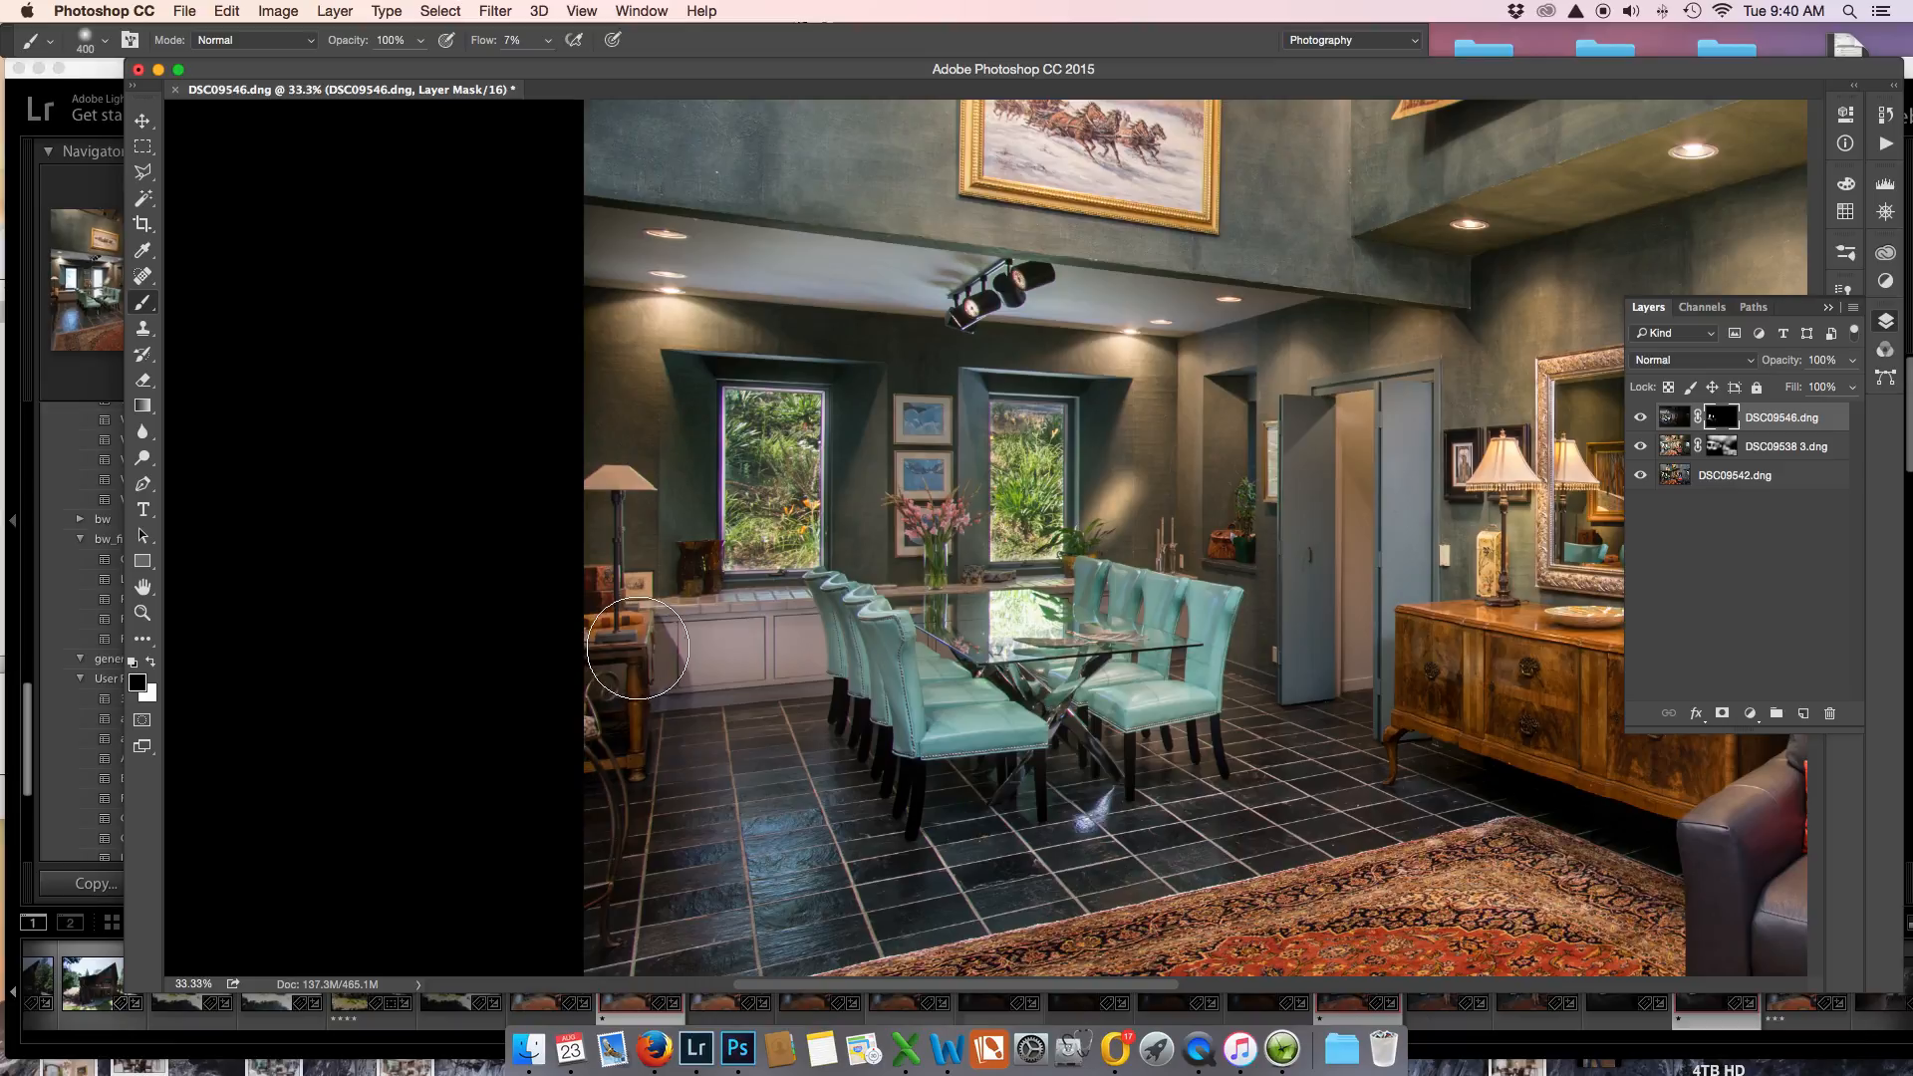
mouse_move(641, 642)
mouse_down()
mouse_move(651, 711)
mouse_move(631, 622)
mouse_move(611, 638)
mouse_move(644, 672)
mouse_move(614, 698)
mouse_up()
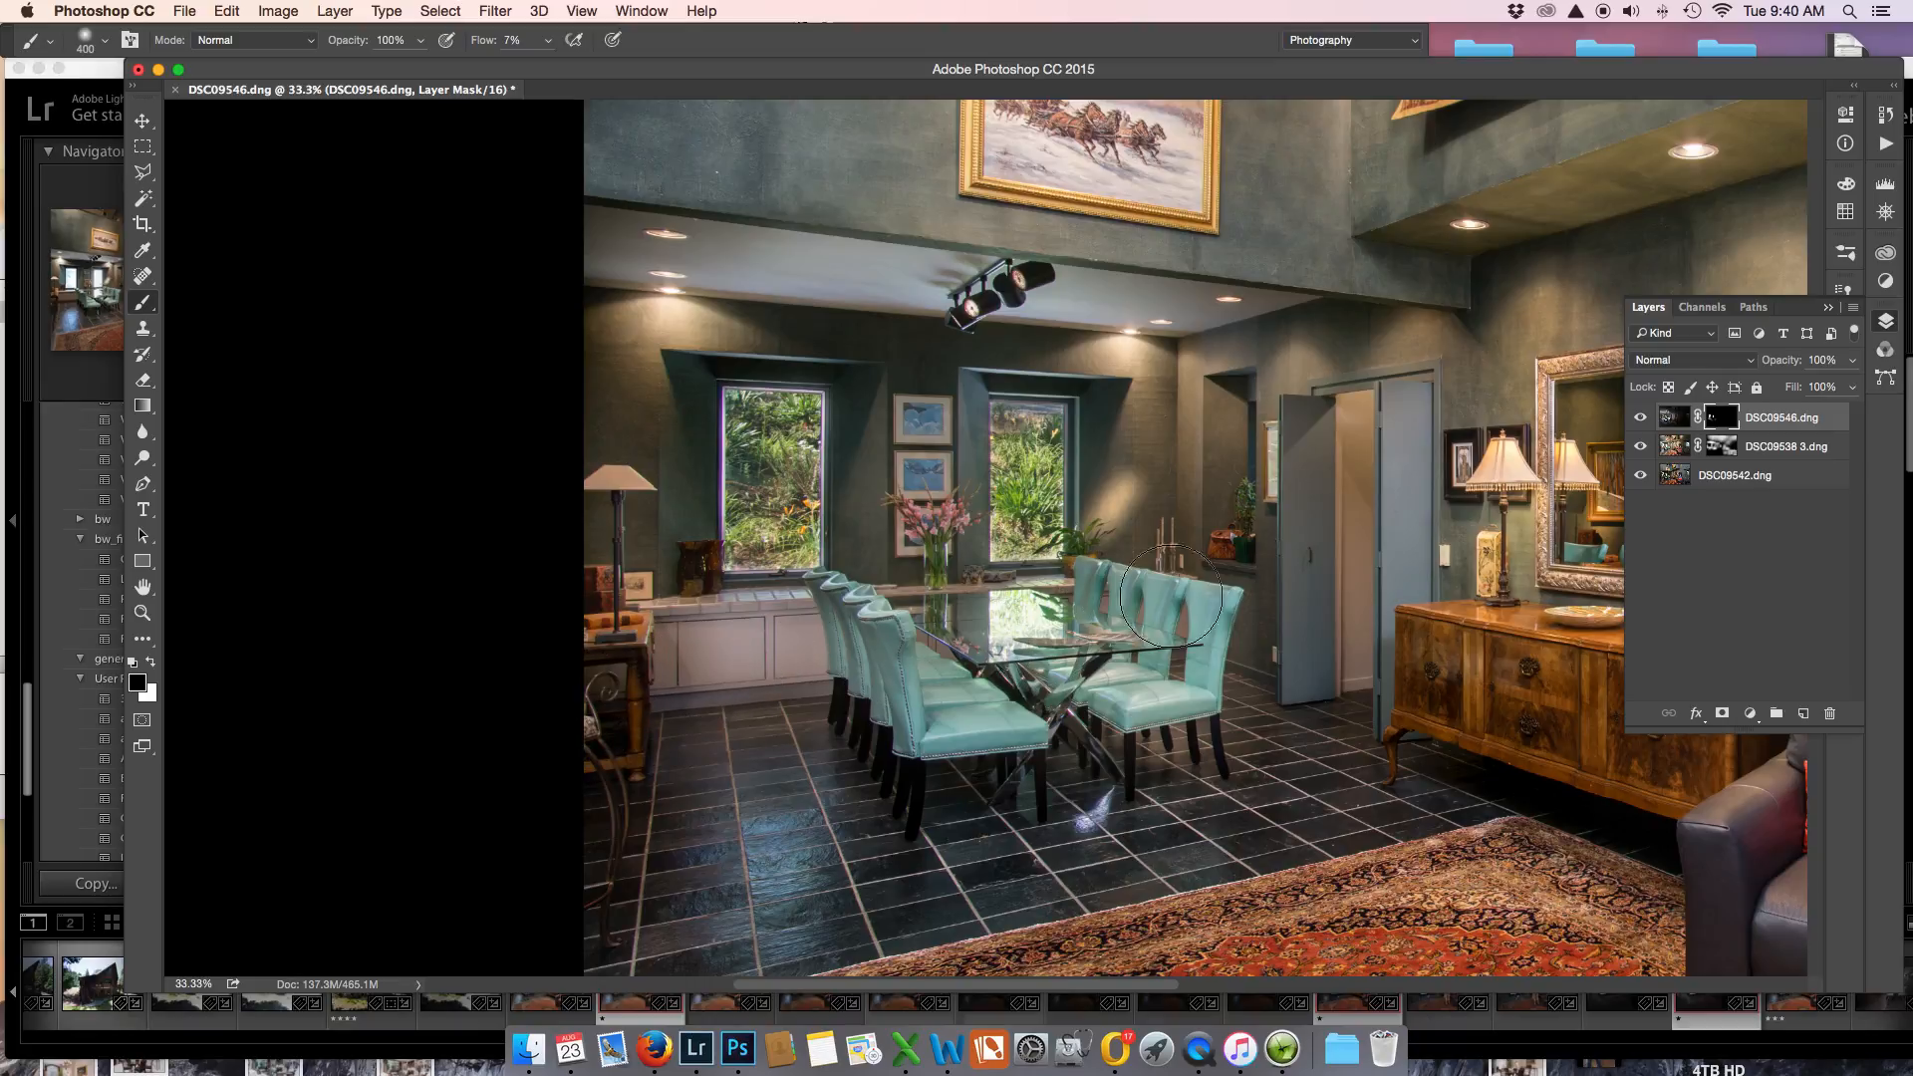
click(1640, 418)
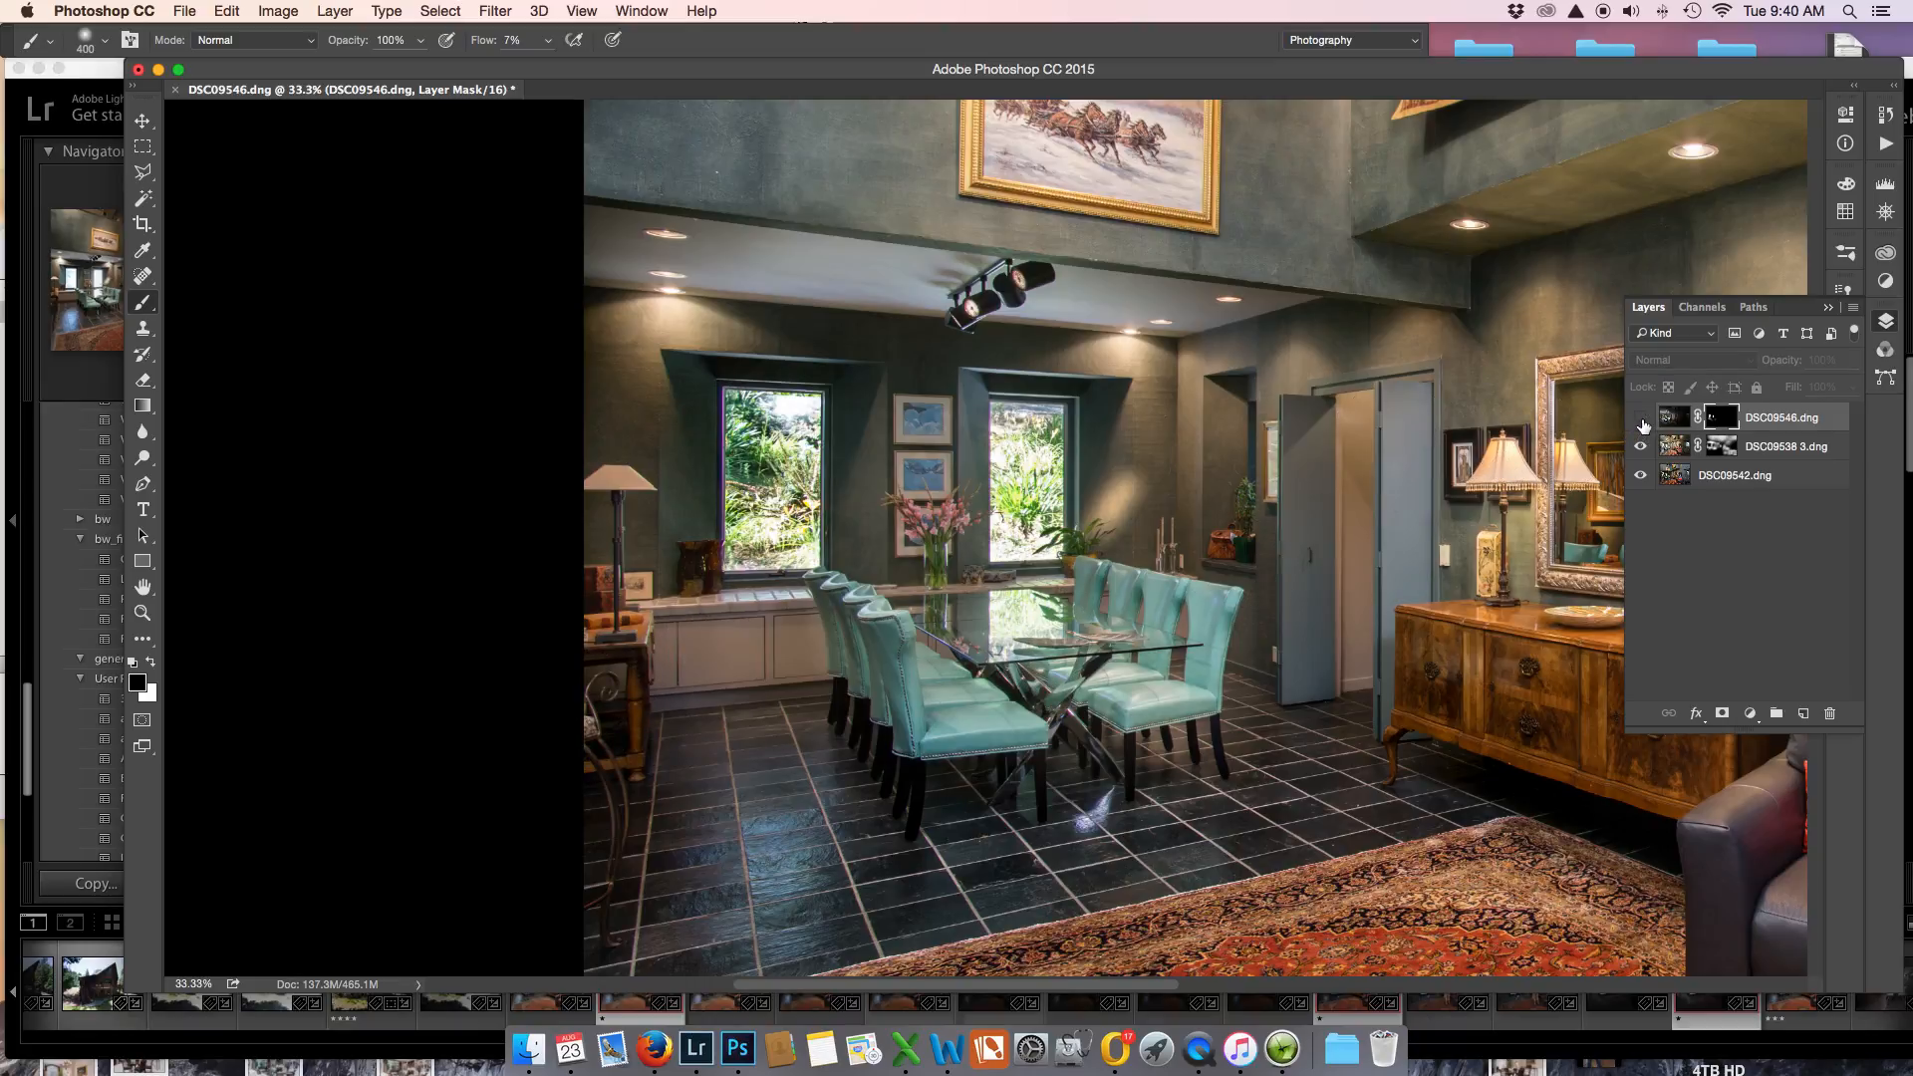
click(1640, 419)
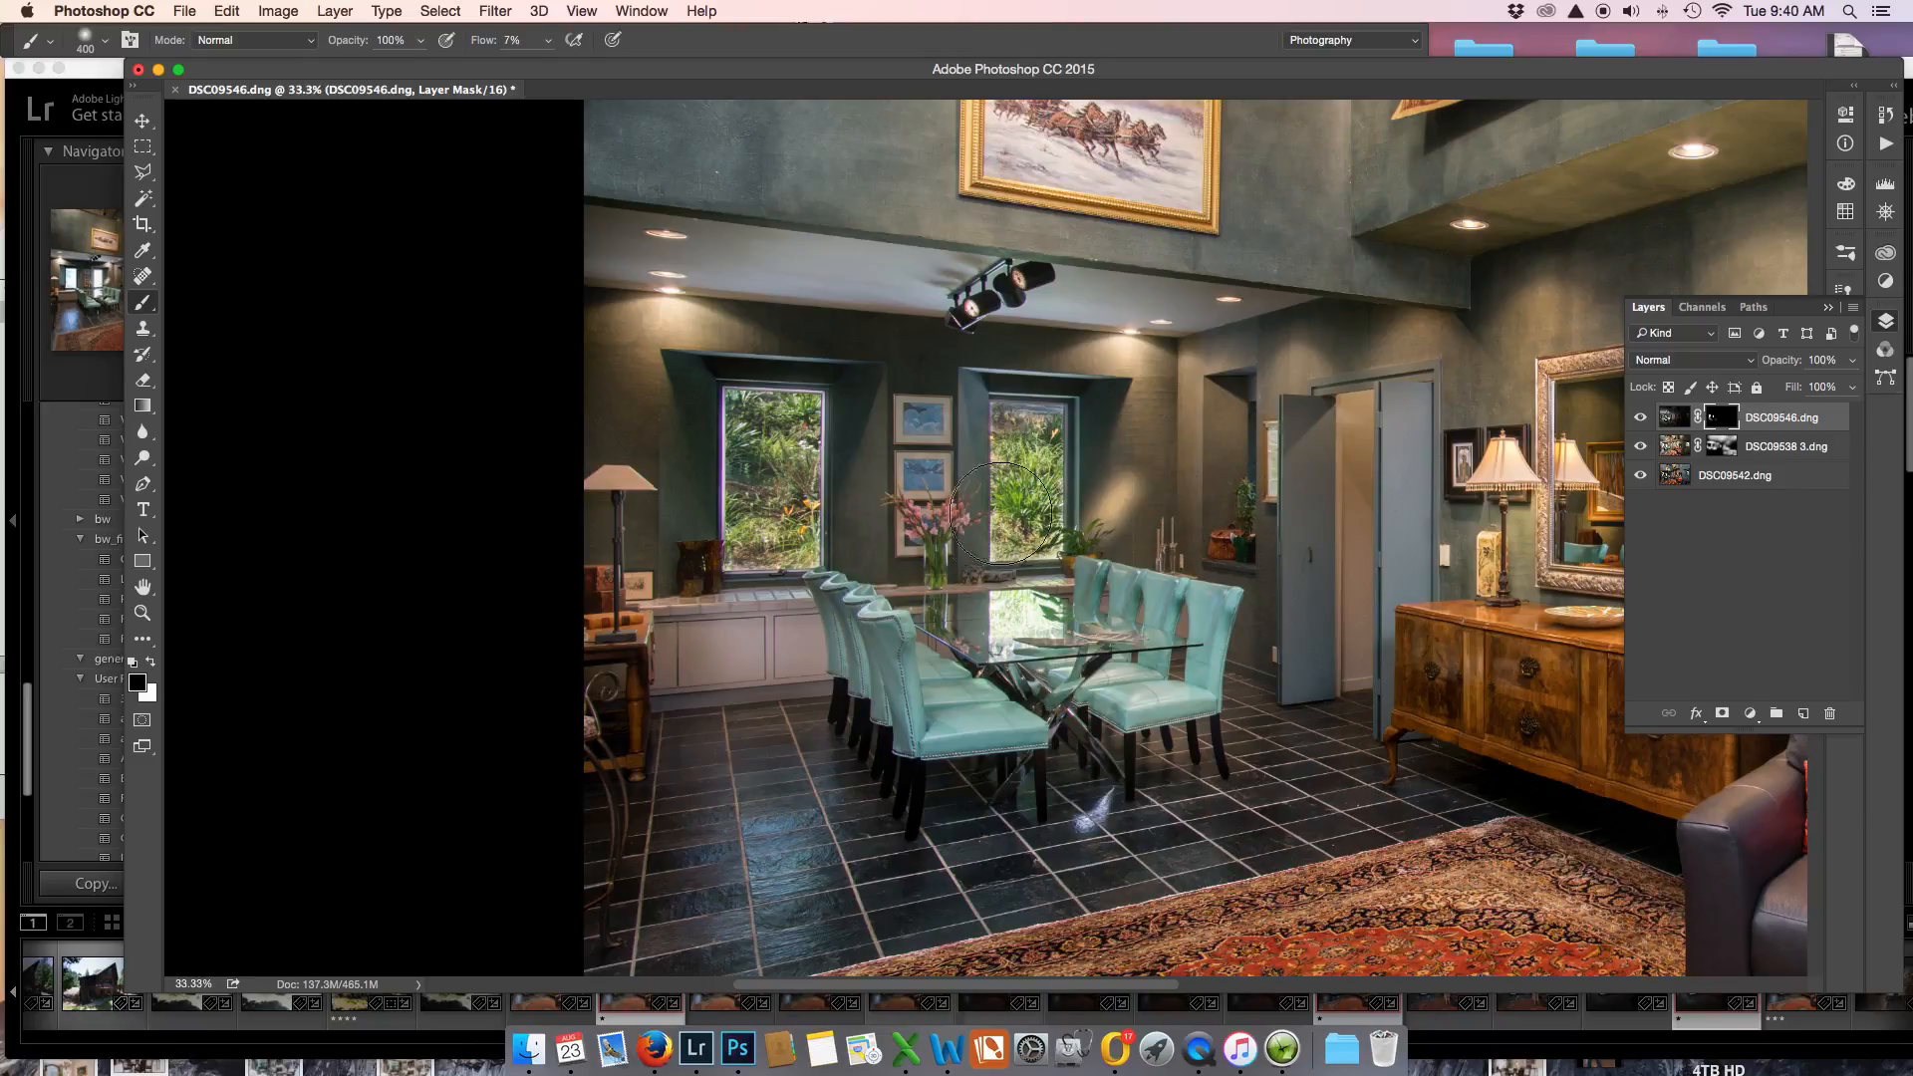
Paint white over the wall niche and the lamp table, and black over the blue door, on the DSC09546.dng mask at 7% flow.
key(x)
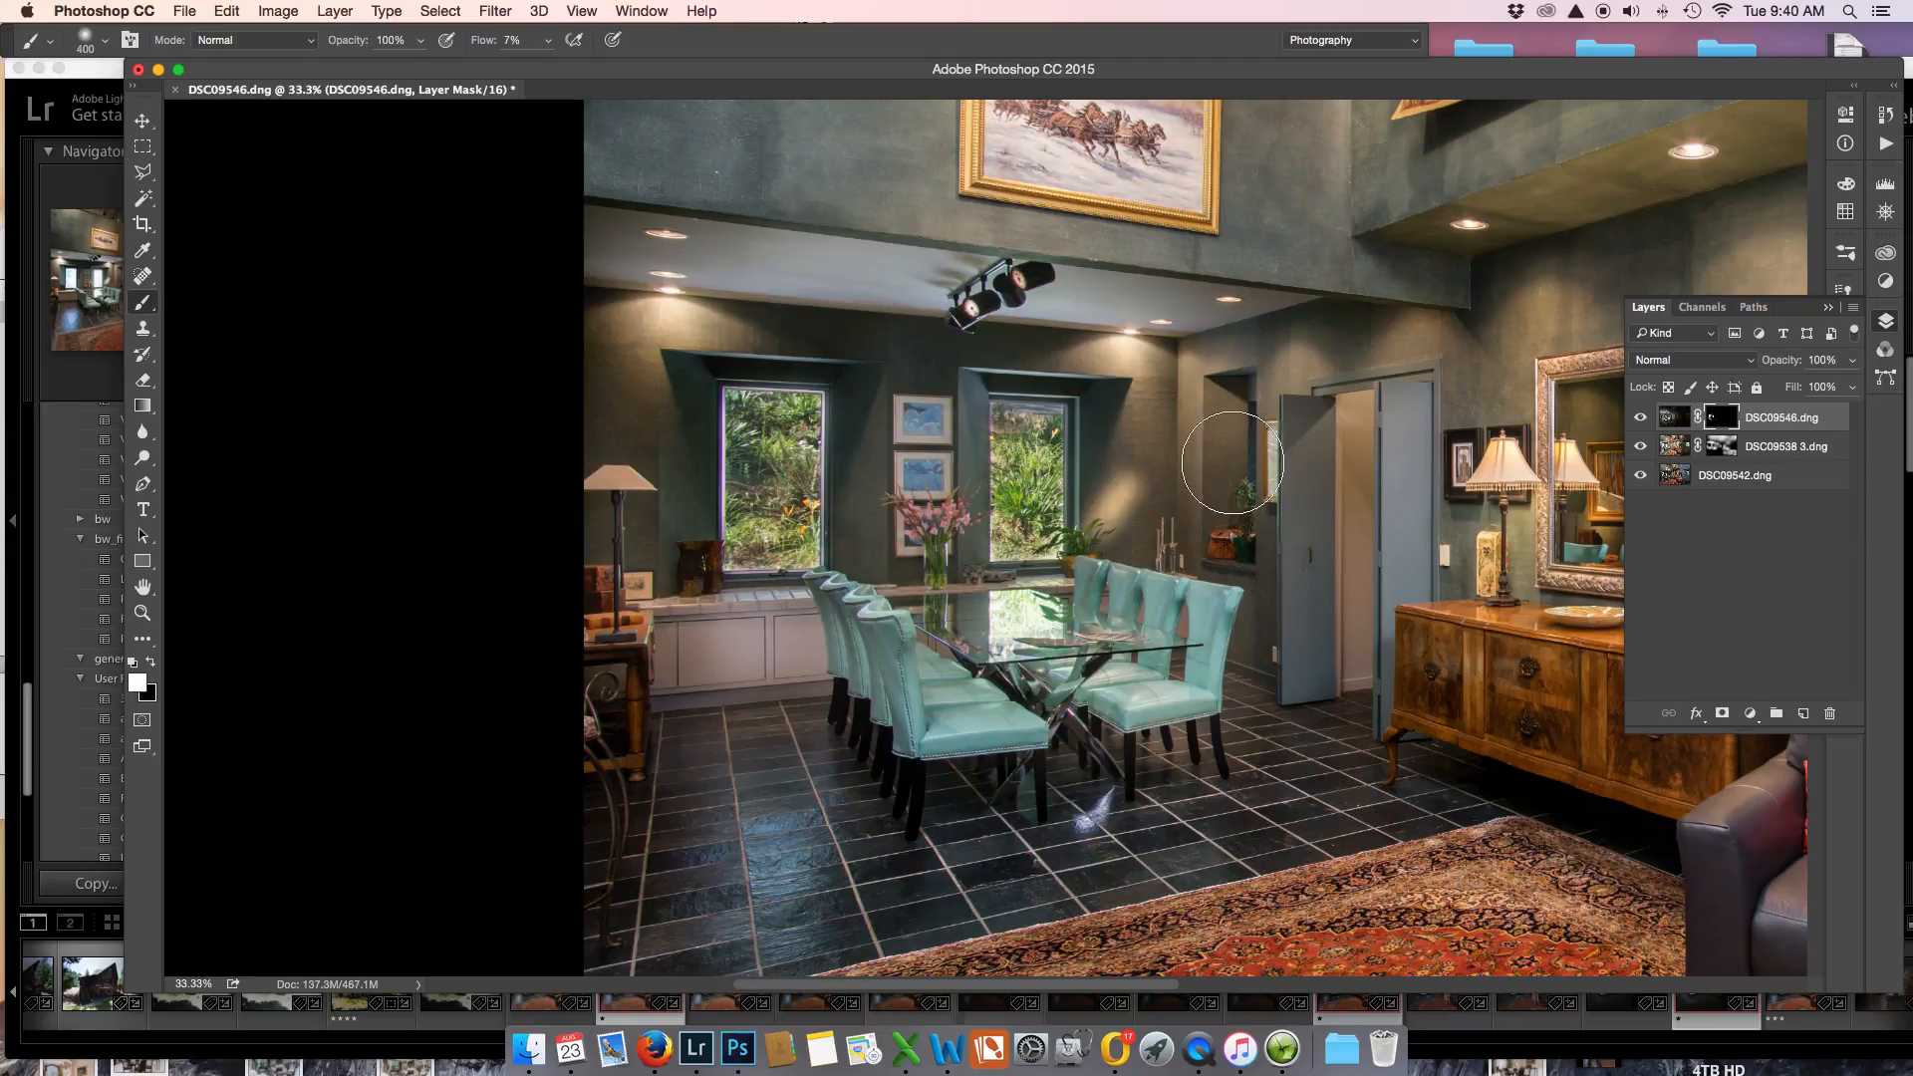
mouse_move(1211, 398)
mouse_down()
mouse_move(1224, 461)
mouse_move(1234, 448)
mouse_move(1213, 525)
mouse_move(1153, 428)
mouse_move(1117, 585)
mouse_move(1181, 598)
mouse_move(1061, 588)
mouse_move(1187, 608)
mouse_up()
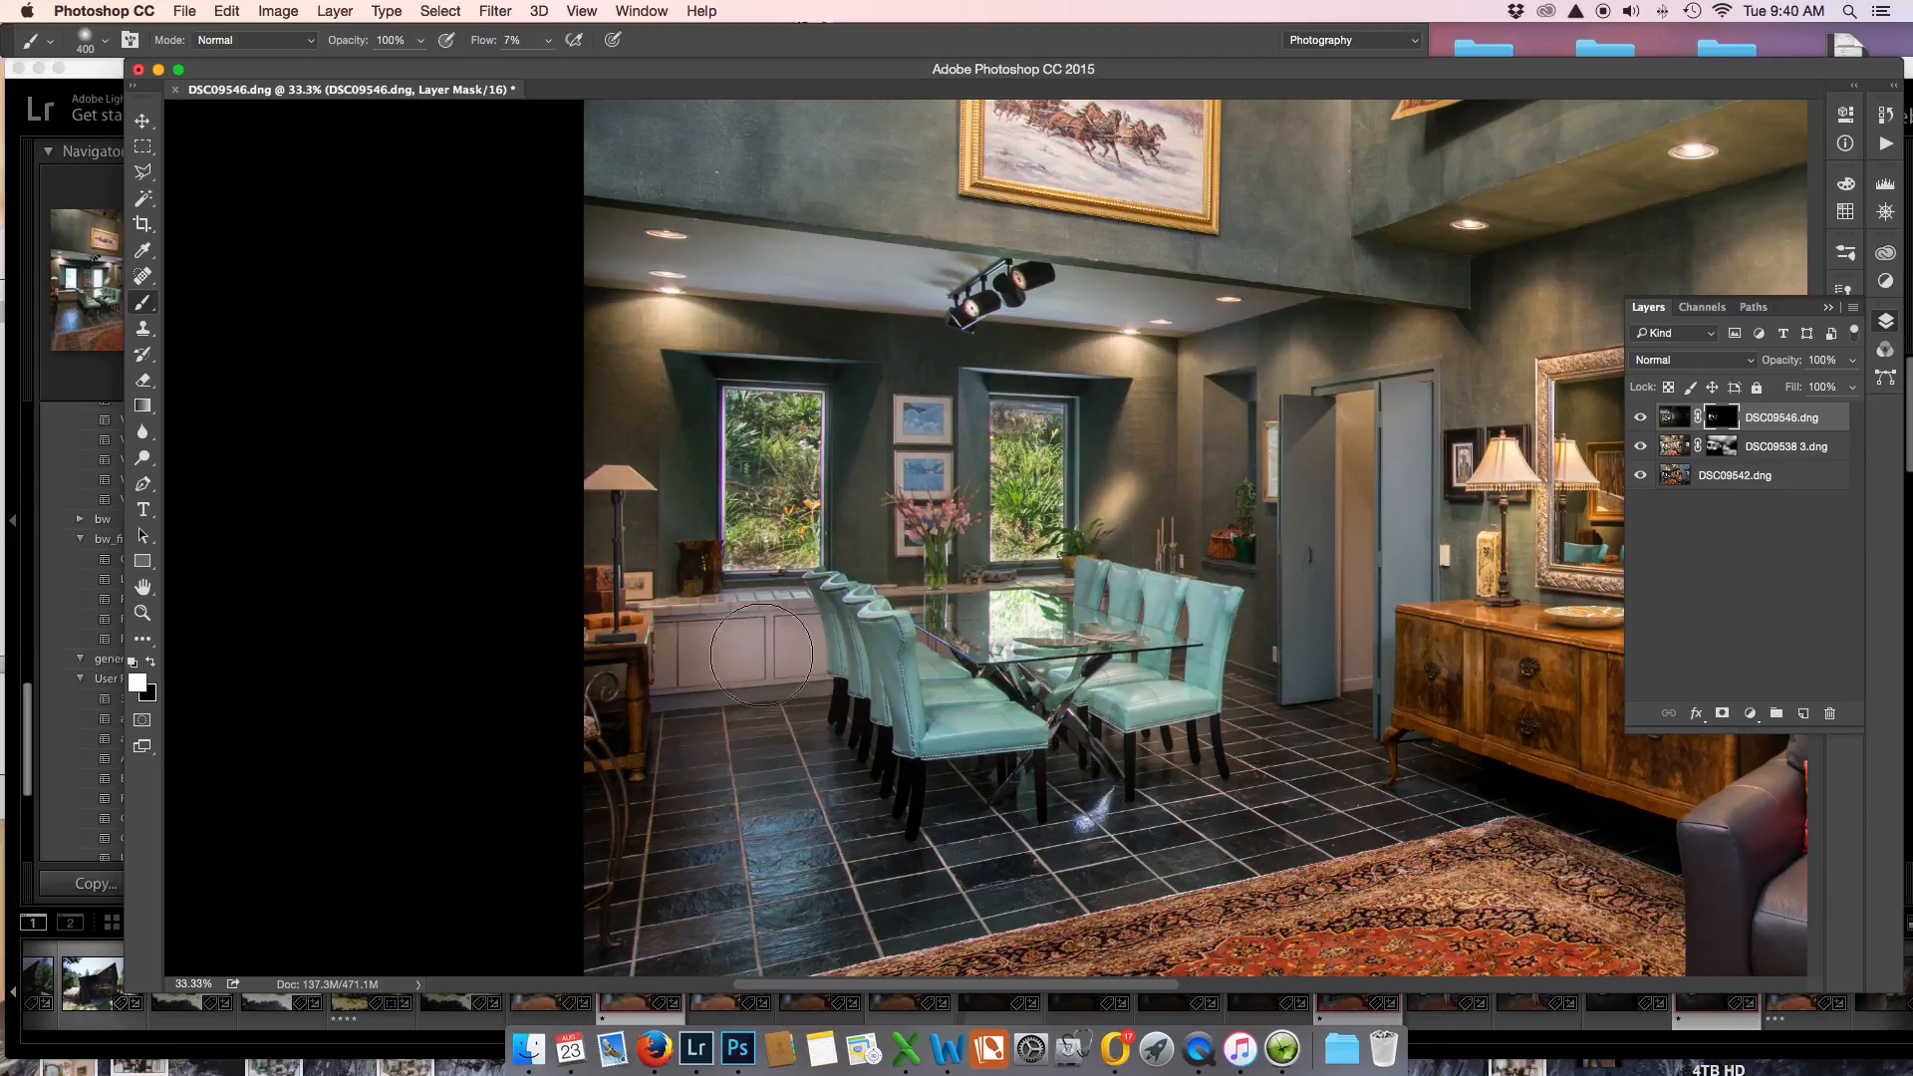
mouse_move(595, 618)
mouse_down()
mouse_move(627, 704)
mouse_move(619, 684)
mouse_move(660, 699)
mouse_up()
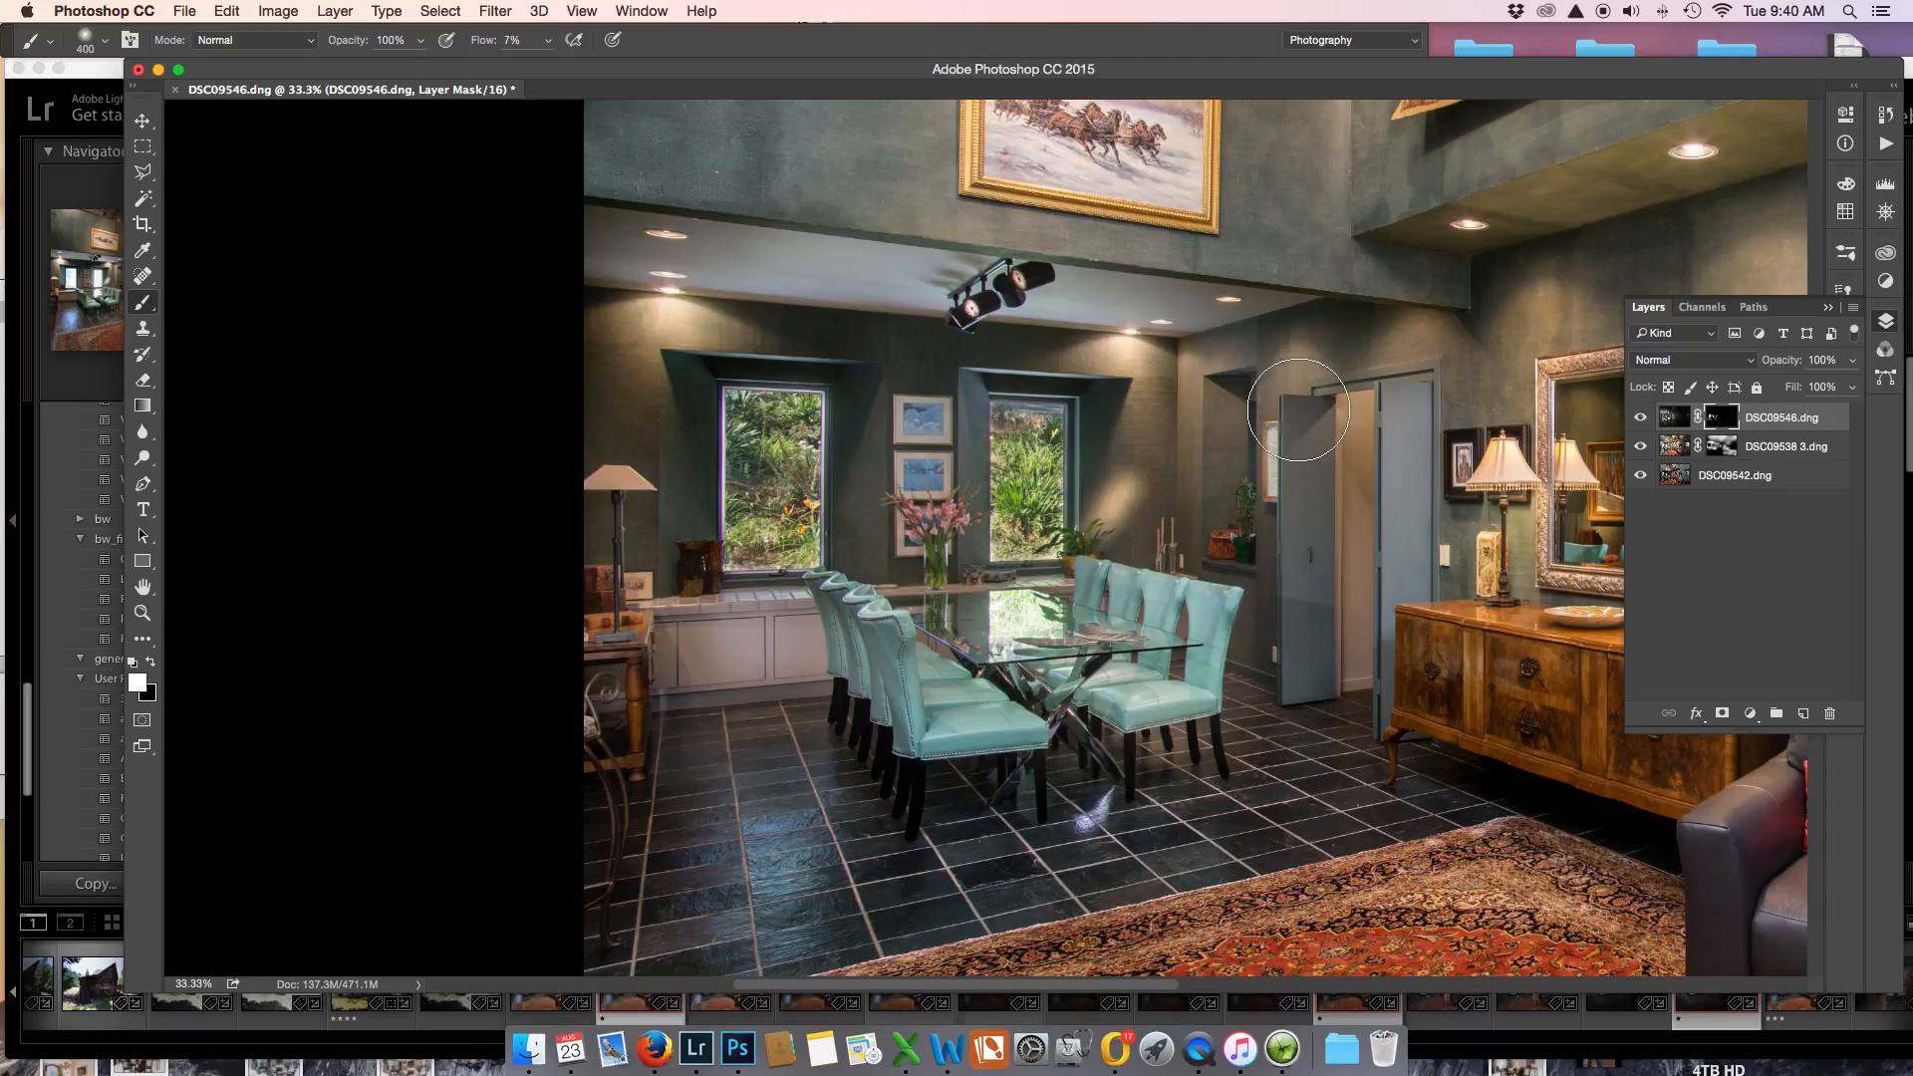
key(x)
mouse_move(1303, 415)
mouse_down()
mouse_move(1282, 790)
mouse_move(1295, 598)
mouse_move(1309, 643)
mouse_move(1272, 427)
mouse_move(1260, 502)
mouse_move(1292, 400)
mouse_move(1288, 434)
mouse_move(1234, 423)
mouse_move(1306, 413)
mouse_up()
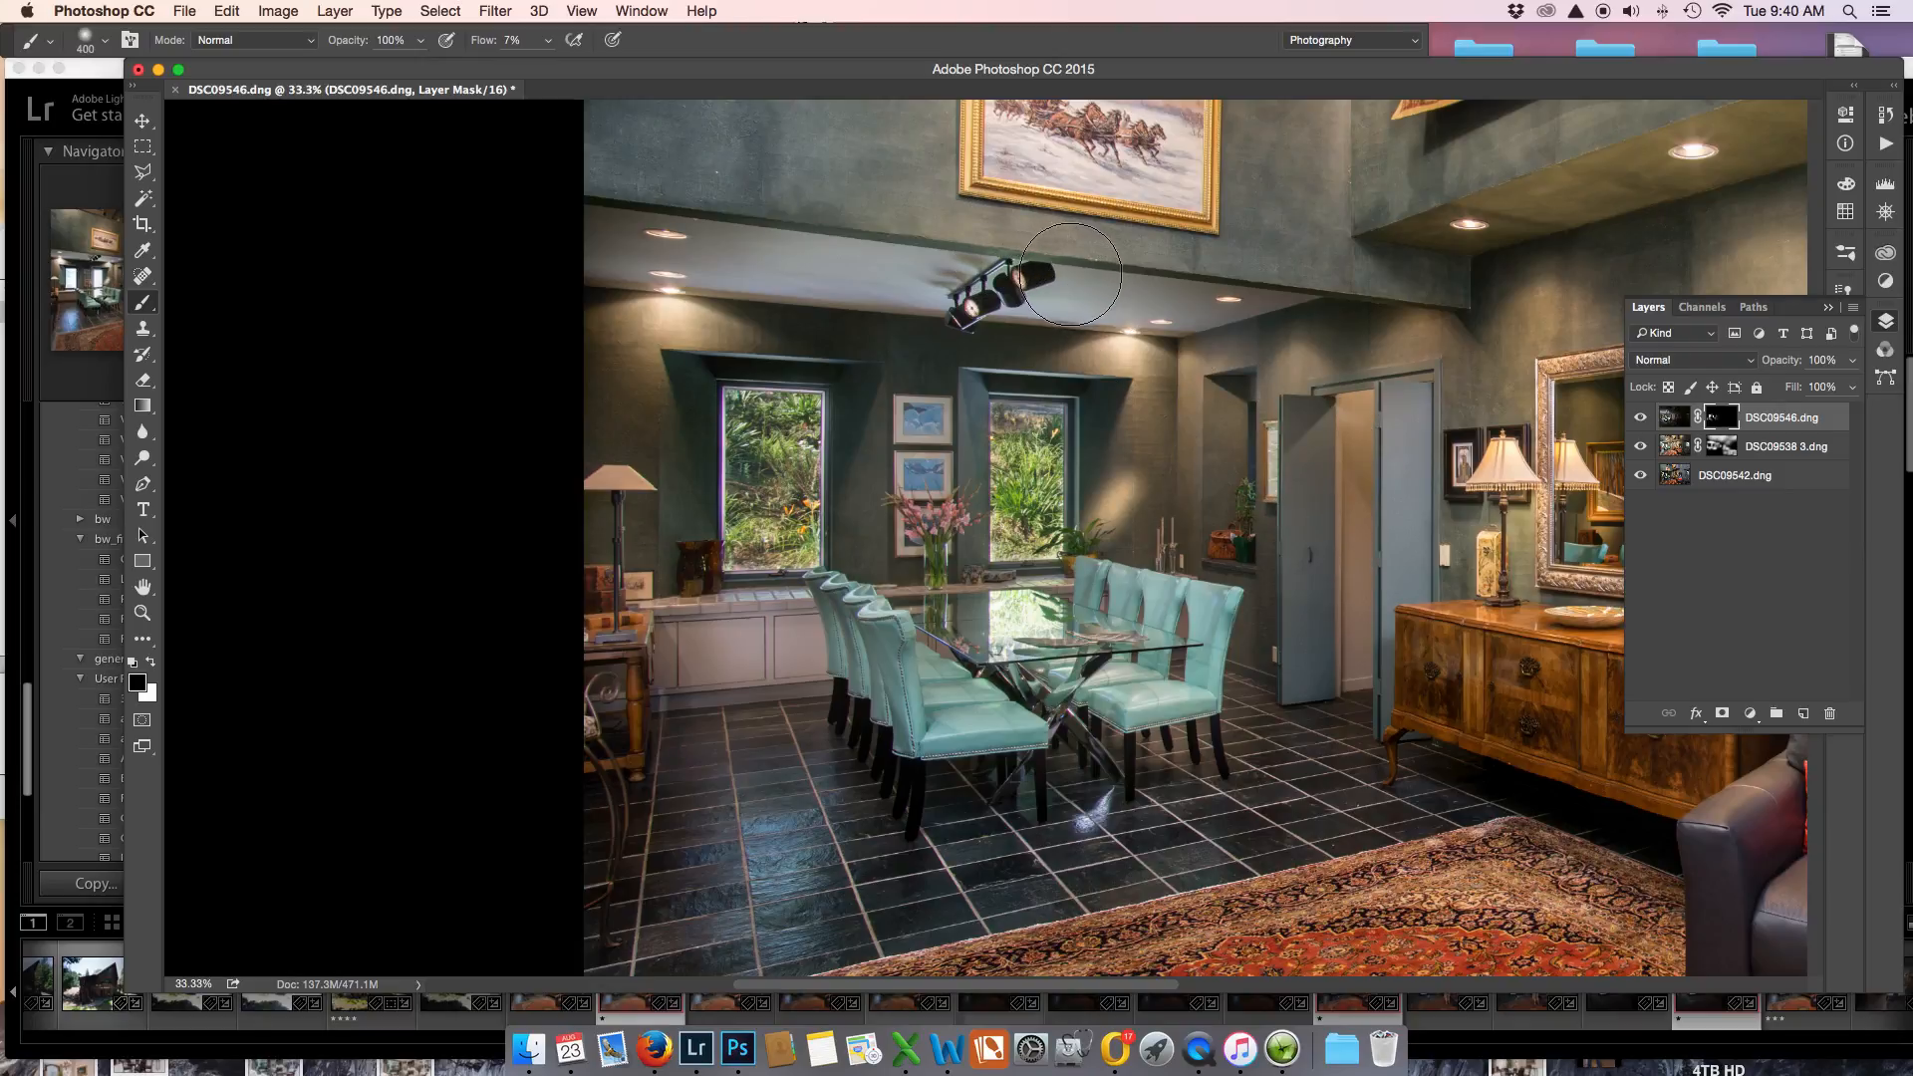
Save the layered living-room composite and close the document.
key(x)
key(super+minus)
key(super+minus)
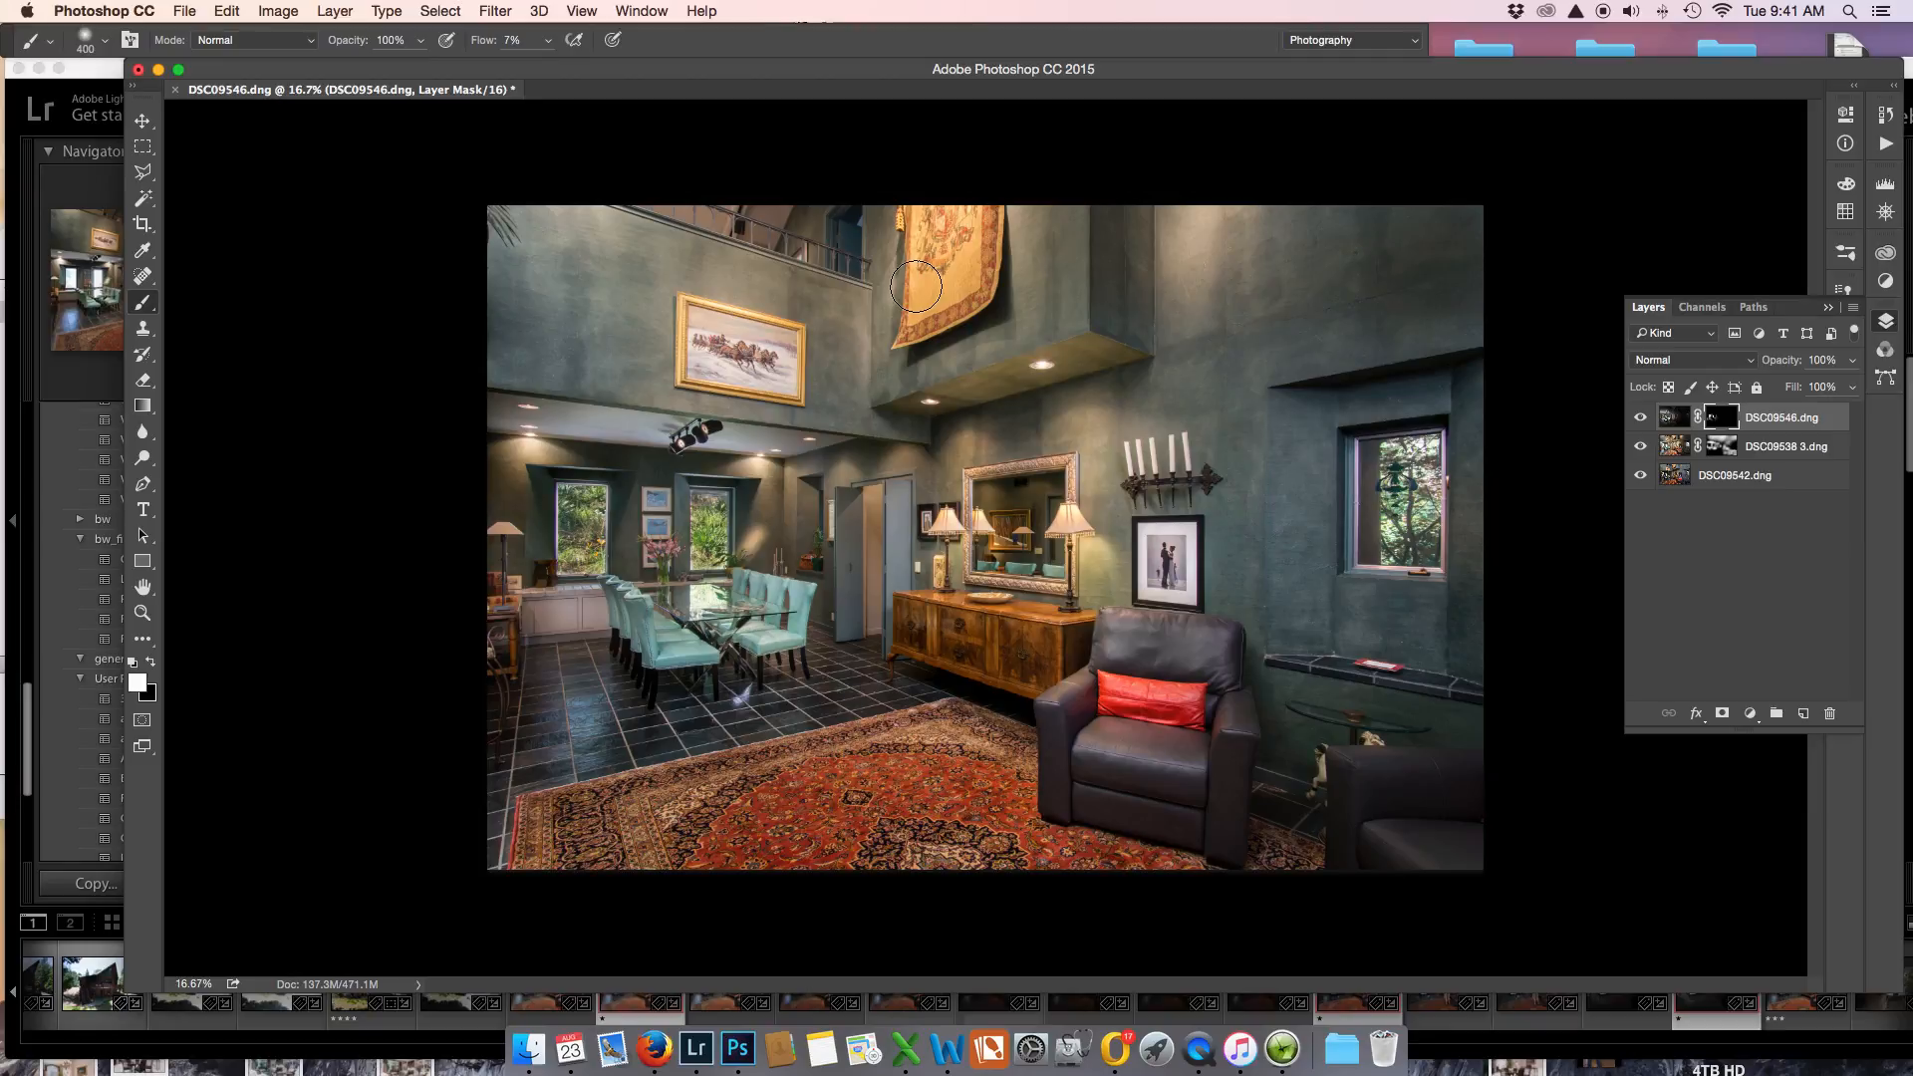
drag(916, 287, 886, 248)
key(super+s)
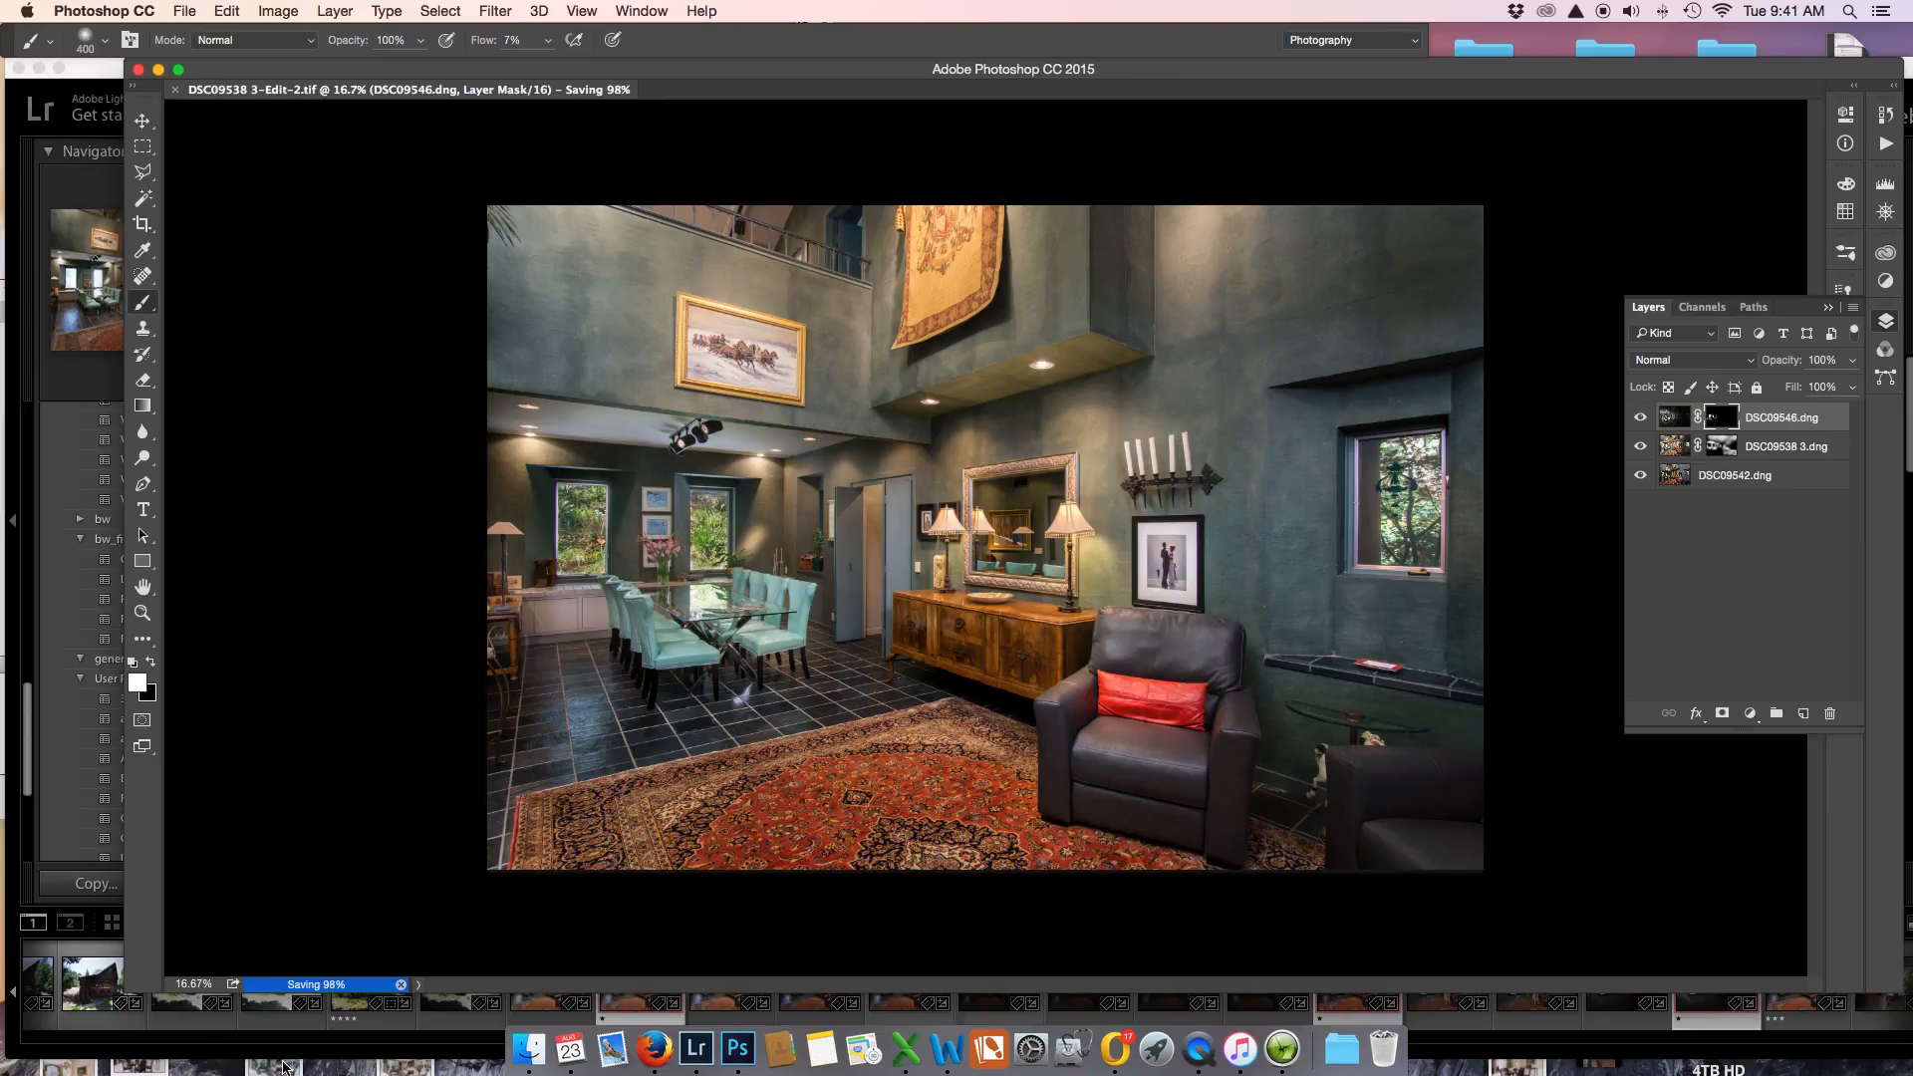
key(super+w)
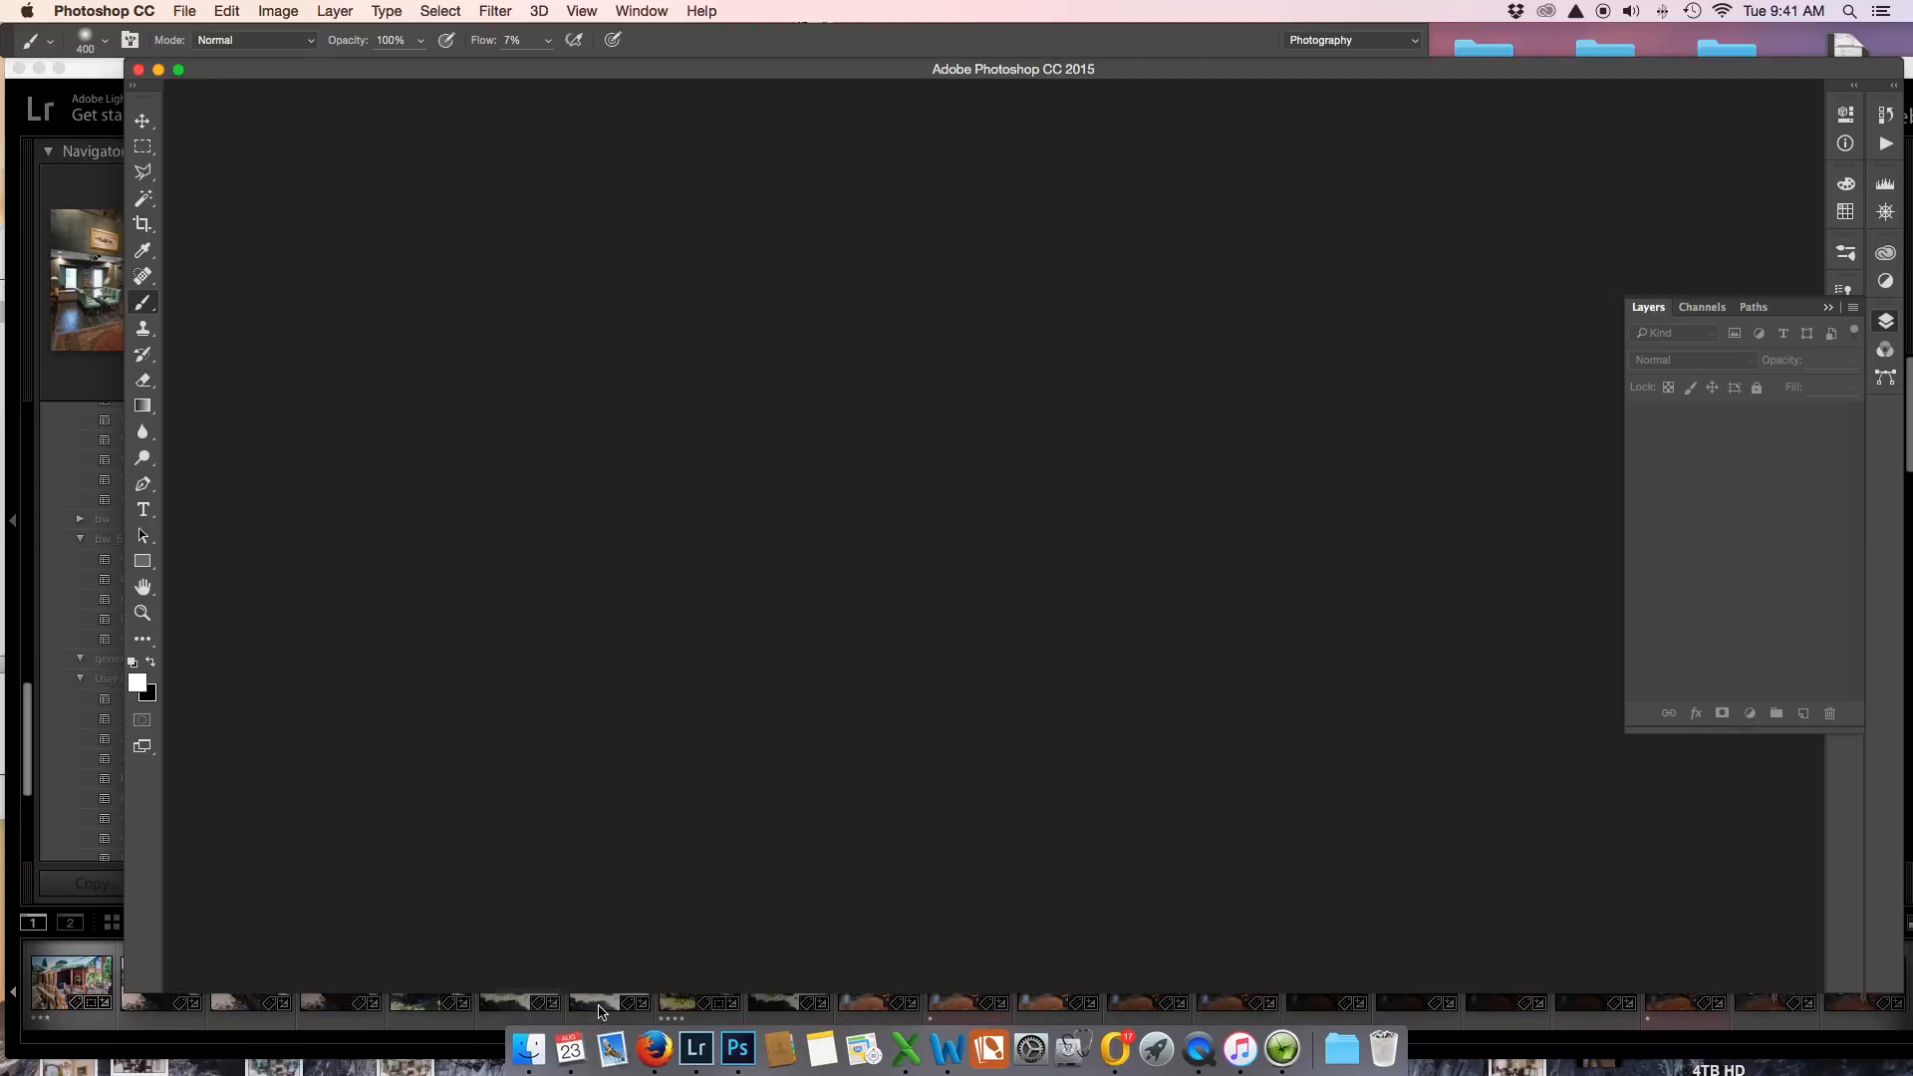
Switch to Lightroom's Library grid and replace the current filter with the client's name keyword.
click(688, 1040)
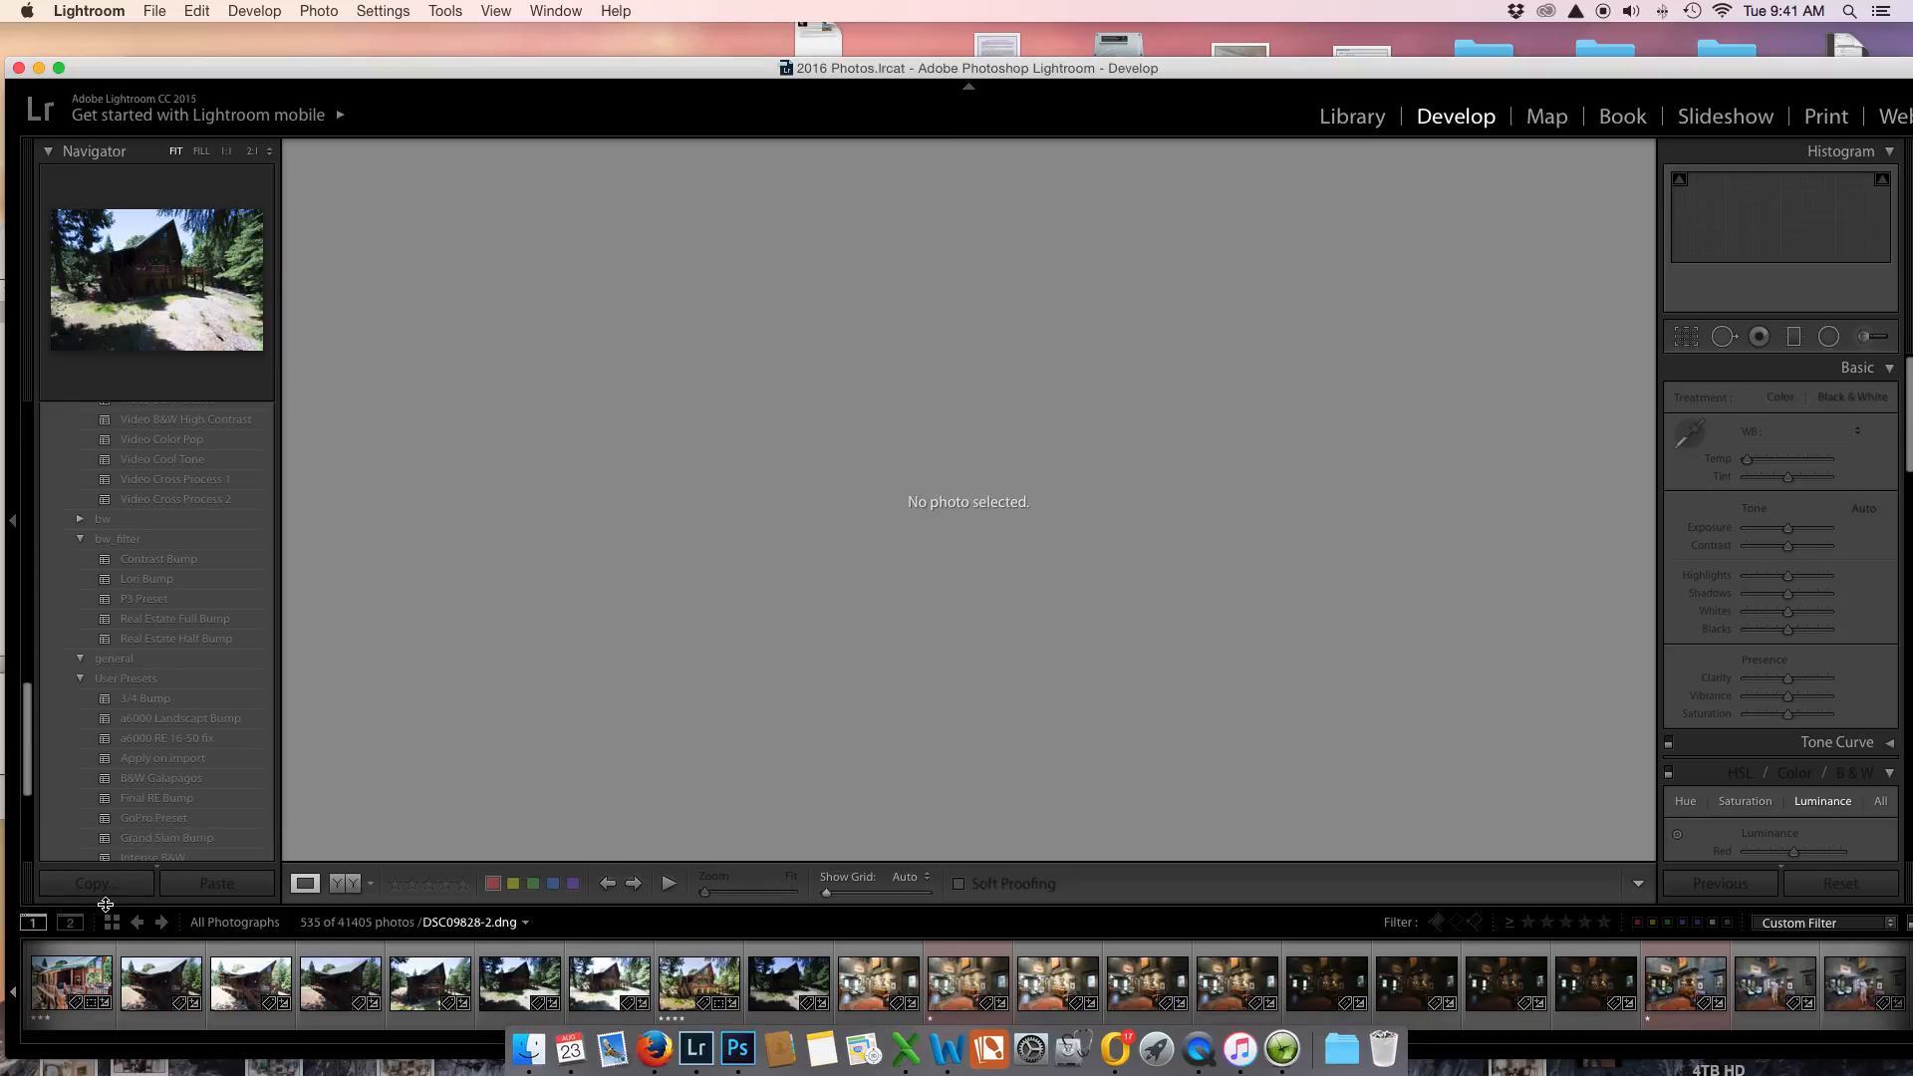
click(112, 923)
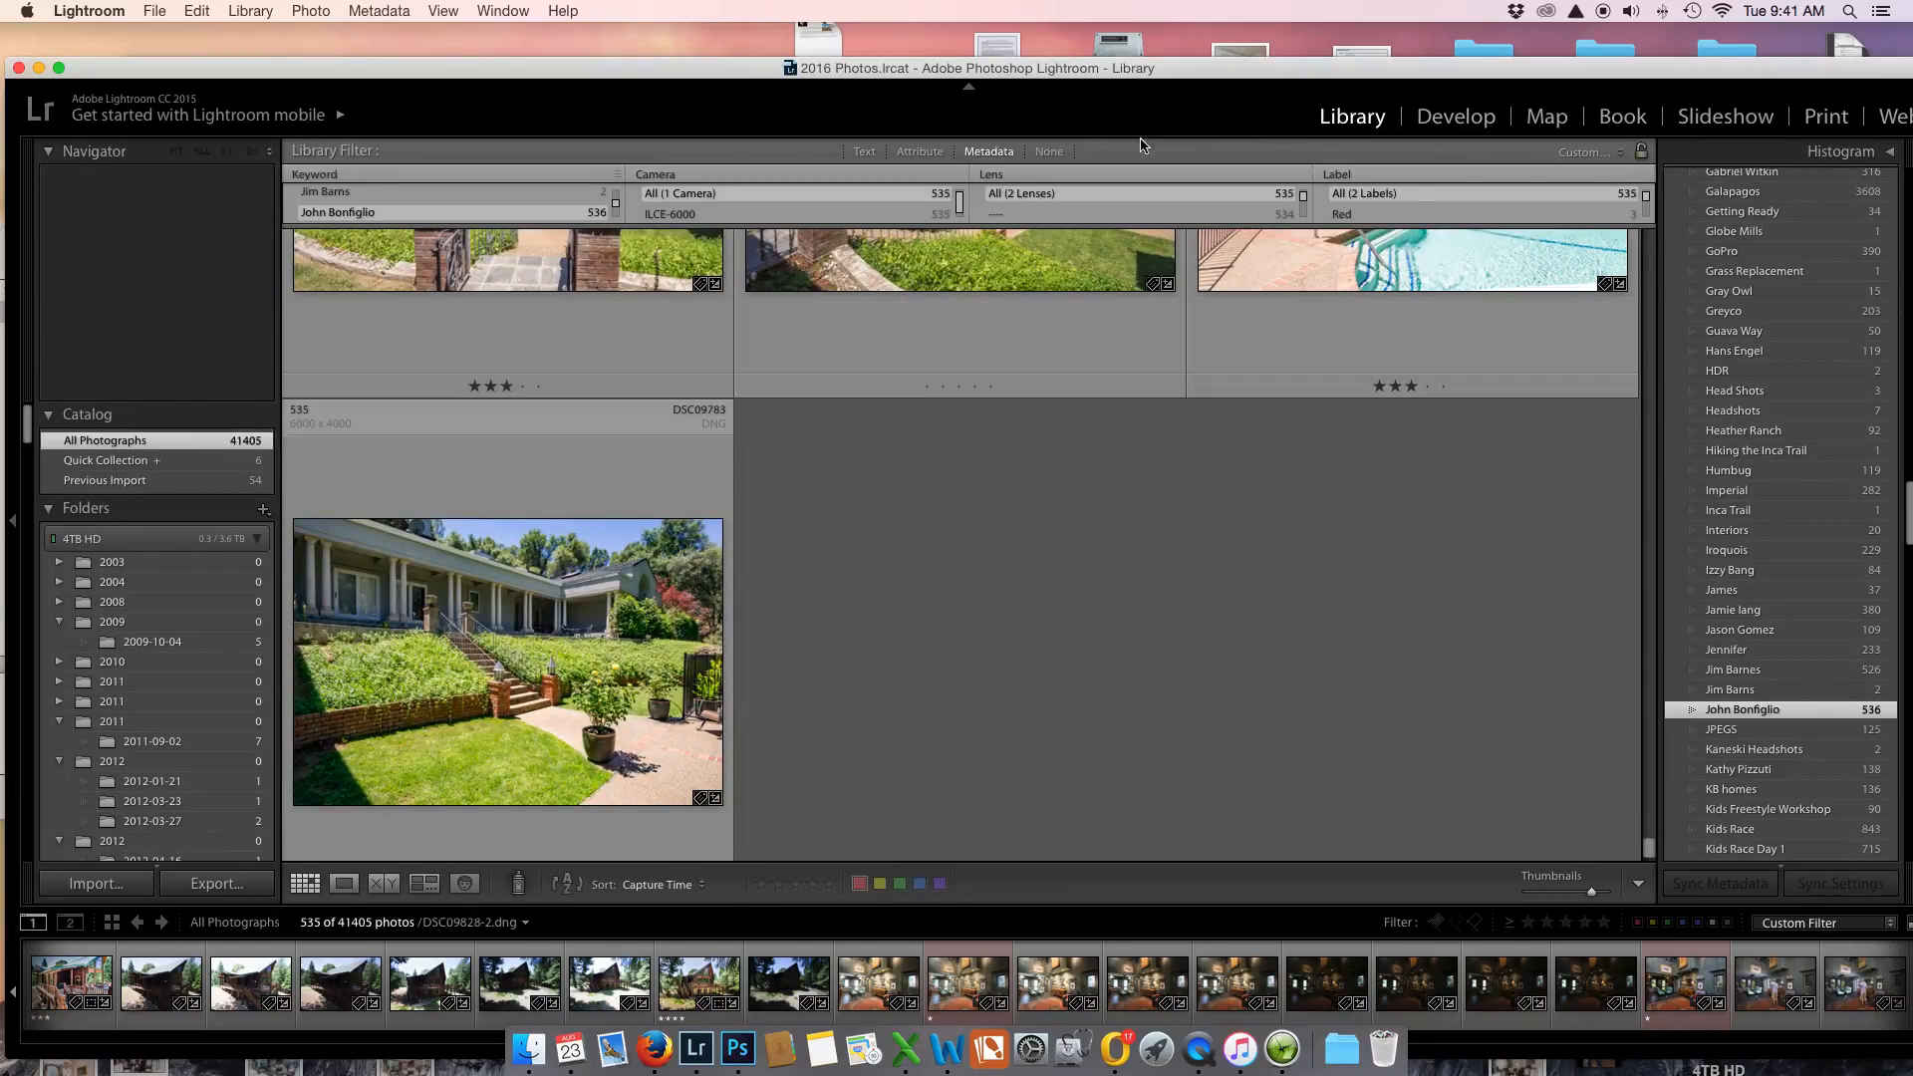
click(1056, 153)
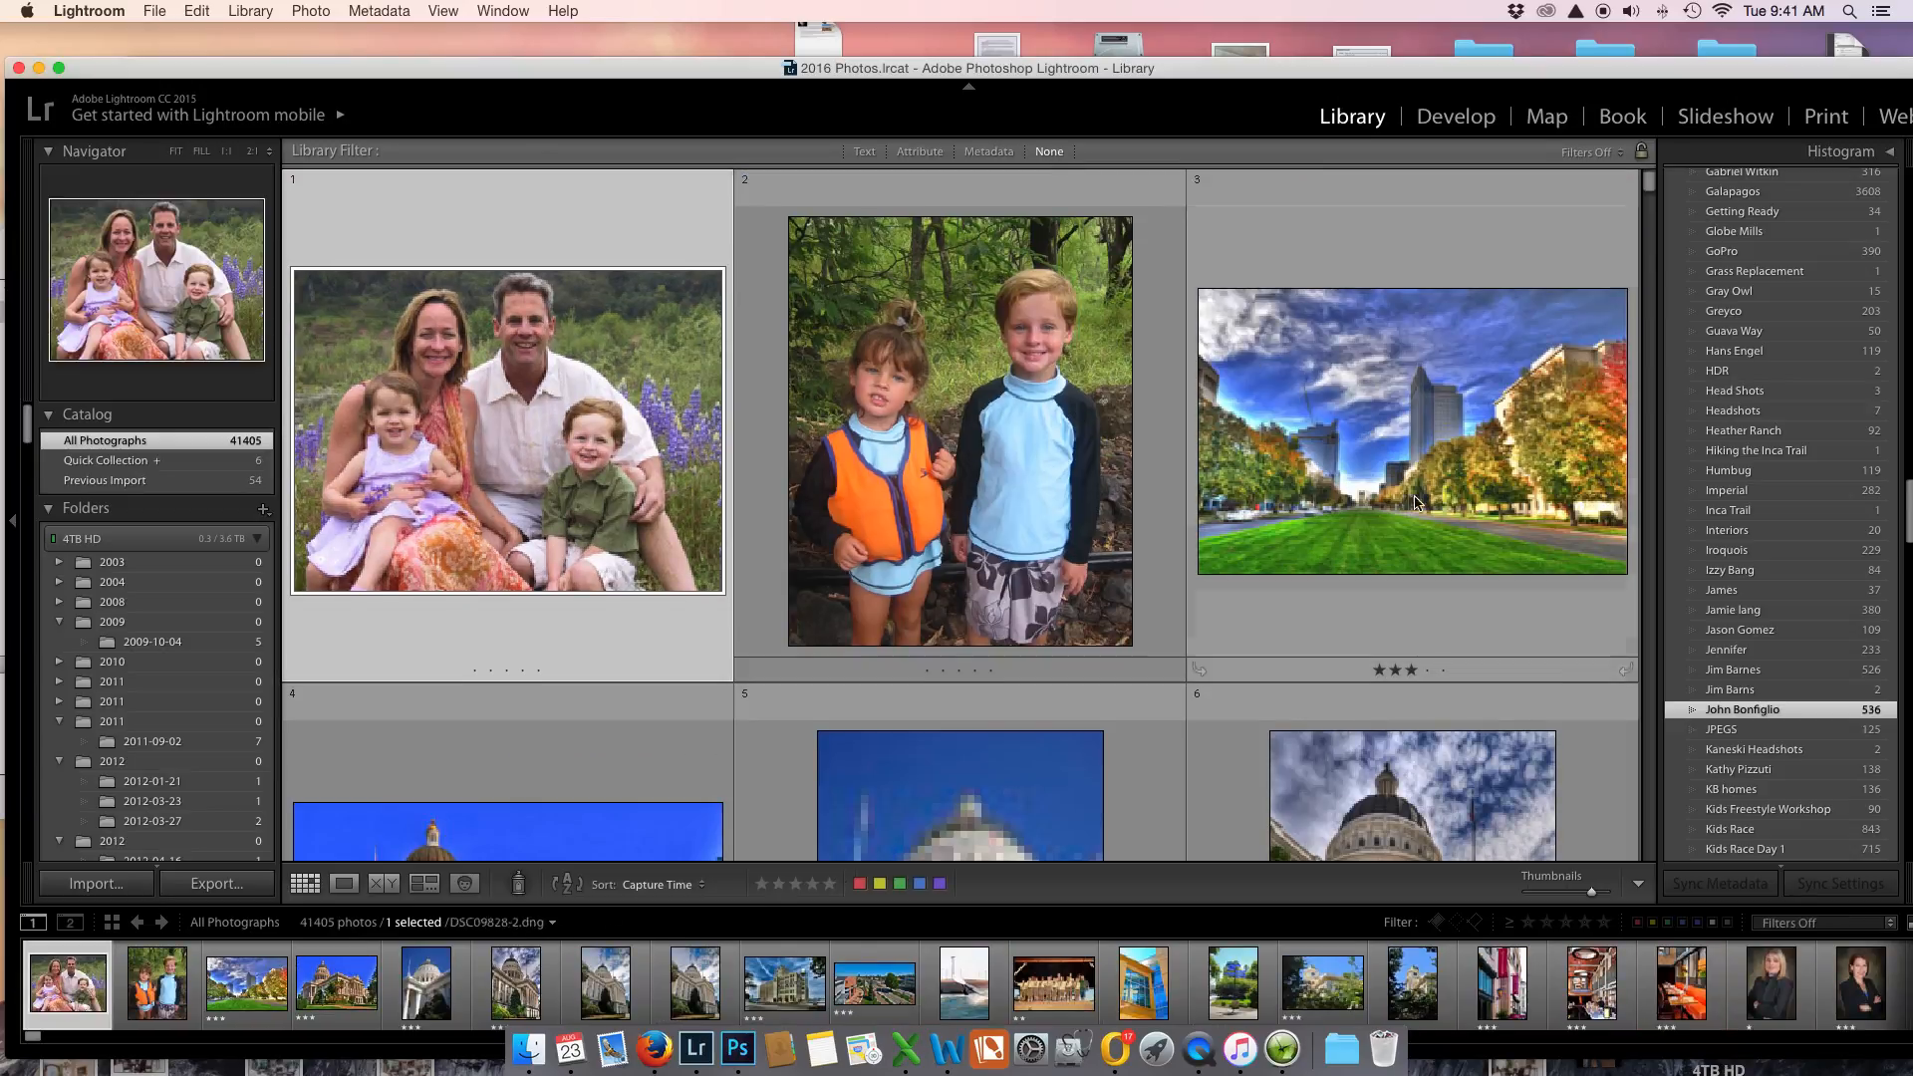
click(1890, 709)
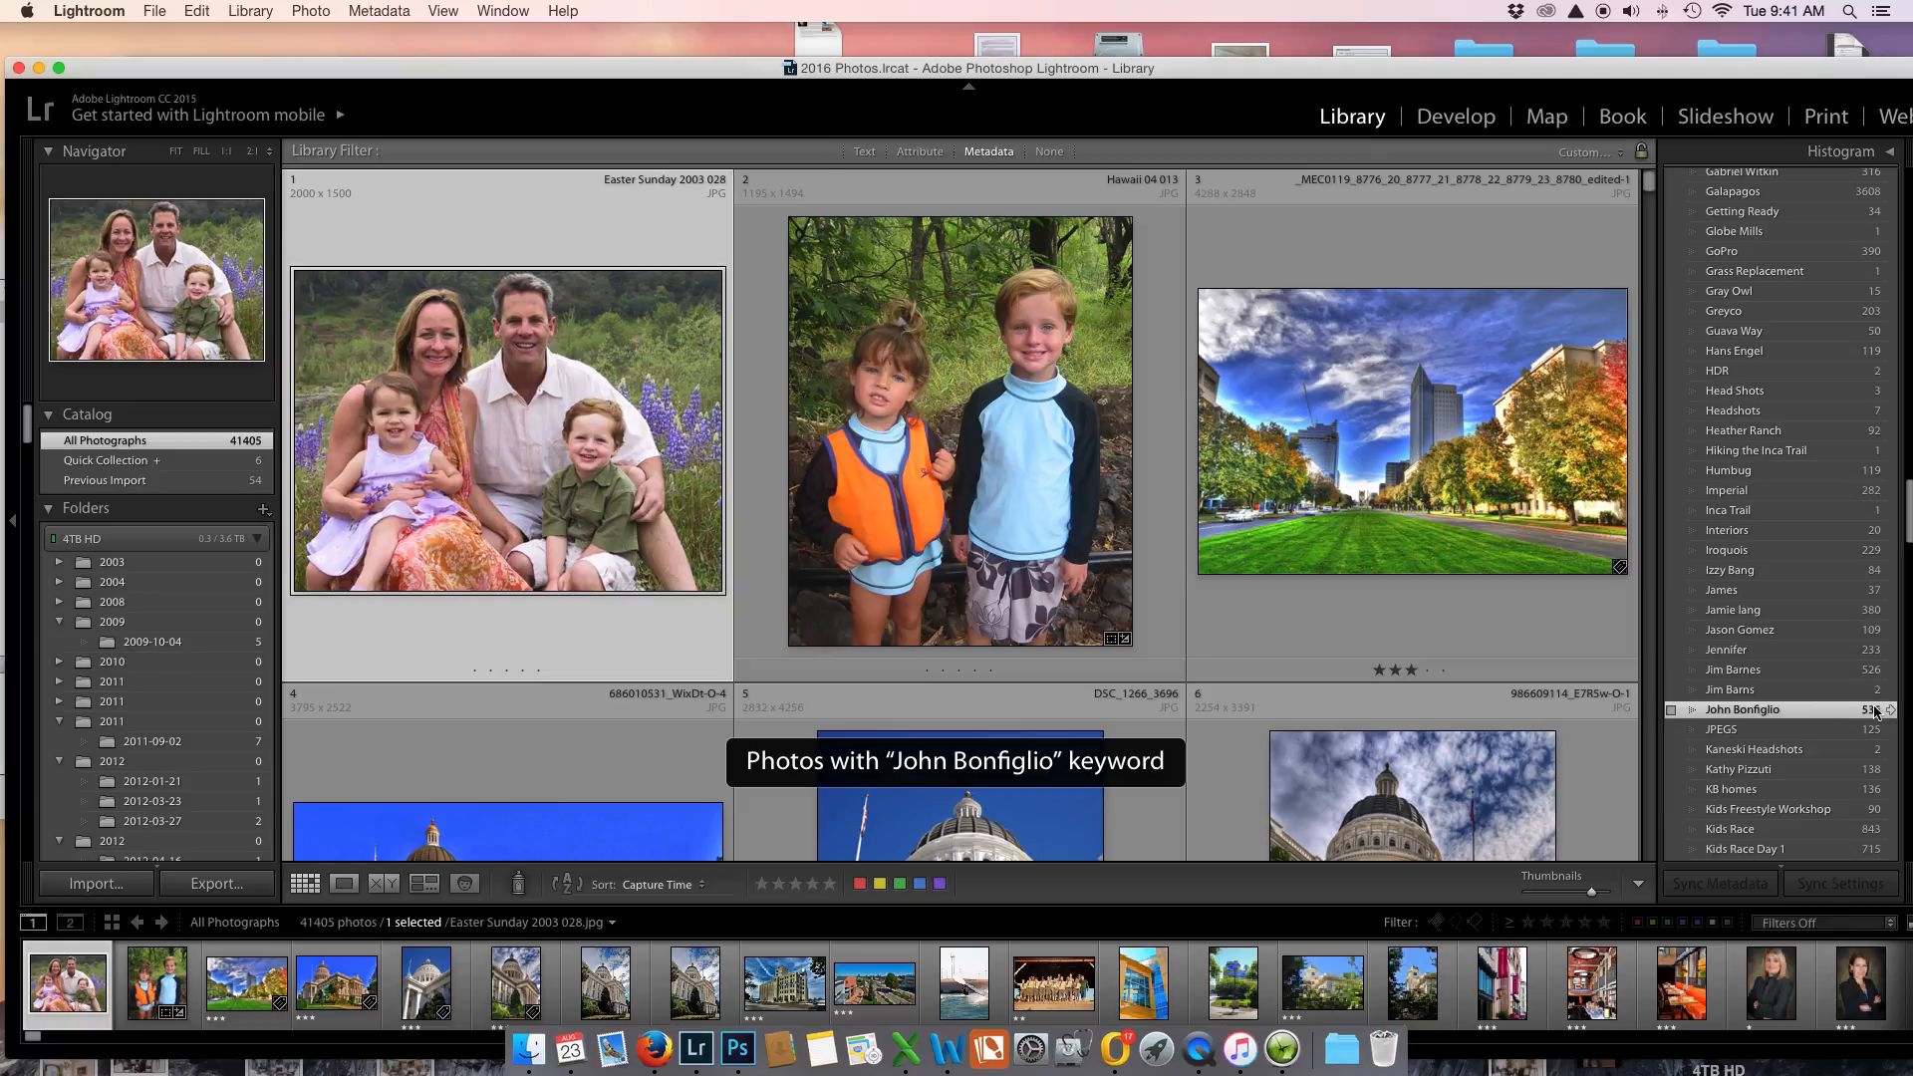
Find the living-room exposures among the filtered photos and select DSC09542.
scroll(1361, 416, down, 5)
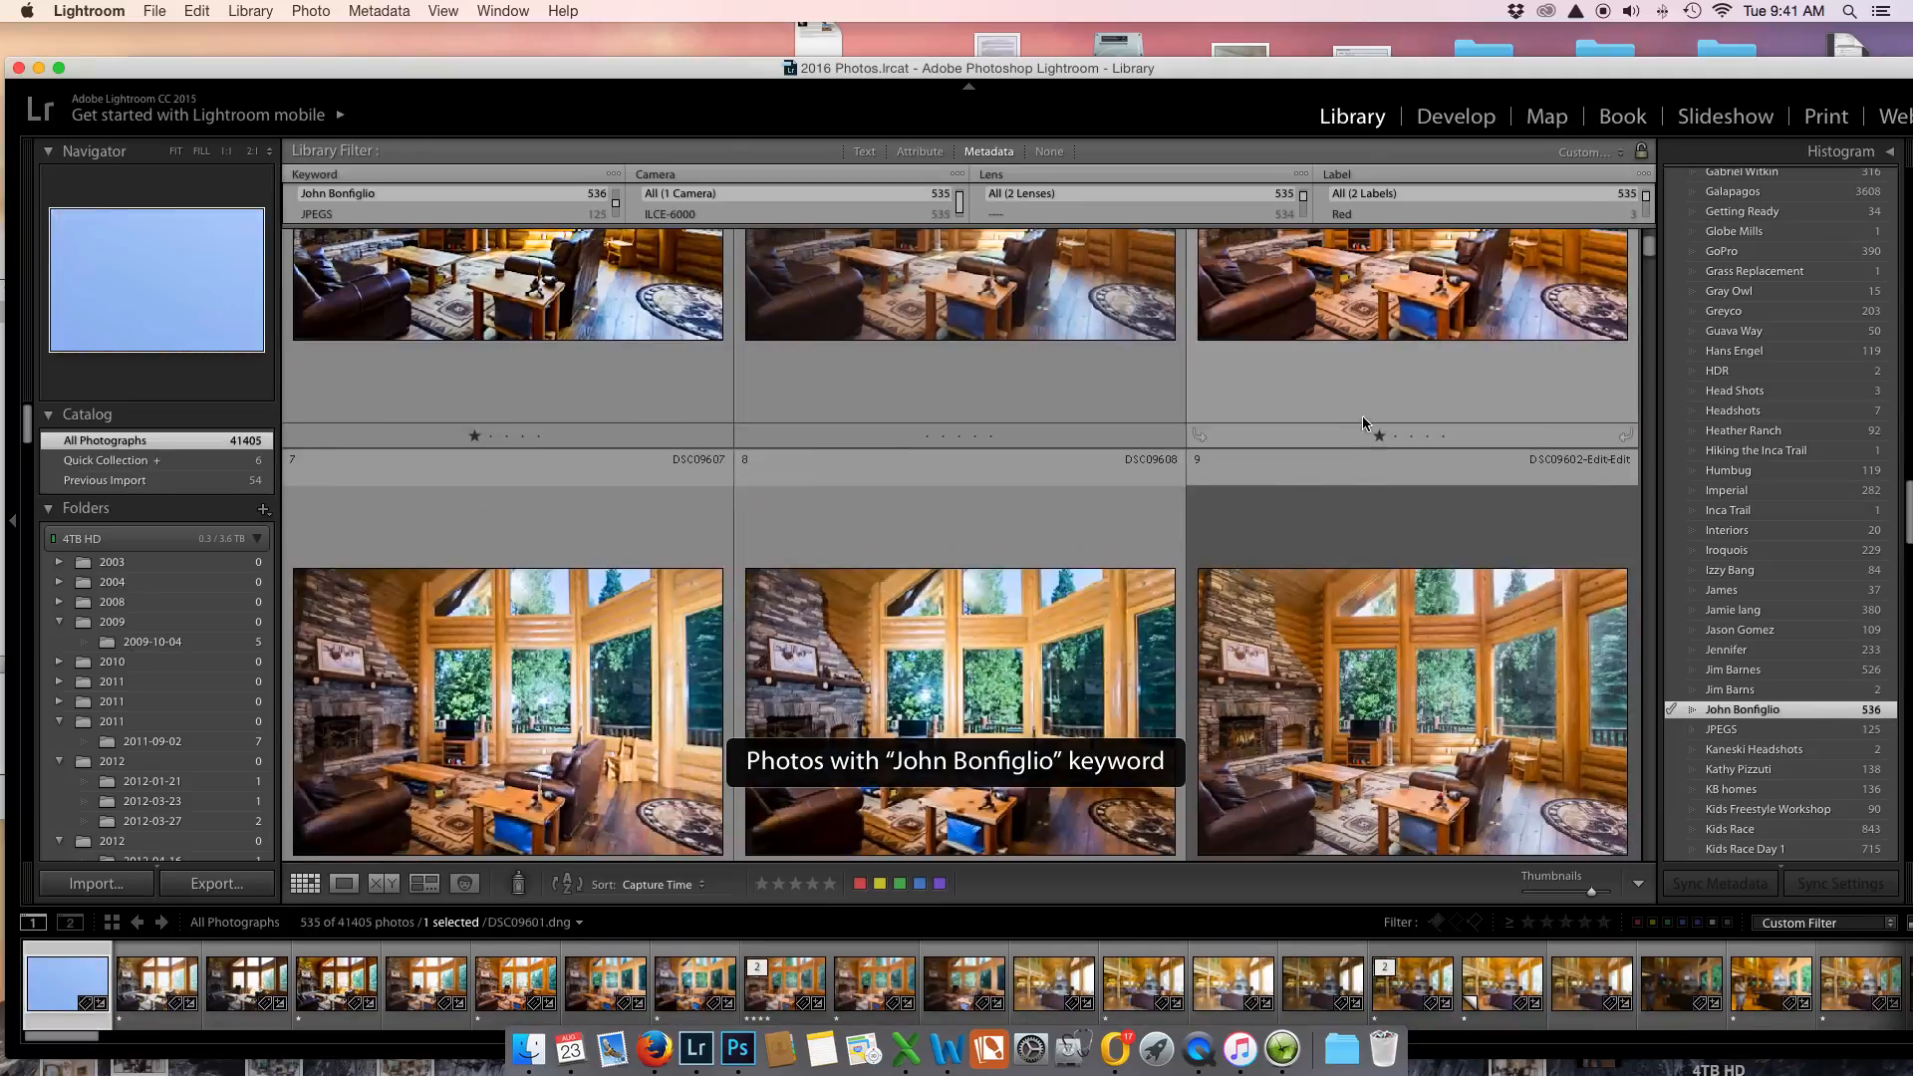
scroll(1363, 398, down, 10)
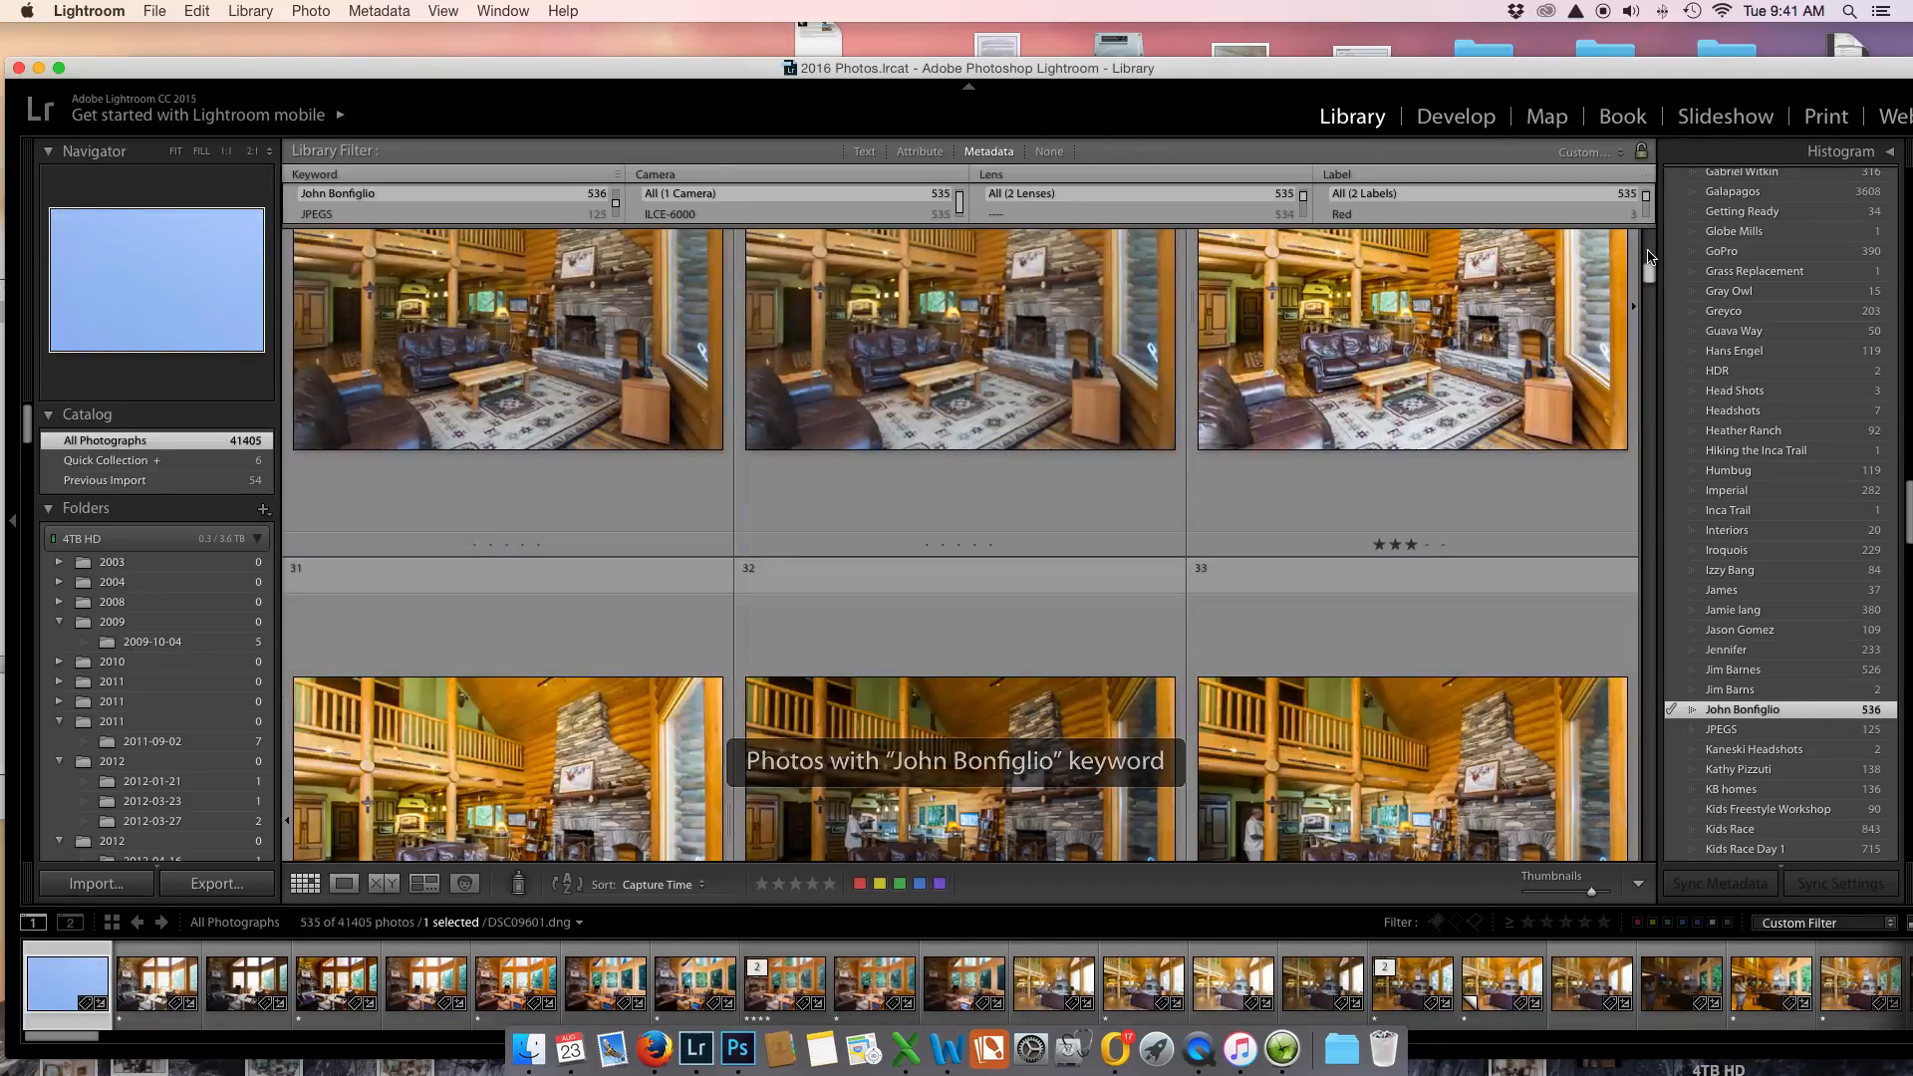
drag(1649, 274, 1606, 587)
scroll(1203, 528, up, 15)
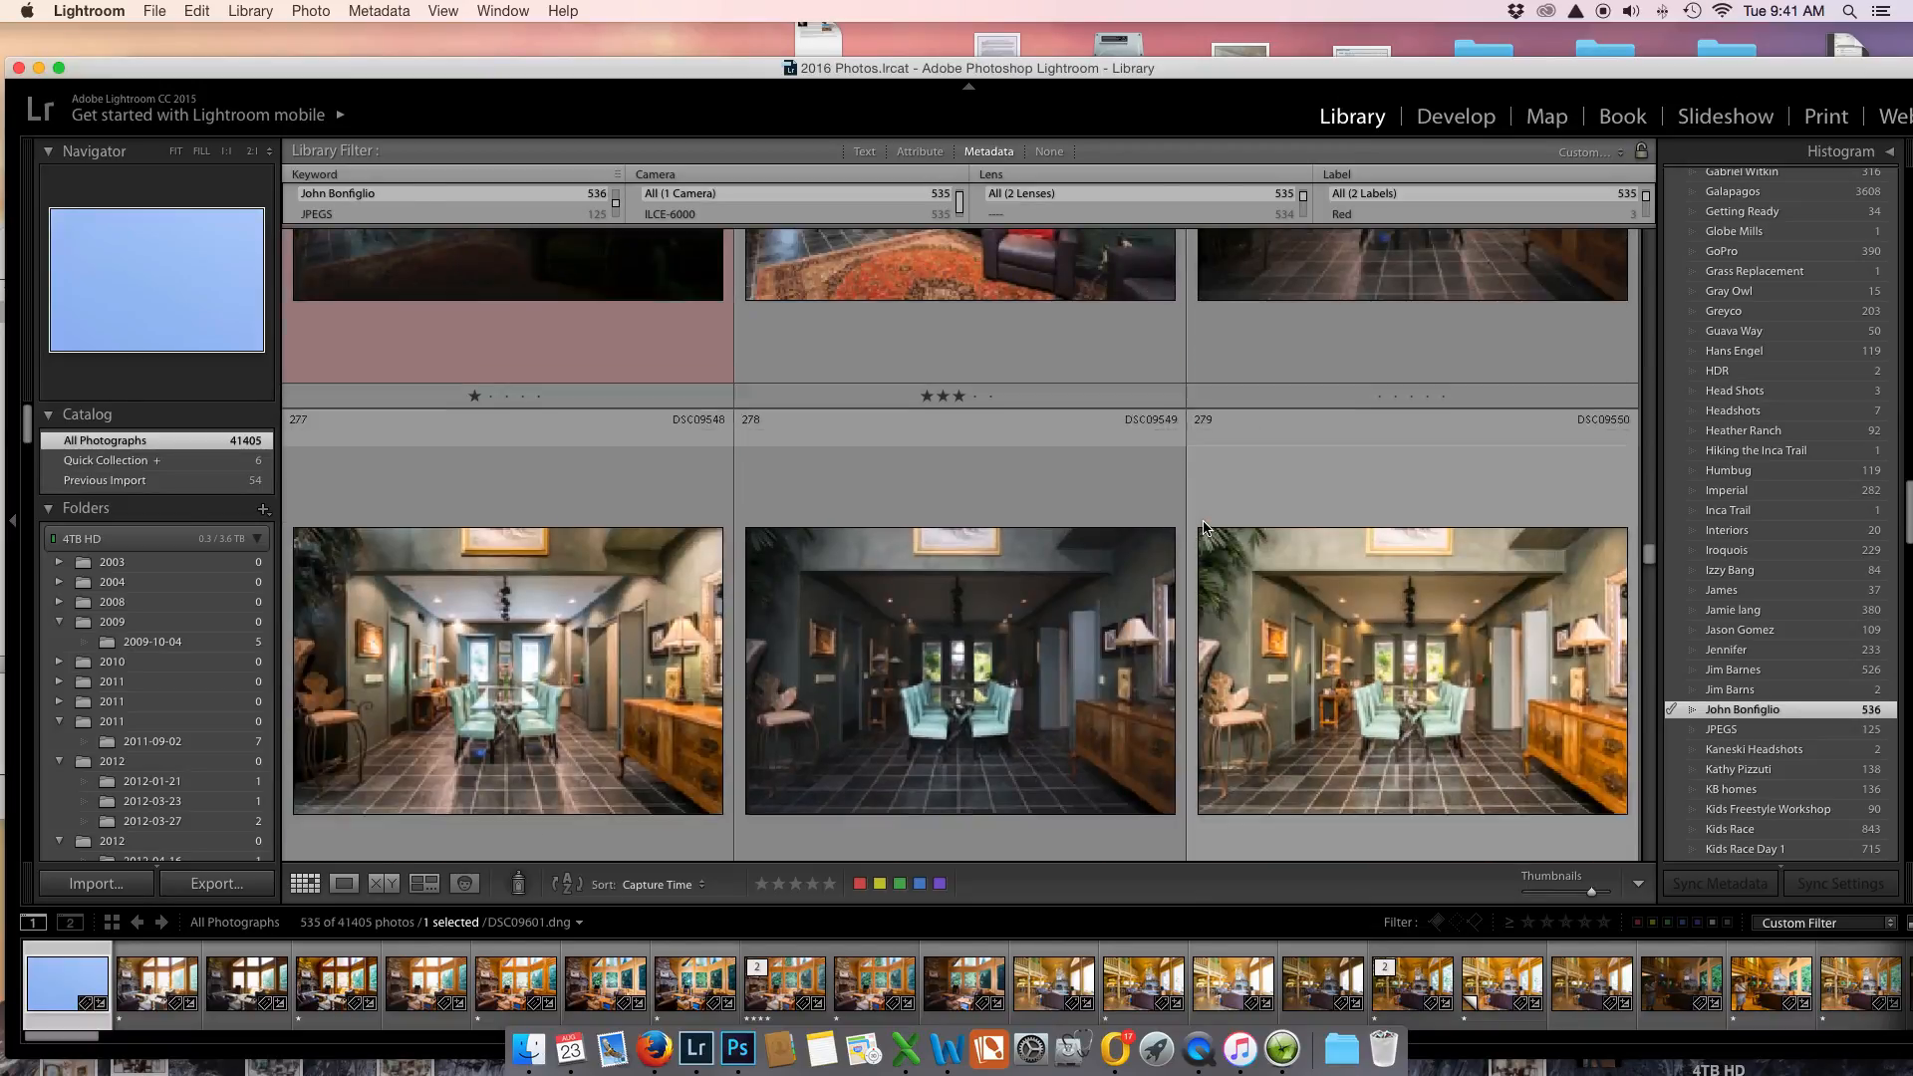
scroll(1203, 528, down, 1)
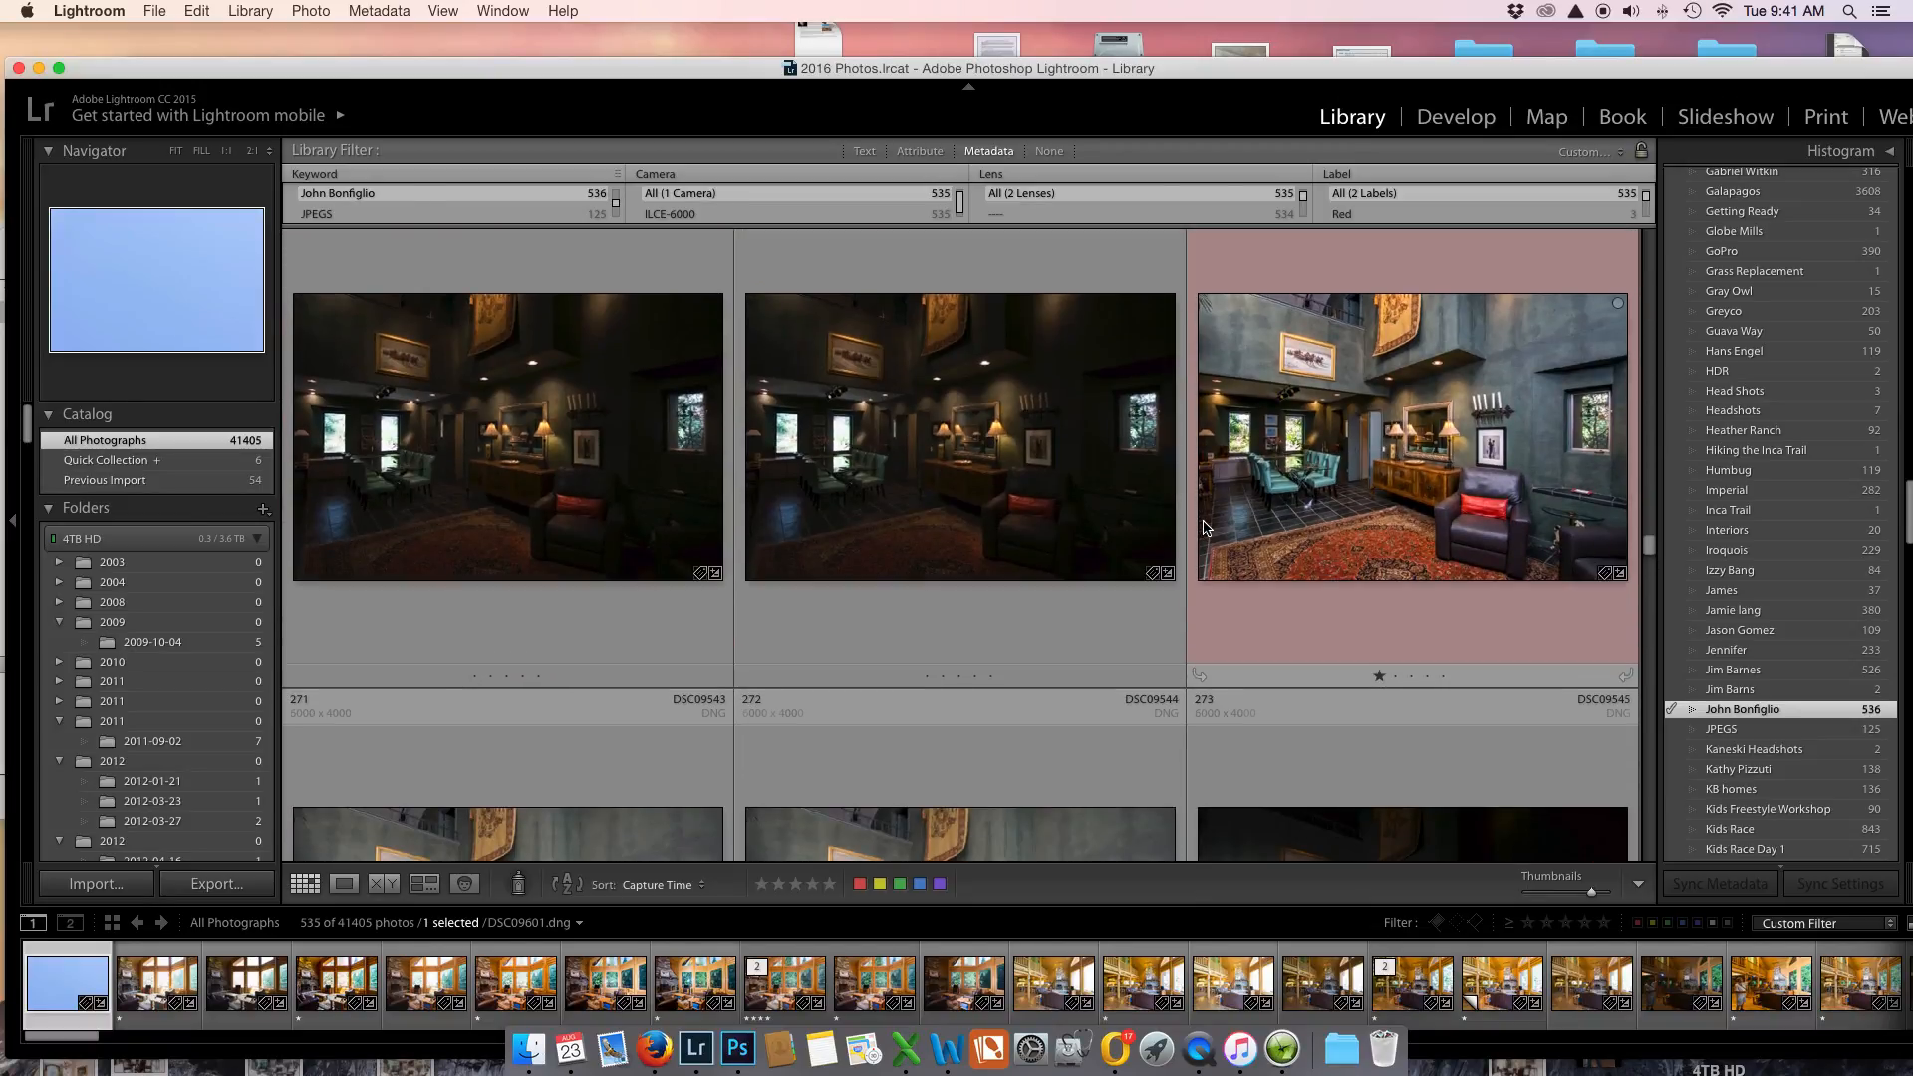
click(1420, 505)
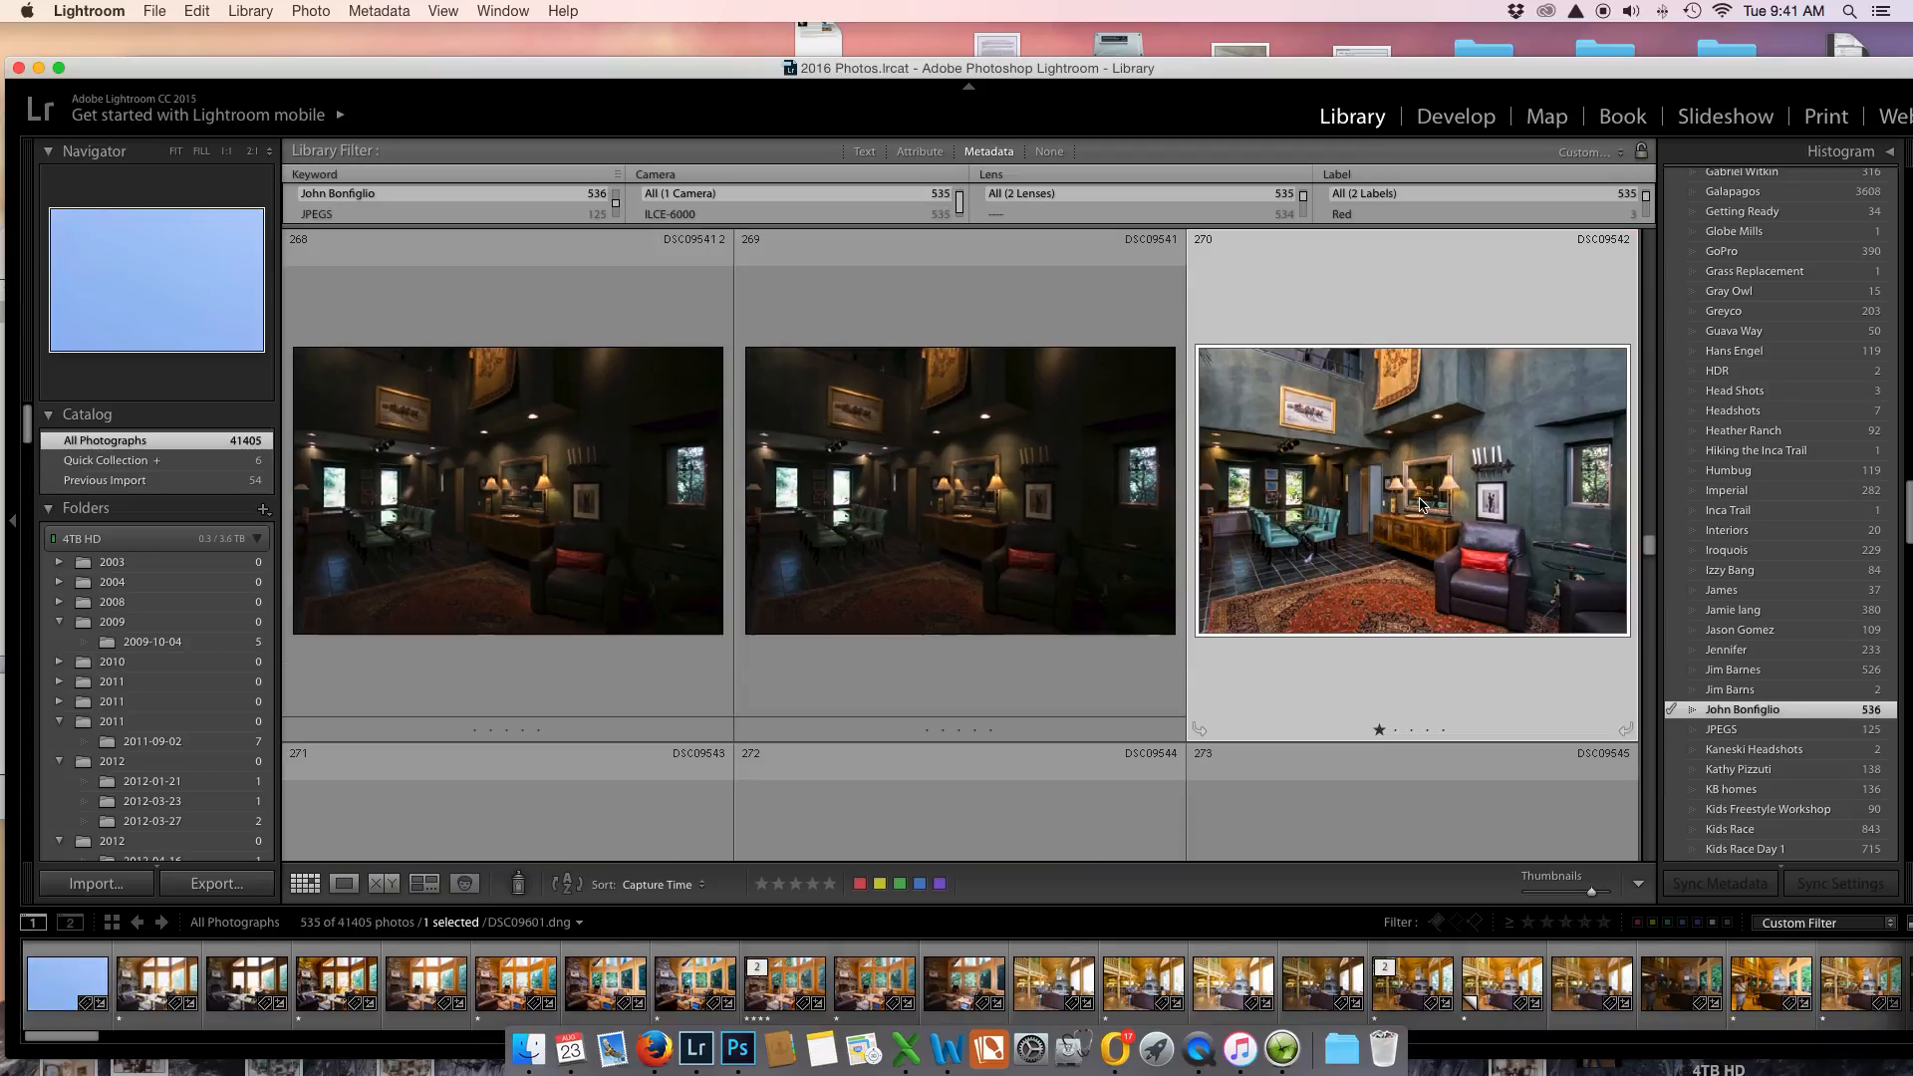
Turn off the library filter and select the DSC09538 3-Edit TIF among the living-room photos.
click(1048, 152)
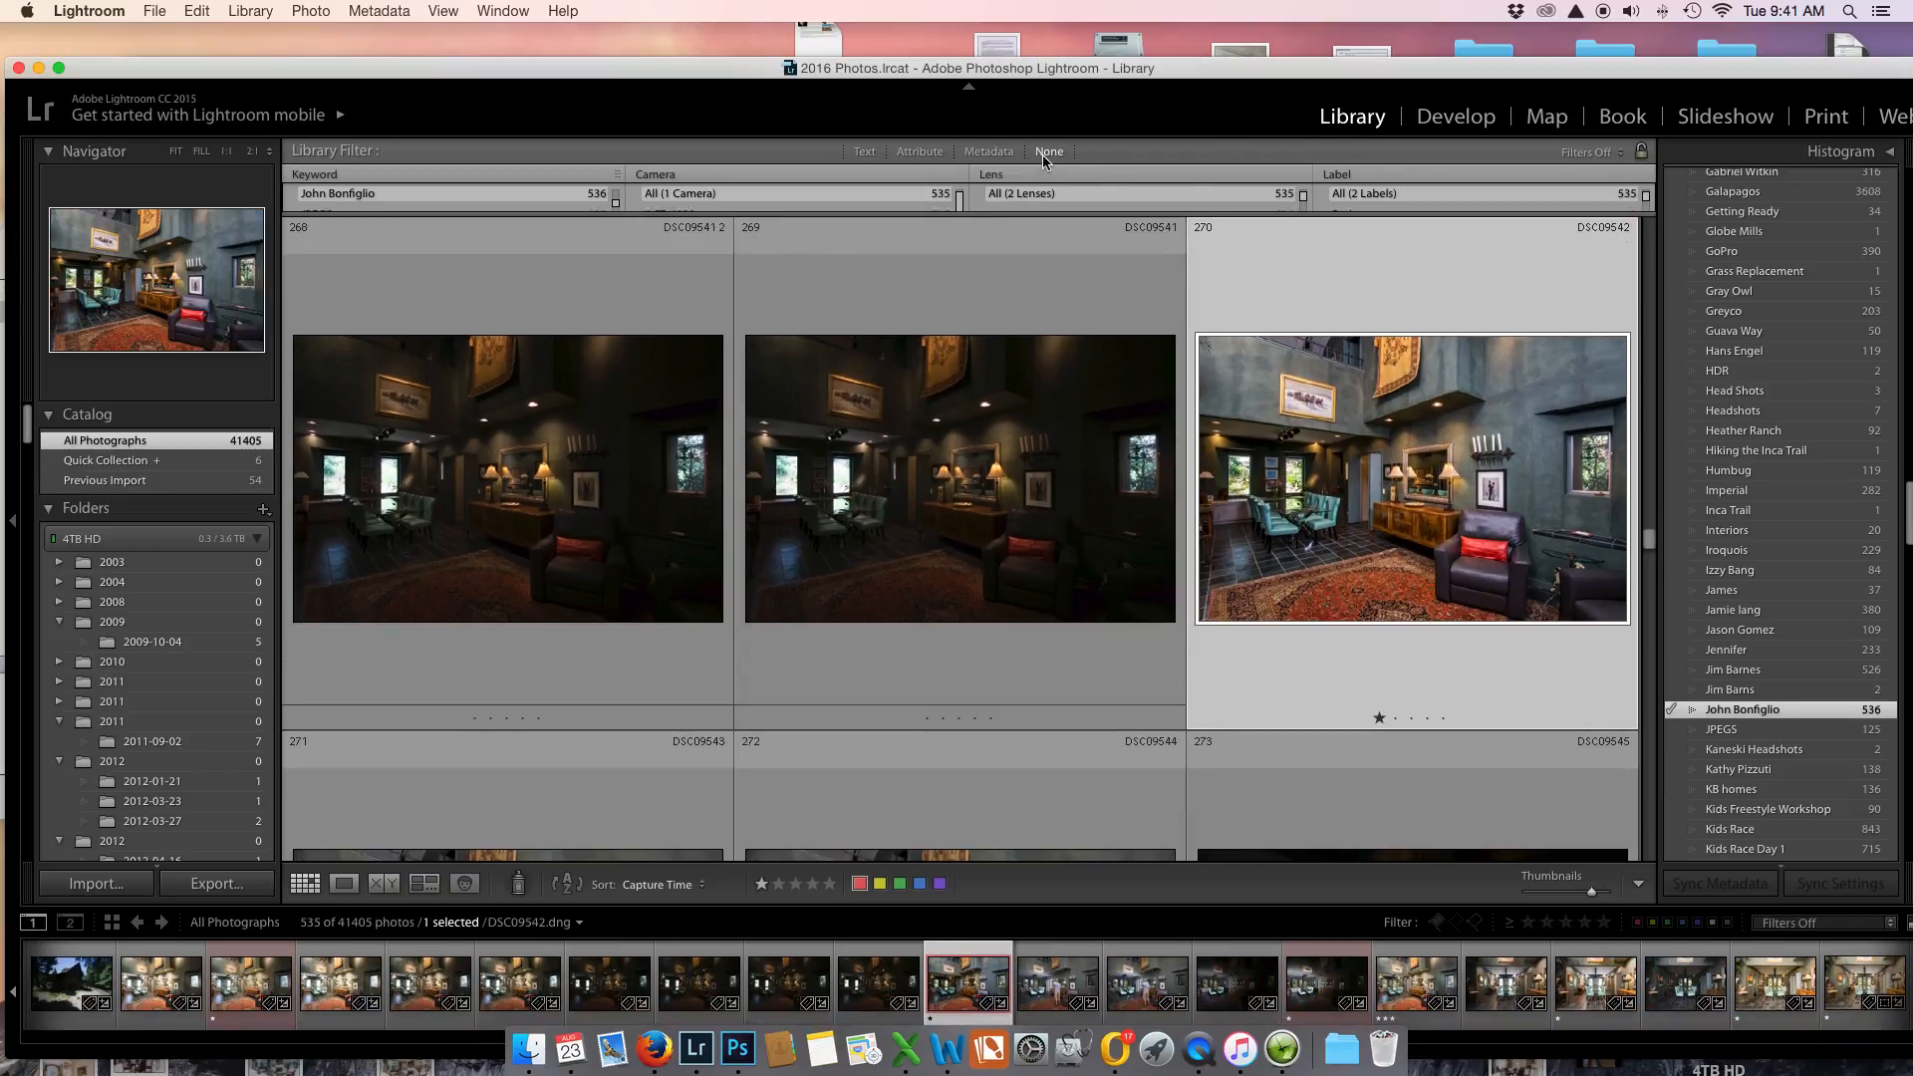
scroll(1217, 622, down, 10)
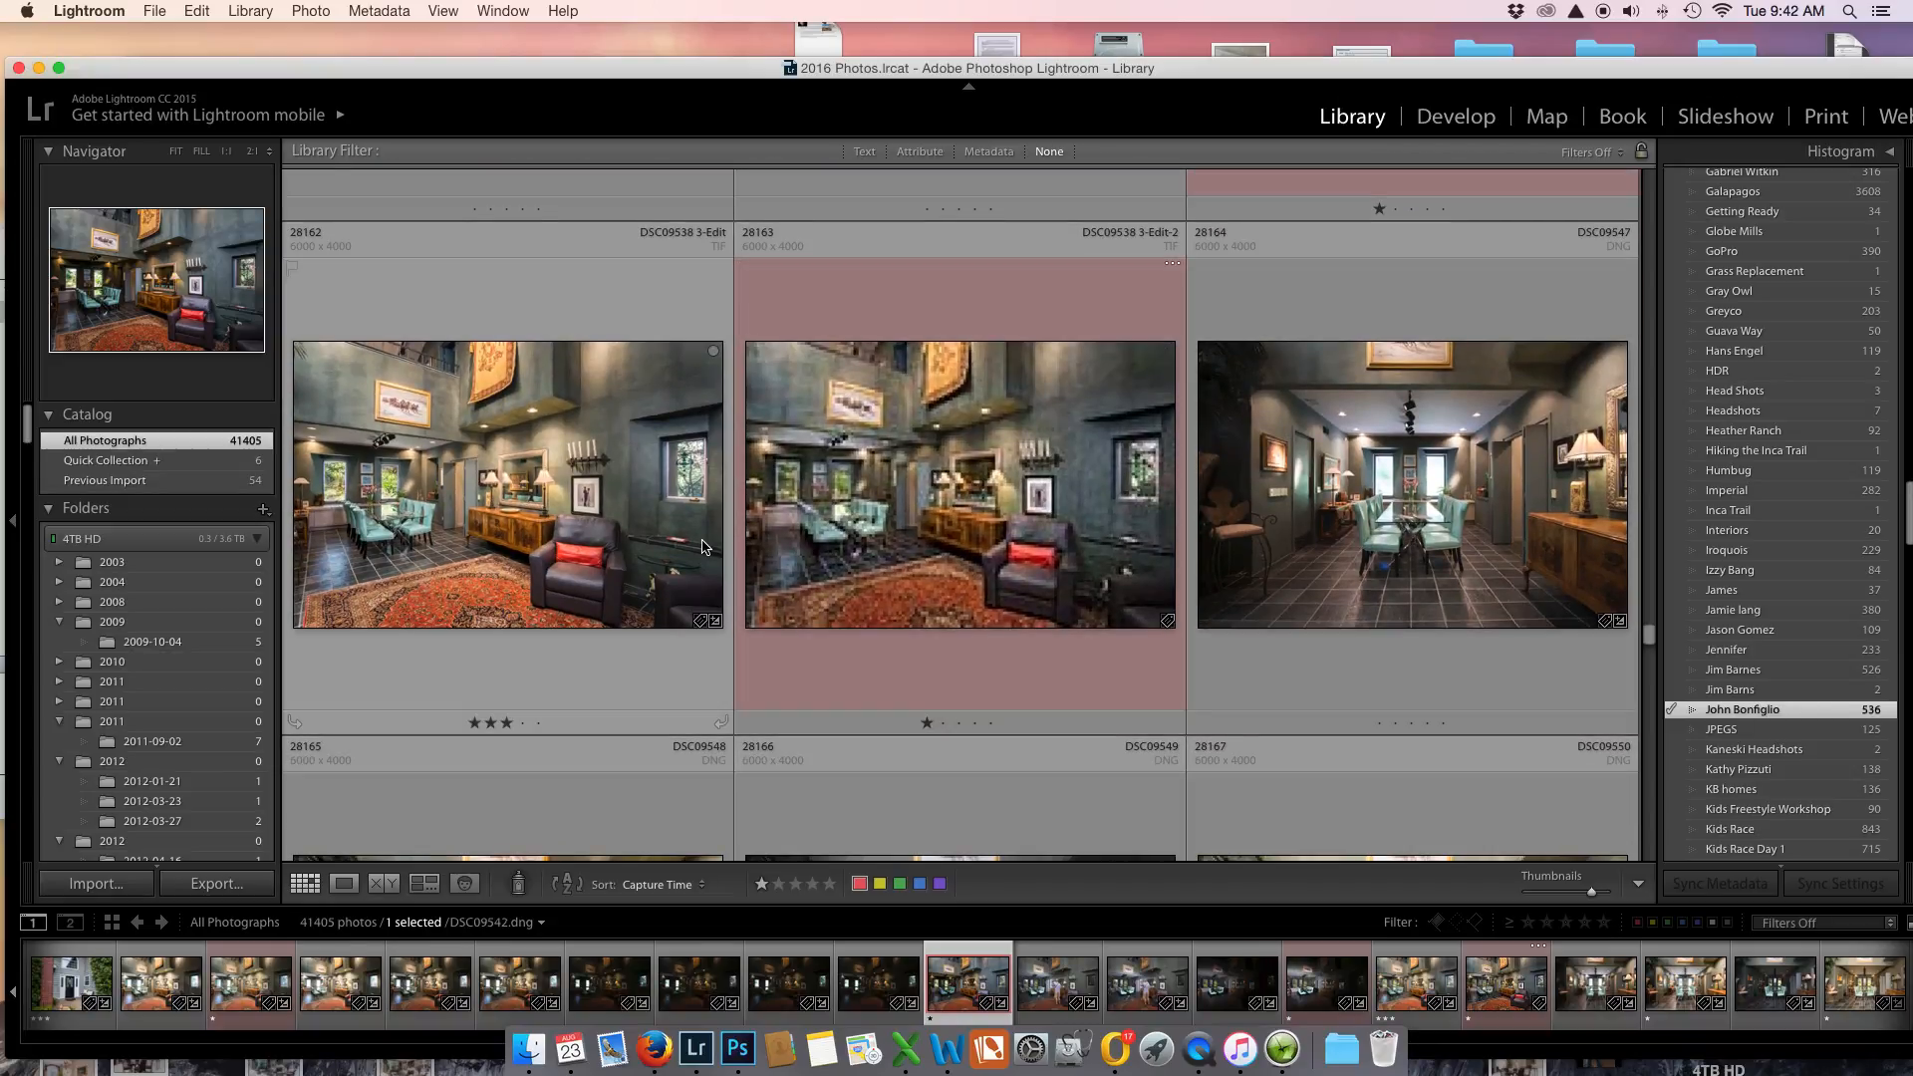
scroll(704, 545, down, 2)
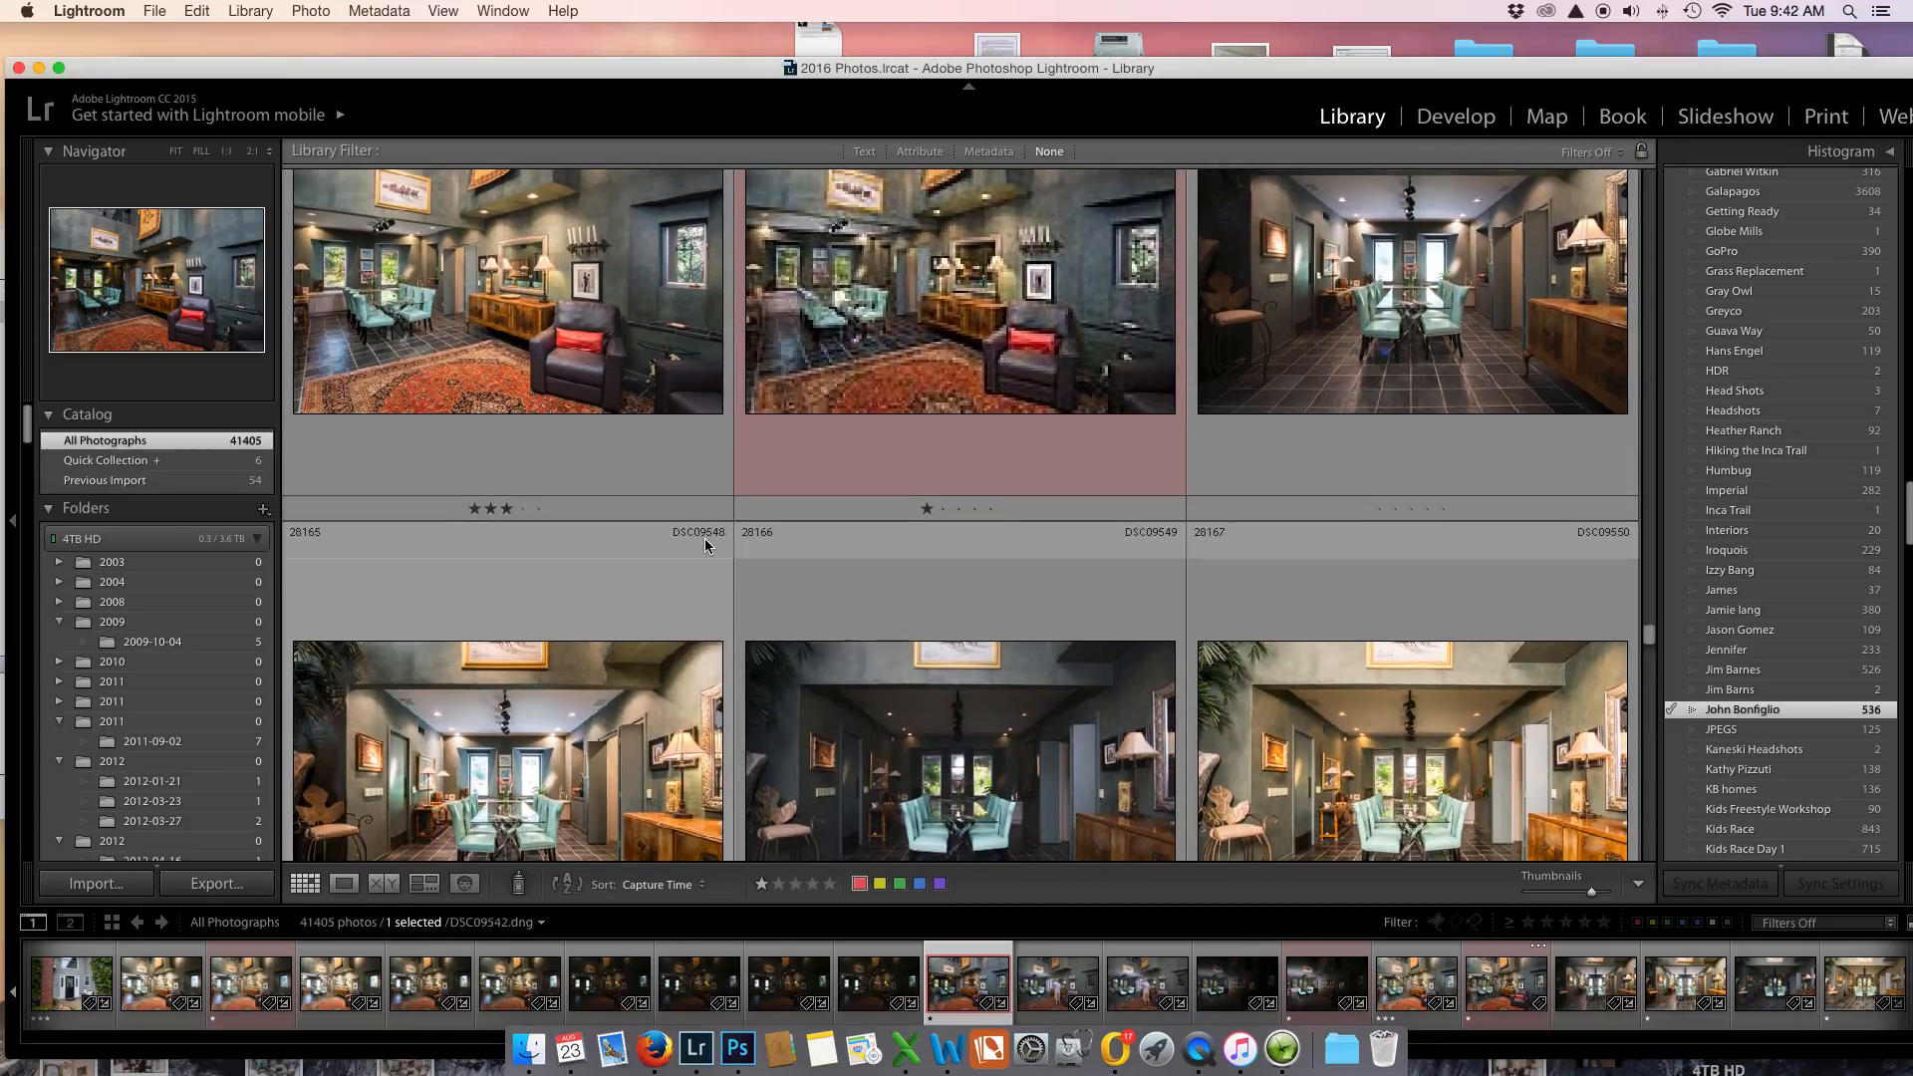
scroll(704, 546, up, 3)
scroll(704, 546, up, 2)
scroll(685, 546, down, 2)
click(685, 546)
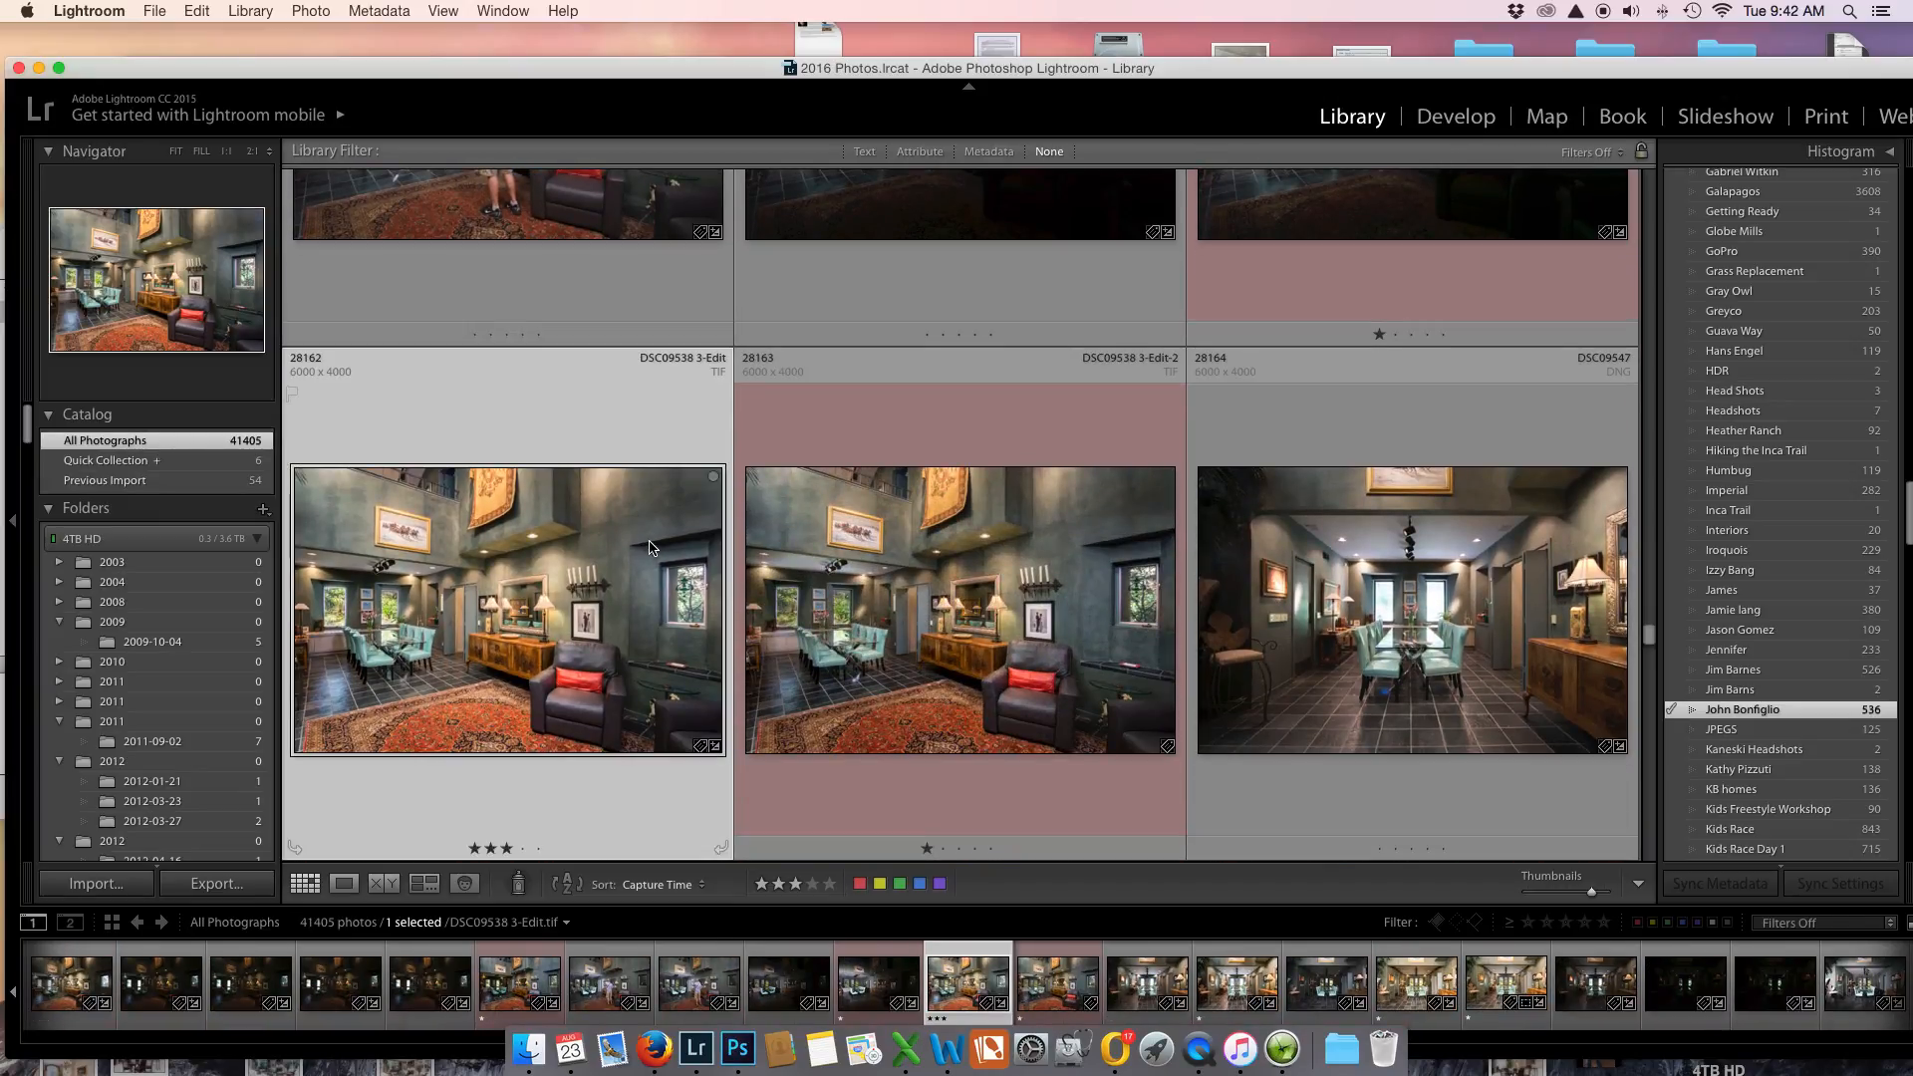
Open DSC09542 in the enlarged single-photo view and step forward to the exposure with the photographer in frame.
scroll(649, 547, up, 3)
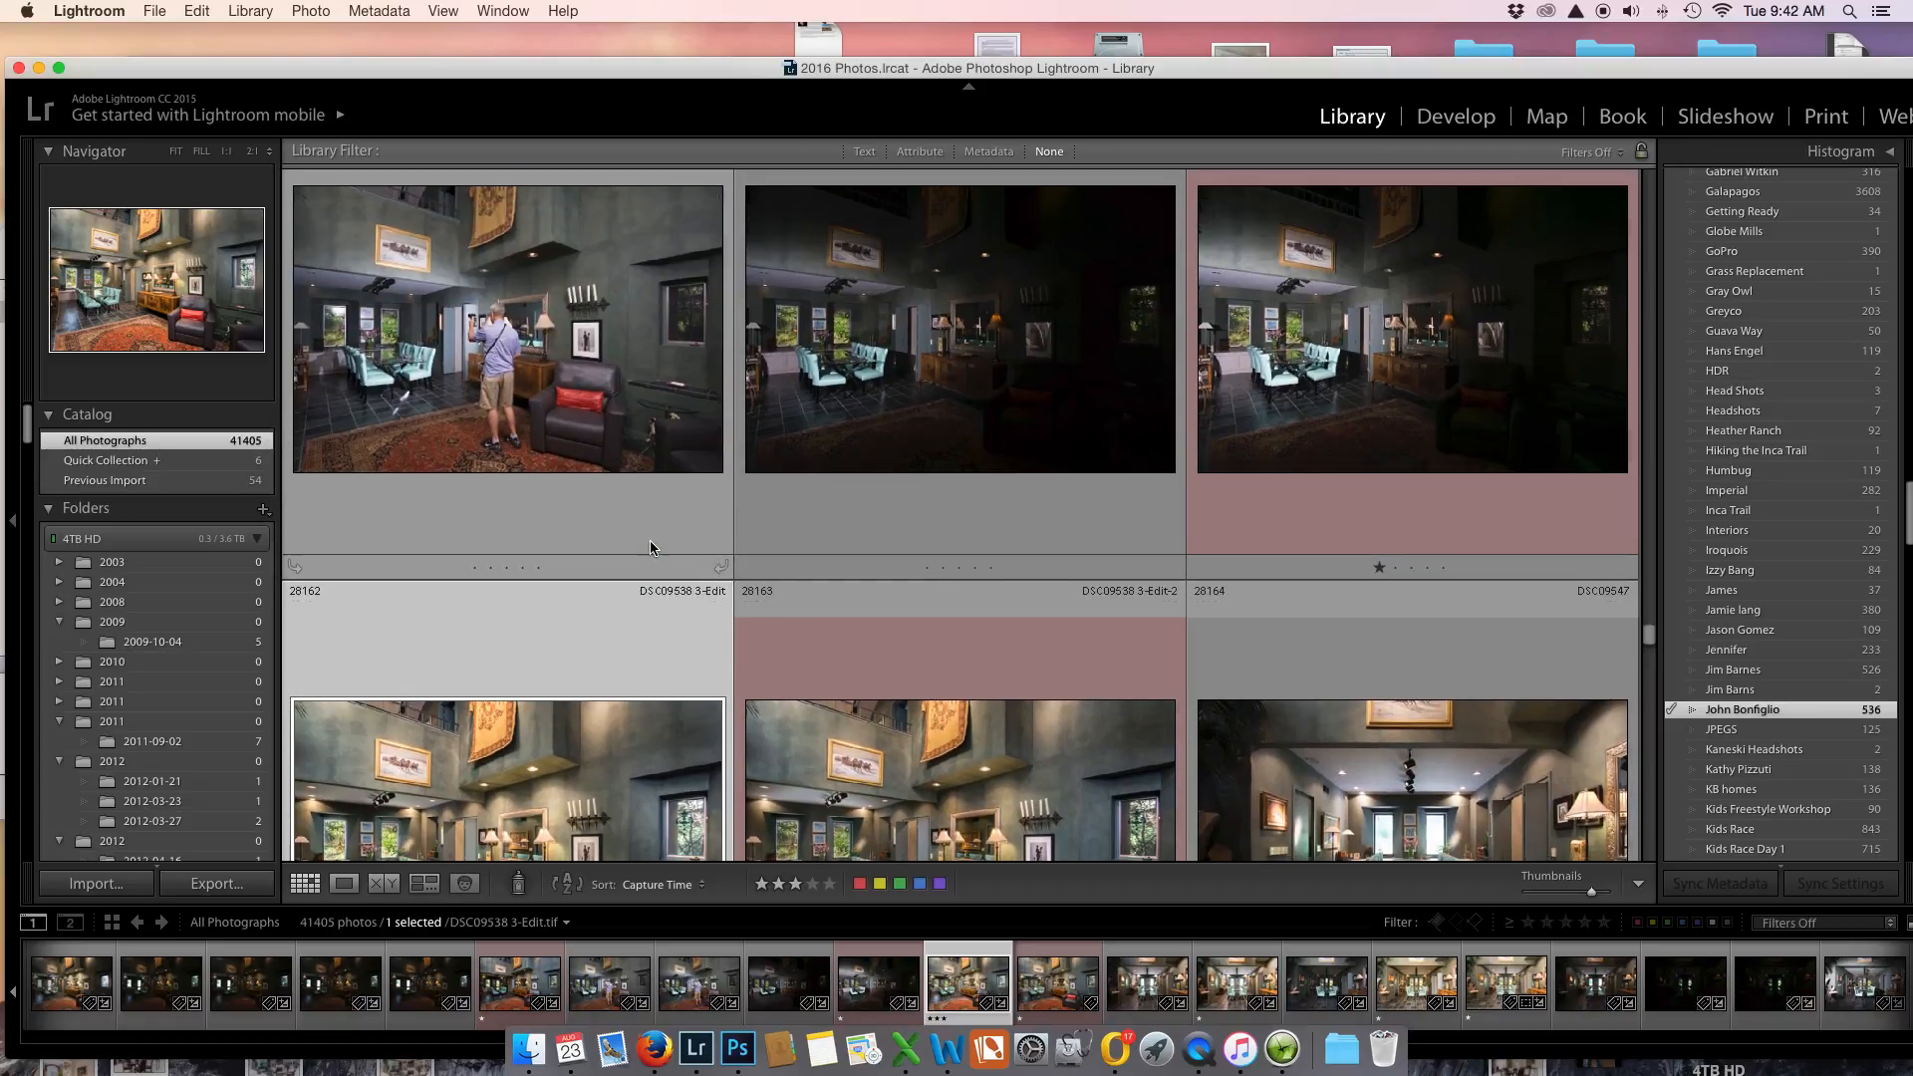
scroll(653, 547, down, 3)
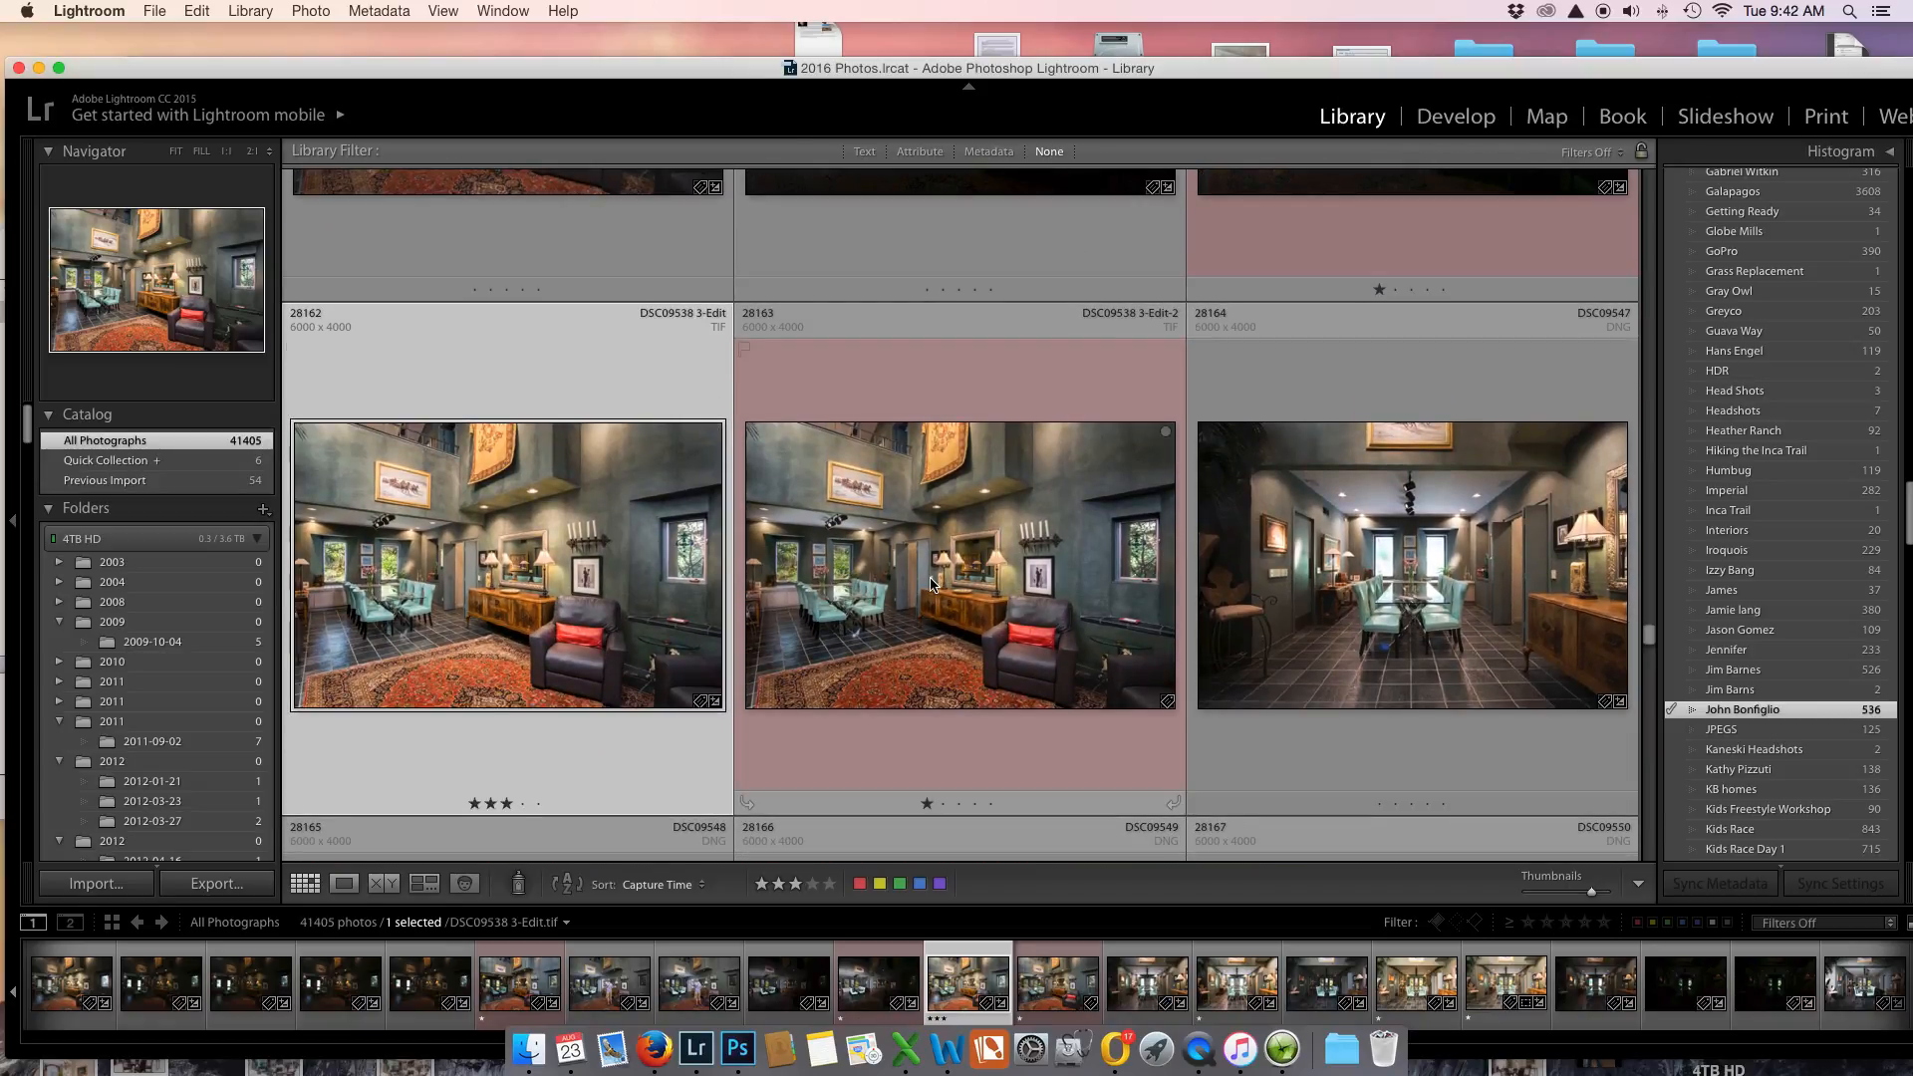
scroll(528, 518, up, 8)
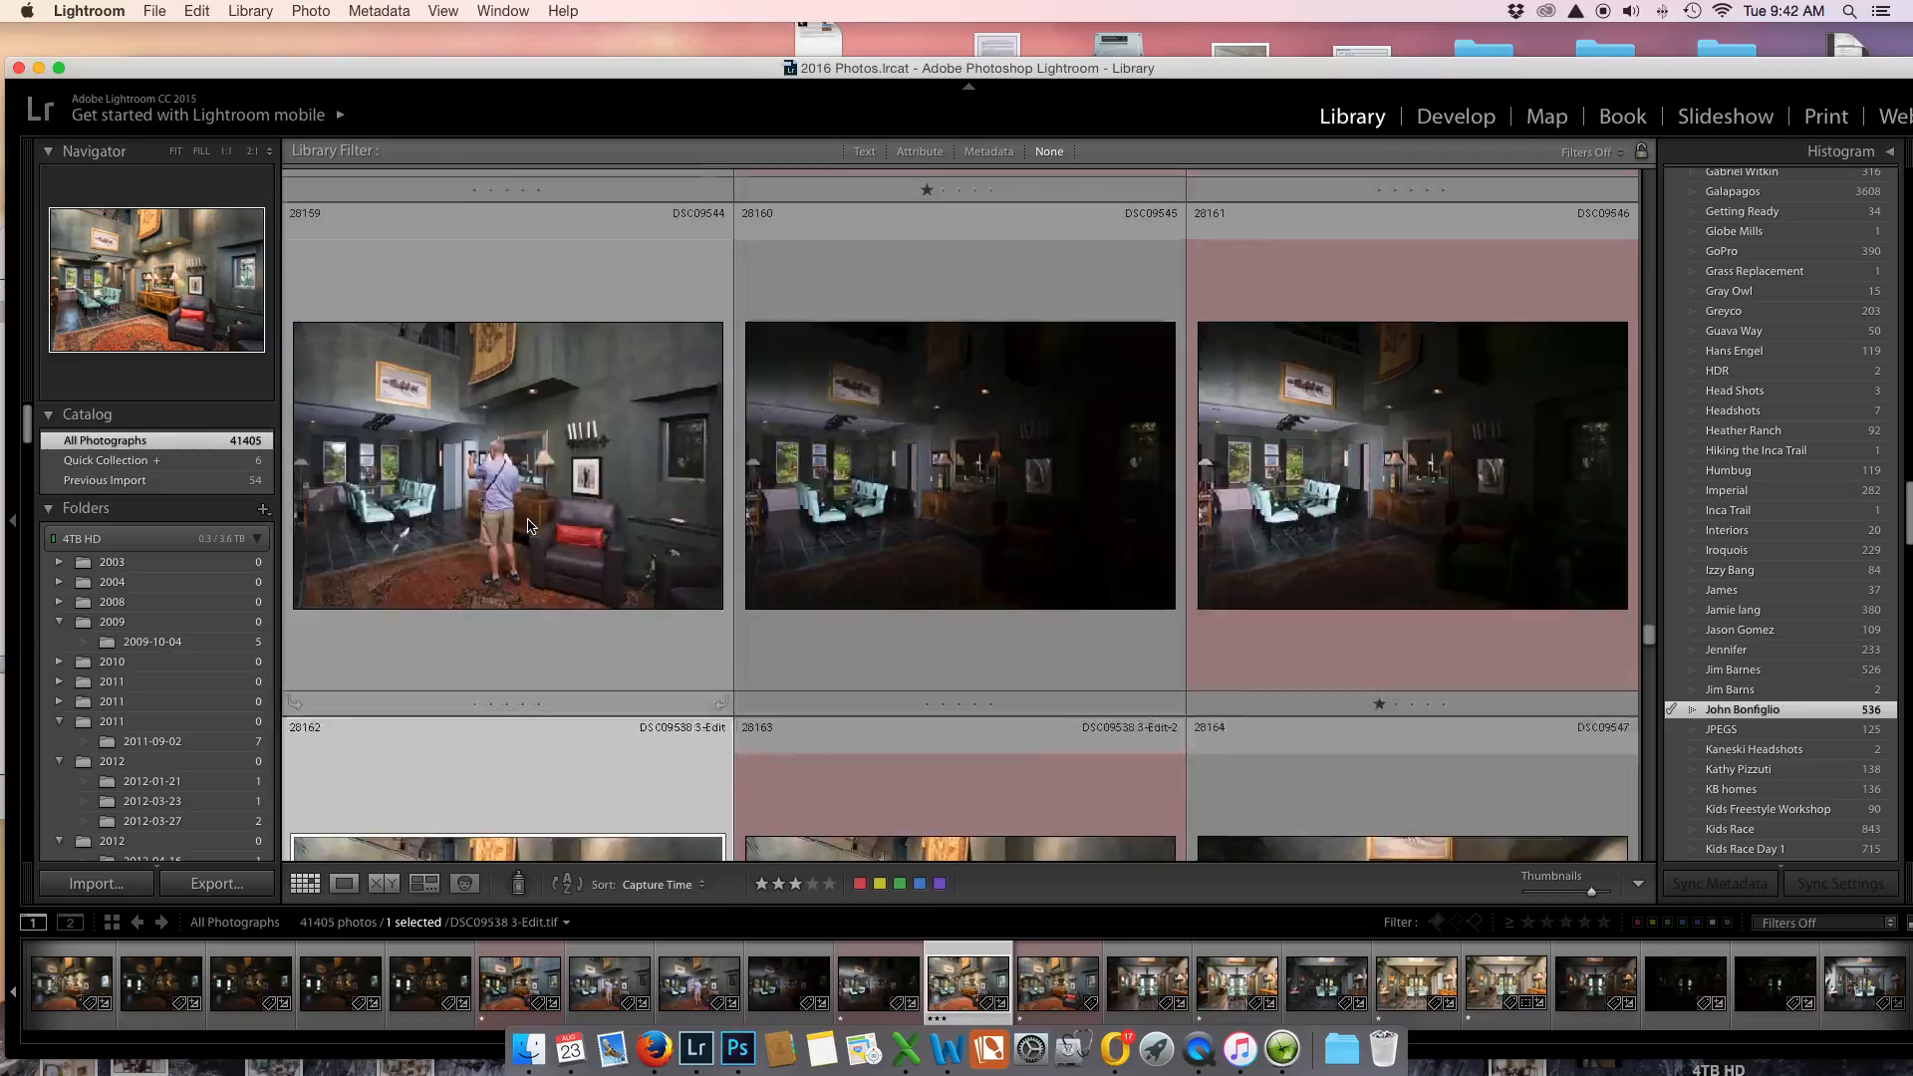
double_click(878, 438)
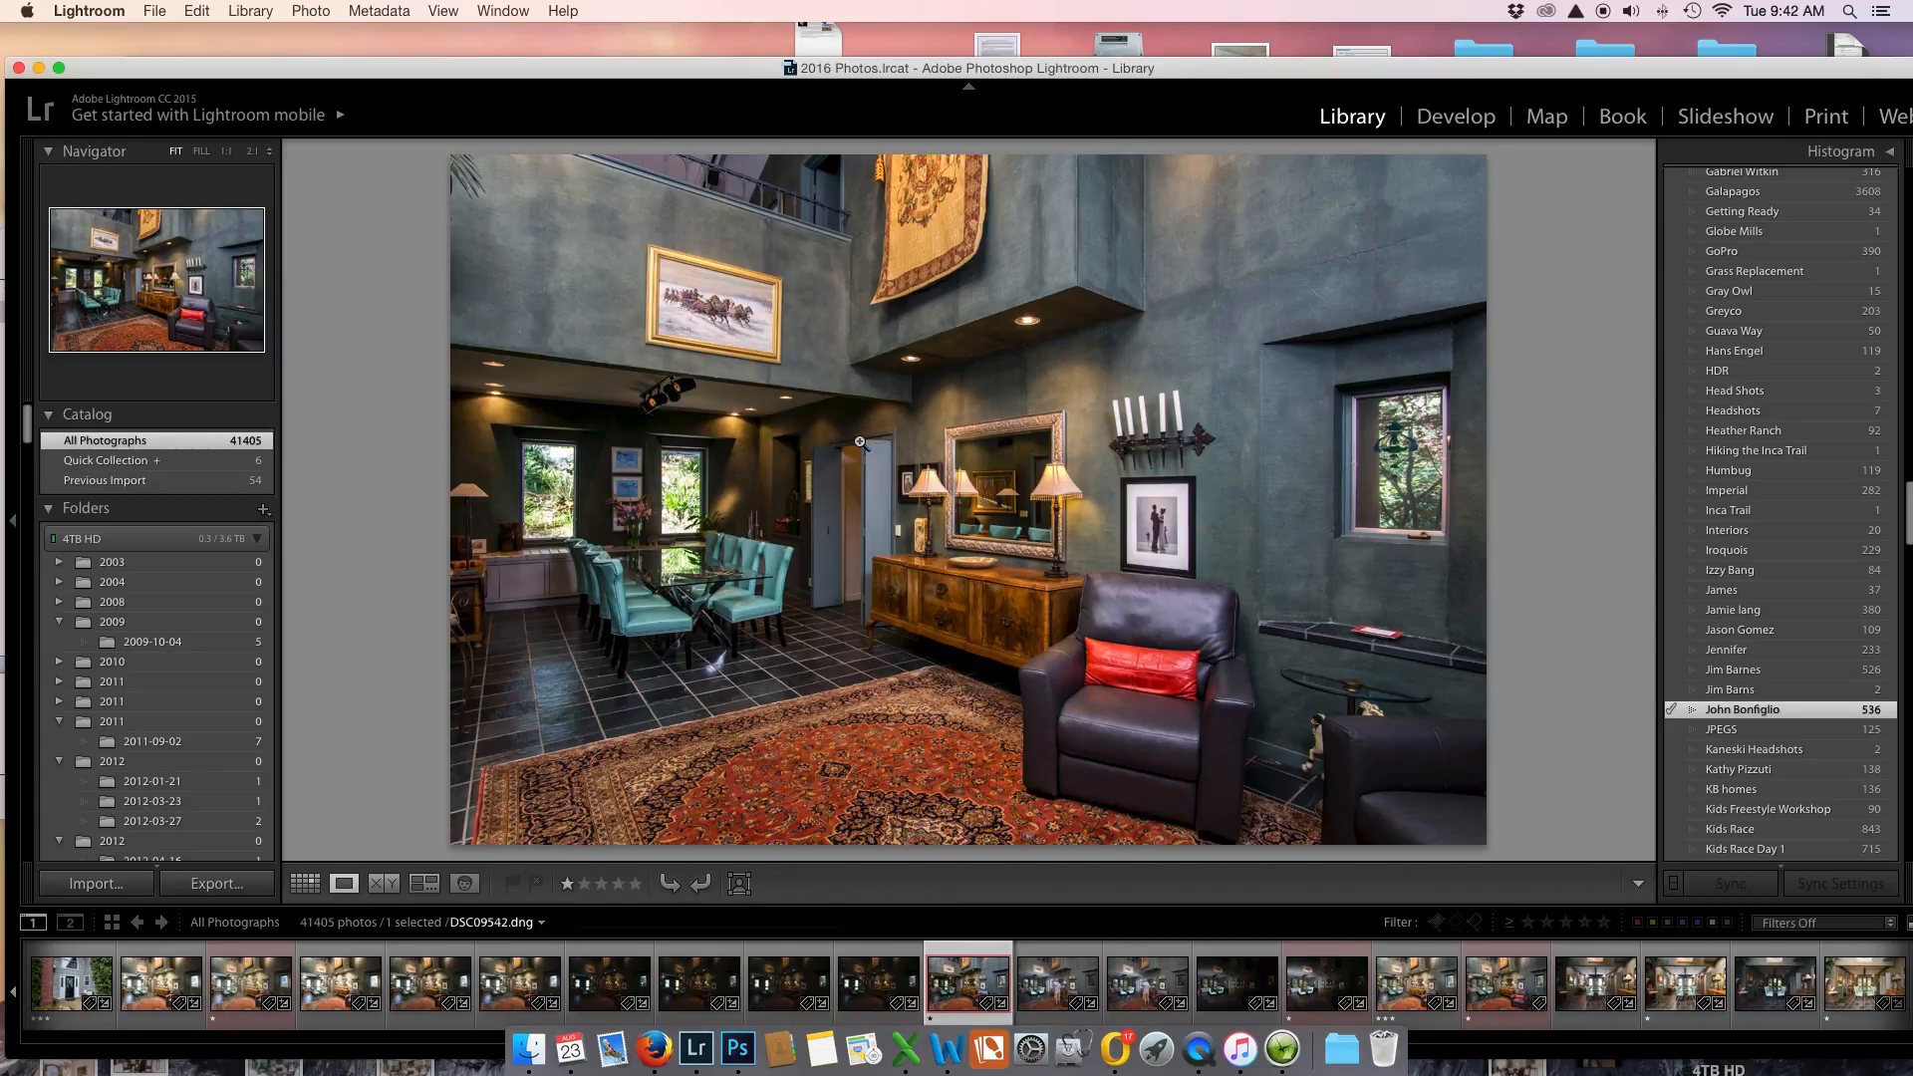
key(super+Right)
key(super+Right)
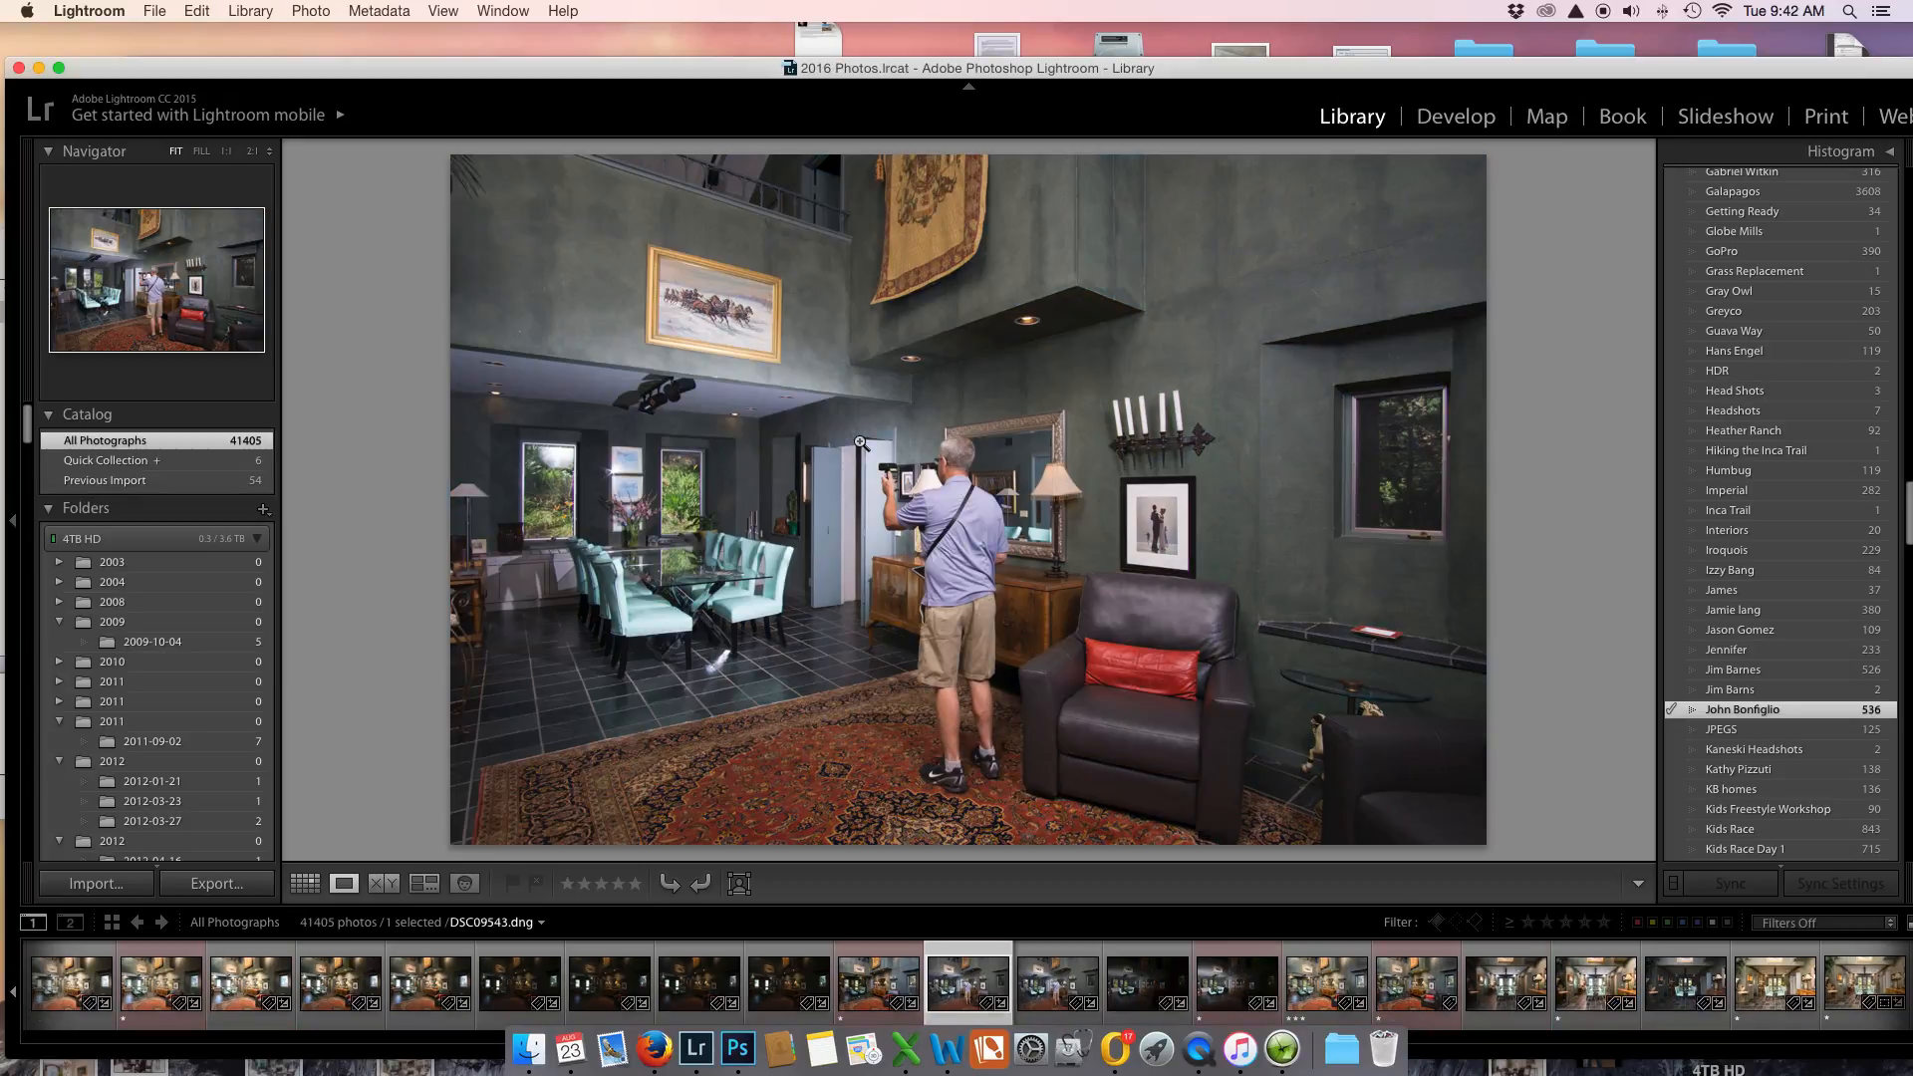
Leaf through the remaining living-room exposures and both edited TIFs in the enlarged view, then return to DSC09542.
key(super+Right)
key(super+Right)
key(super+Right)
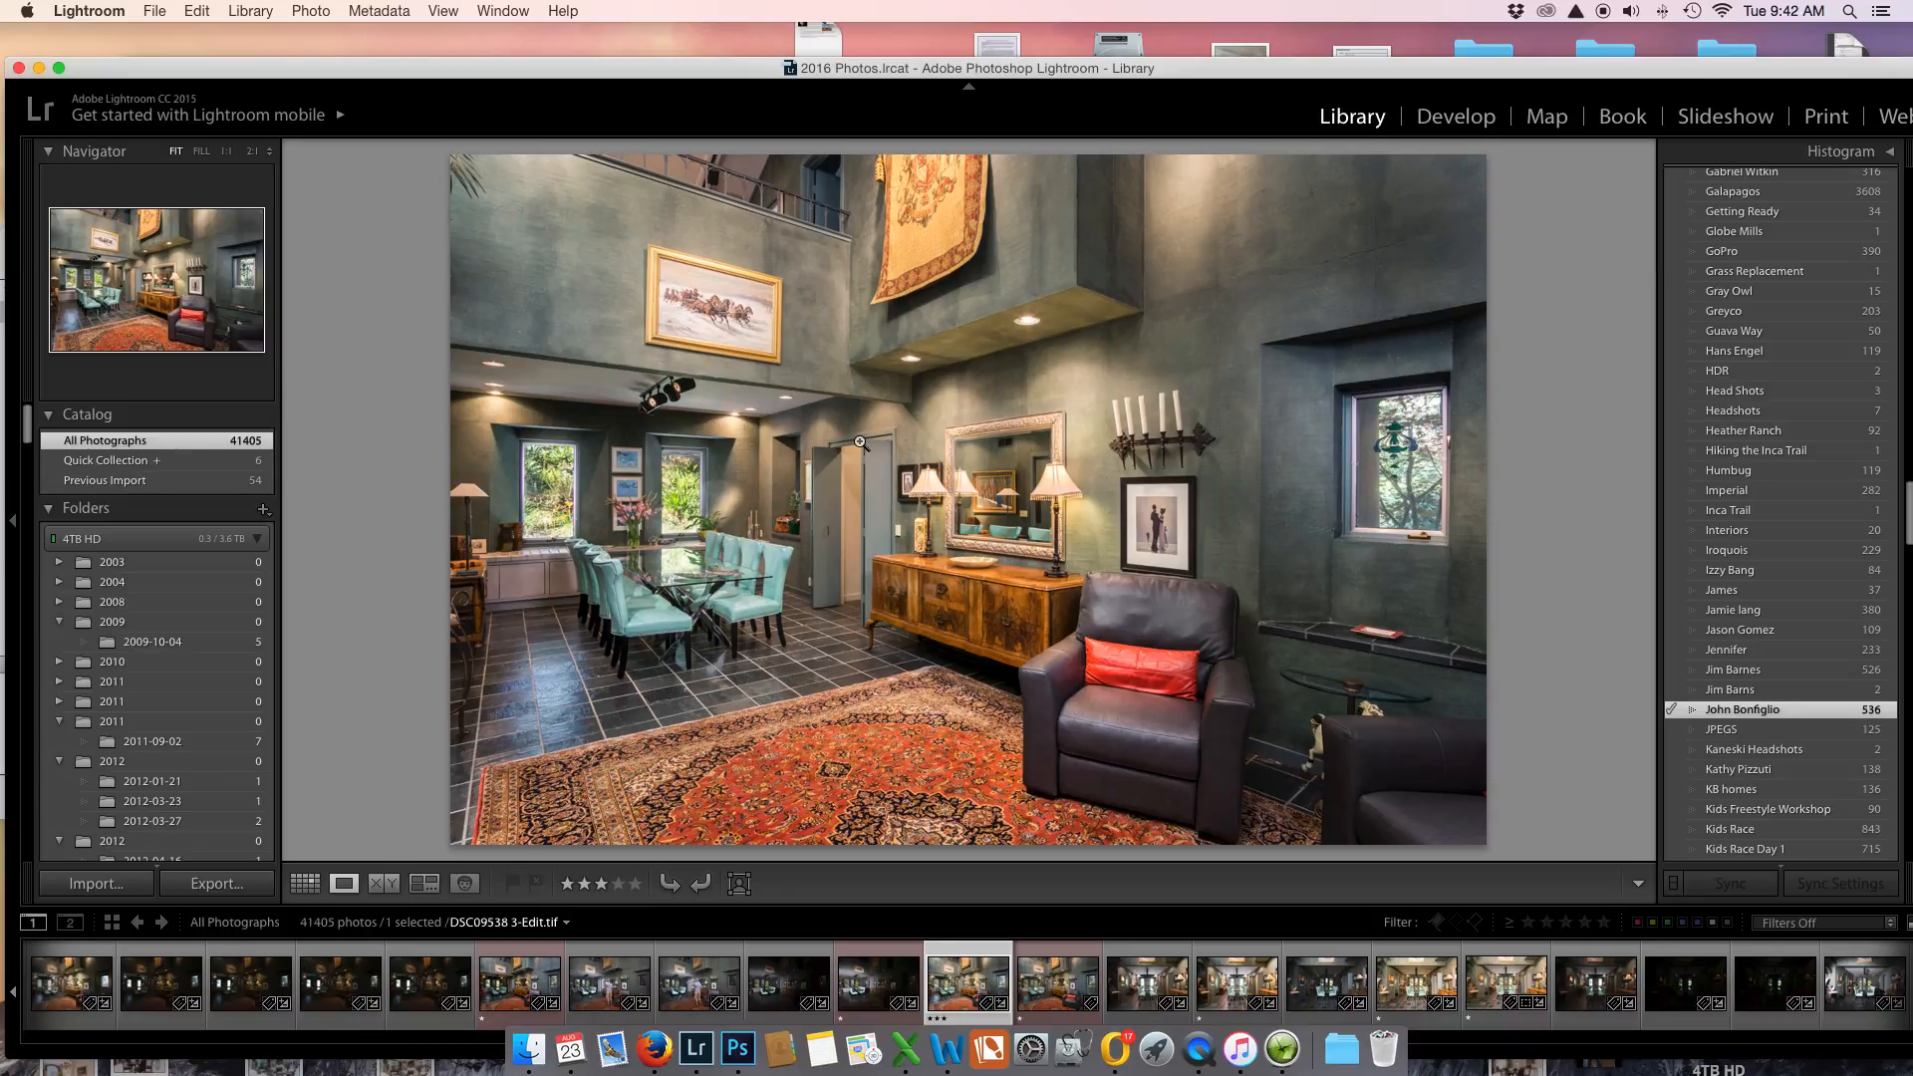
key(super+Right)
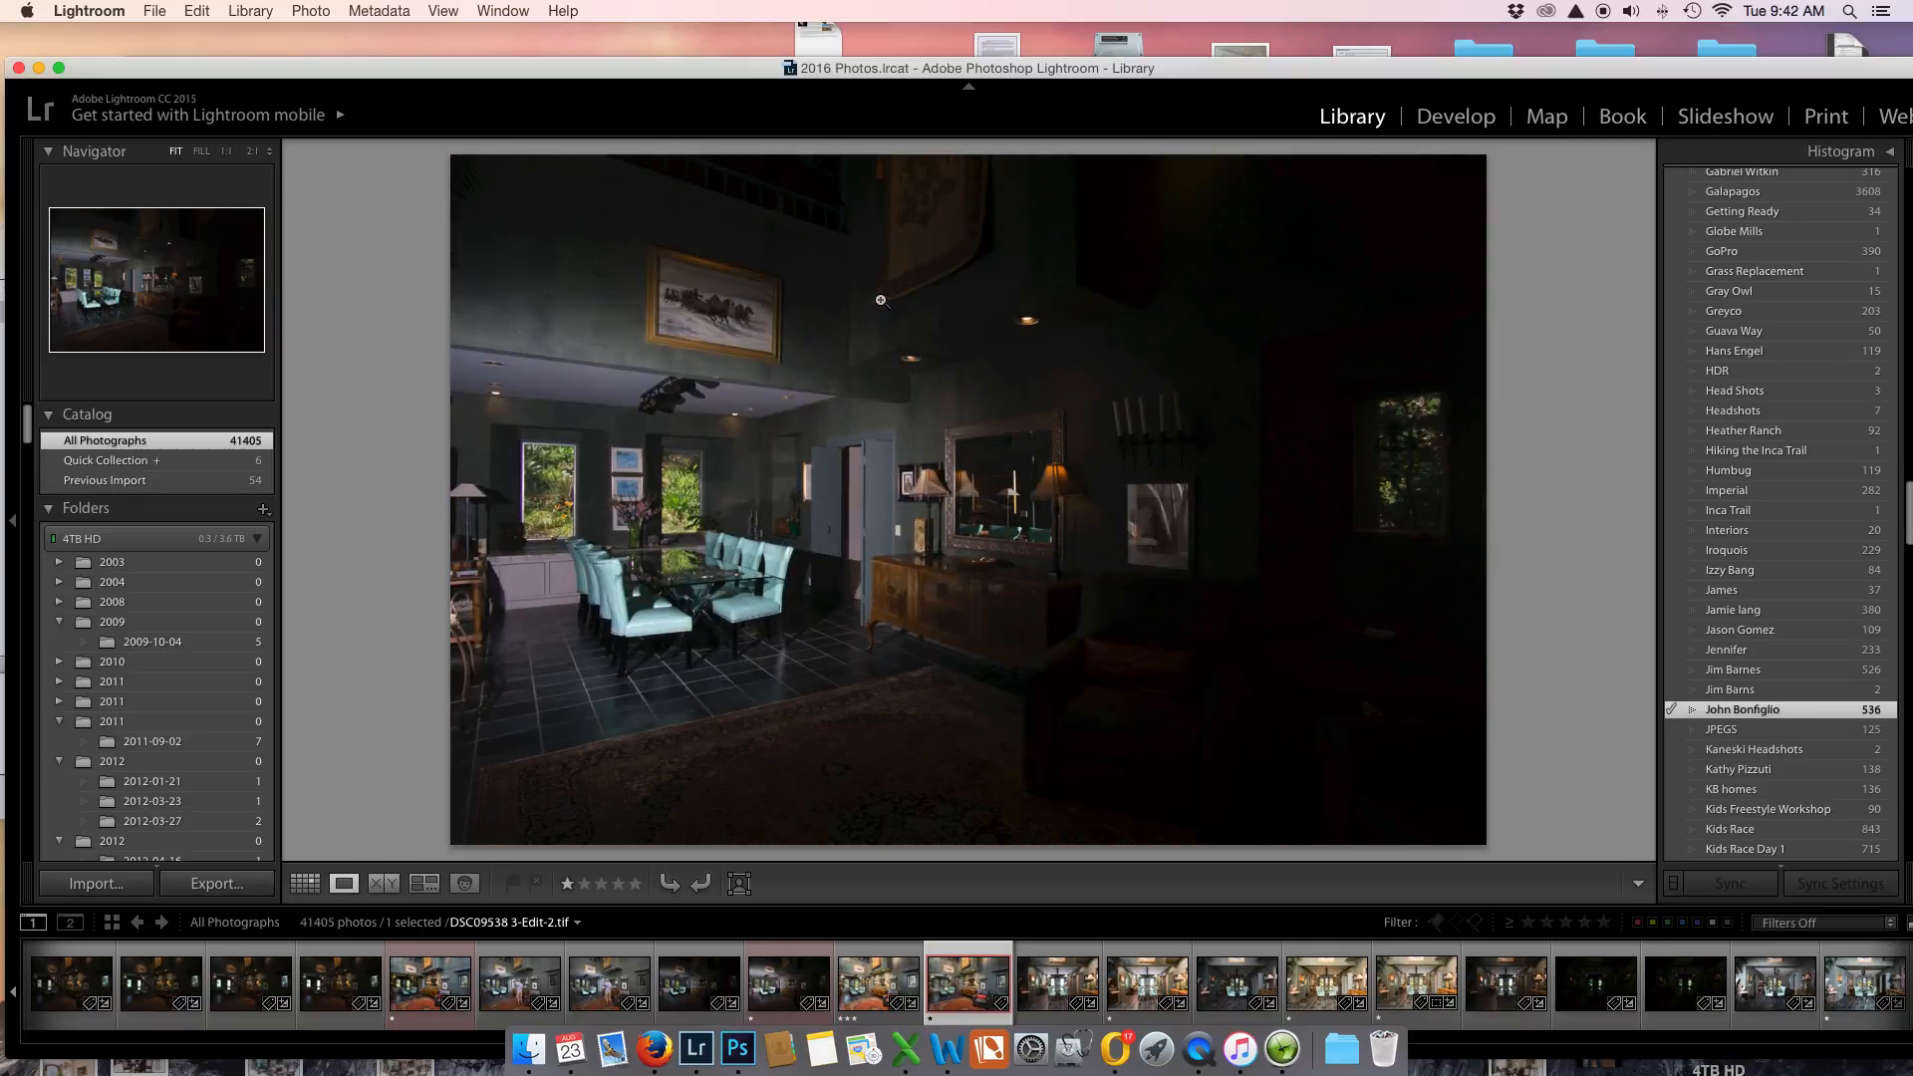
key(super+Right)
key(super+Right)
key(super+Right)
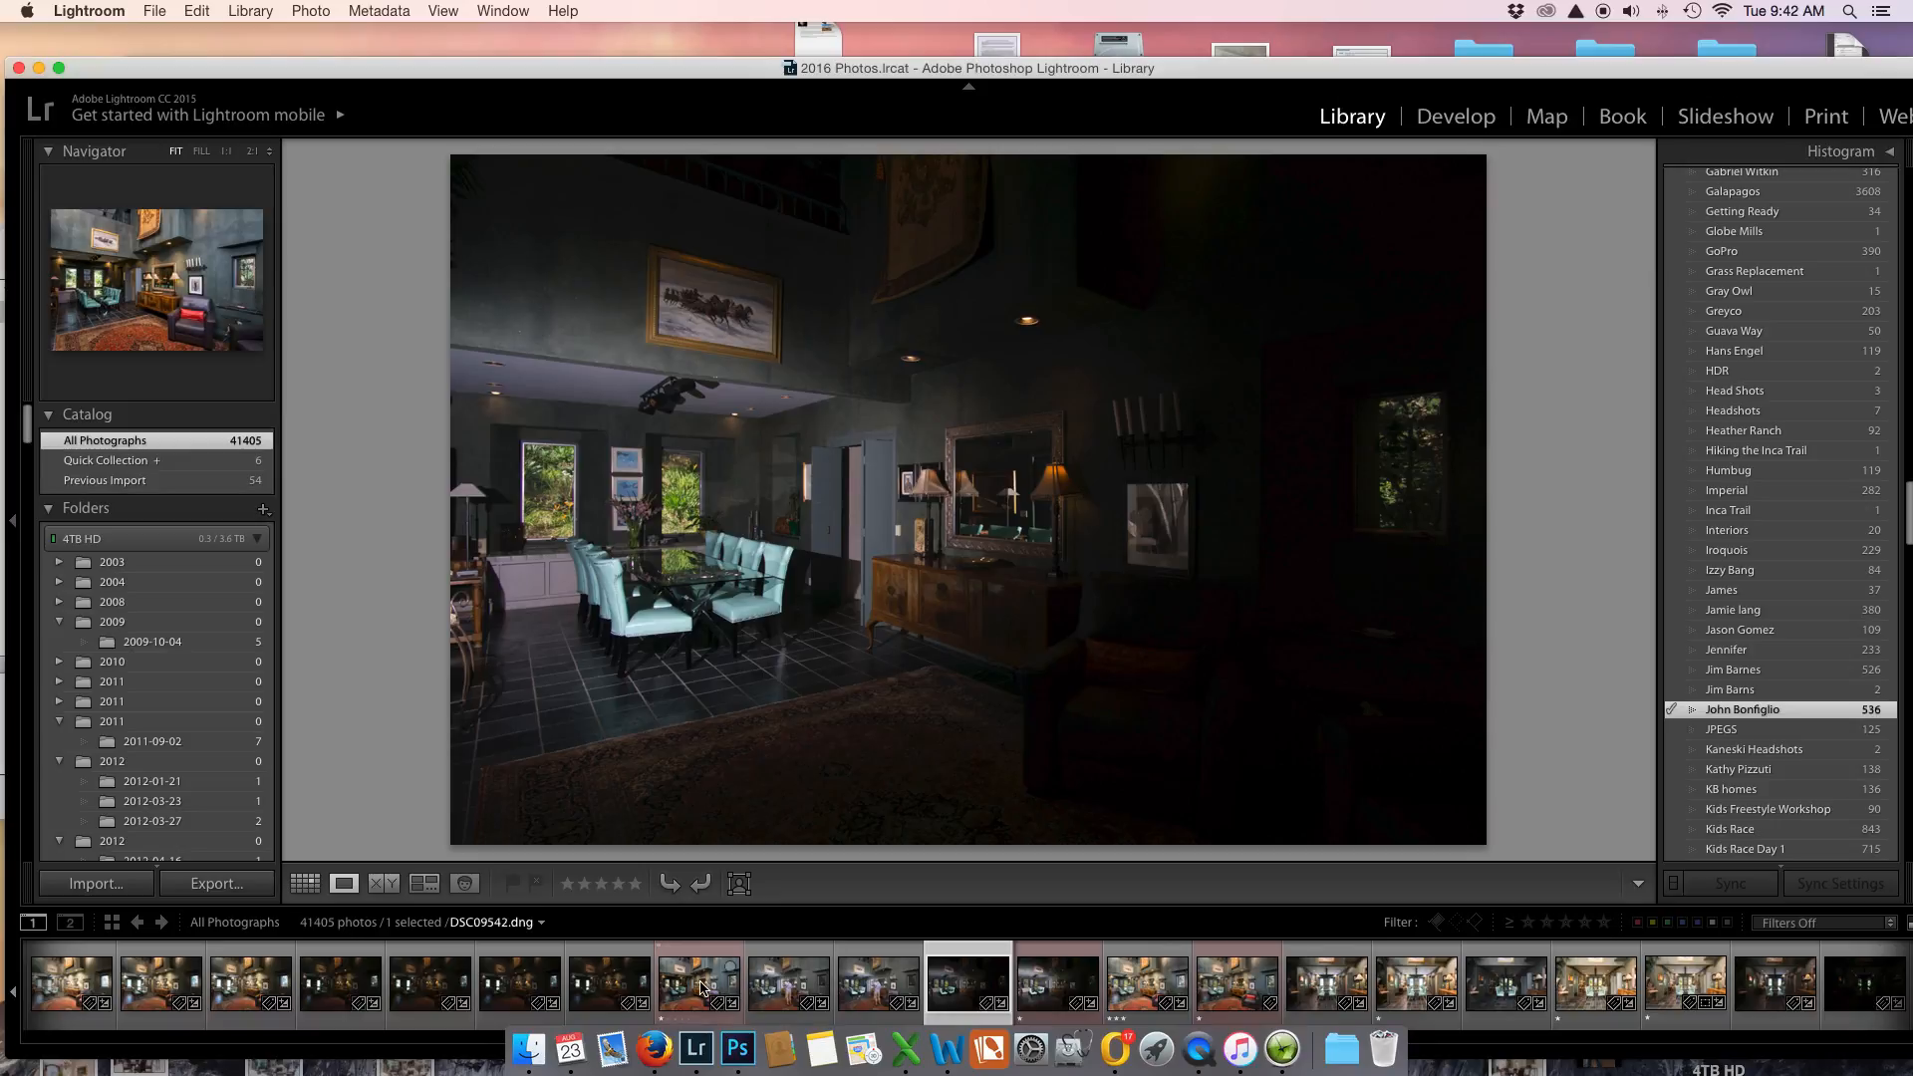
Compare the DSC09538 3-Edit and DSC09538 3-Edit-2 TIFs by alternating between them, finishing on 3-Edit-2.
click(1132, 996)
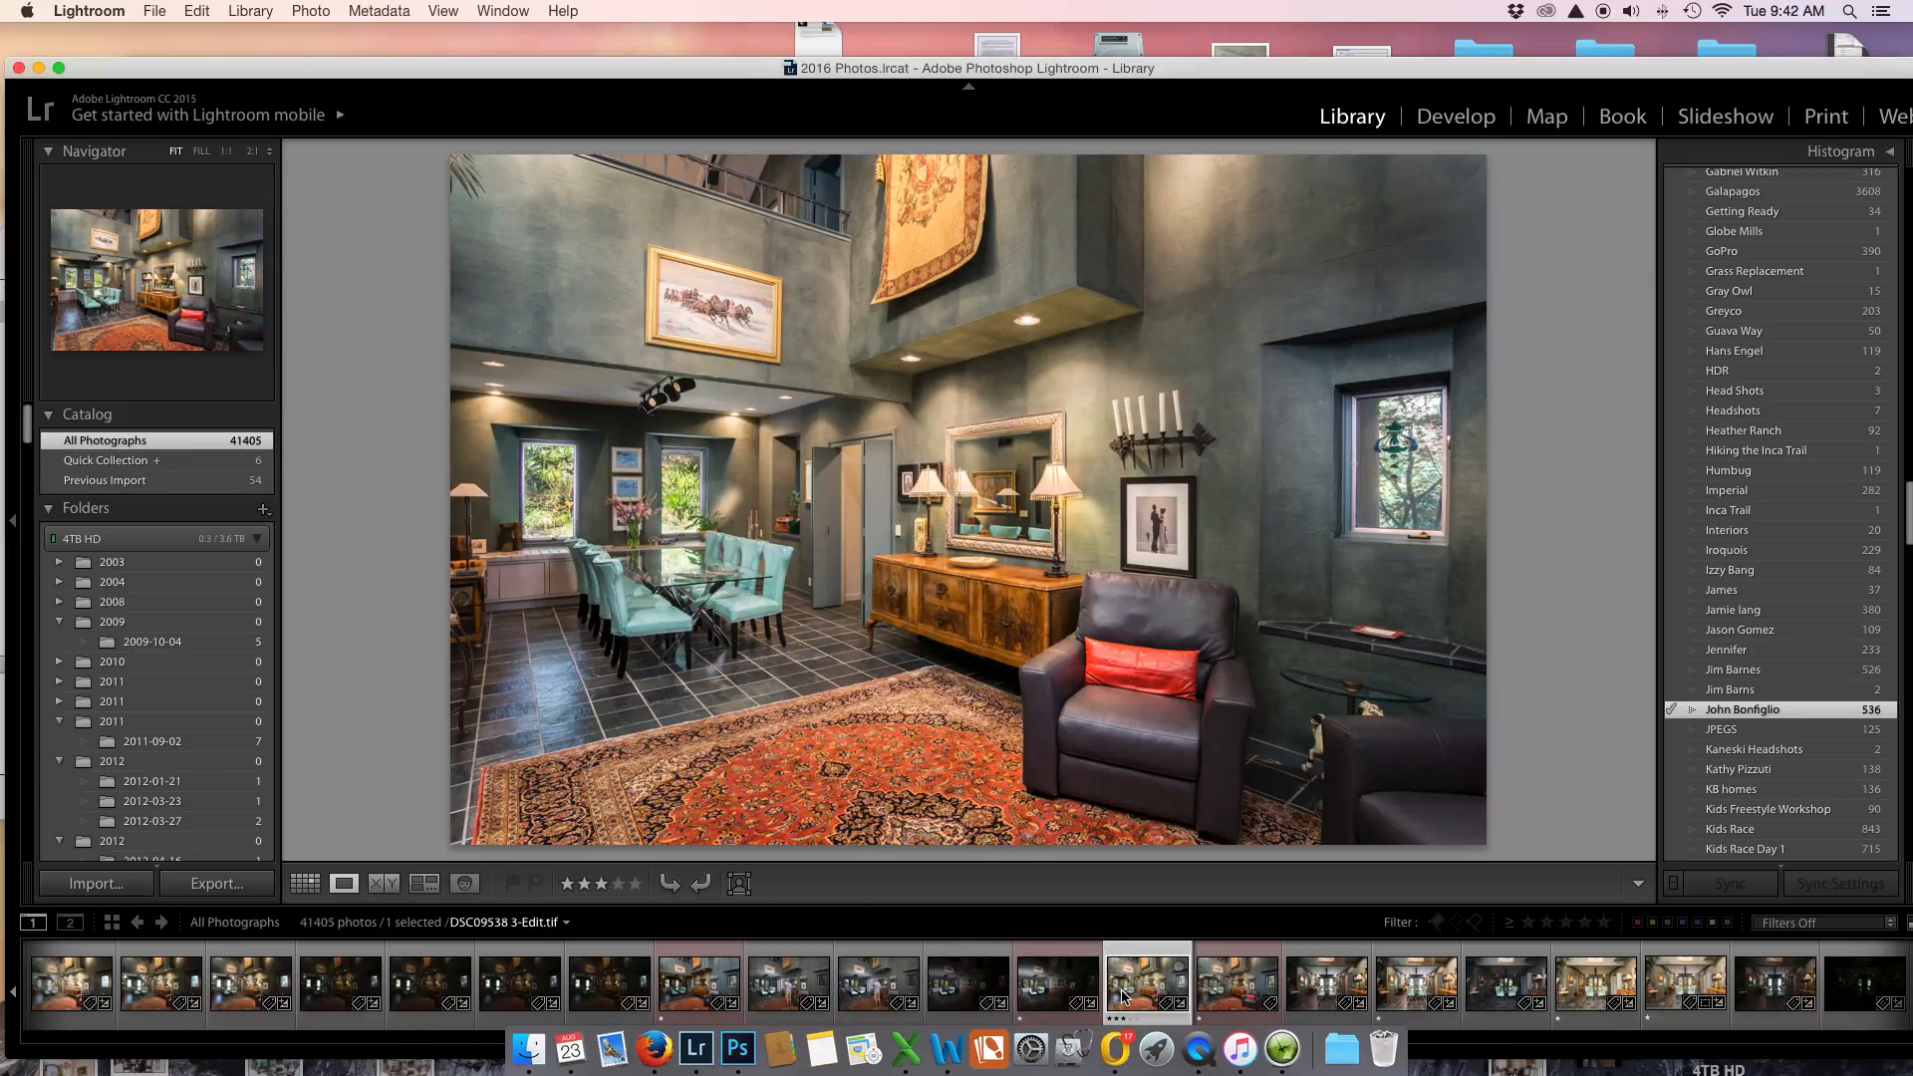
click(1224, 986)
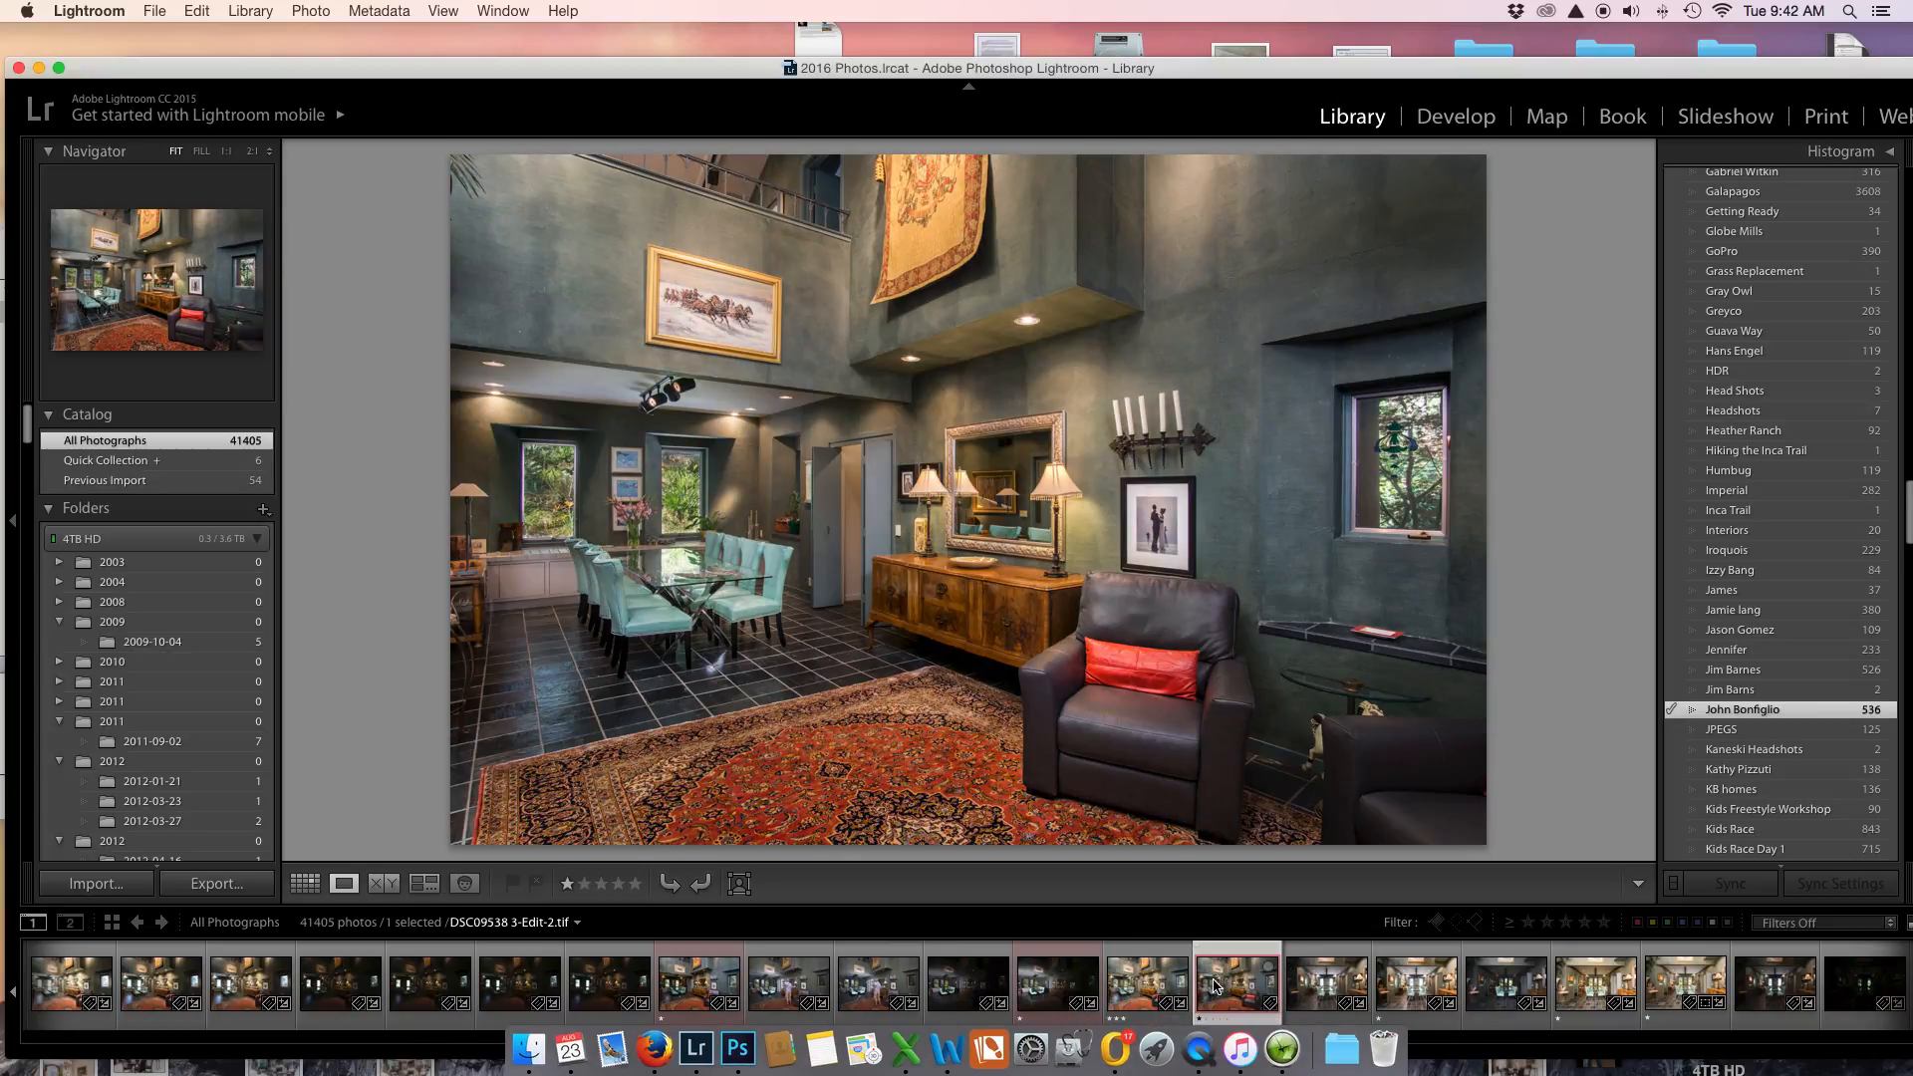
click(1133, 979)
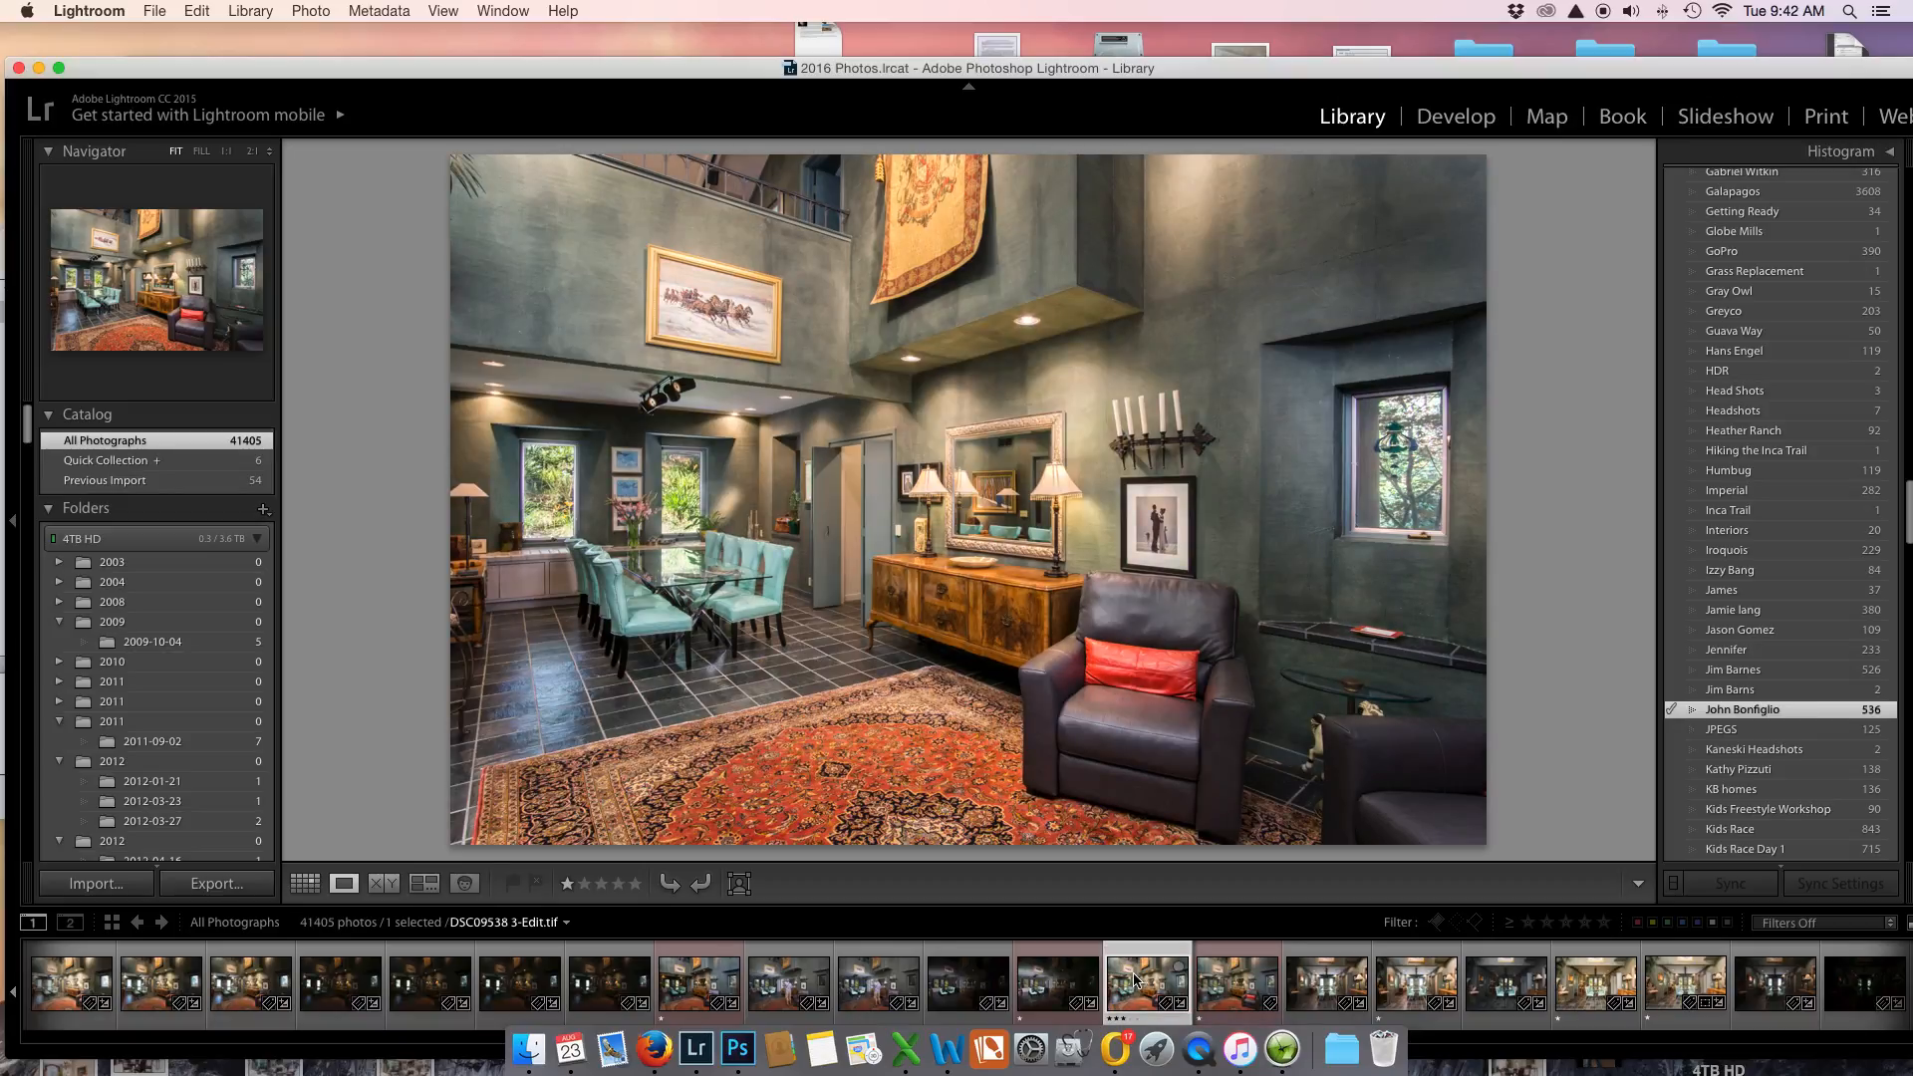
click(1225, 988)
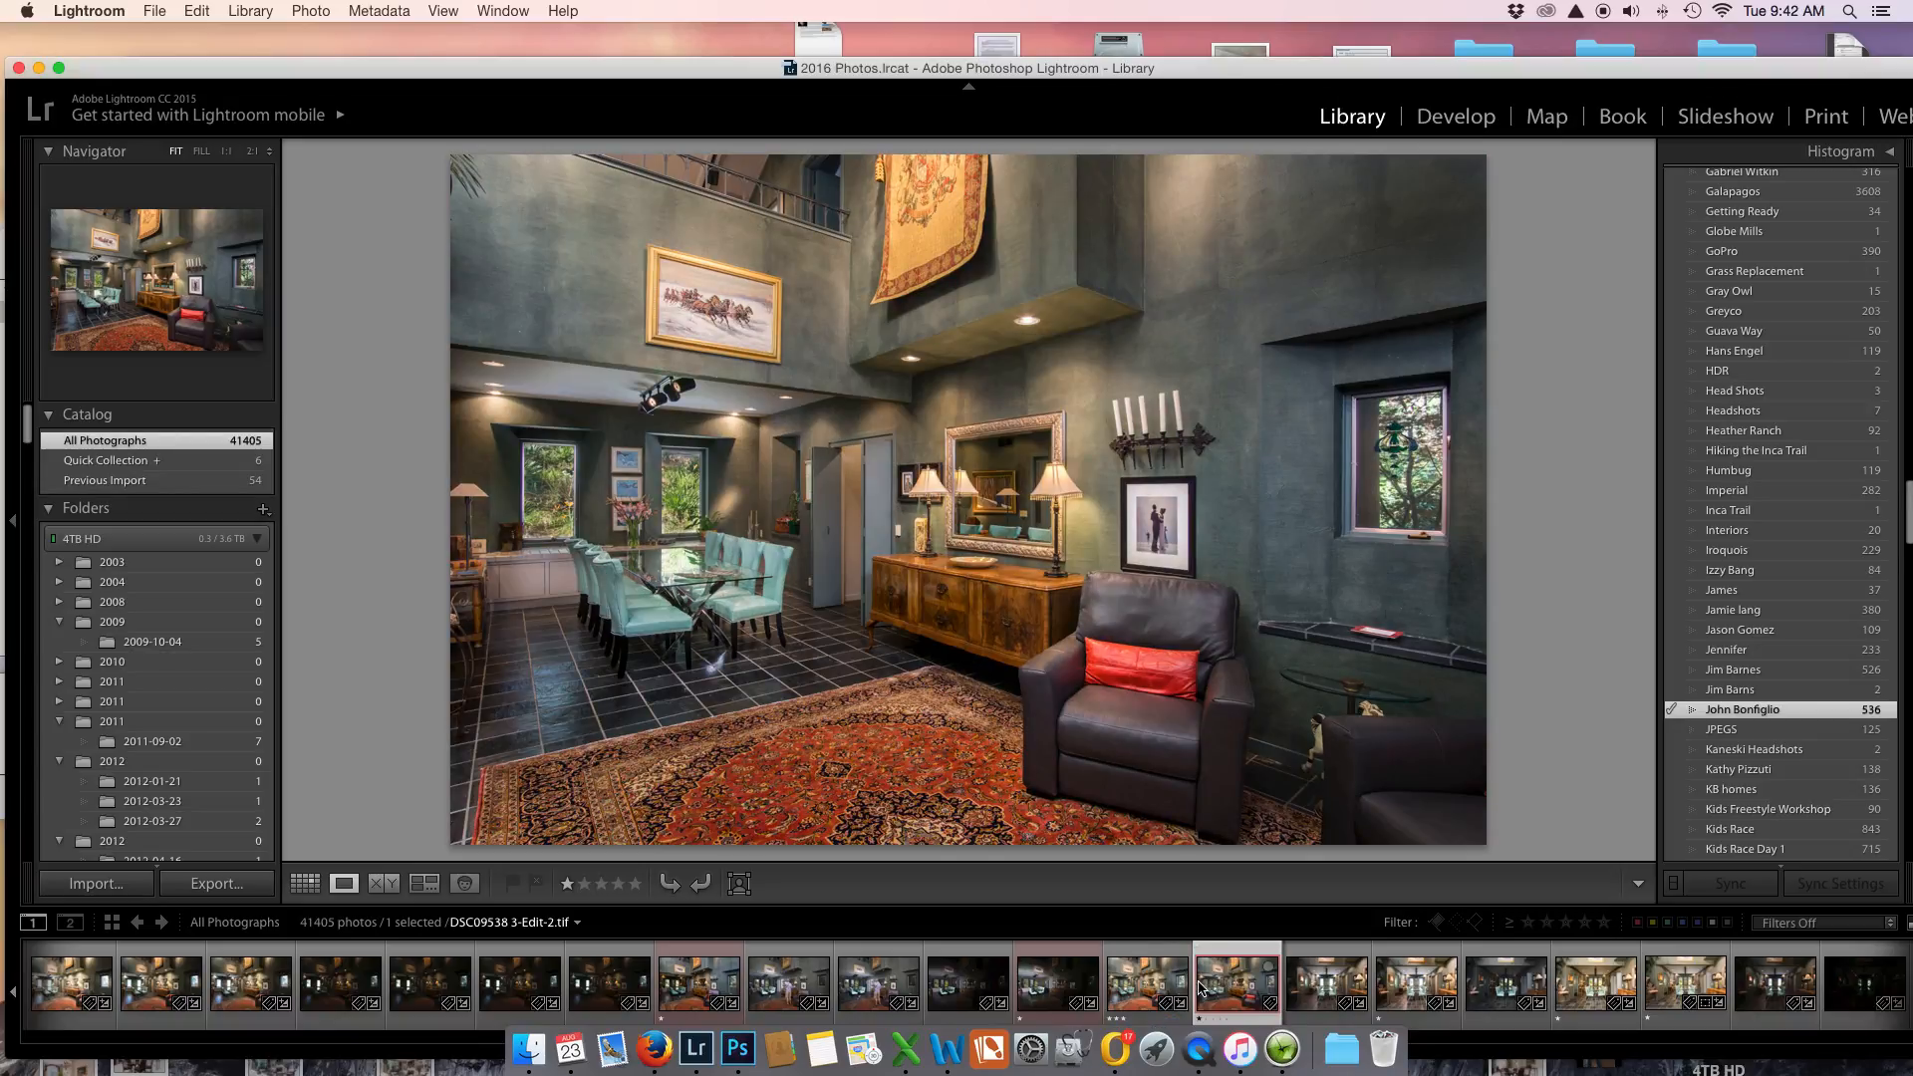
click(1130, 984)
click(1214, 993)
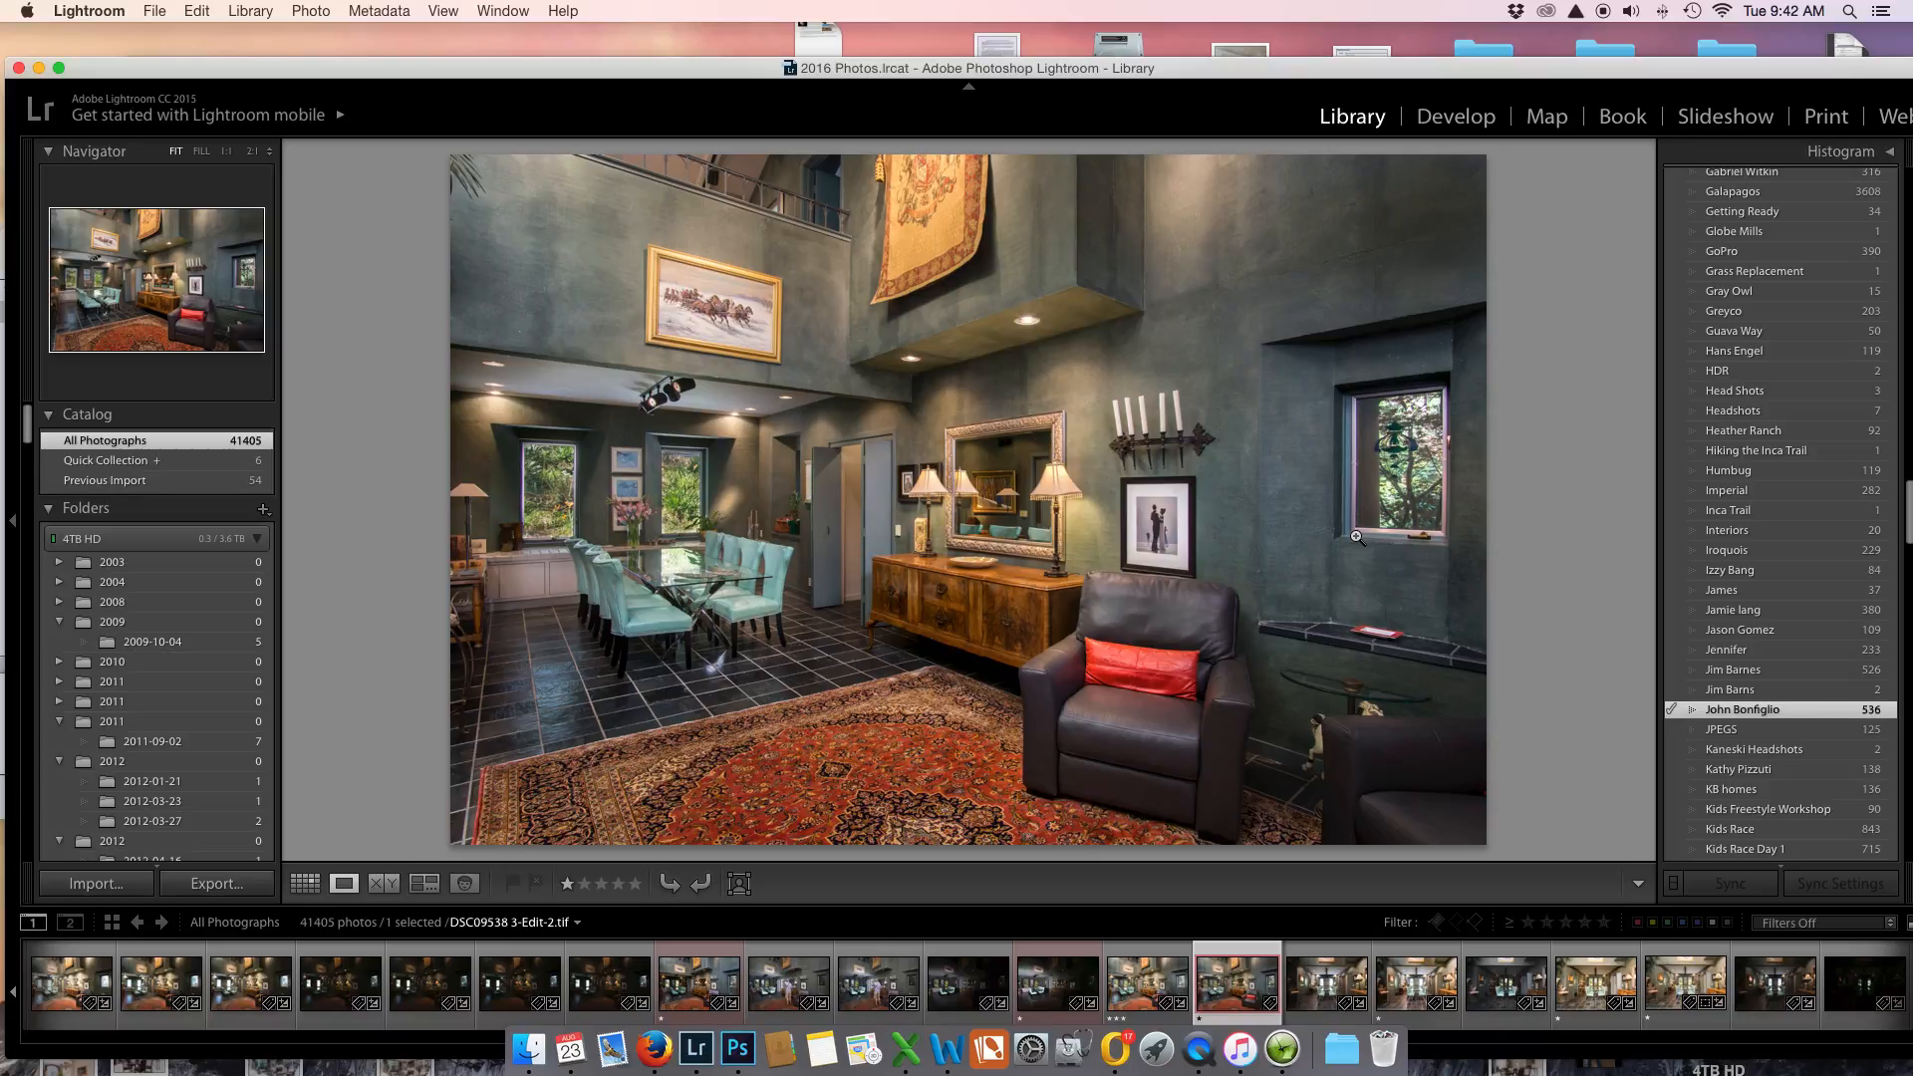
Develop the DSC09538 3-Edit-2 TIF with Clarity +23, Contrast +11 and Whites +23.
click(1456, 117)
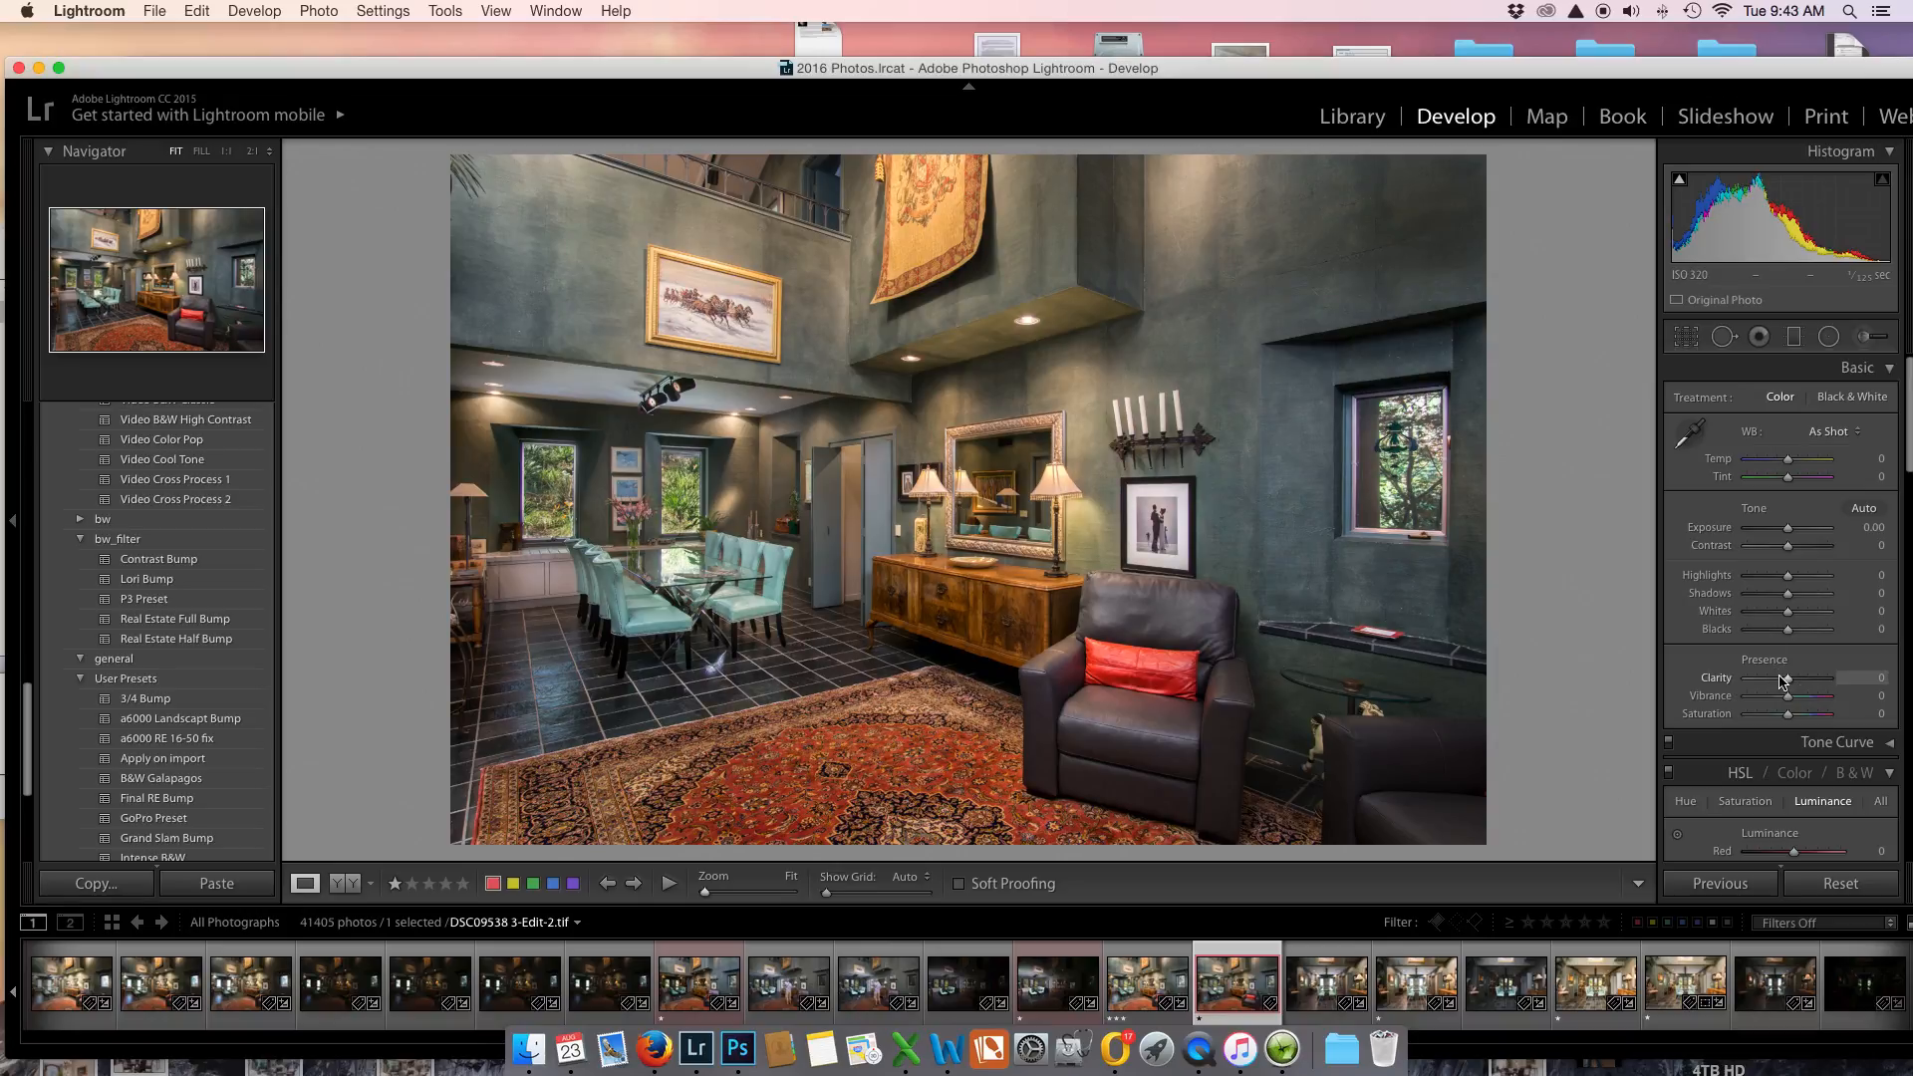
drag(1794, 683, 1796, 686)
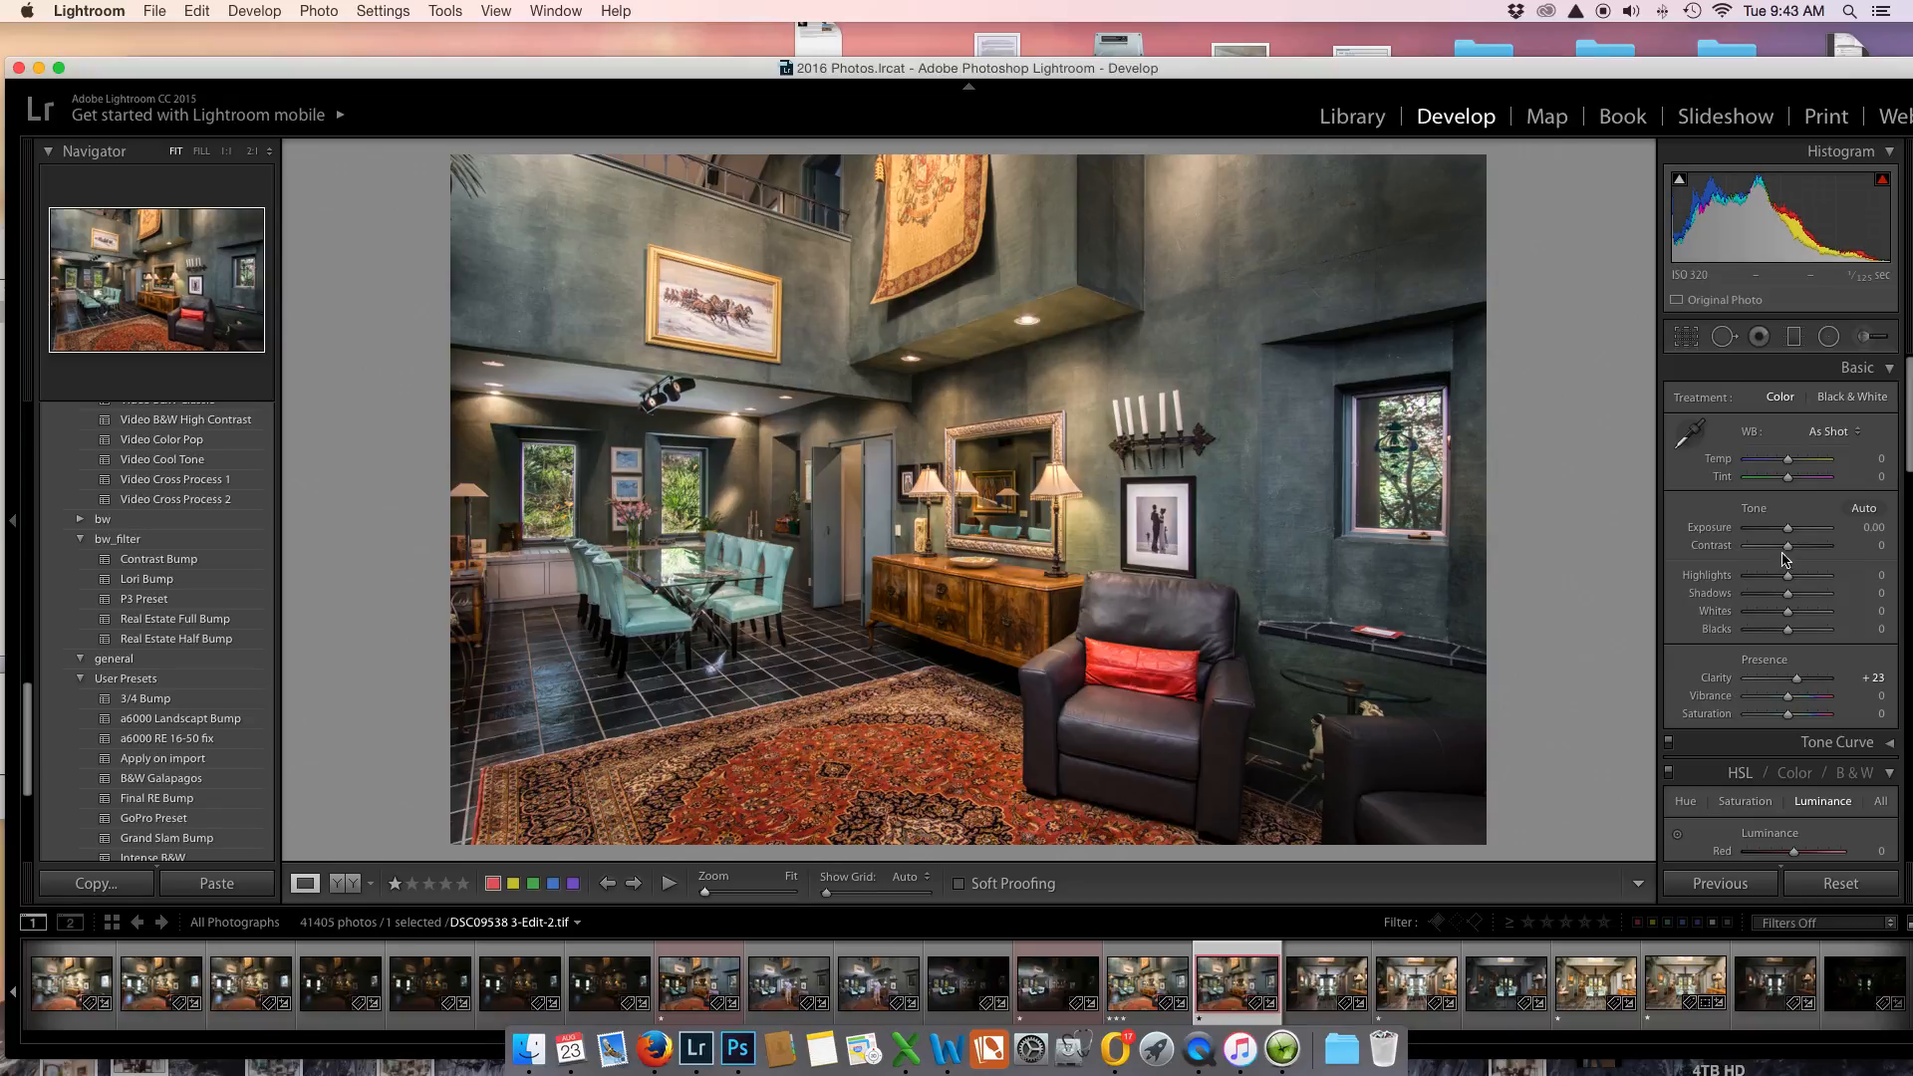
drag(1792, 551, 1796, 551)
drag(1787, 611, 1795, 613)
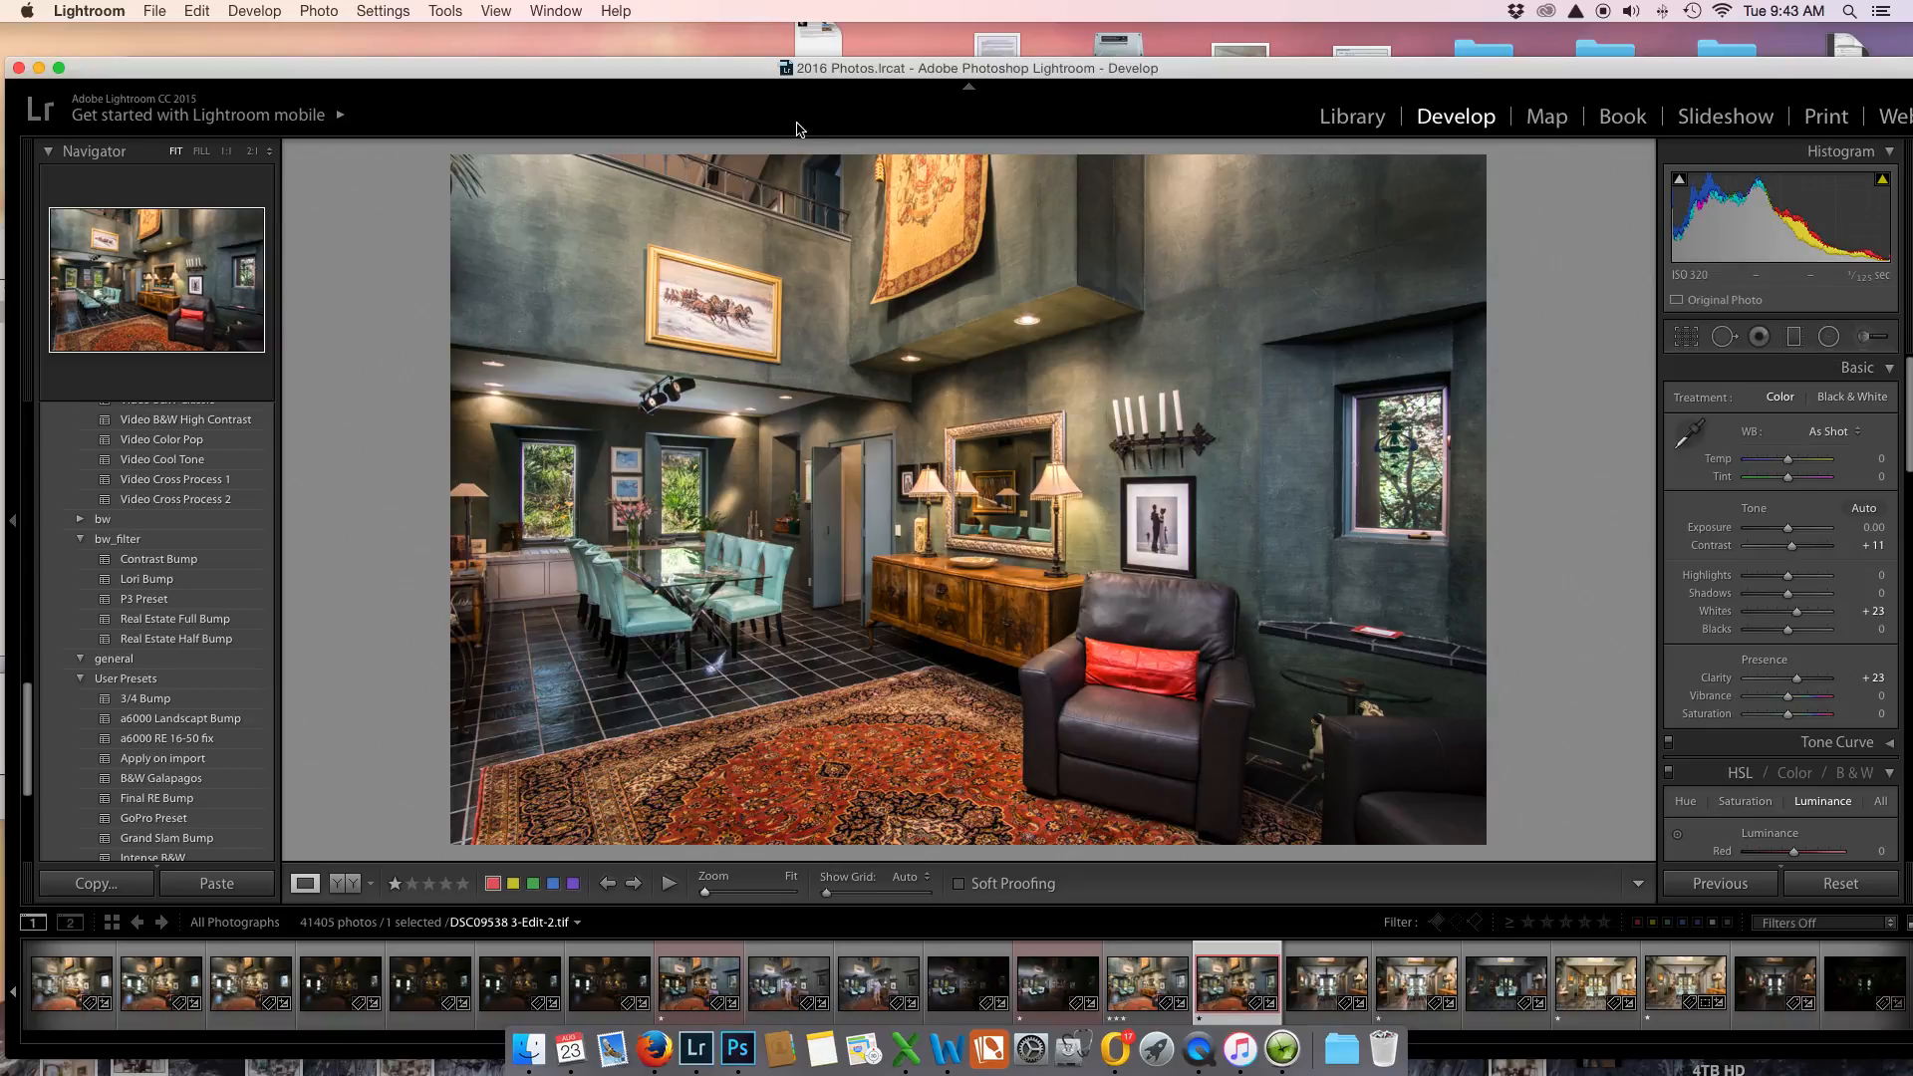
Add a diagonal graduated filter over the photo's upper-left corner with Exposure -1.49, and review the result full screen.
click(1794, 338)
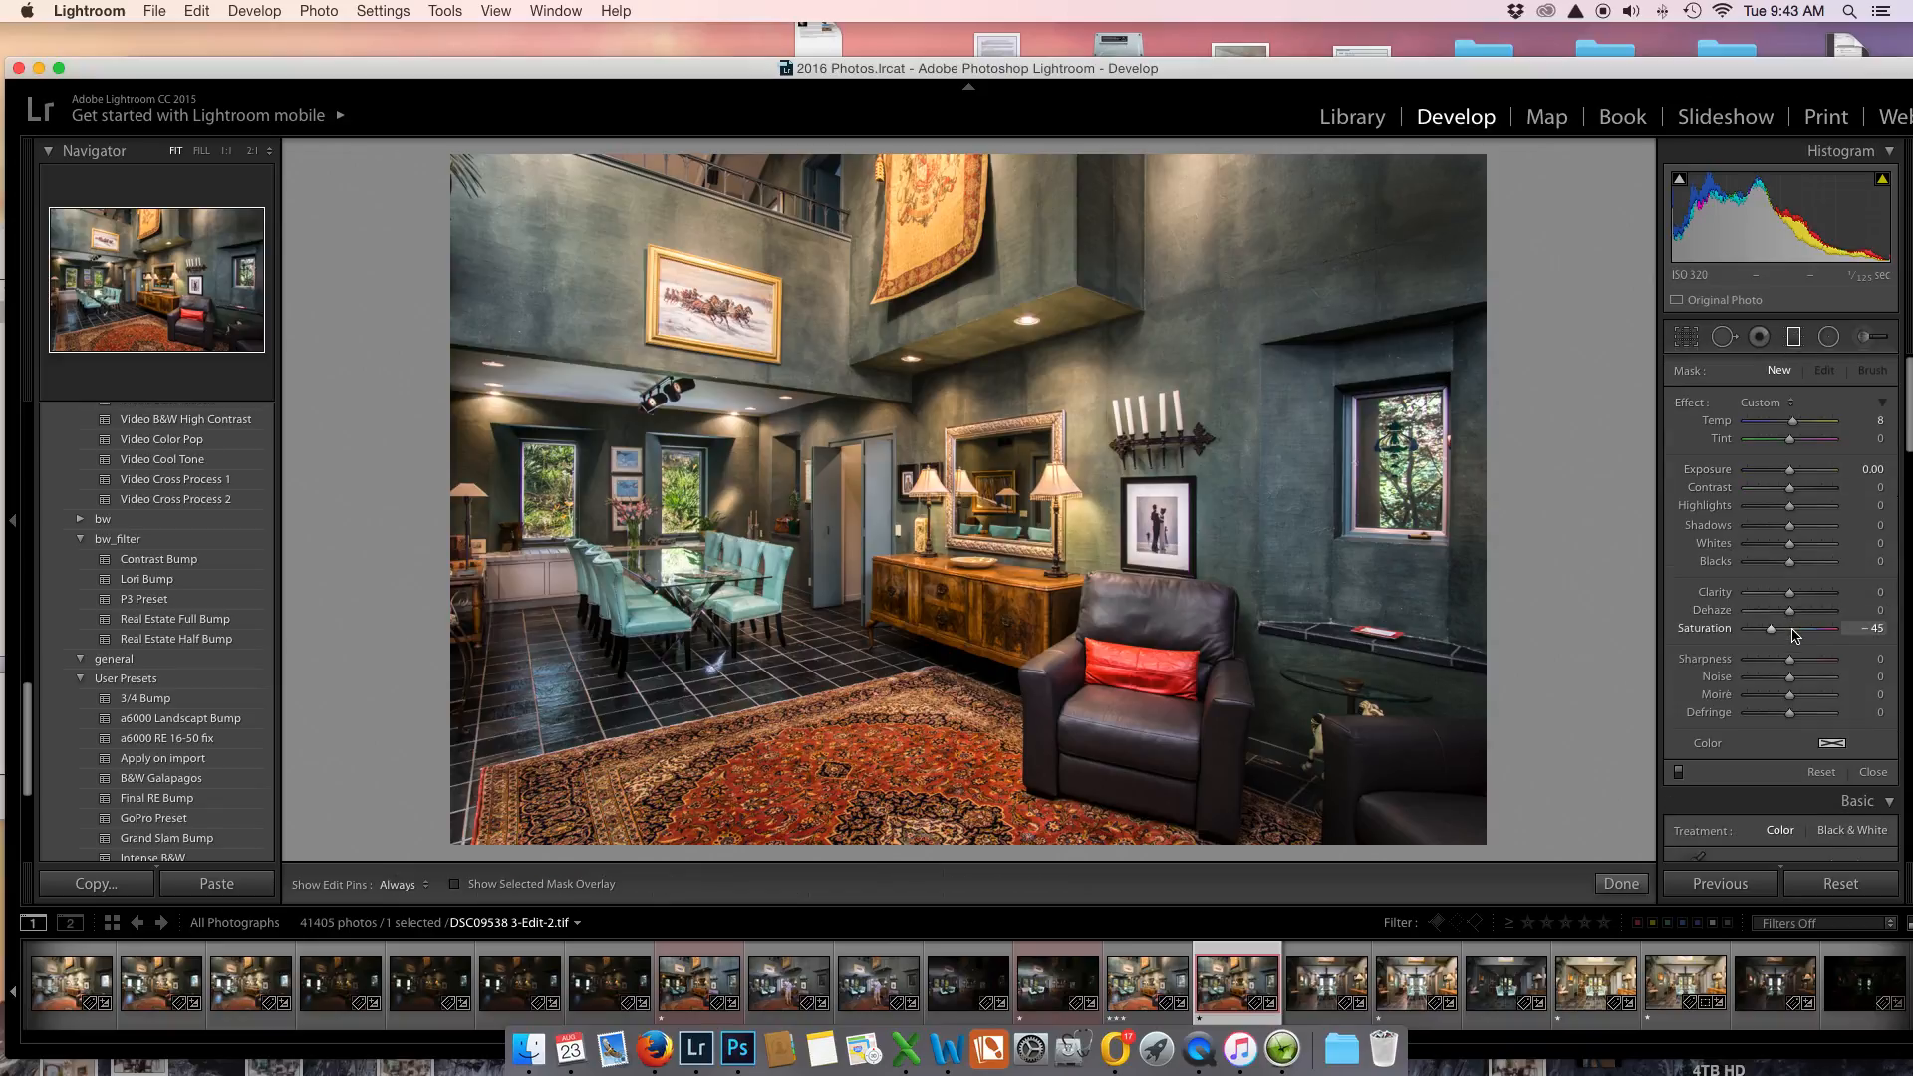
click(1761, 402)
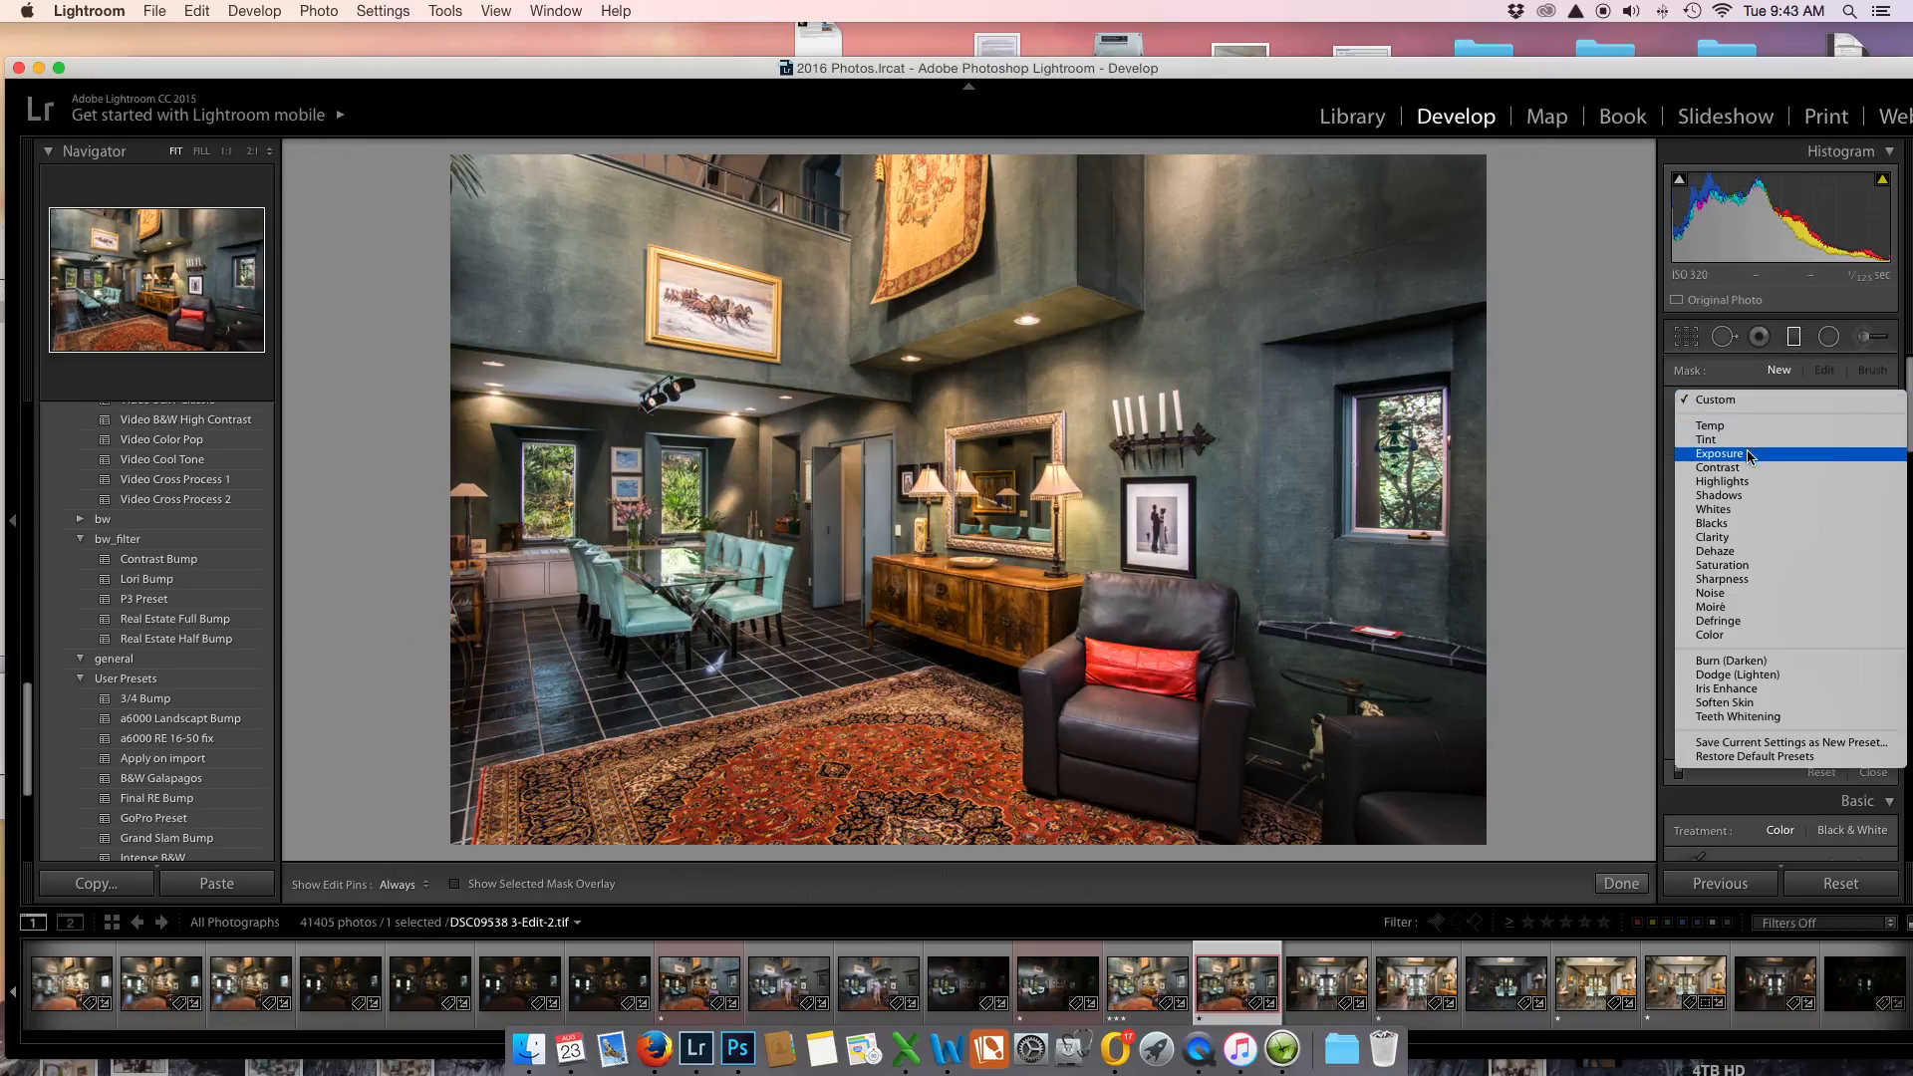
click(1724, 448)
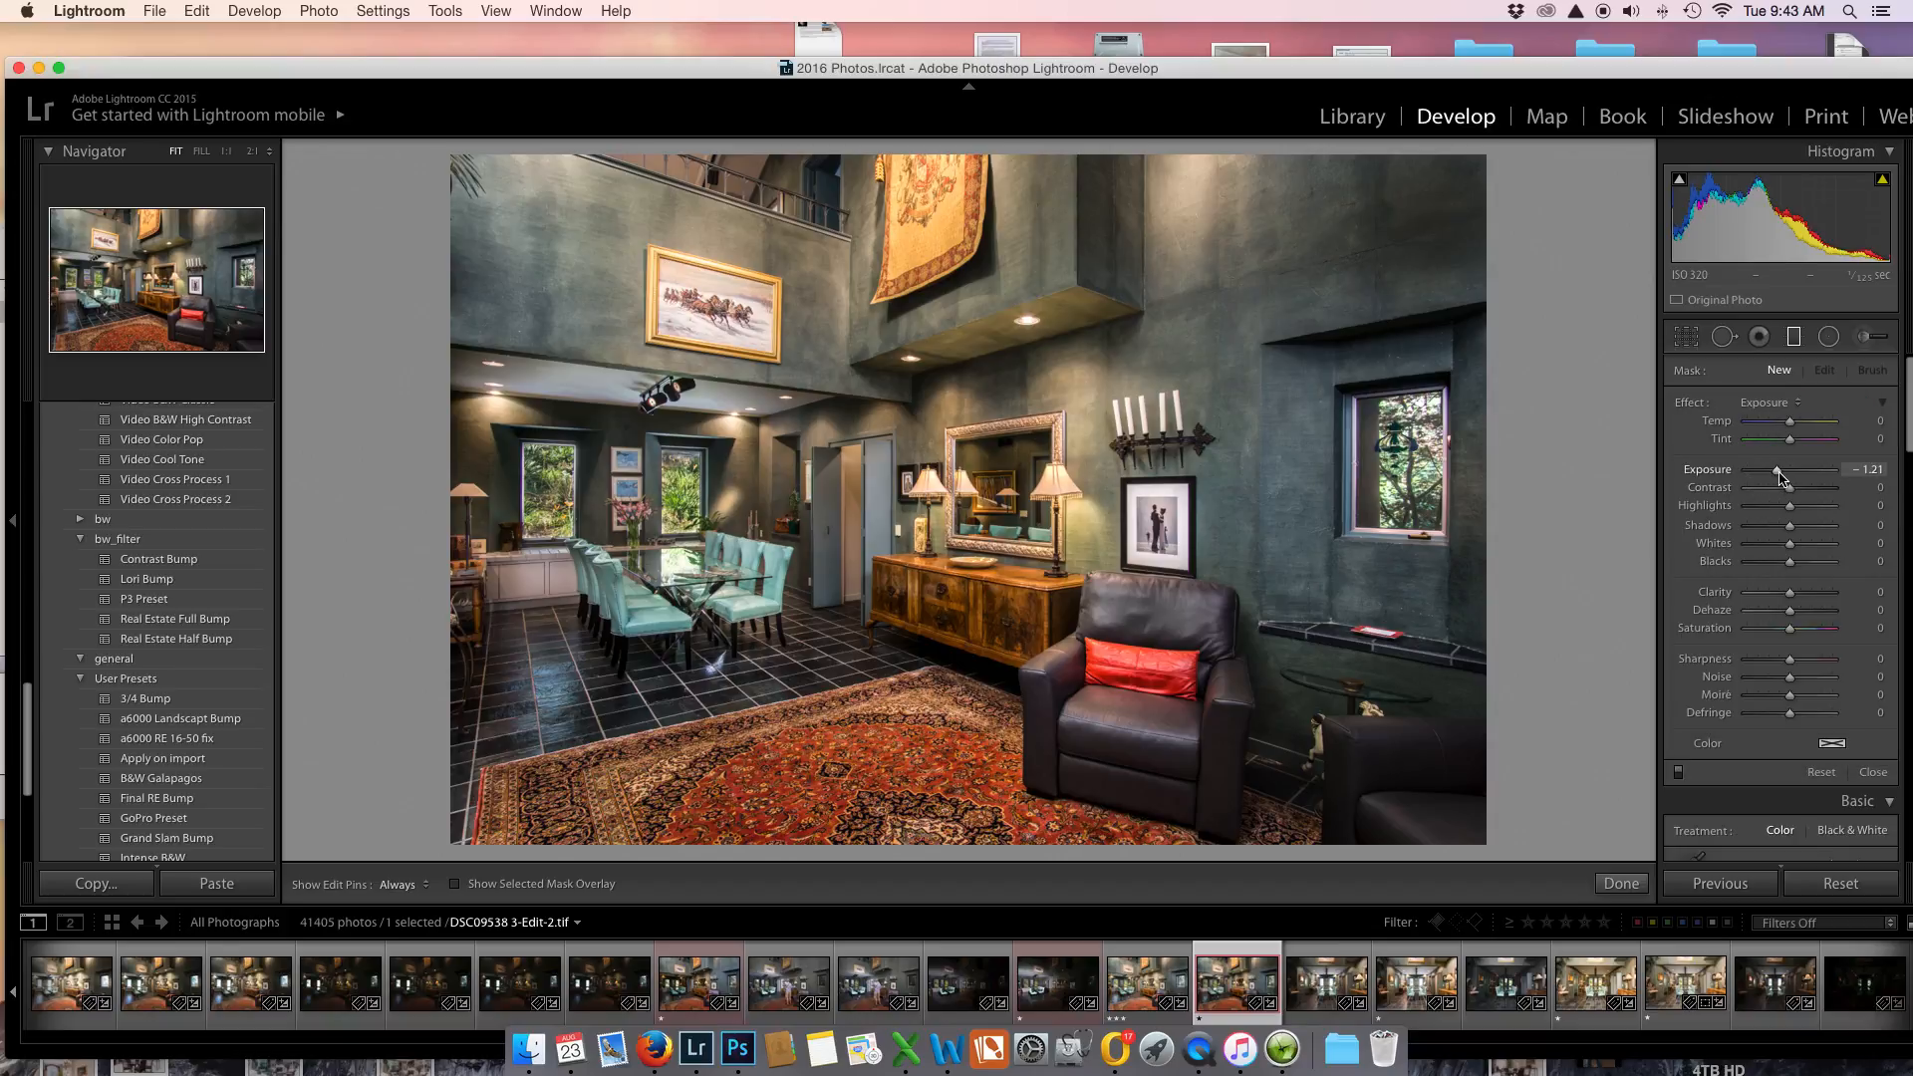
drag(419, 147, 703, 310)
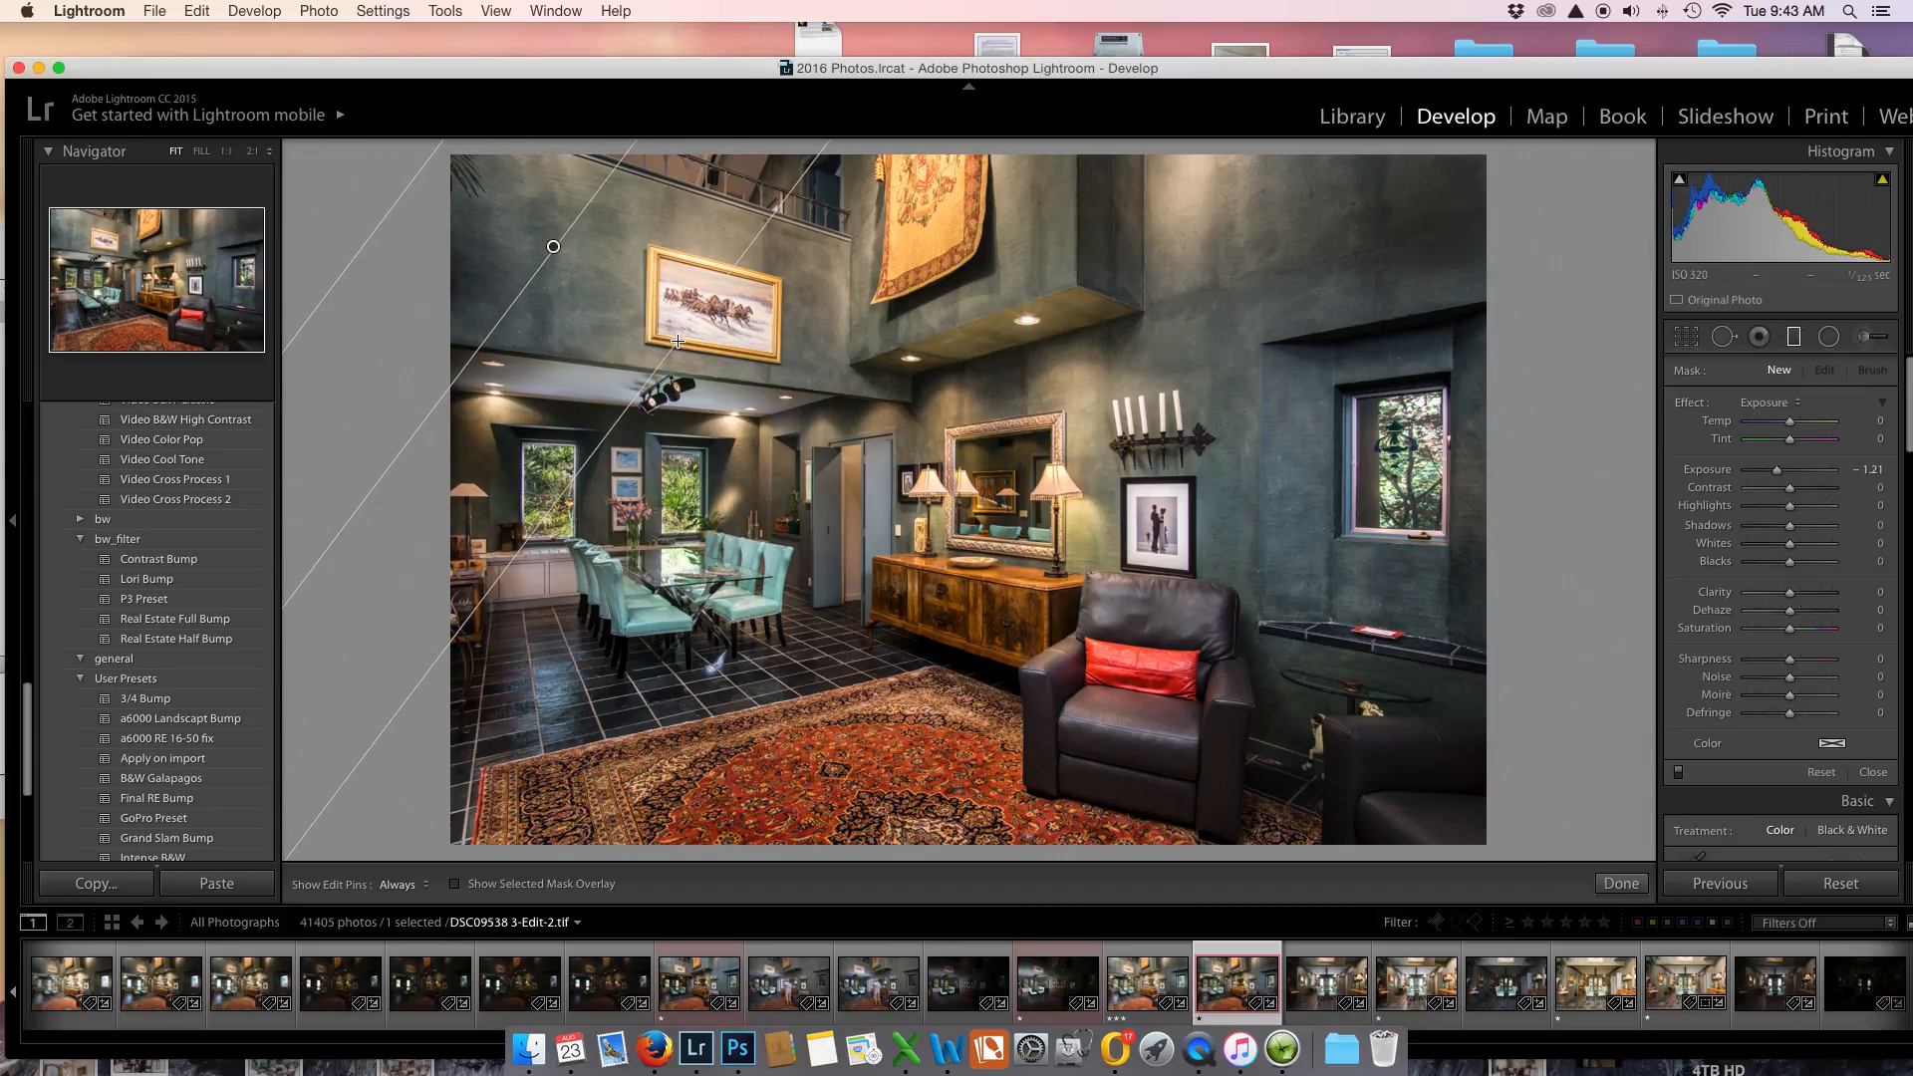
drag(1779, 477, 1778, 477)
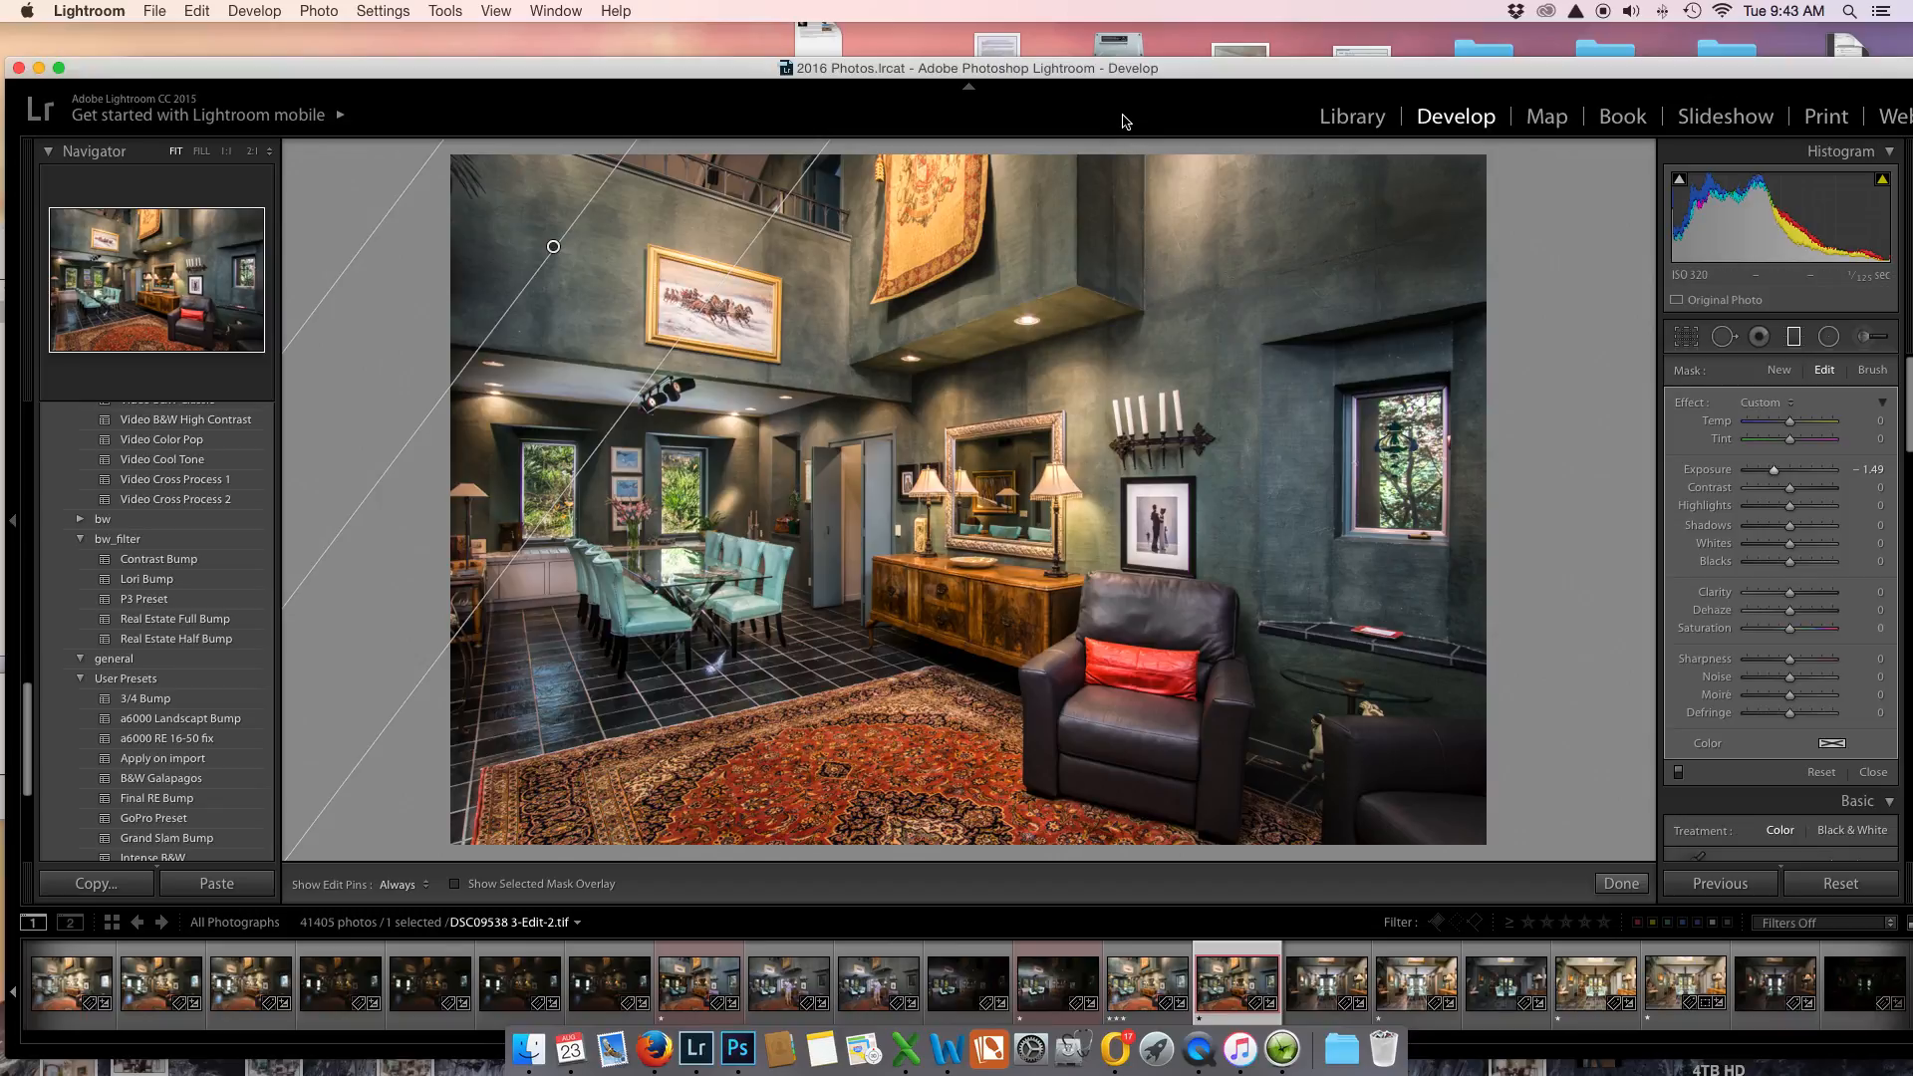
click(1793, 344)
key(super+shift+f)
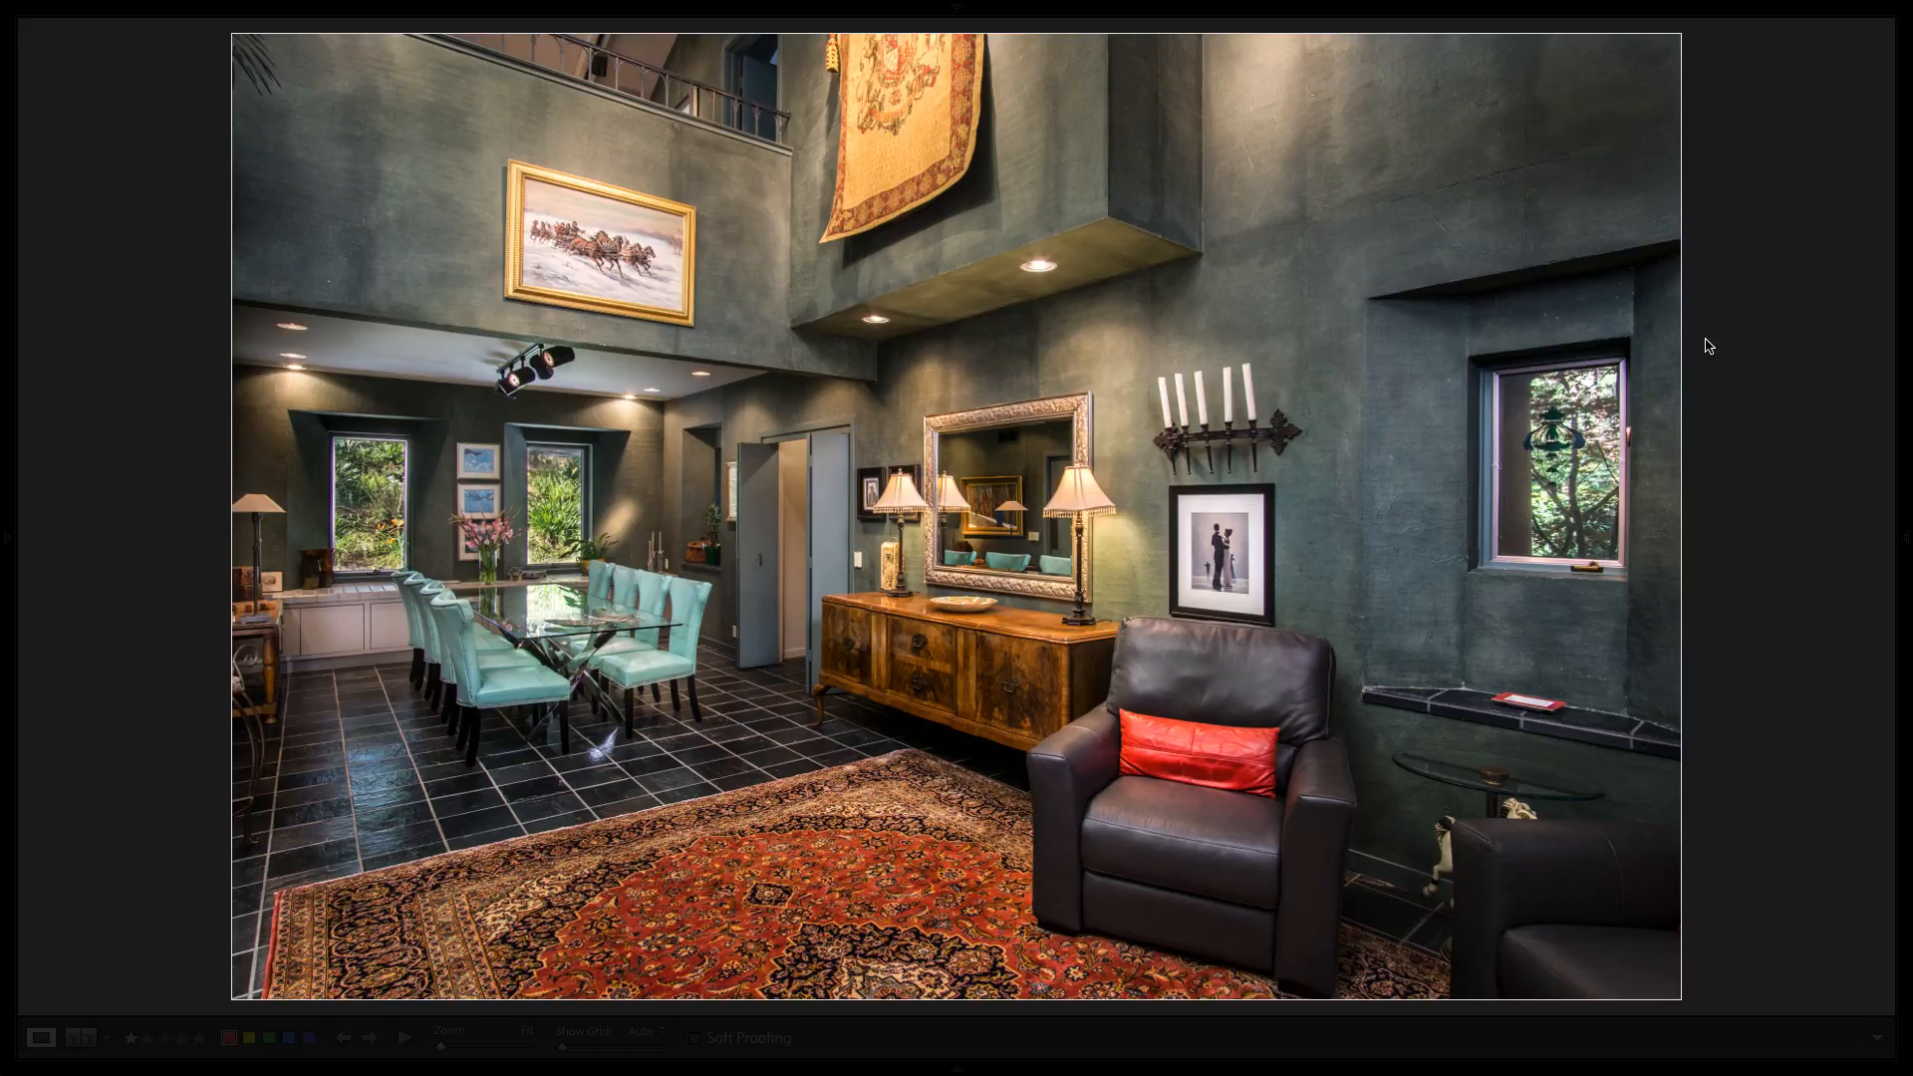
key(super+shift+f)
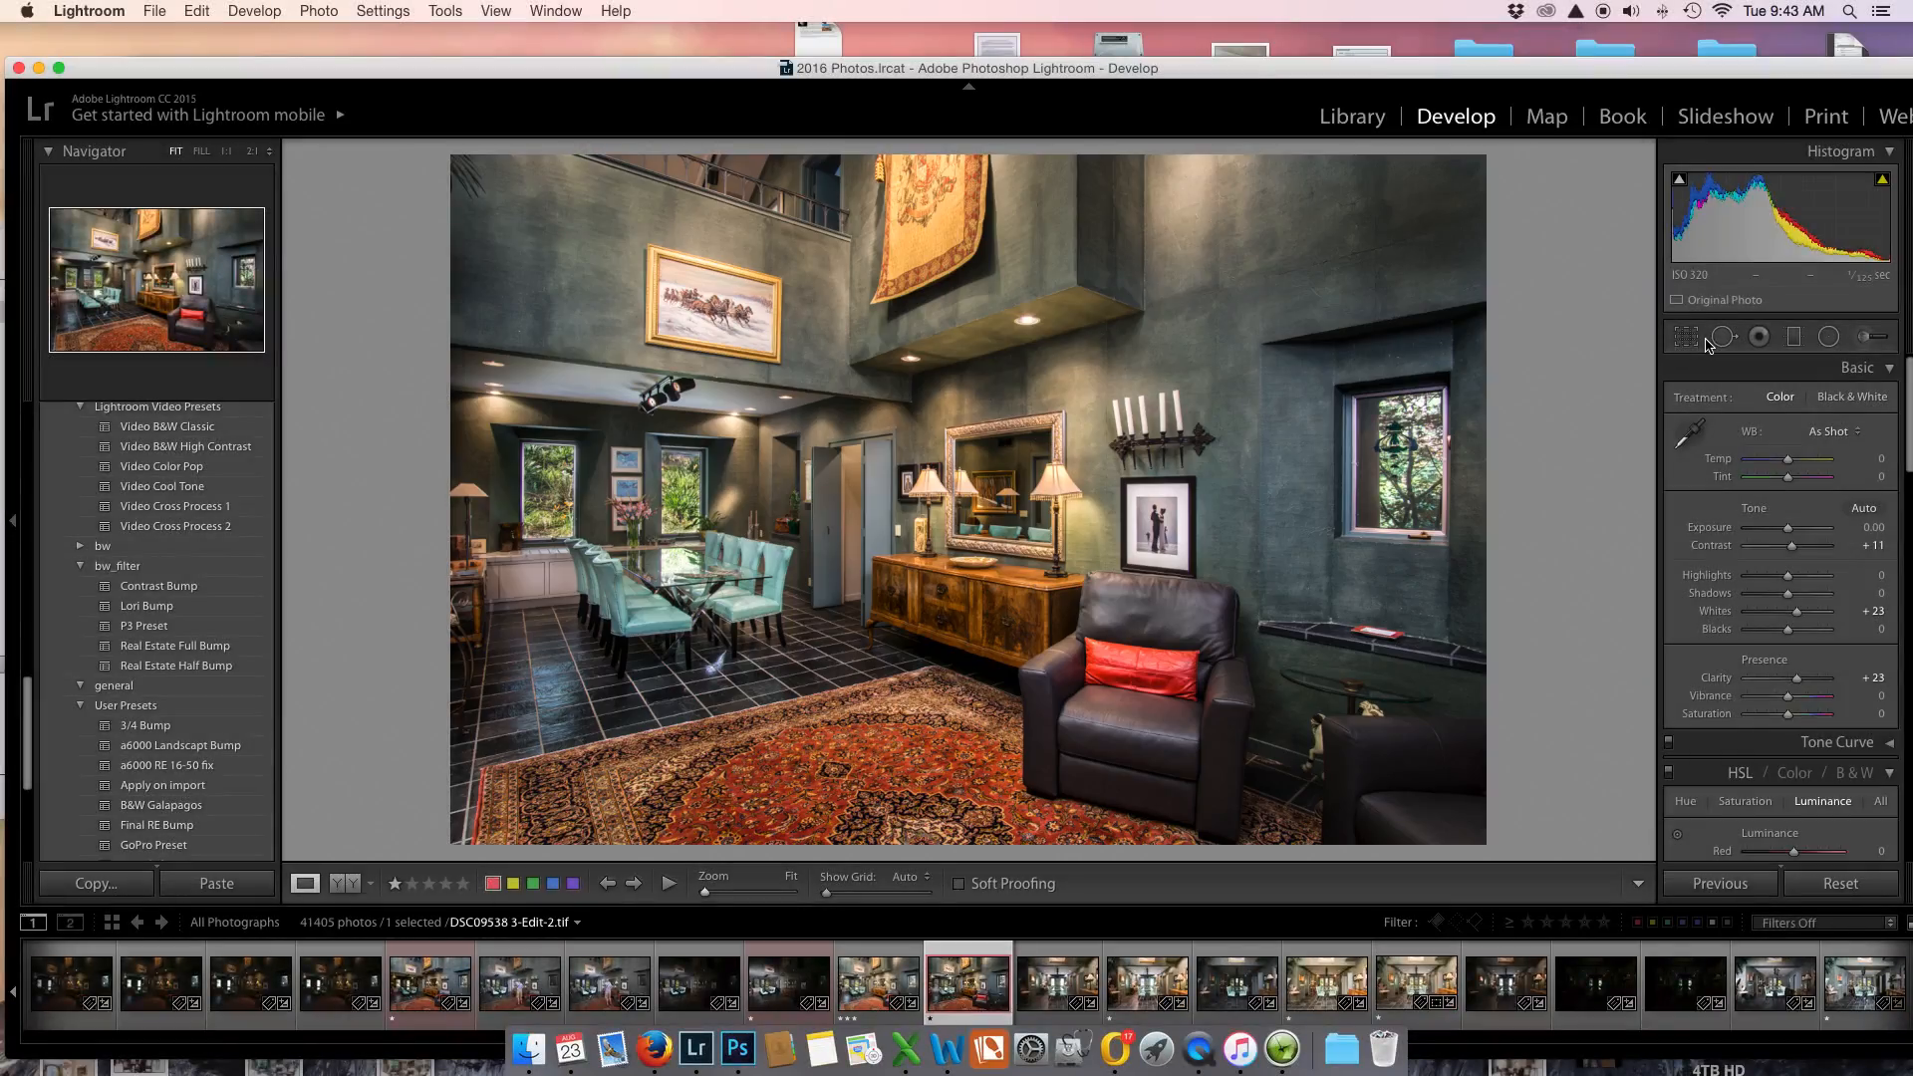
Widen the Defringe purple hue range to 0/89 in the manual lens corrections, keeping the purple amount at 0.
scroll(1796, 686, down, 6)
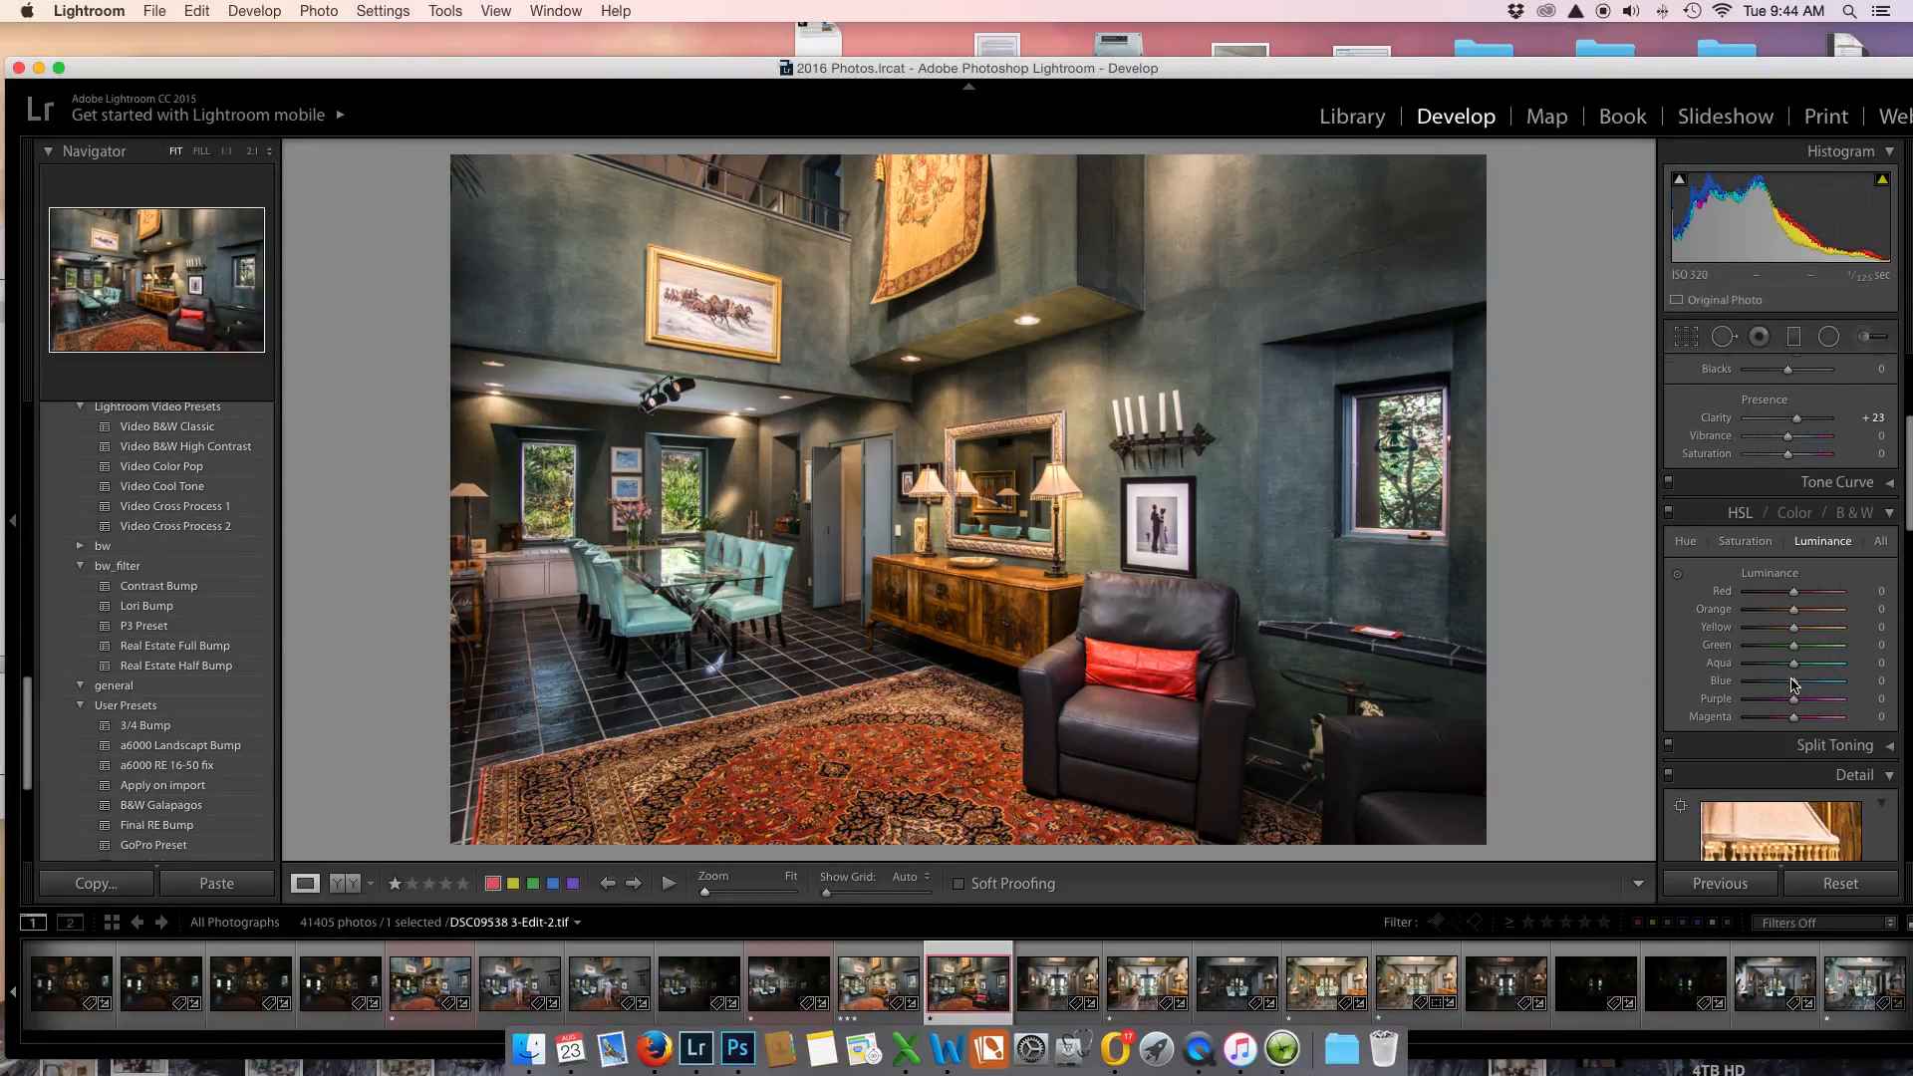
scroll(1793, 686, down, 5)
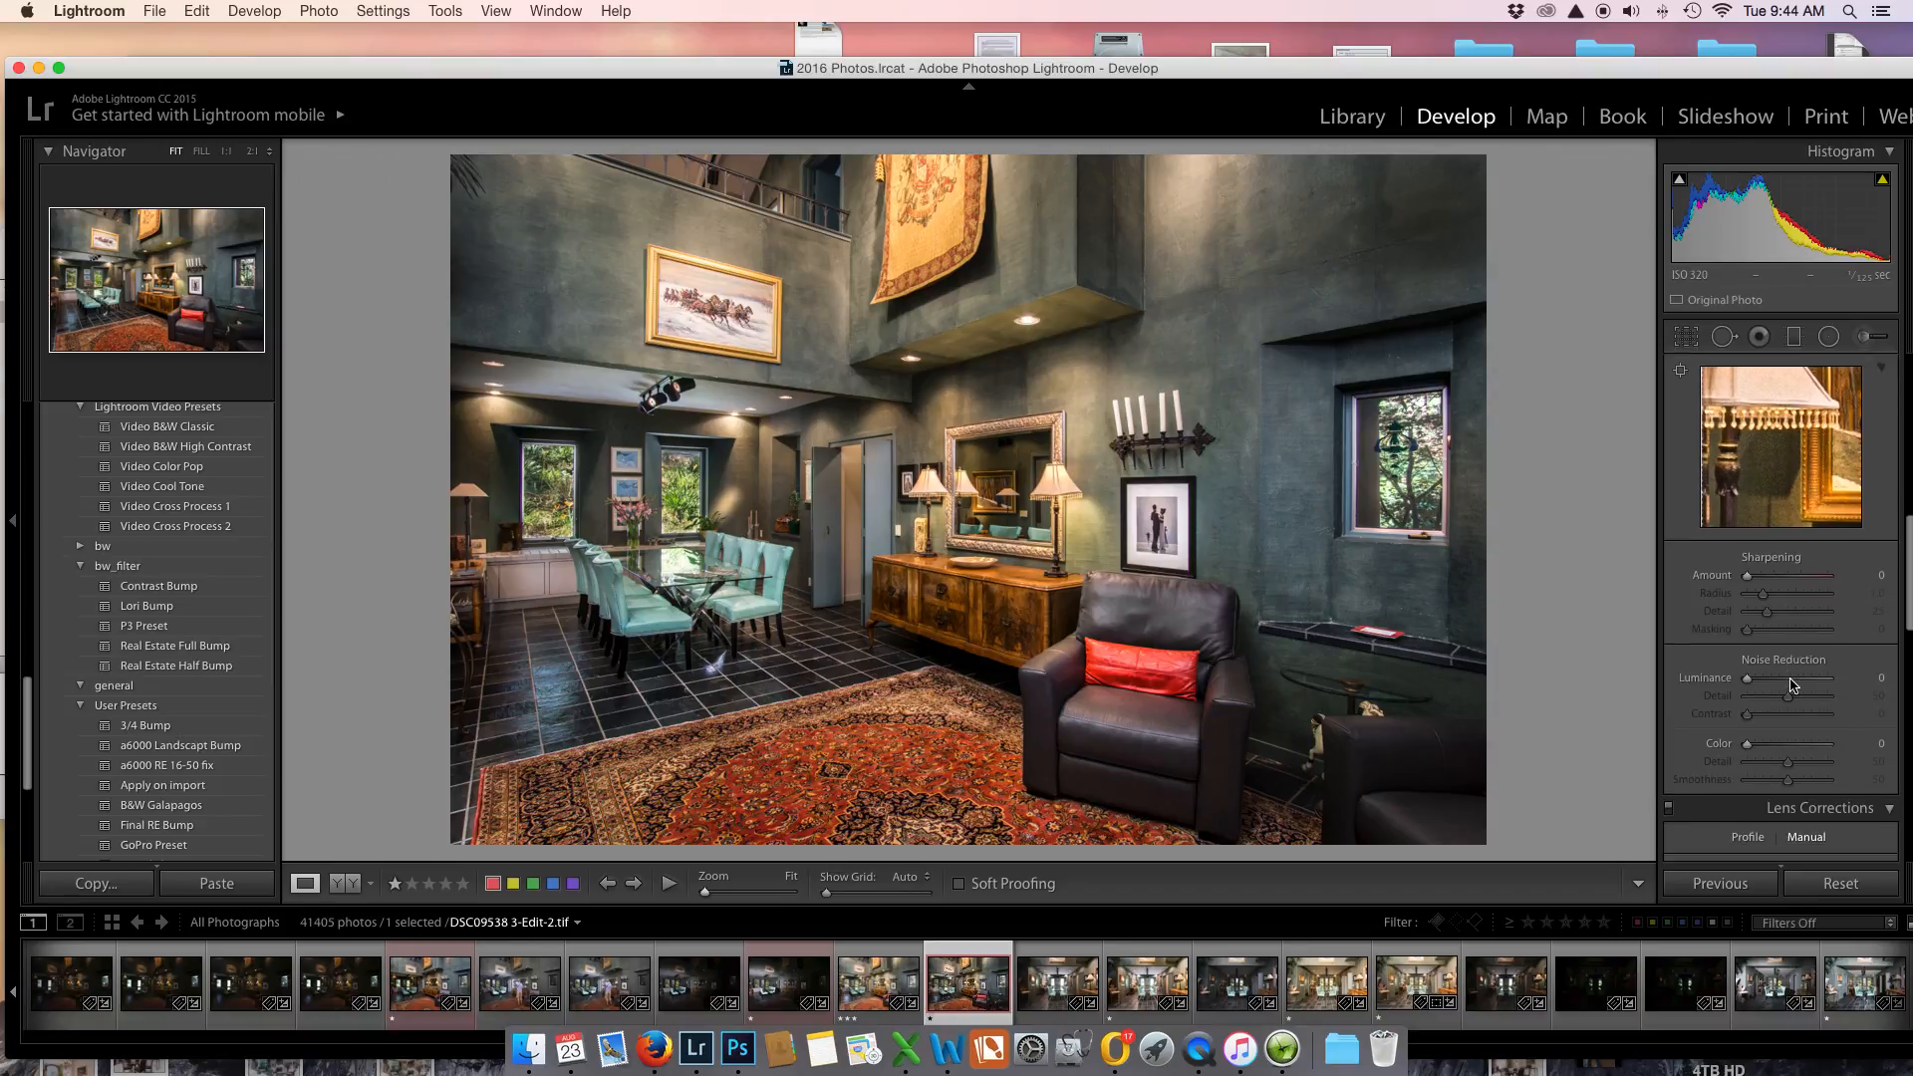
scroll(1790, 685, down, 4)
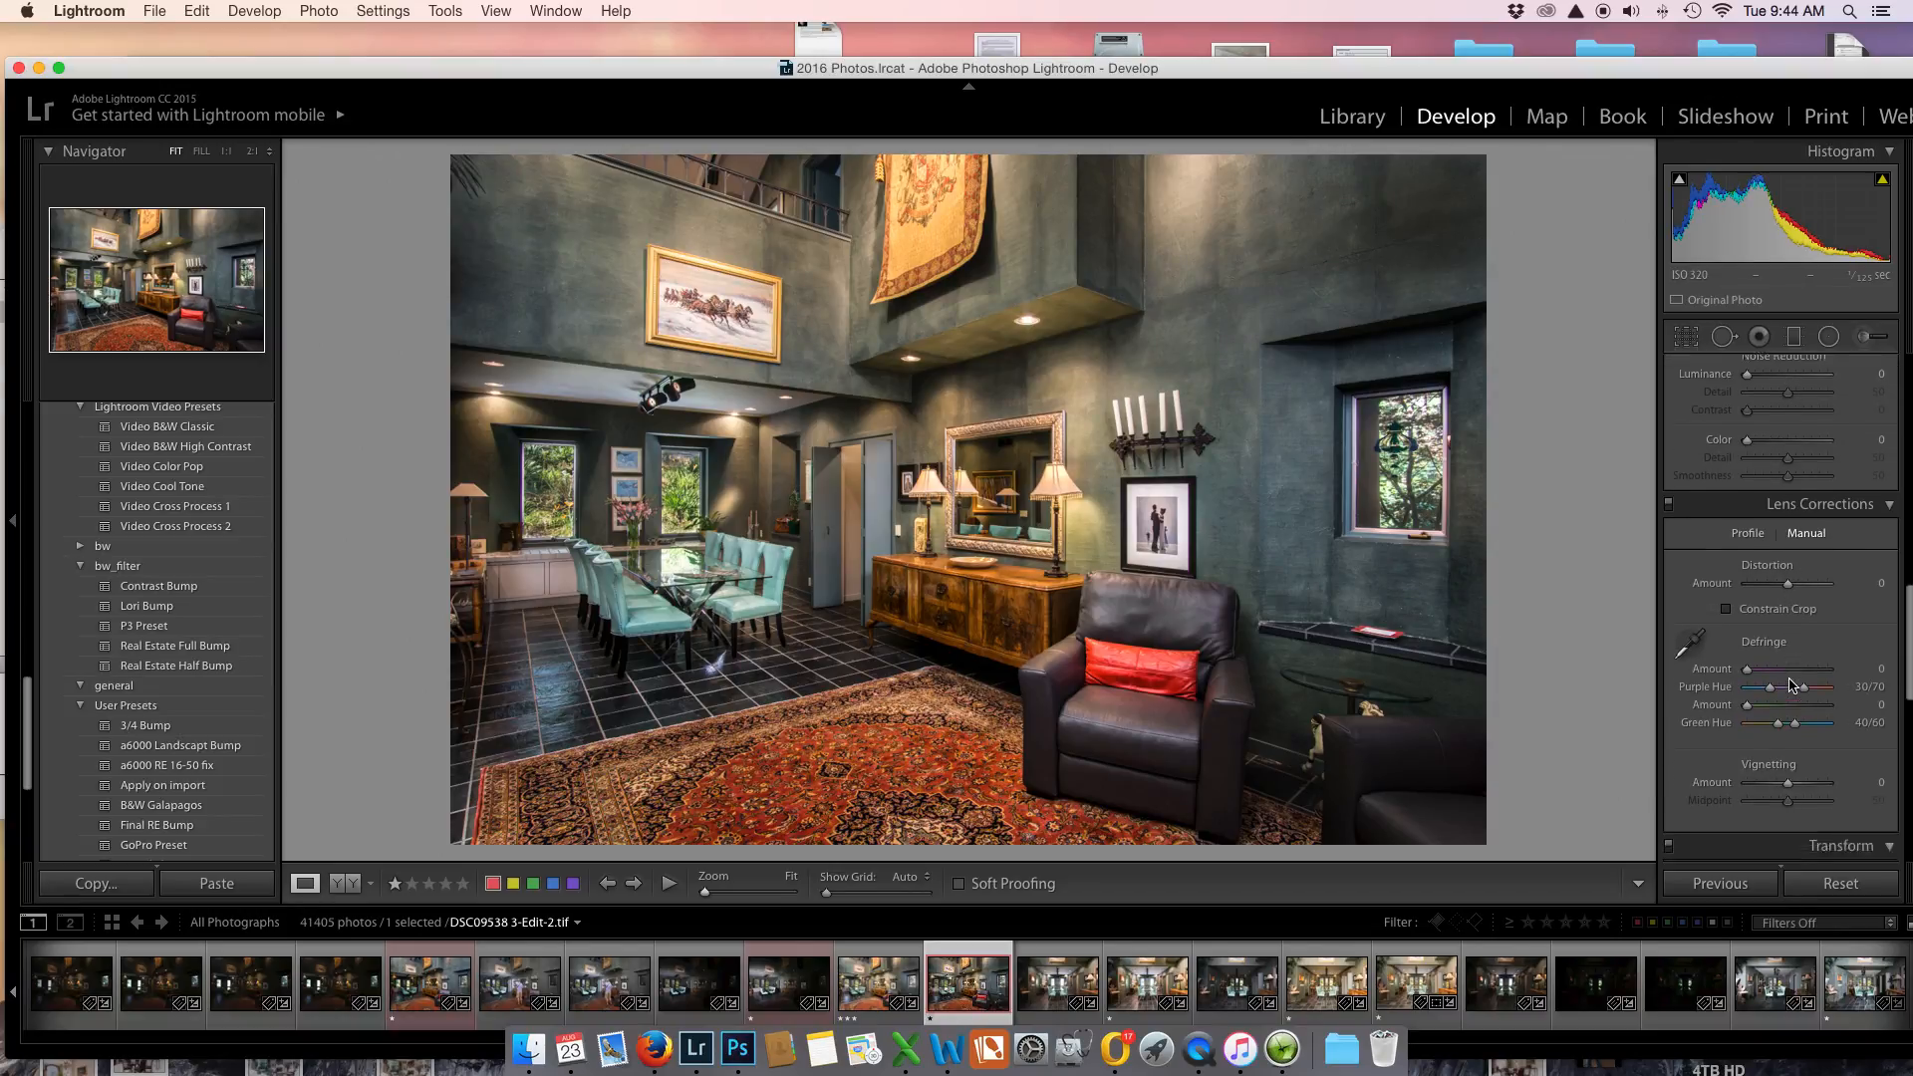
scroll(1791, 685, down, 2)
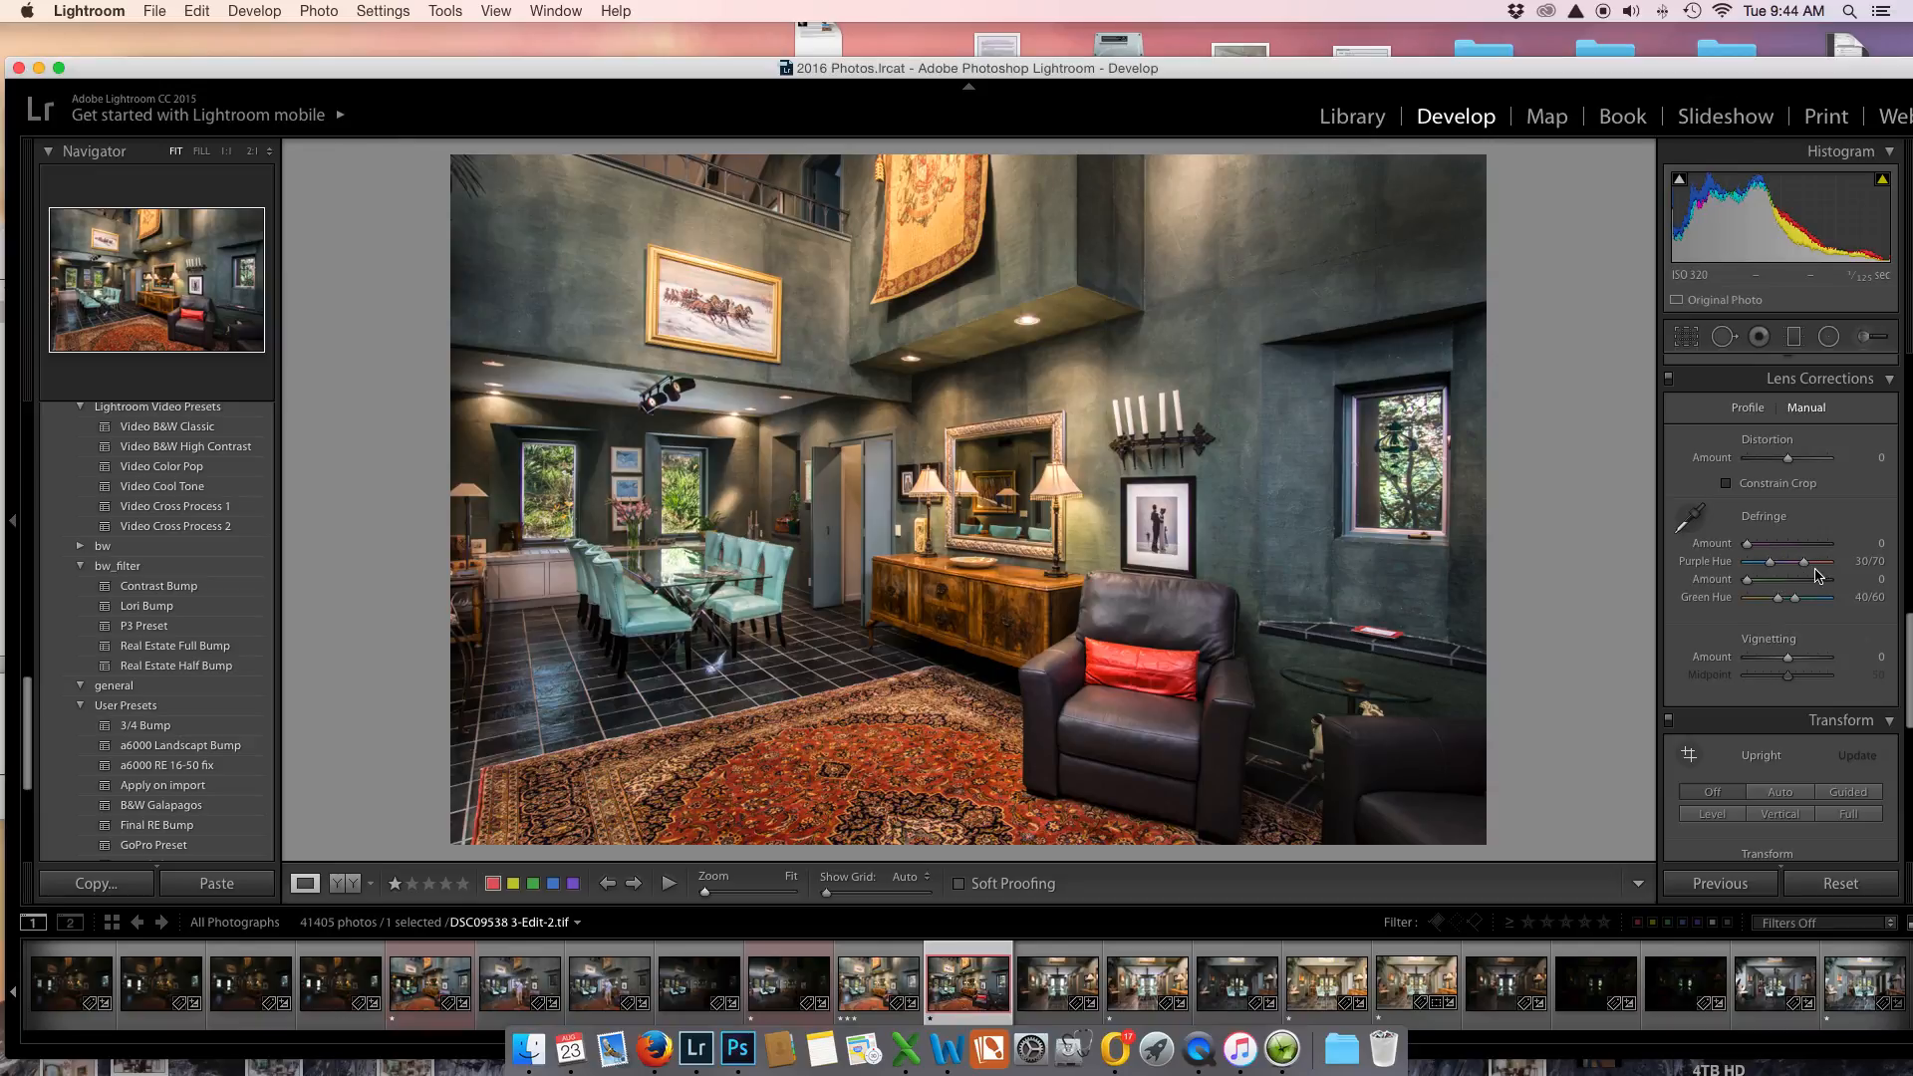
mouse_move(1808, 568)
mouse_down()
mouse_move(1749, 564)
mouse_move(1825, 564)
mouse_move(1791, 554)
mouse_move(1805, 564)
mouse_up()
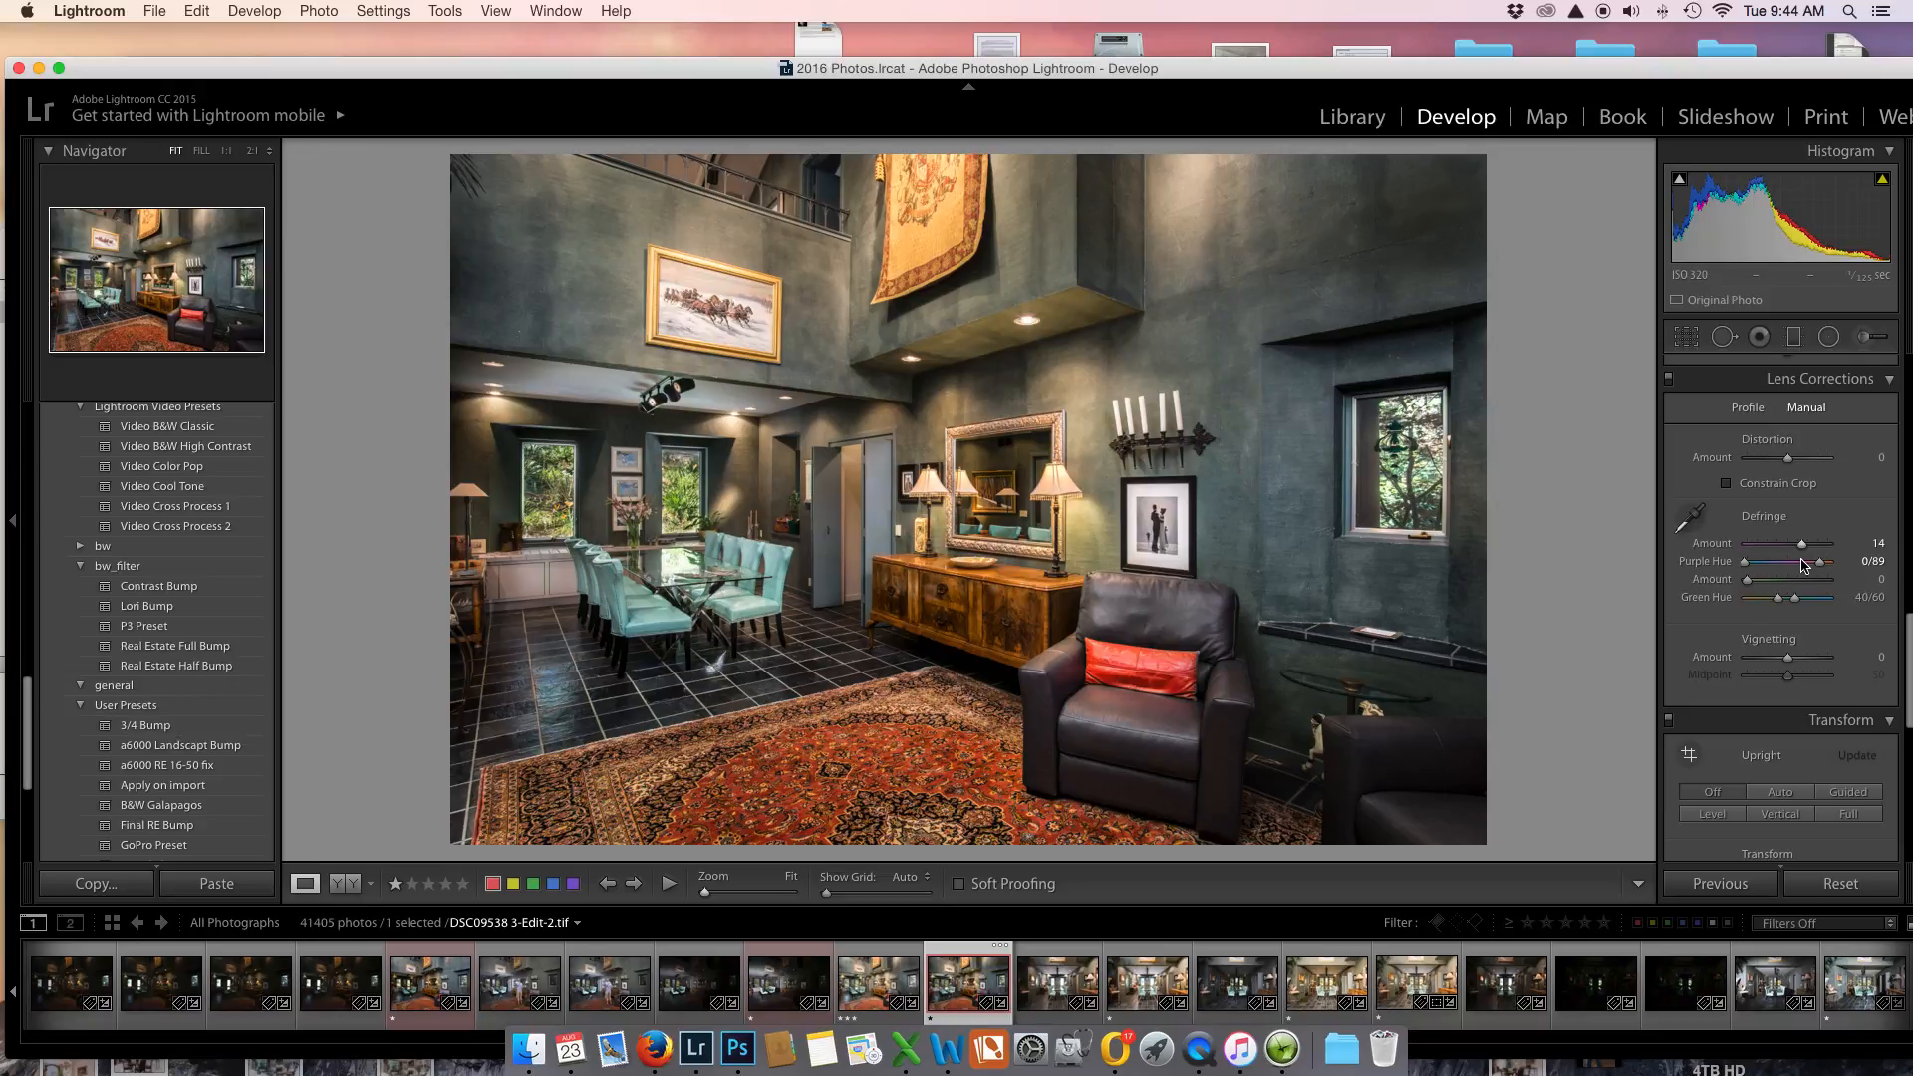
drag(1805, 565, 1644, 575)
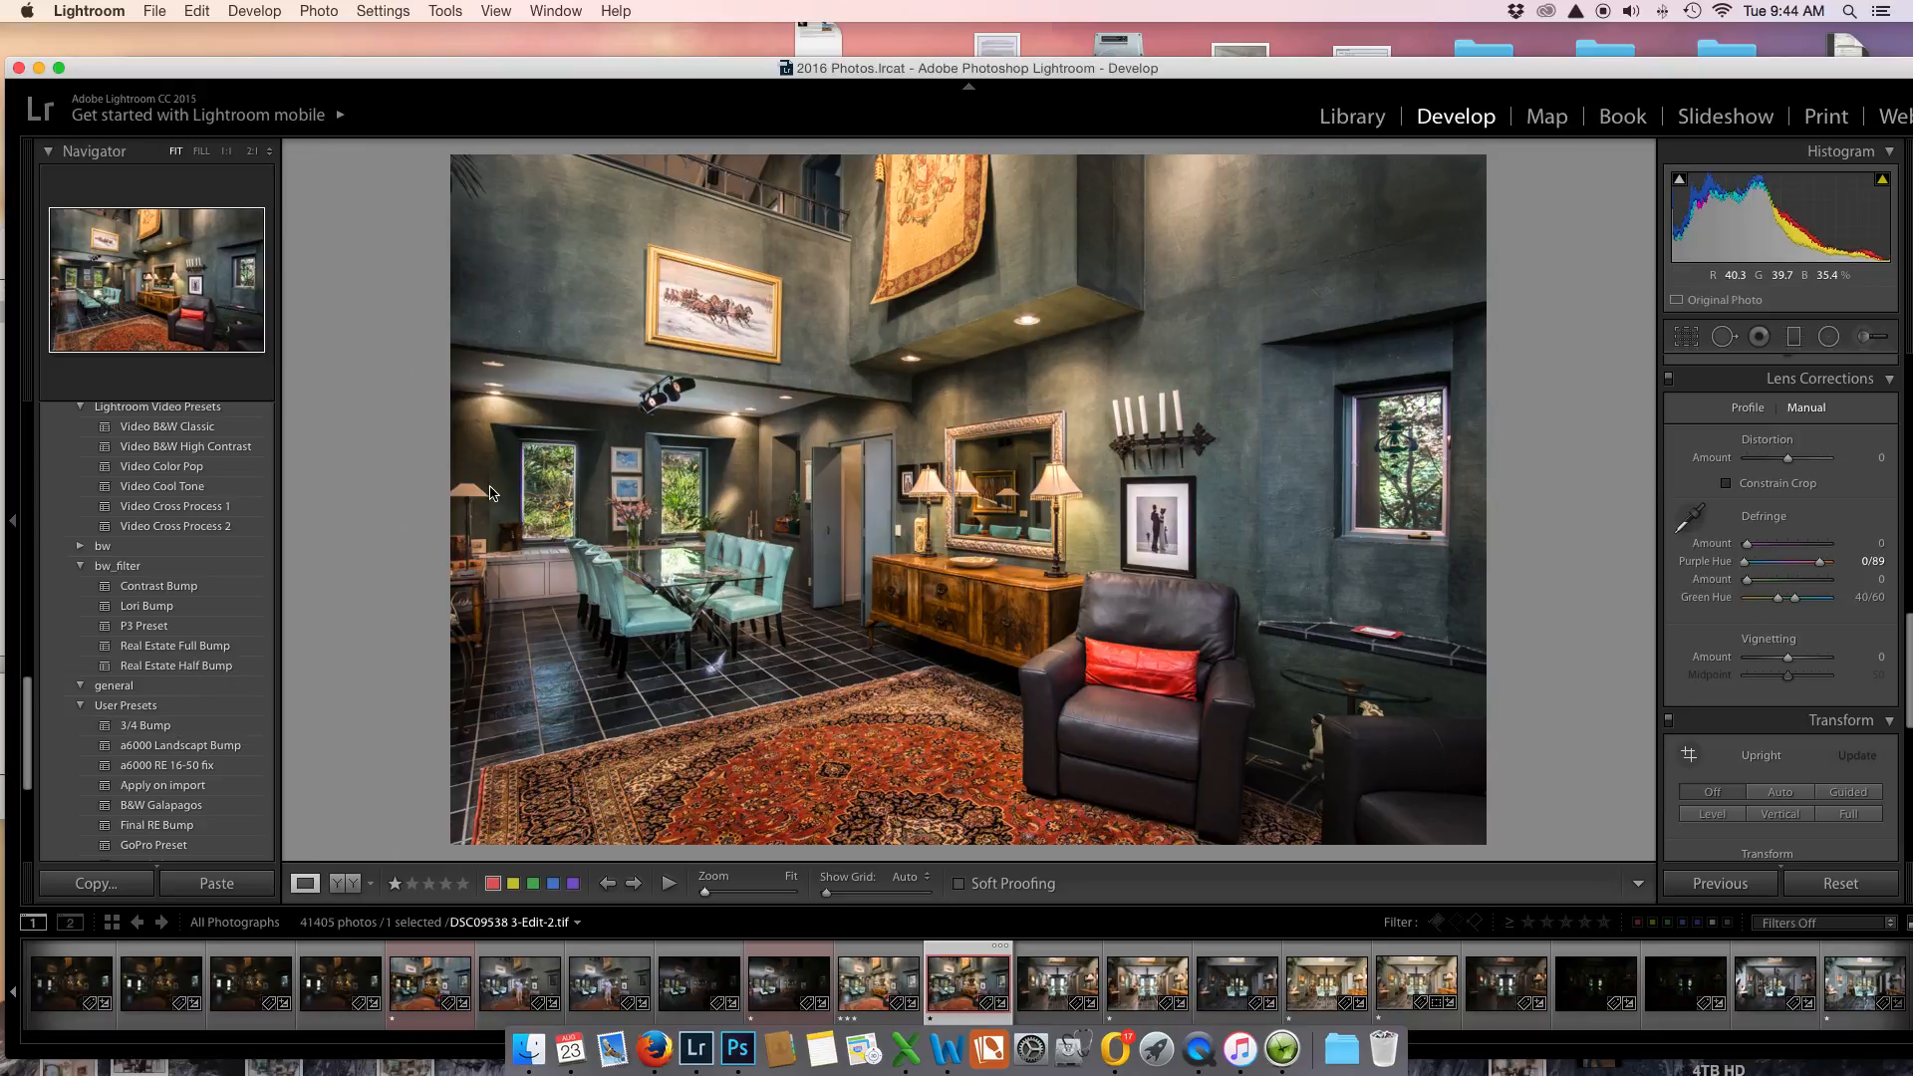
Set the purple Defringe amount to 20 while checking the dining-area and living-room windows at 1:1, and return to the fitted view.
click(533, 485)
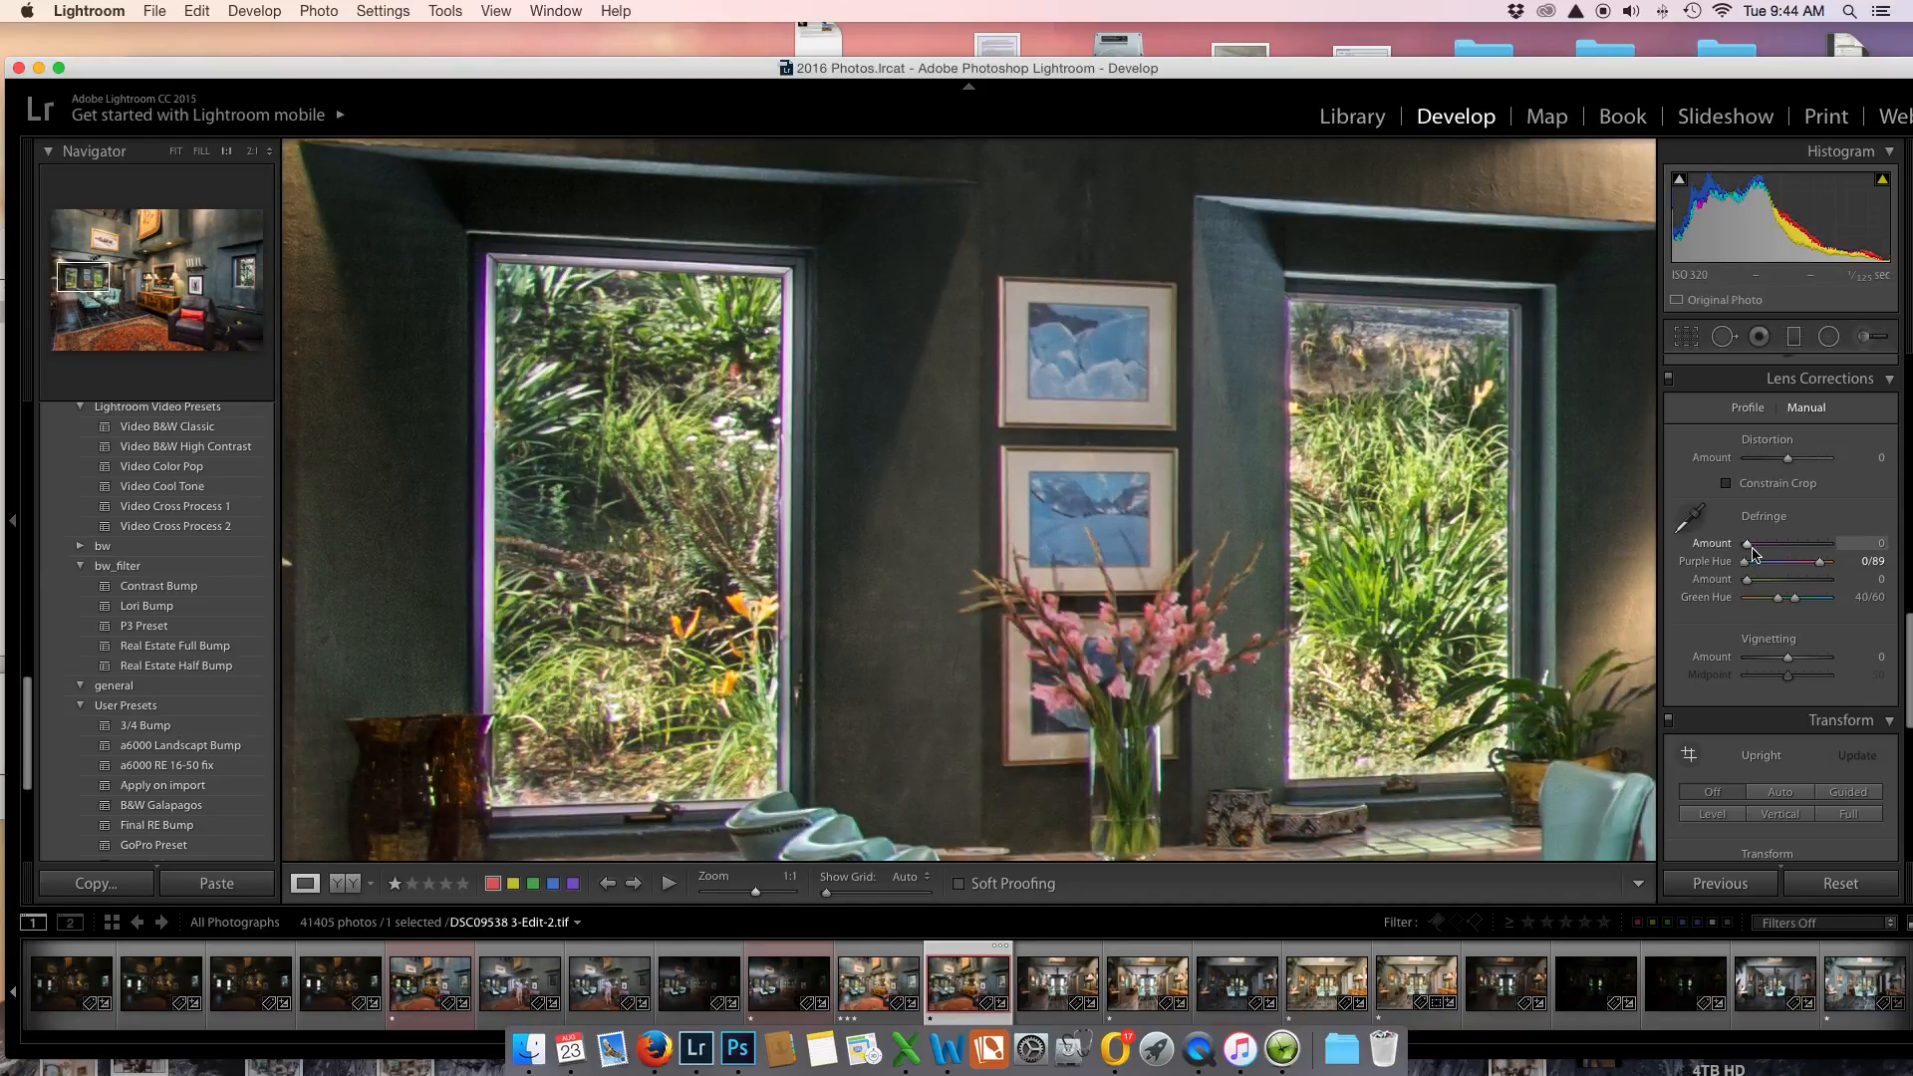
drag(1749, 547, 1815, 554)
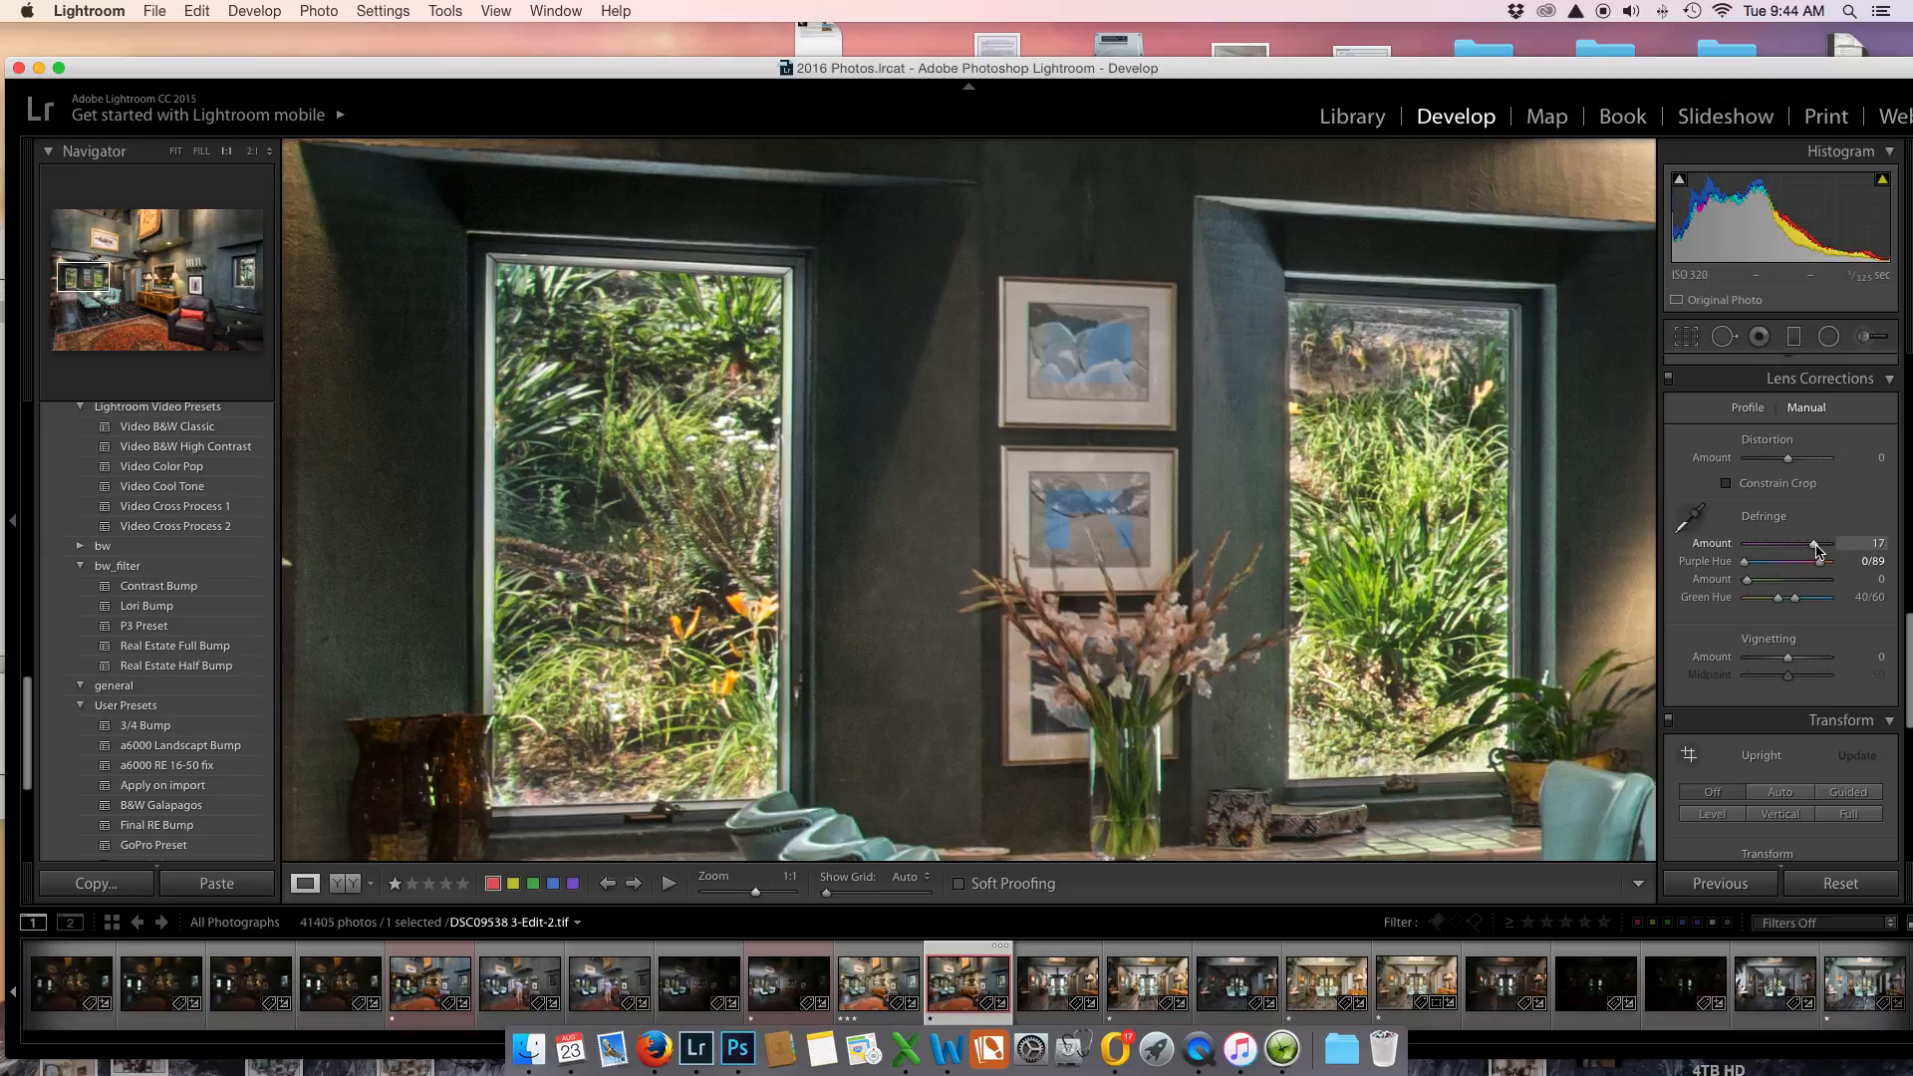
double_click(1722, 538)
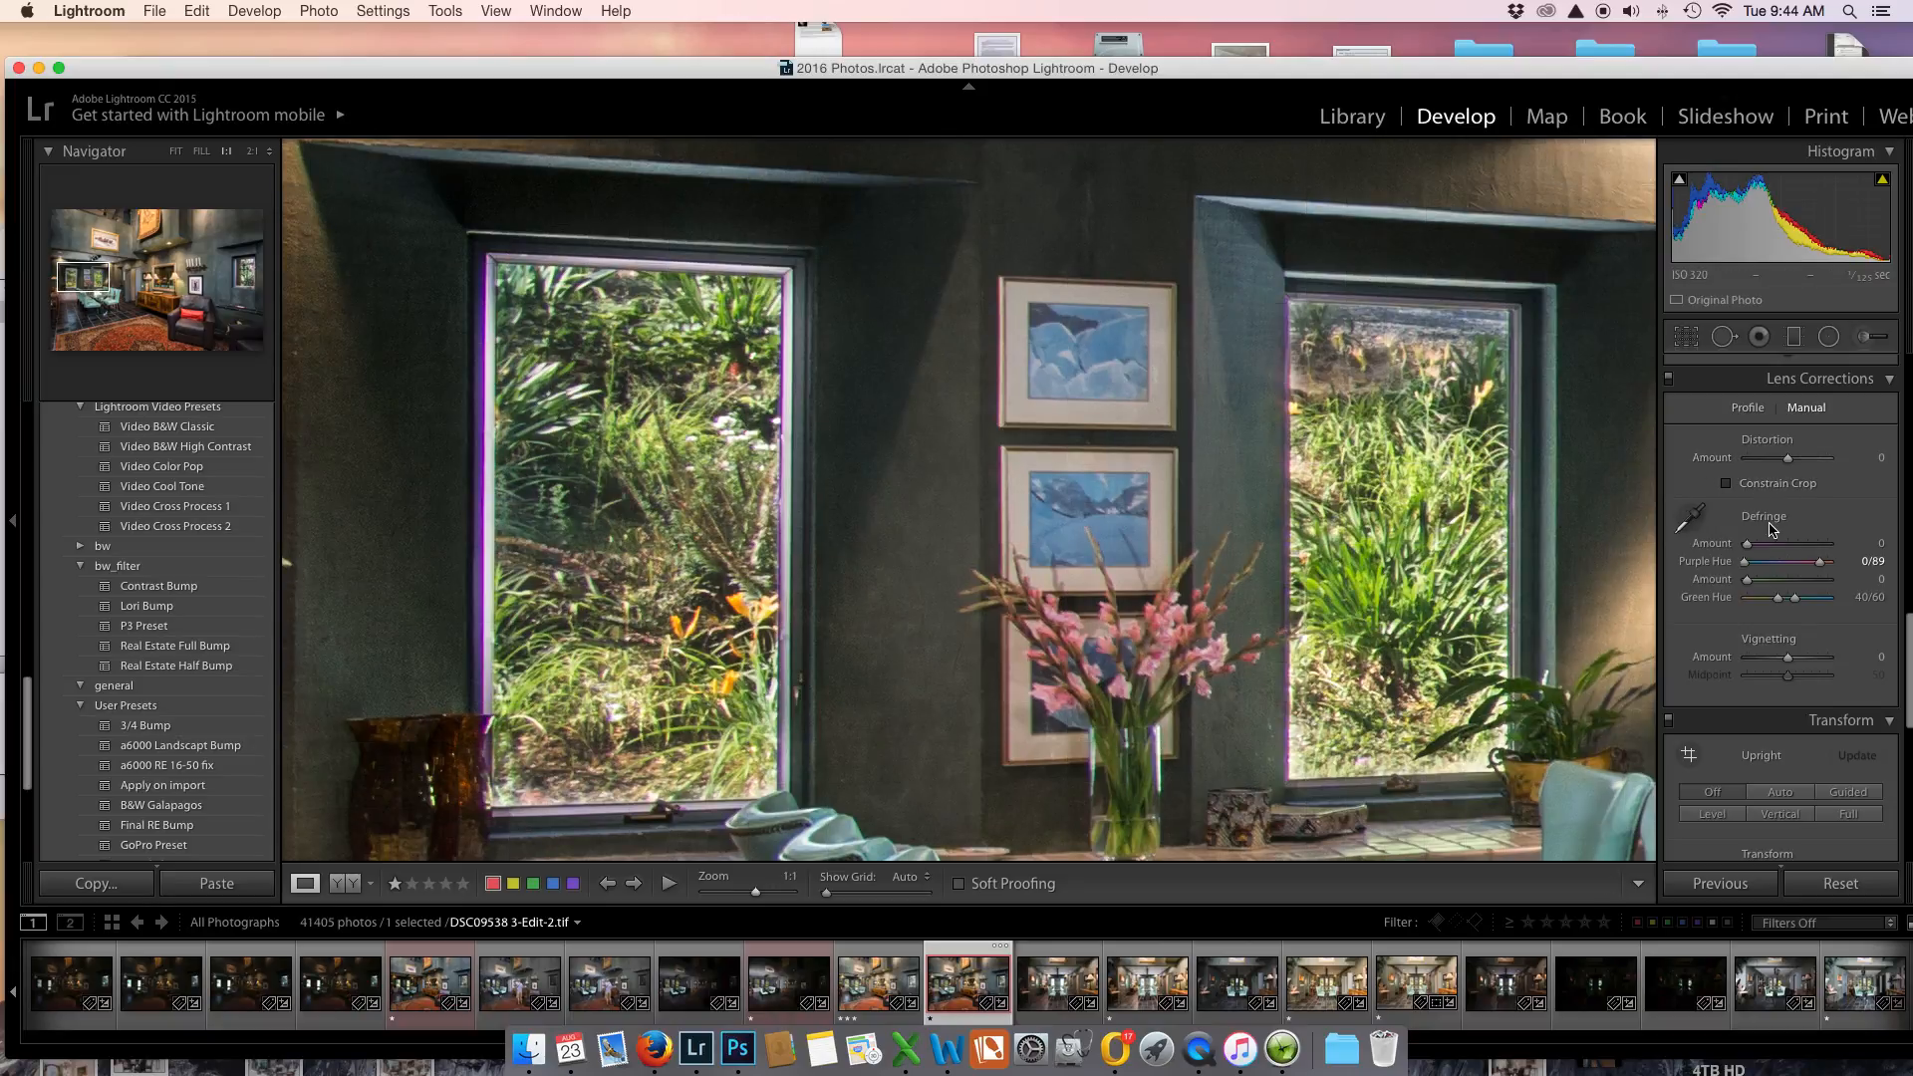
drag(1750, 549, 1831, 560)
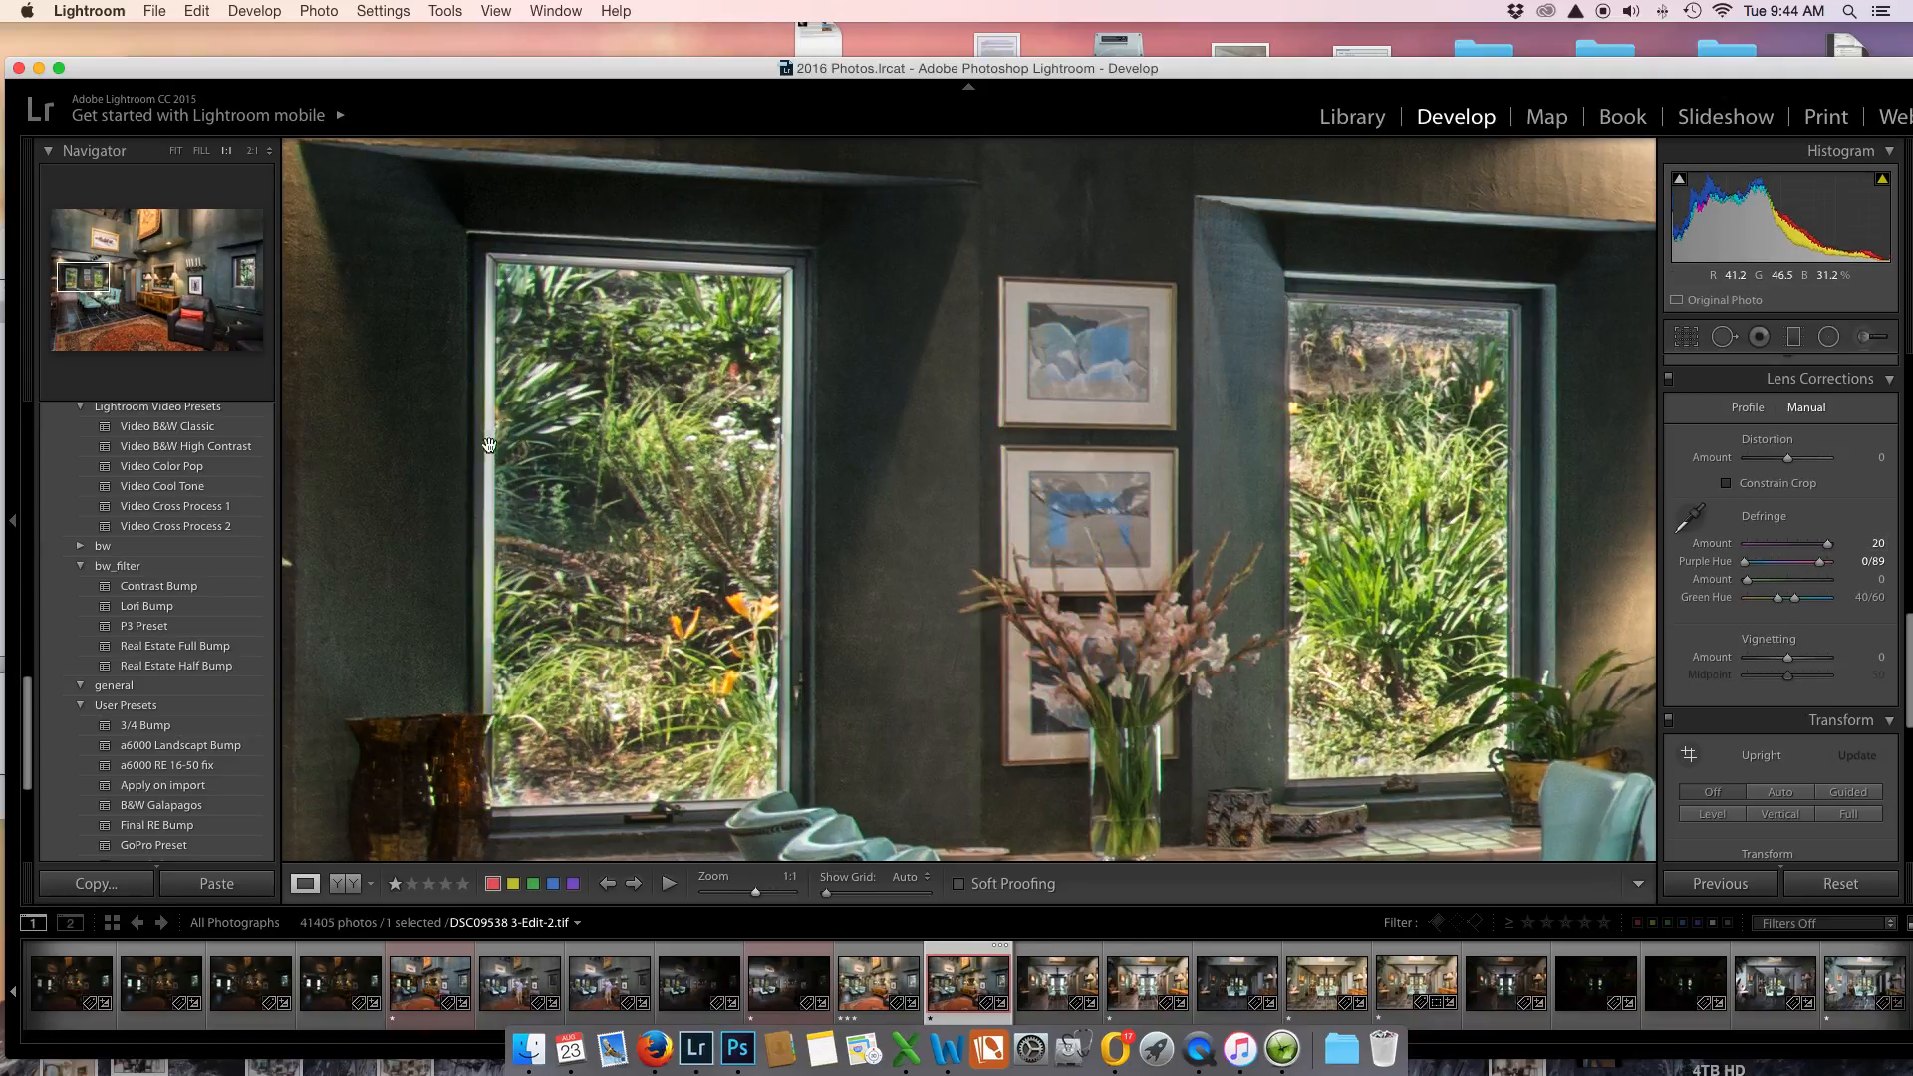
click(233, 270)
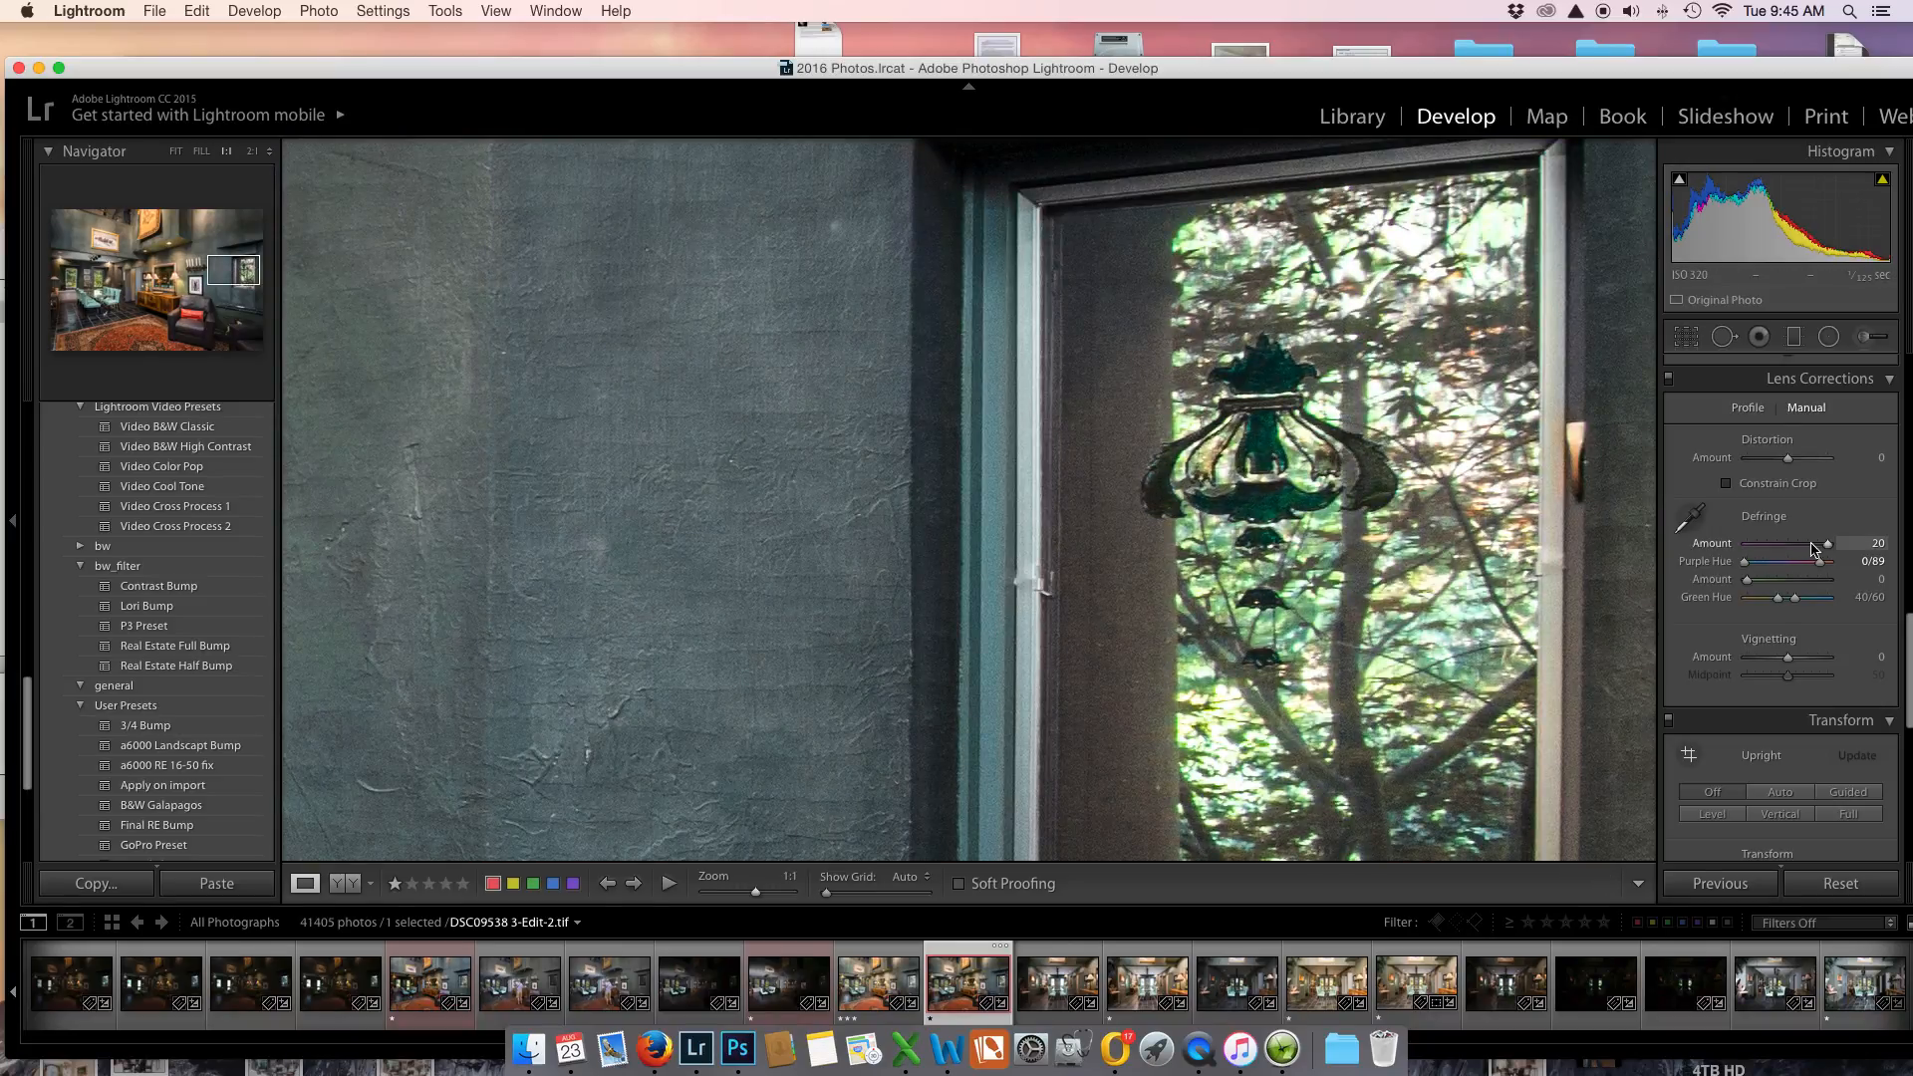
drag(1827, 545, 1873, 568)
key(z)
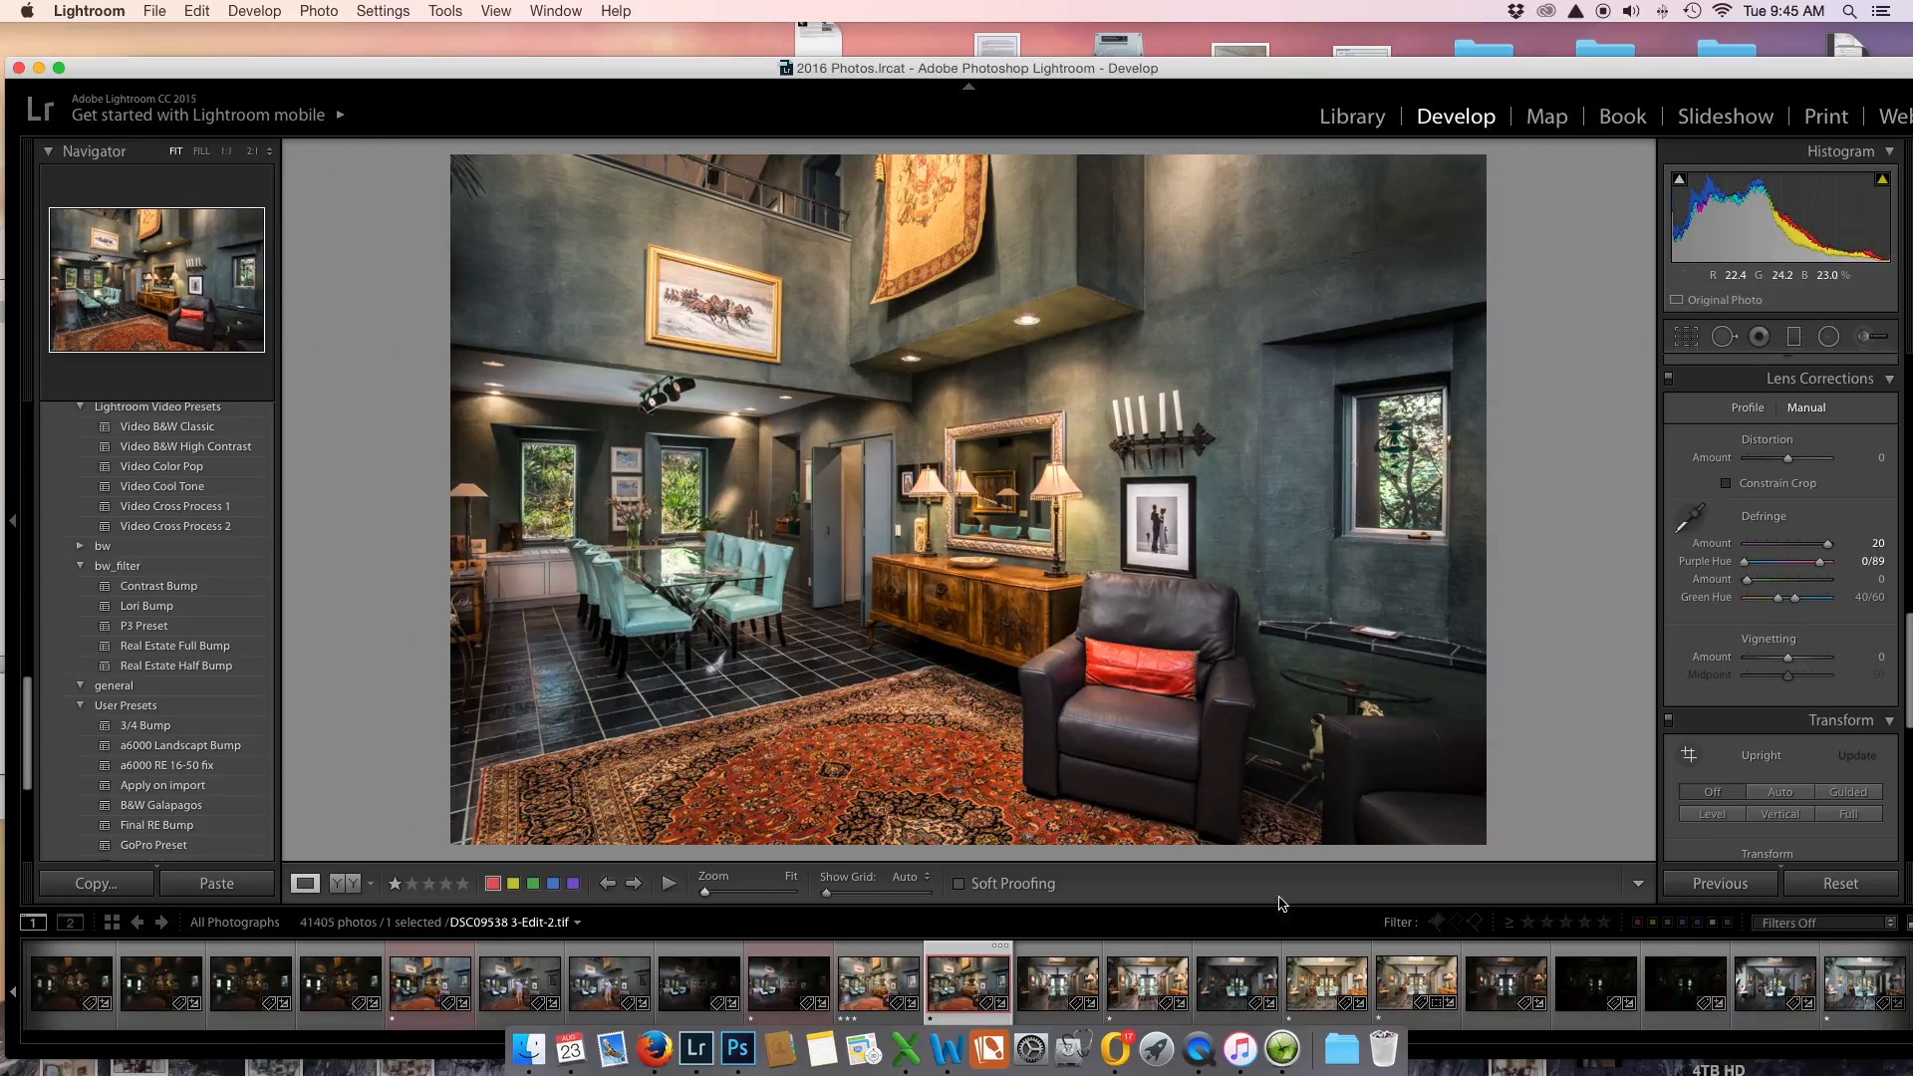
right_click(1196, 1036)
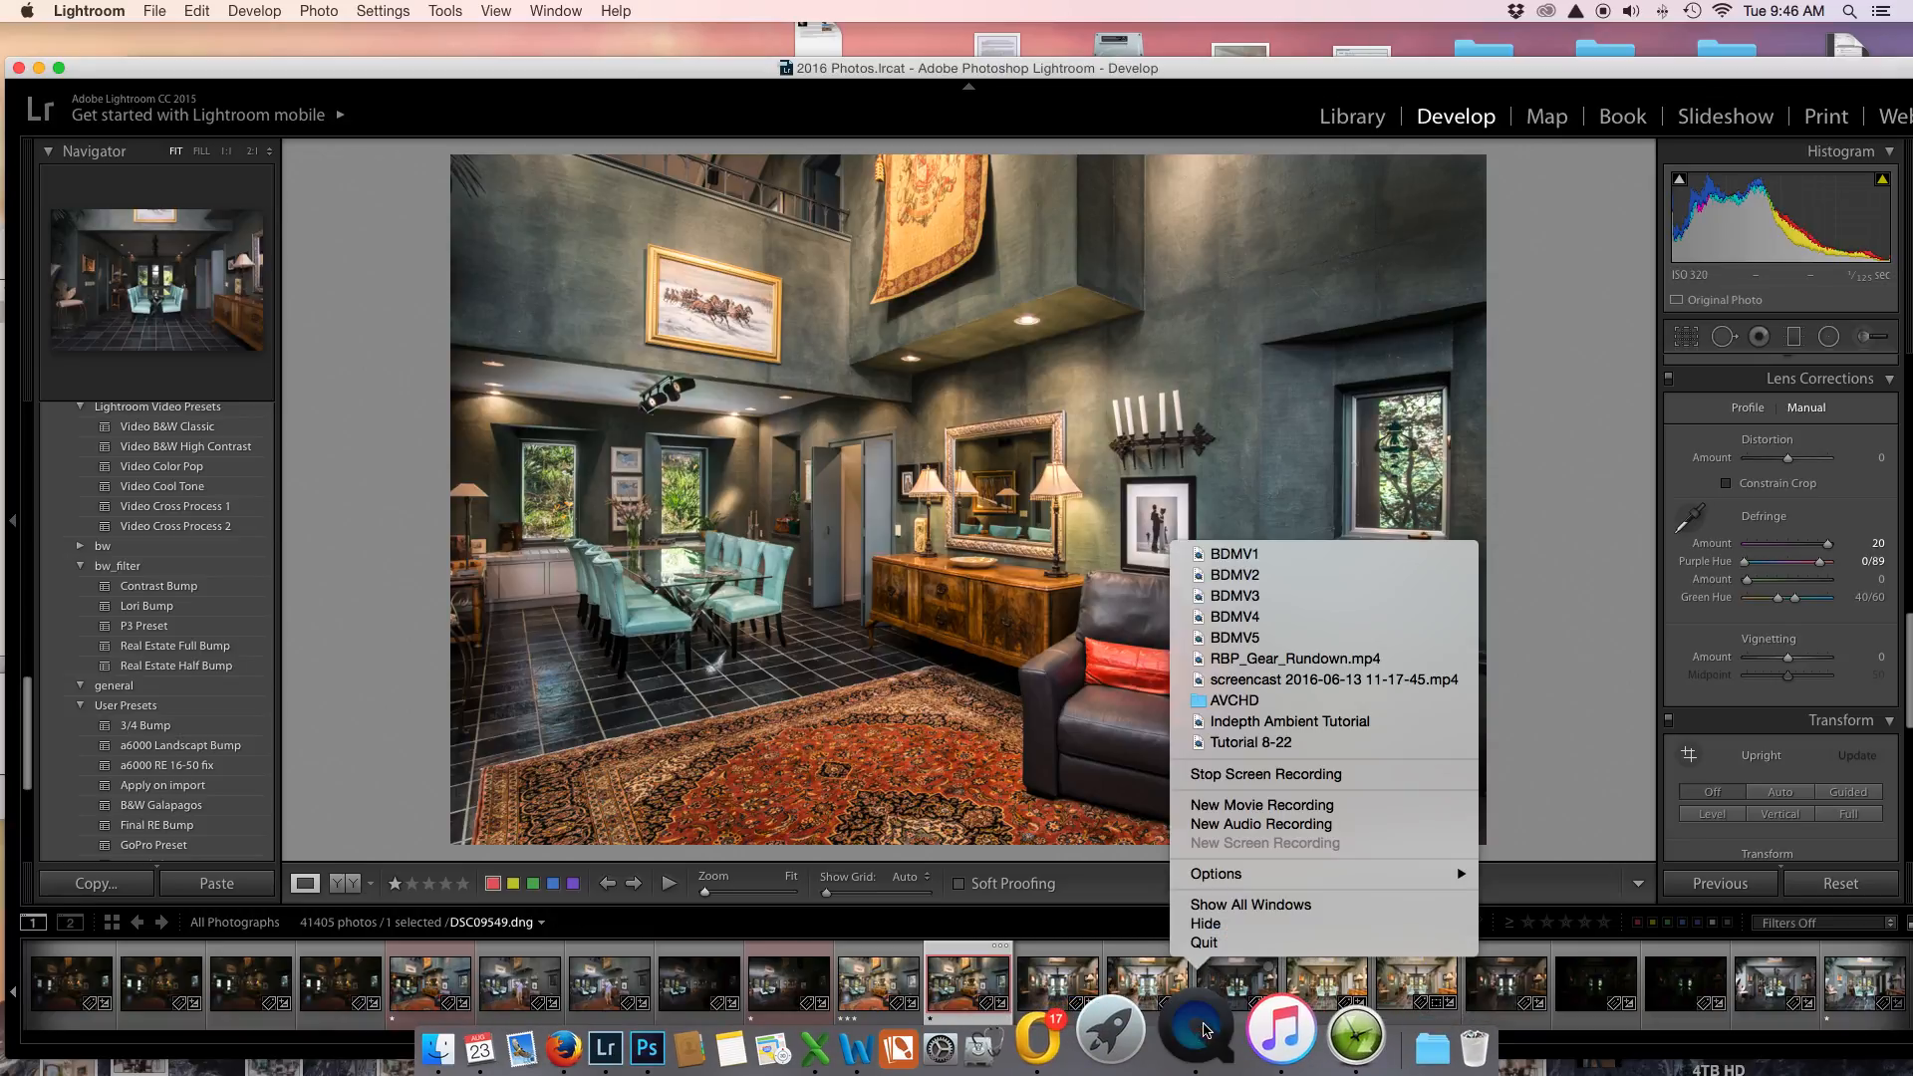